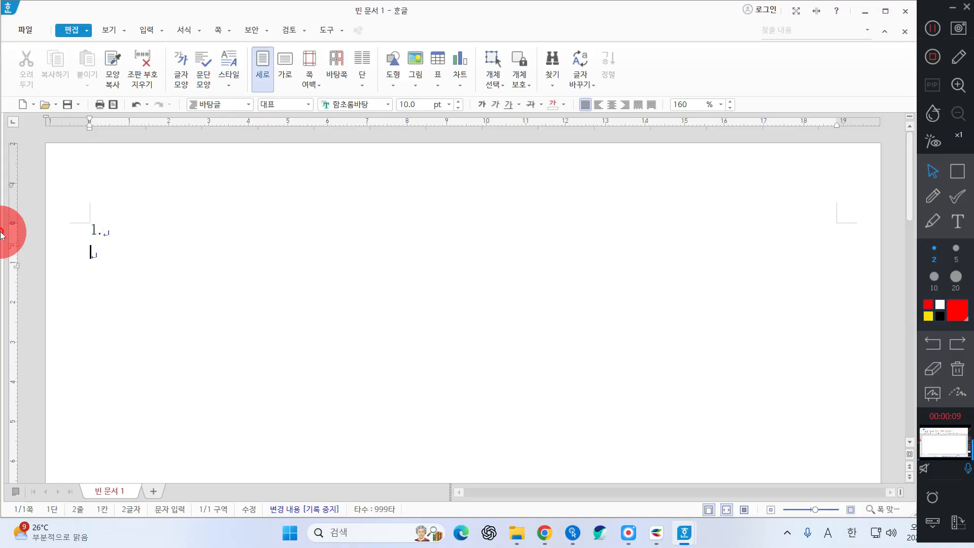
Type the marker 2. on page one and start a new section after it
type("2..")
key("BackSpace")
key("ctrl+Return")
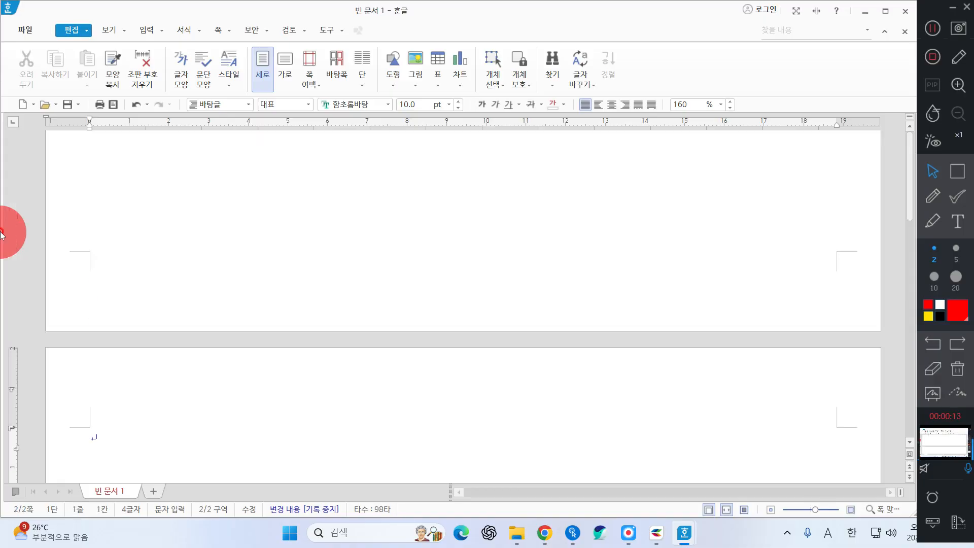
key("BackSpace")
key("Return")
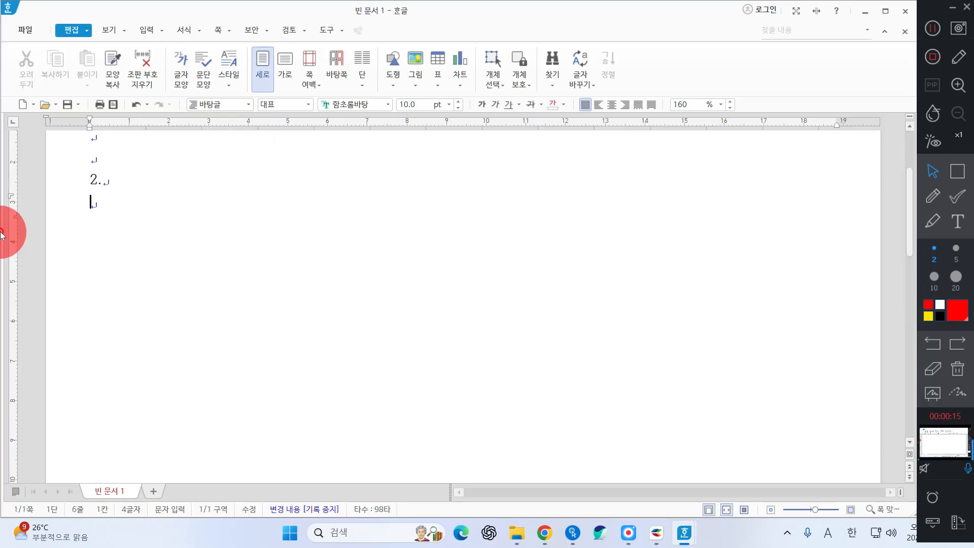
key("alt+shift+Return")
Add markers 3. and 4., then a section break leading to a blank third page
type("3.")
key("Return")
key("Return")
key("Return")
key("Return")
key("Return")
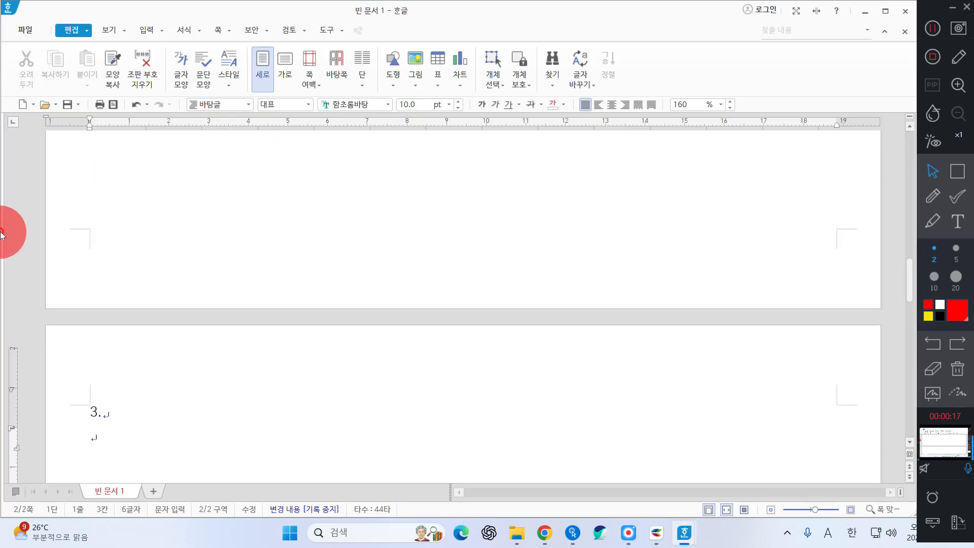
type("4.")
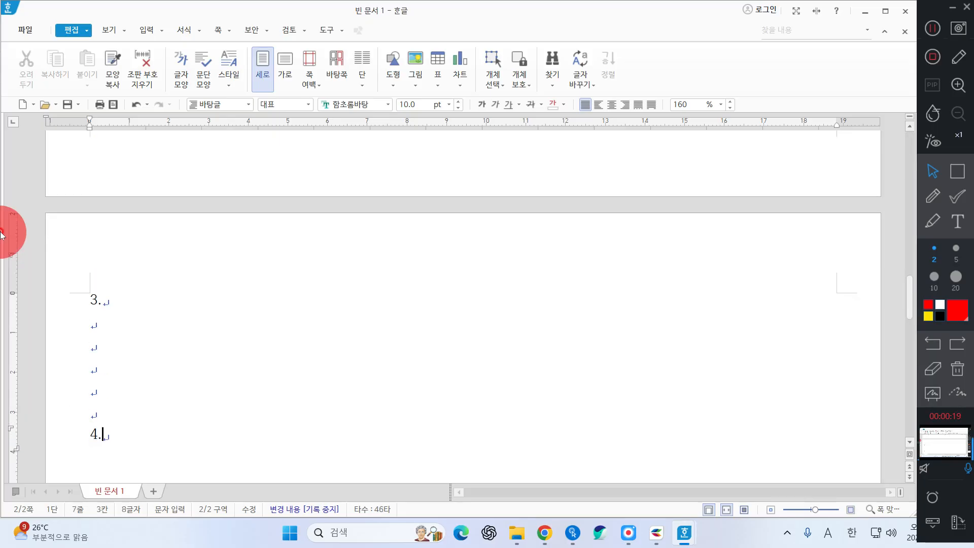
key("Return")
key("alt+shift+Return")
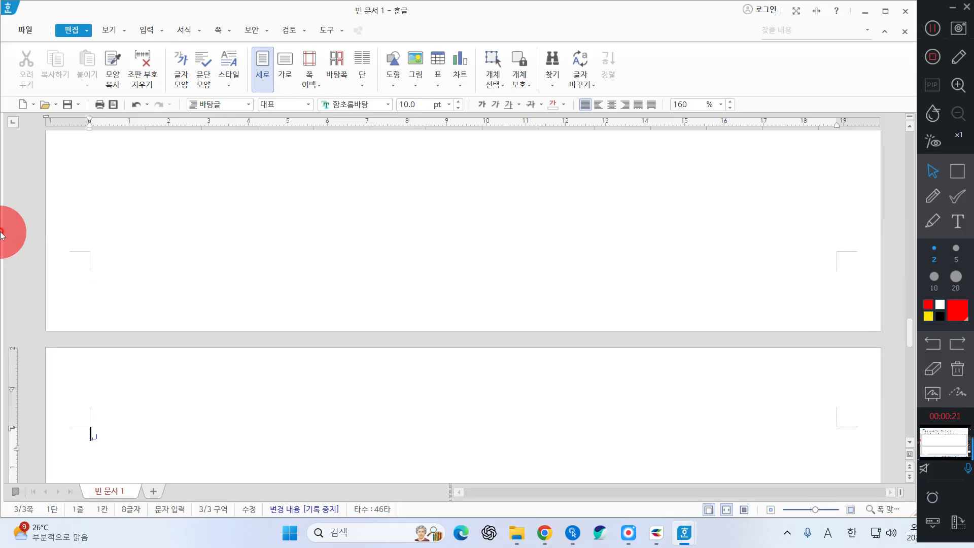
scroll(315, 291, "down", 3)
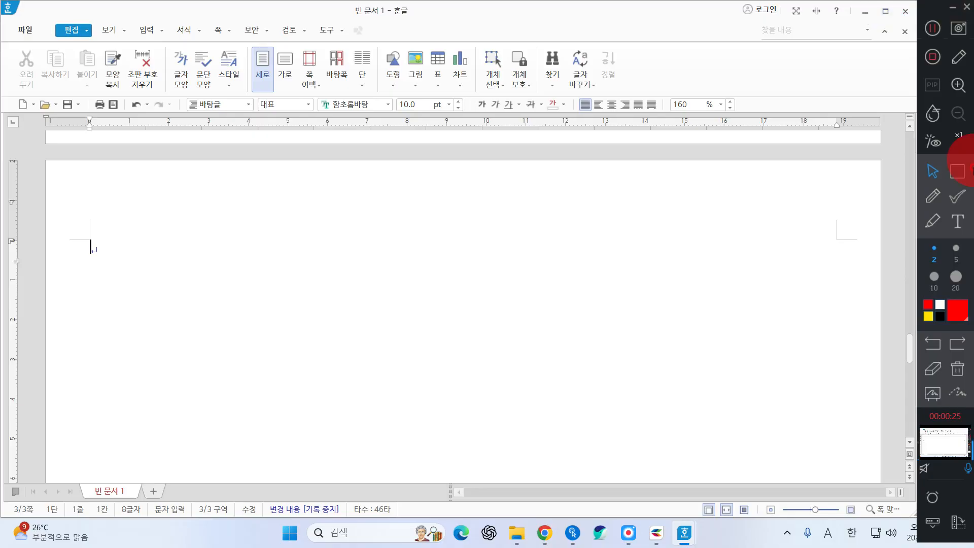
Save As into Documents\ITQ, entering the examinee number and name as file name
left_click(35, 34)
left_click(47, 148)
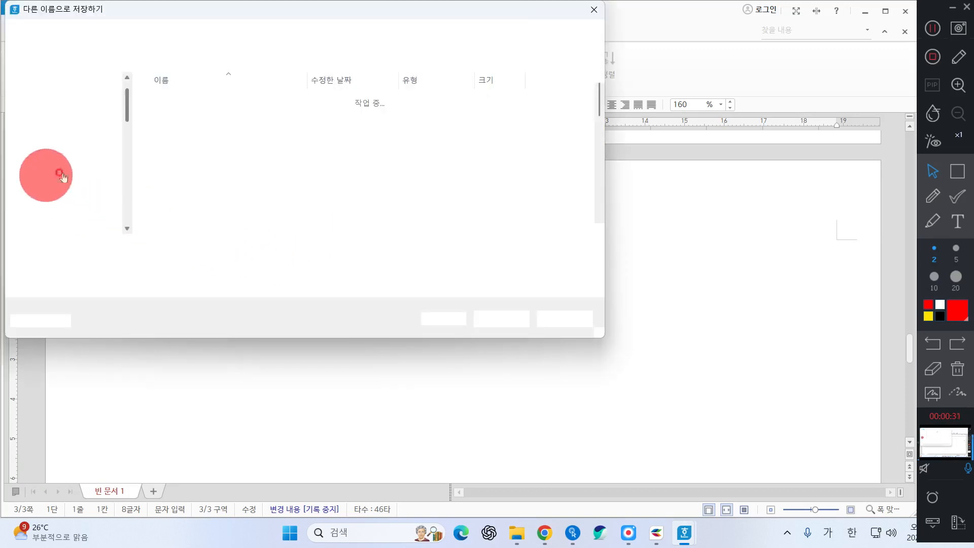
left_click(65, 163)
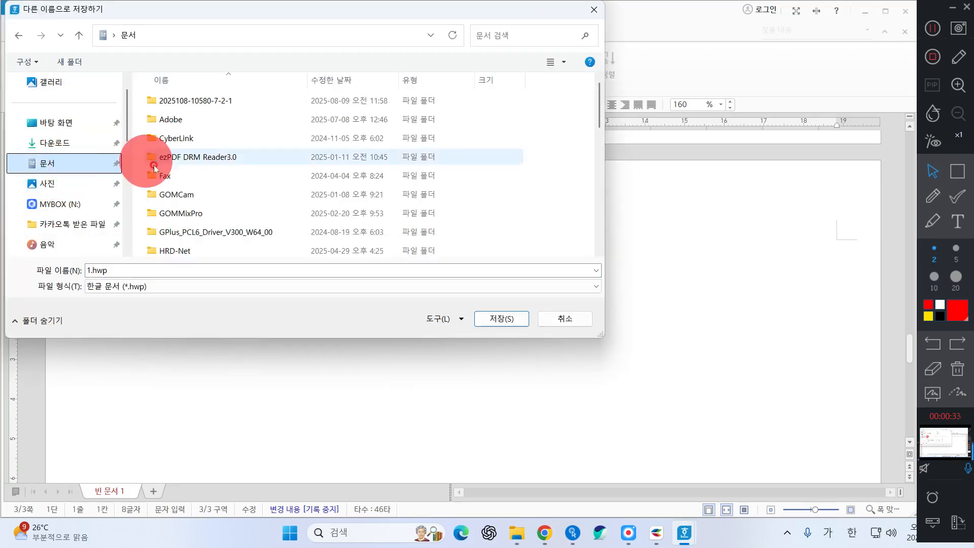
scroll(219, 191, "down", 3)
double_click(175, 116)
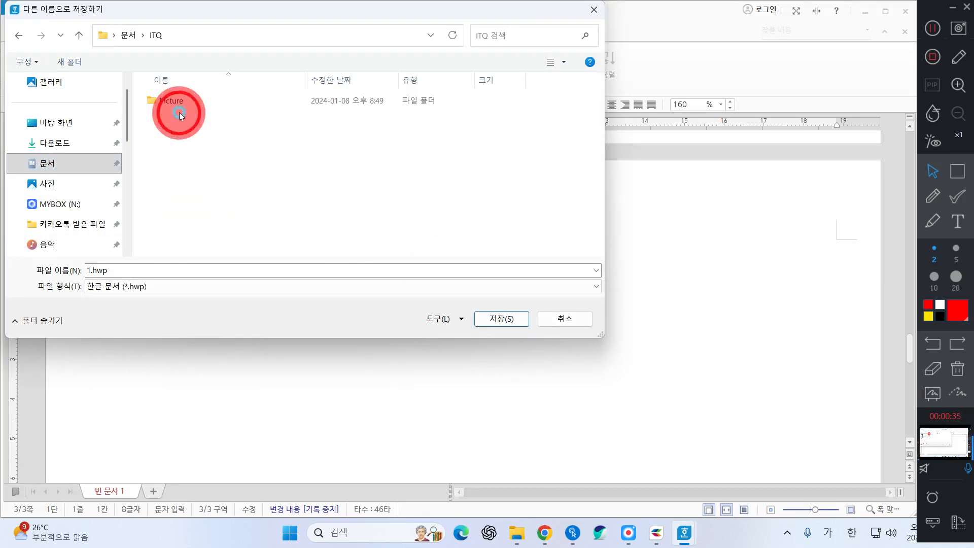
double_click(116, 272)
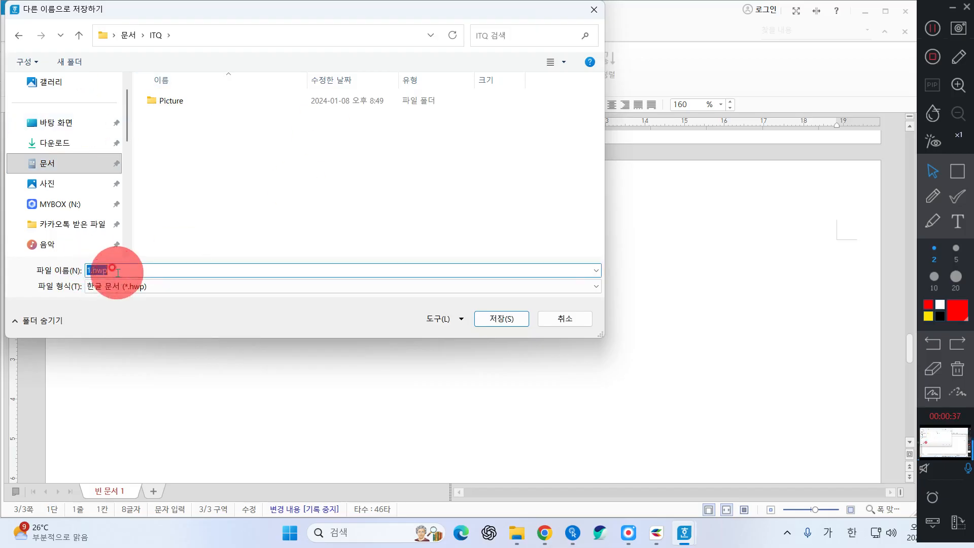
Save the file into ITQ and type the title '자연과 인간이 어우러진 정원' on page 3
left_click(496, 319)
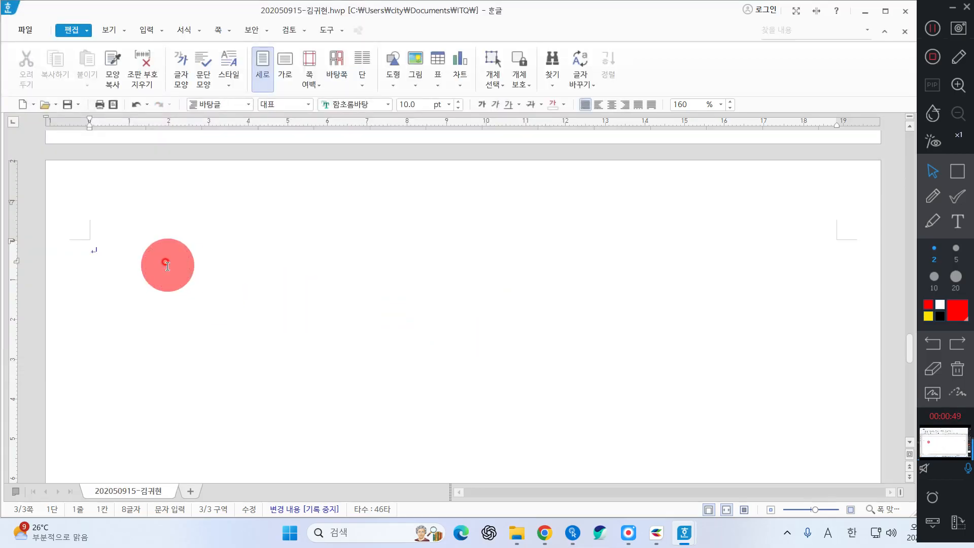
type("자연과 인간")
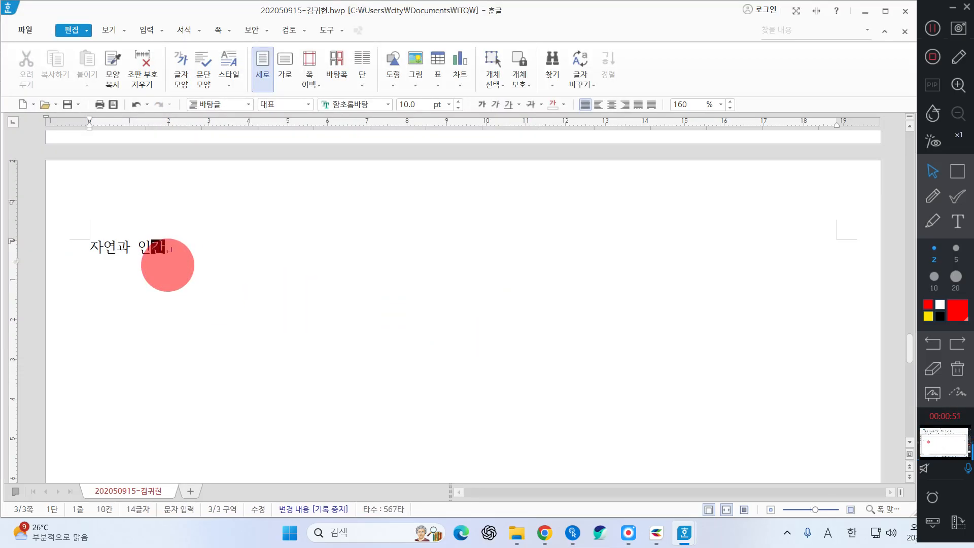
type("이 어우러")
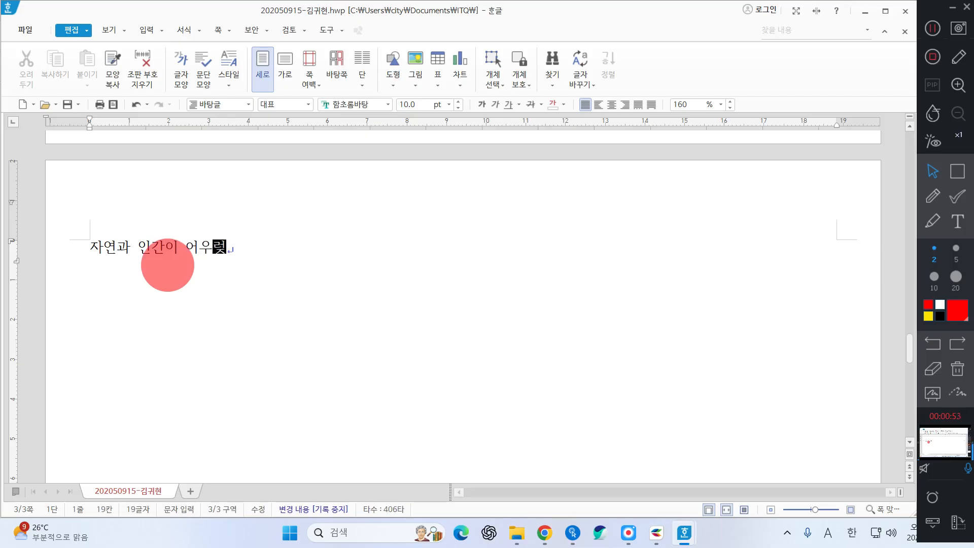
type("진 정원")
key("Return")
key("Return")
Type the body opening '정원은 헤브라이어의 gan과 on', switching Korean/English input as needed
type("저")
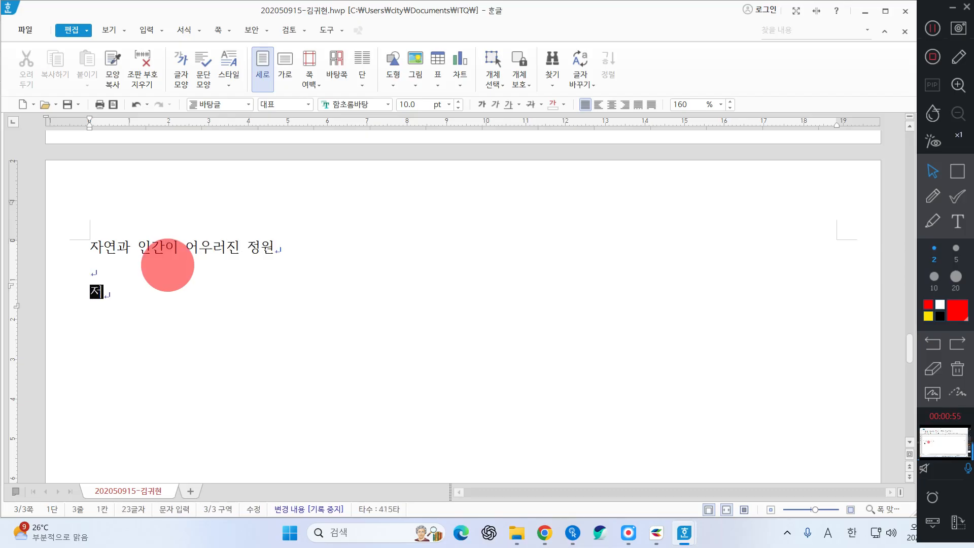
type("원은 헤브라")
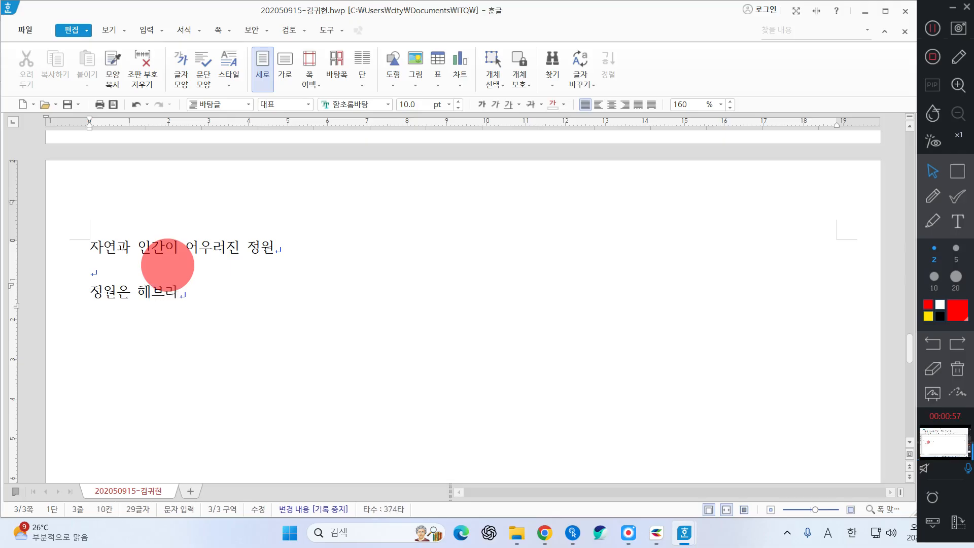
type("이어의 gan")
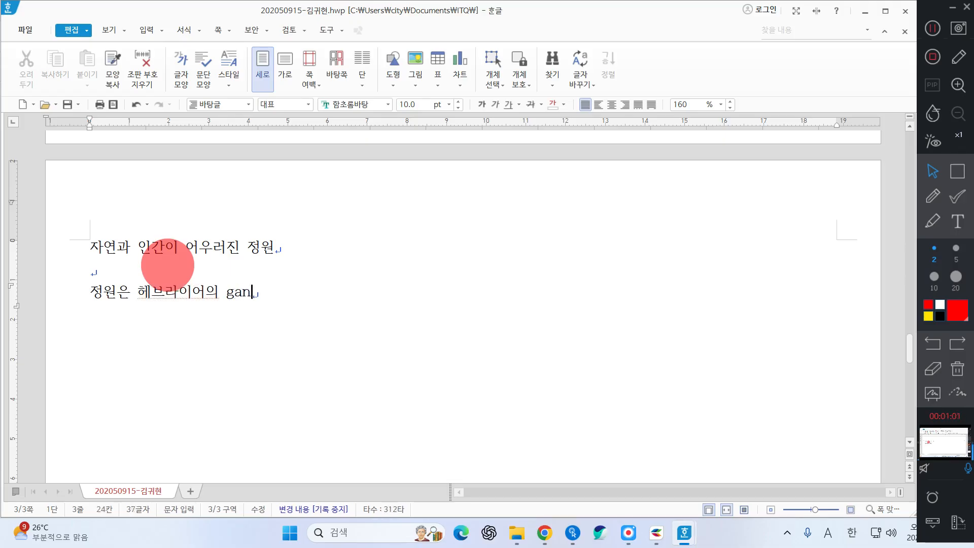
type("rhk")
key("BackSpace")
key("BackSpace")
key("BackSpace")
key("Hangul")
type("과 ")
type("ㅇㄷ")
key("BackSpace")
key("BackSpace")
key("Hangul")
type("de")
type("n")
key("BackSpace")
key("BackSpace")
key("BackSpace")
type("on")
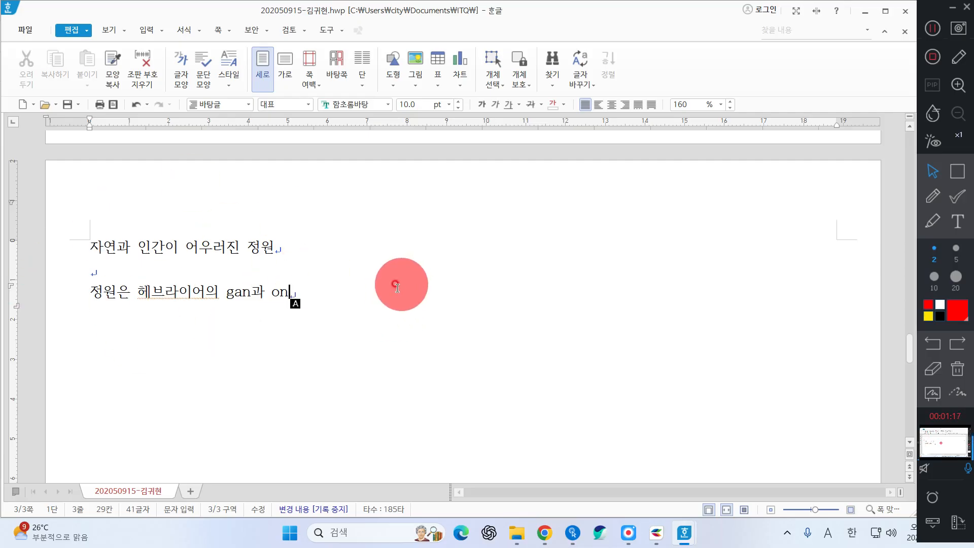
left_click_drag(81, 248, 78, 325)
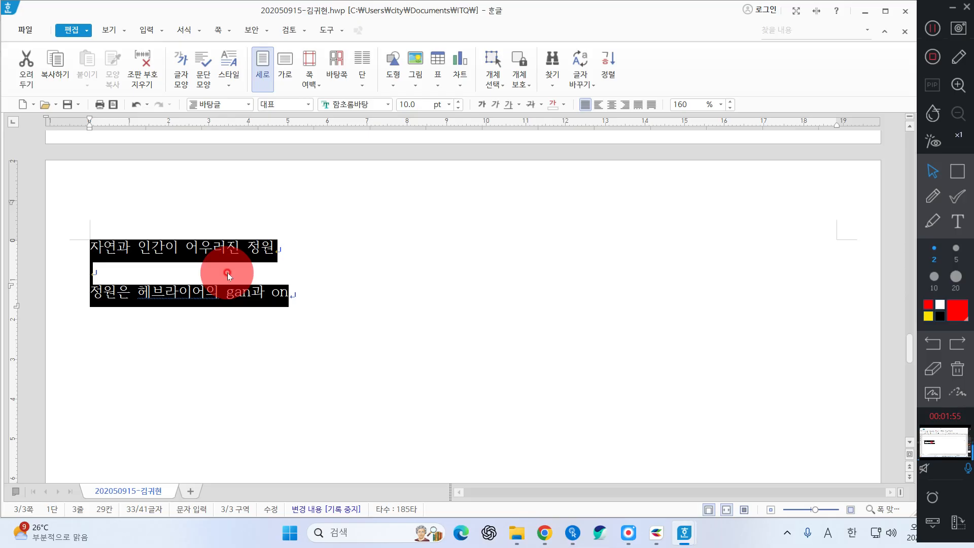
left_click(305, 292)
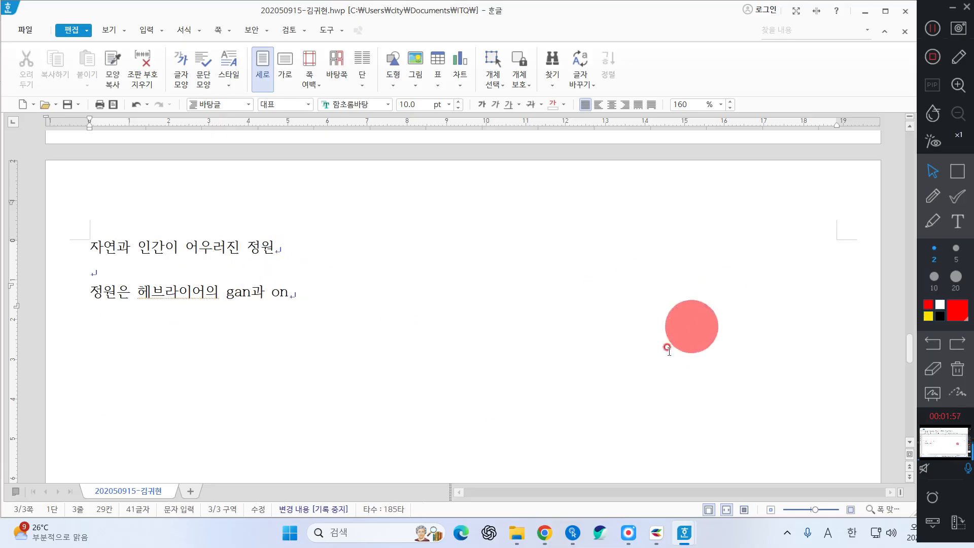
left_click(932, 28)
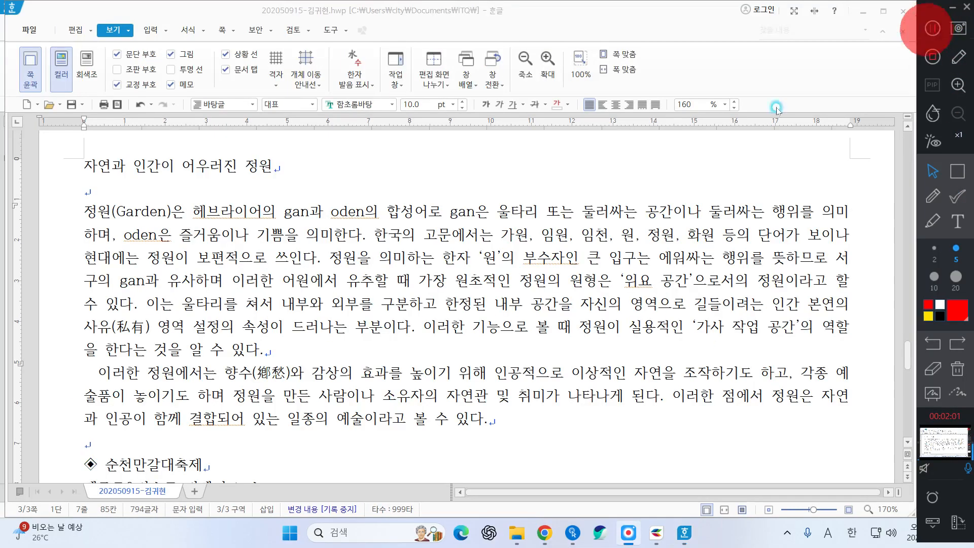
Complete the body paragraphs beginning '정원(Garden)은 헤브라이어의 gan과 oden의 합성어로' and place the cursor after the title
scroll(574, 263, "up", 2)
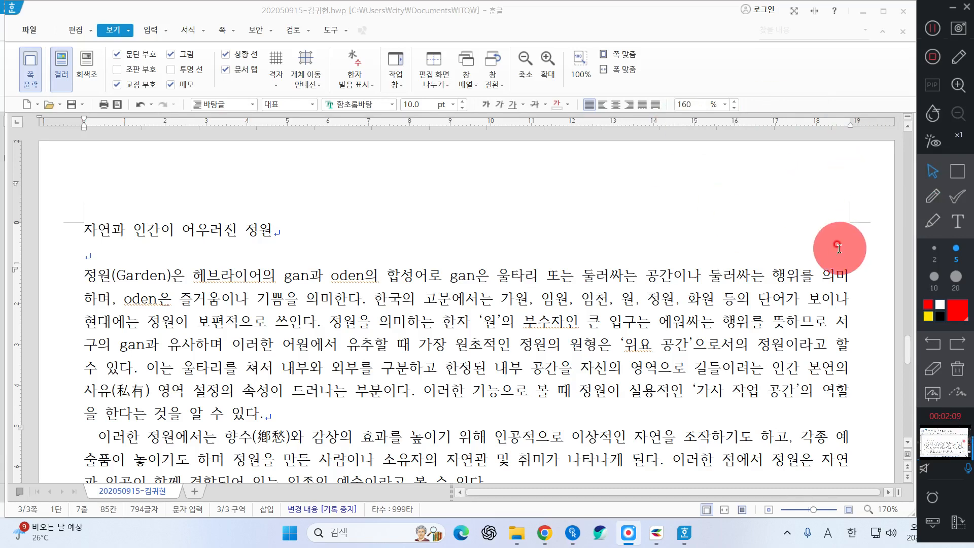
left_click(272, 229)
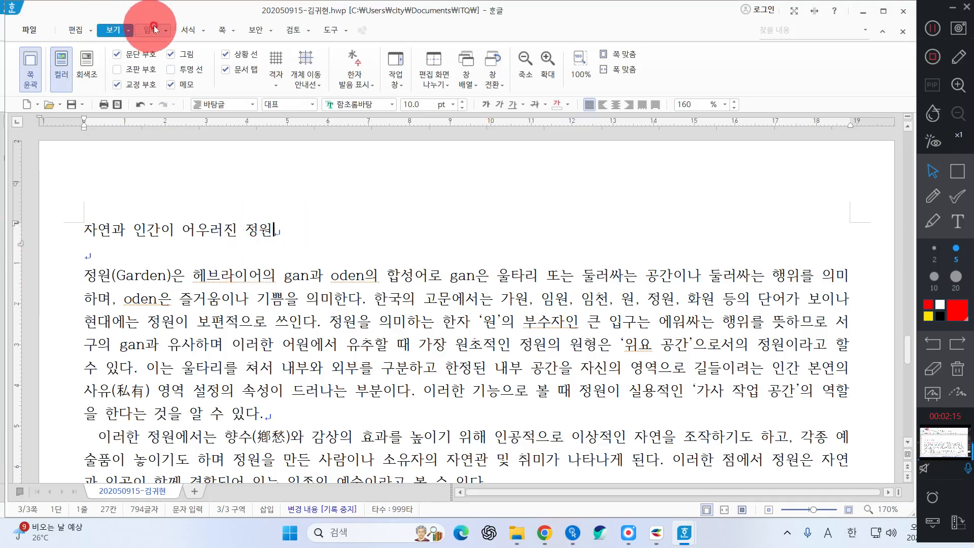
left_click(221, 29)
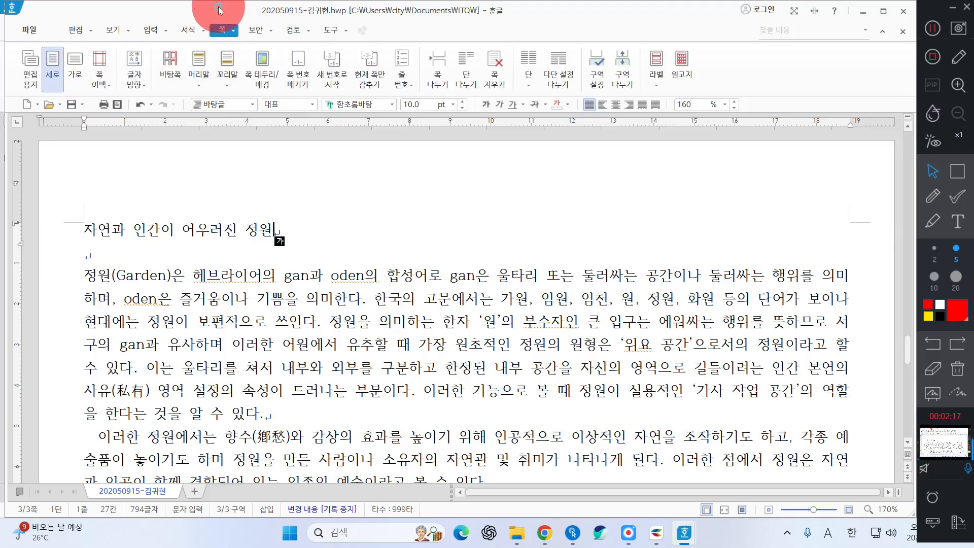
left_click_drag(218, 9, 216, 10)
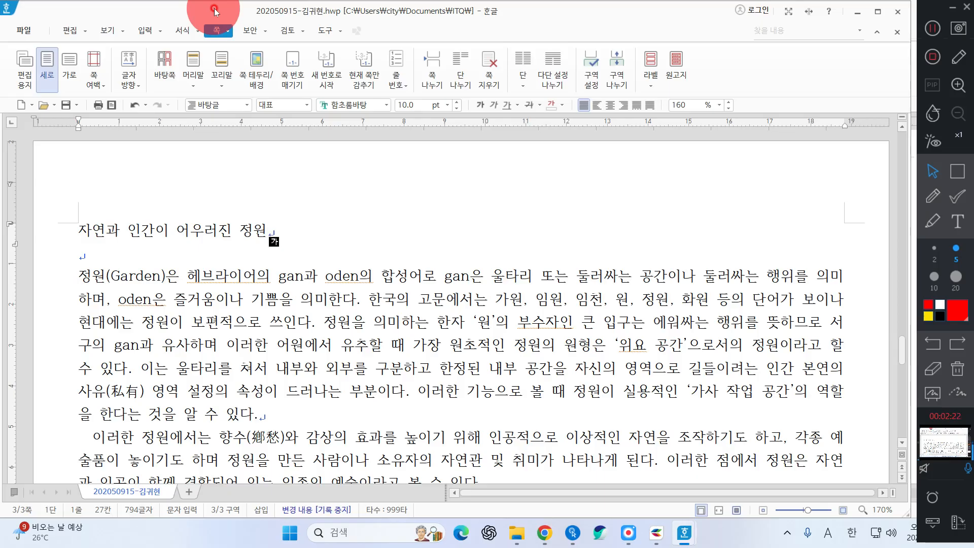
left_click(957, 171)
left_click_drag(822, 192, 882, 233)
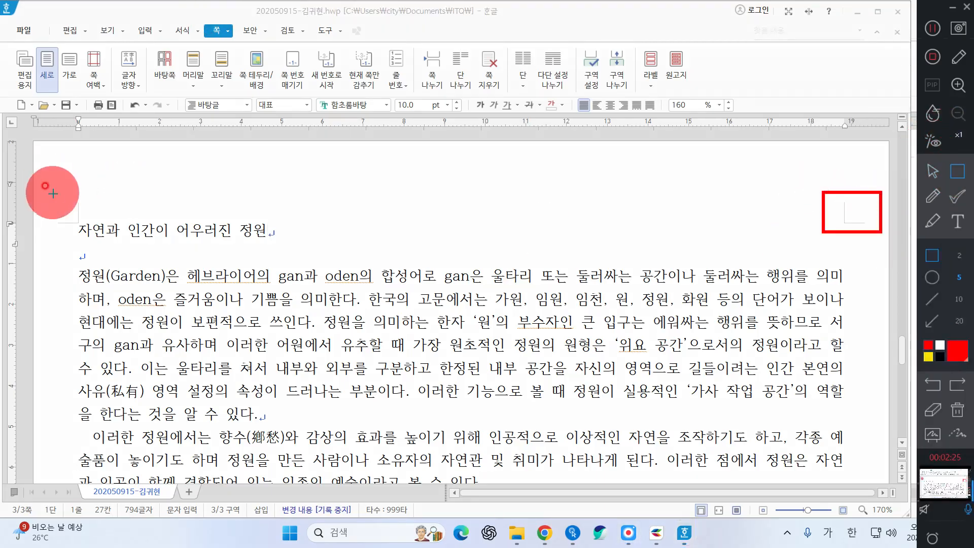
mouse_move(36, 184)
left_mouse_down()
mouse_move(92, 240)
mouse_move(224, 311)
mouse_move(167, 284)
left_mouse_up()
left_click(957, 278)
left_click(933, 196)
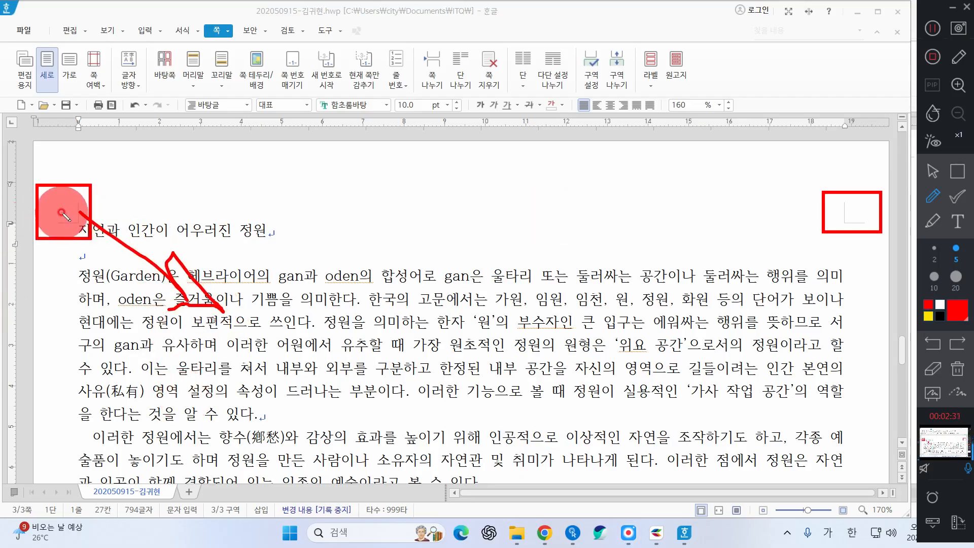
mouse_move(188, 197)
left_mouse_down()
mouse_move(198, 144)
mouse_move(165, 171)
mouse_move(215, 183)
left_mouse_up()
mouse_move(212, 1)
left_mouse_down()
mouse_move(222, 41)
mouse_move(237, 1)
left_mouse_up()
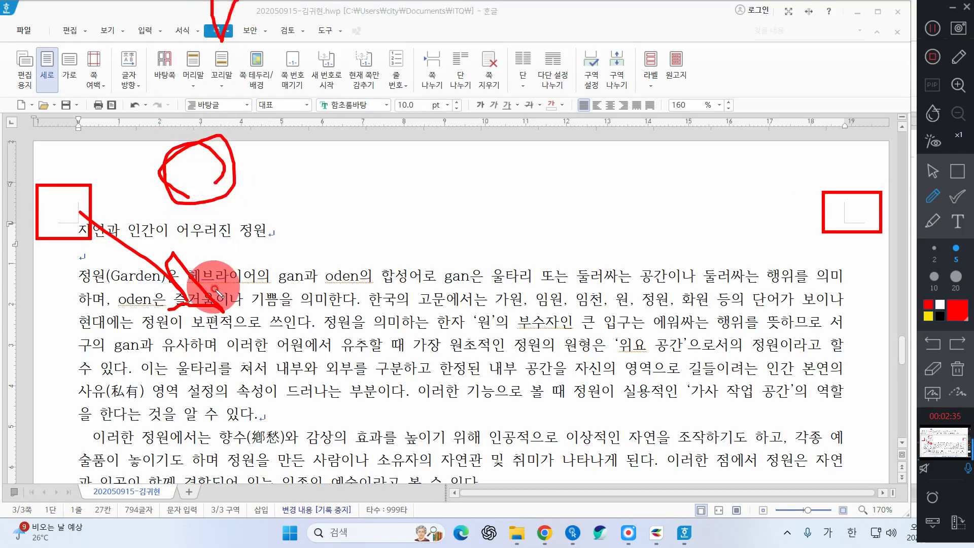
left_click(964, 364)
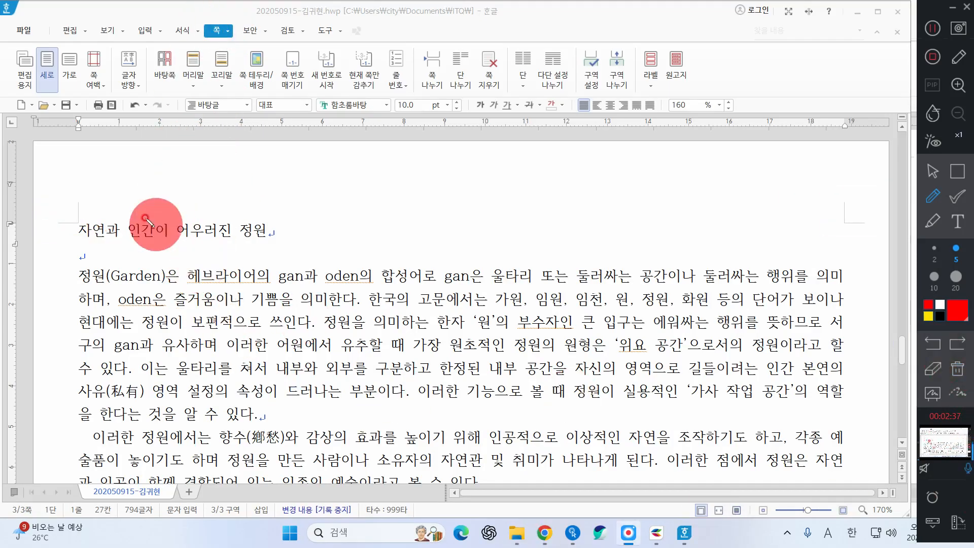
mouse_move(145, 218)
left_mouse_down()
mouse_move(292, 233)
mouse_move(223, 303)
left_mouse_up()
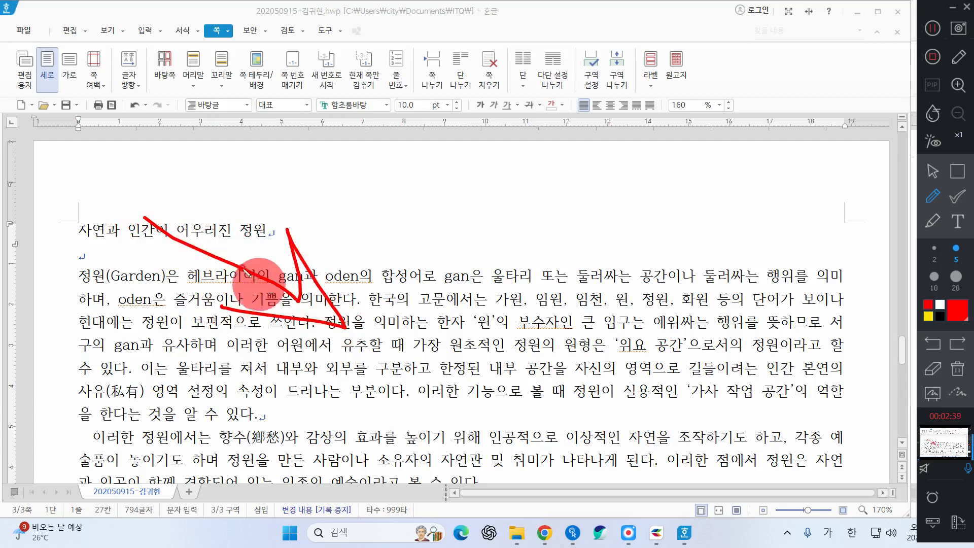
mouse_move(79, 226)
left_mouse_down()
mouse_move(76, 168)
mouse_move(43, 200)
mouse_move(122, 165)
left_mouse_up()
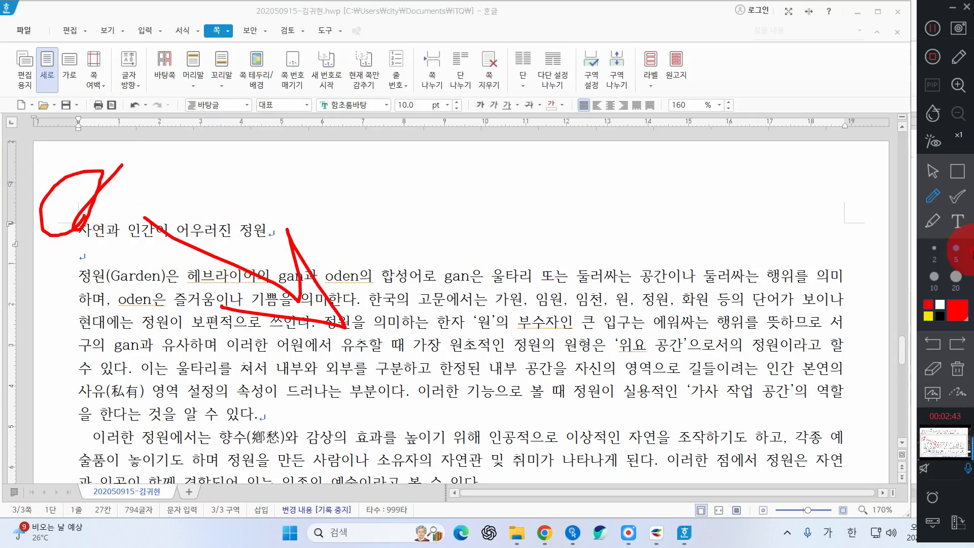
left_click(960, 374)
left_click(933, 170)
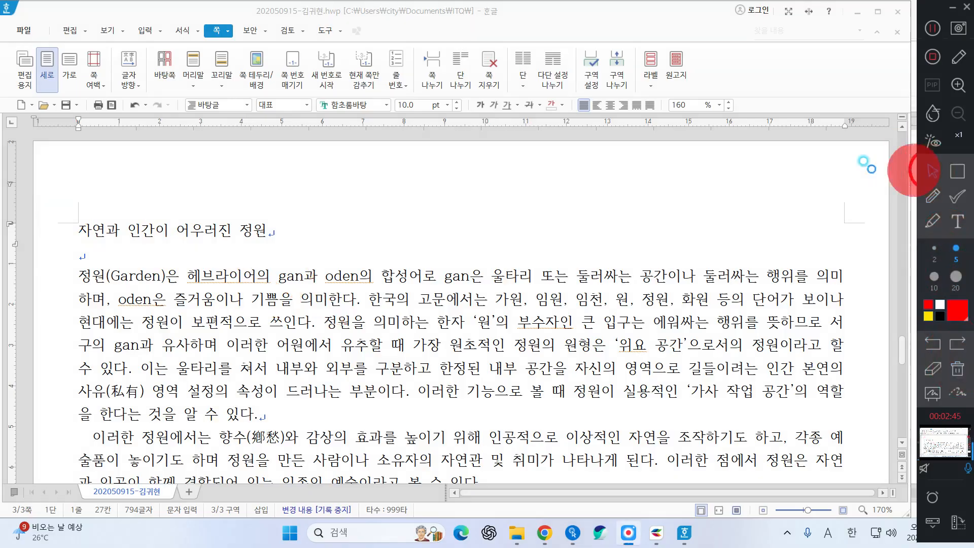
left_click(213, 61)
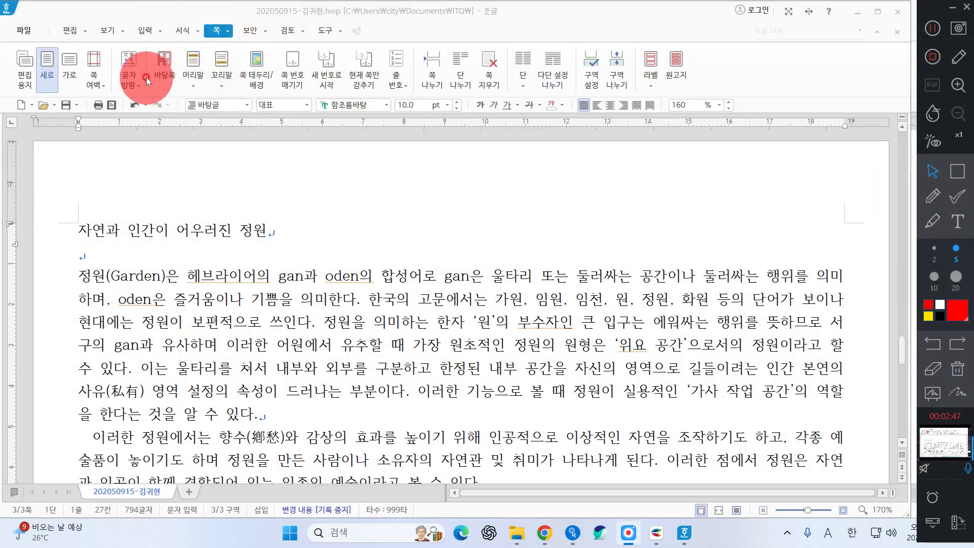
Insert an unstyled (모양 없음) top header via 쪽 > 머리말 > 위쪽
left_click(198, 67)
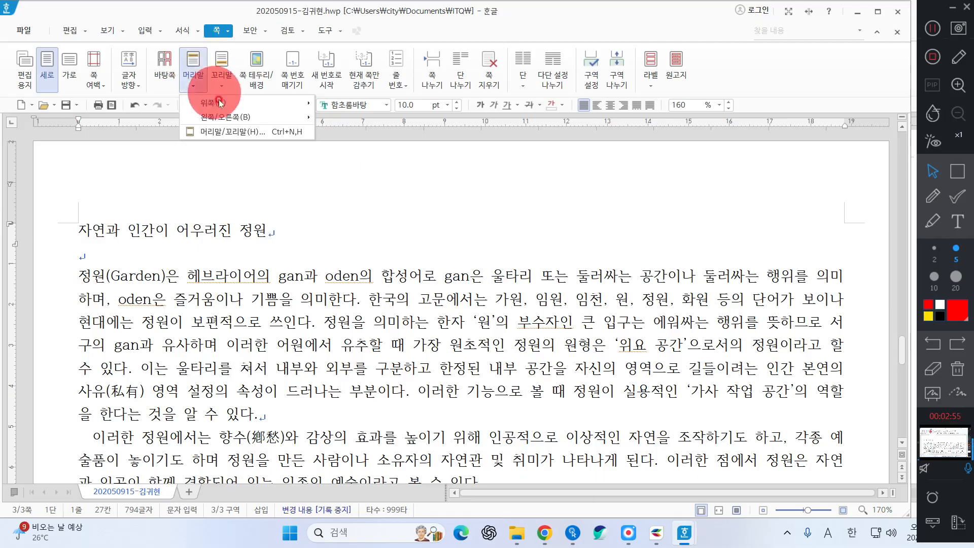
mouse_move(213, 103)
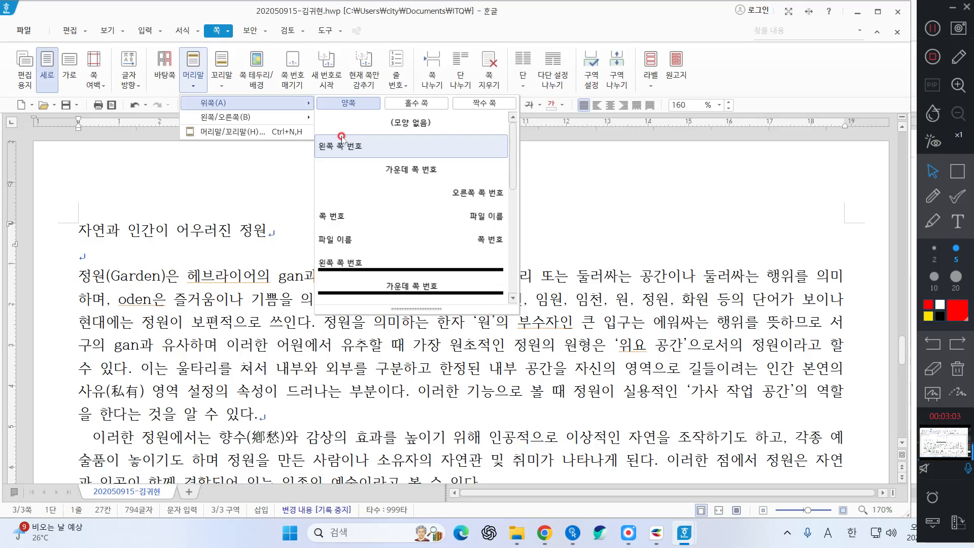
left_click(383, 125)
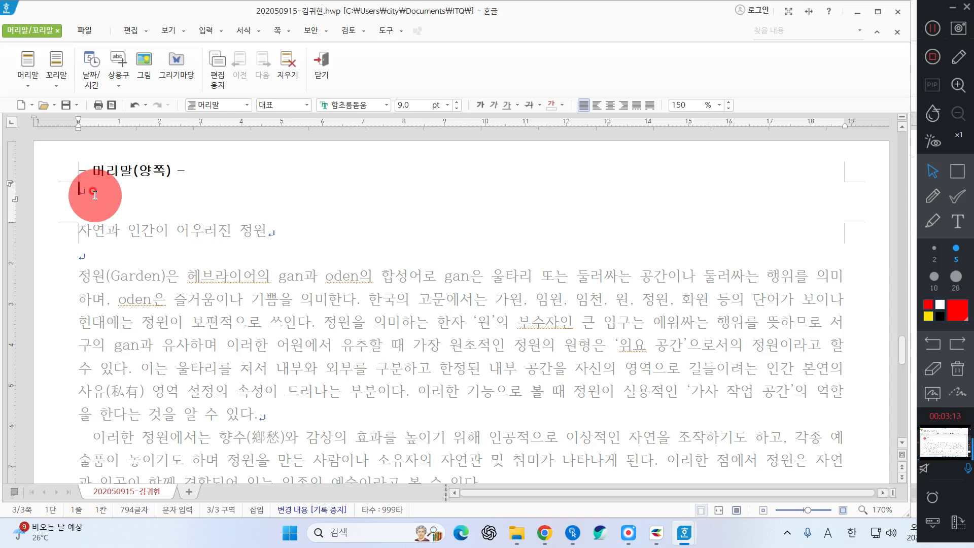
Type 한국관광공사 in the header and format it 궁서, 10 pt, right-aligned
type("한국관과")
type("광공사")
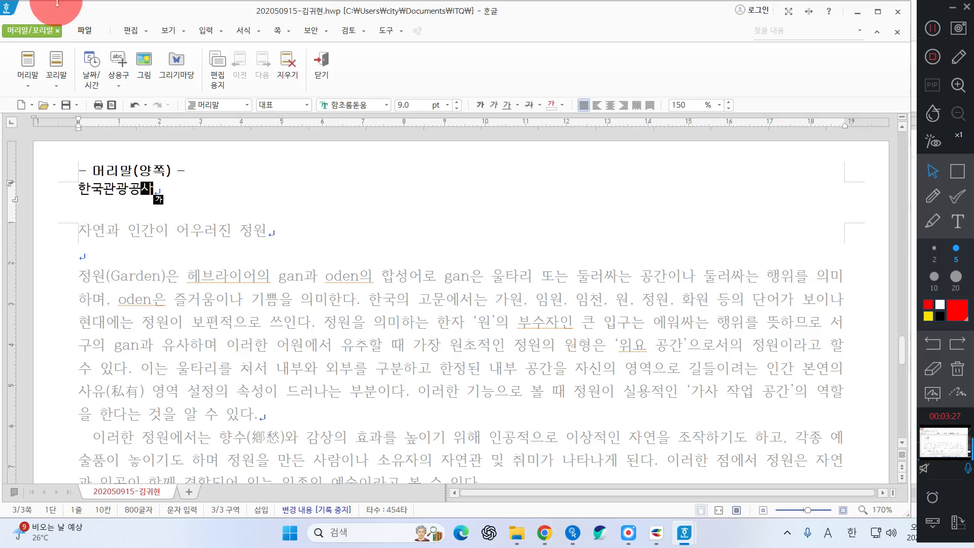
double_click(210, 198)
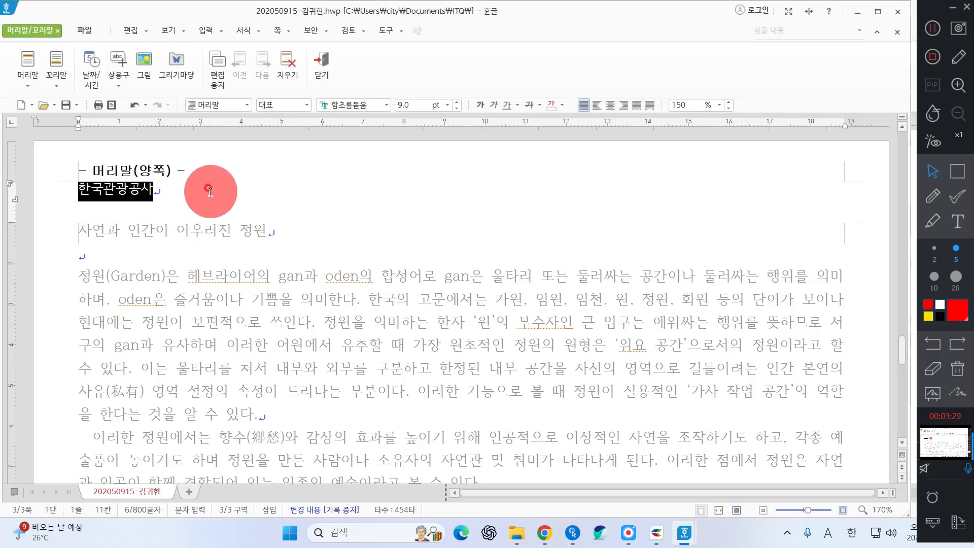
left_click(342, 111)
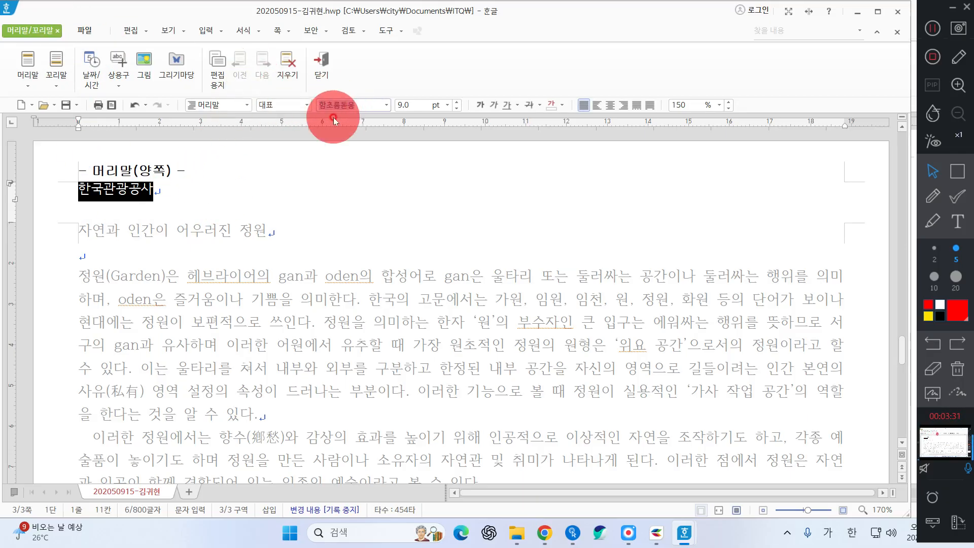
type("궁")
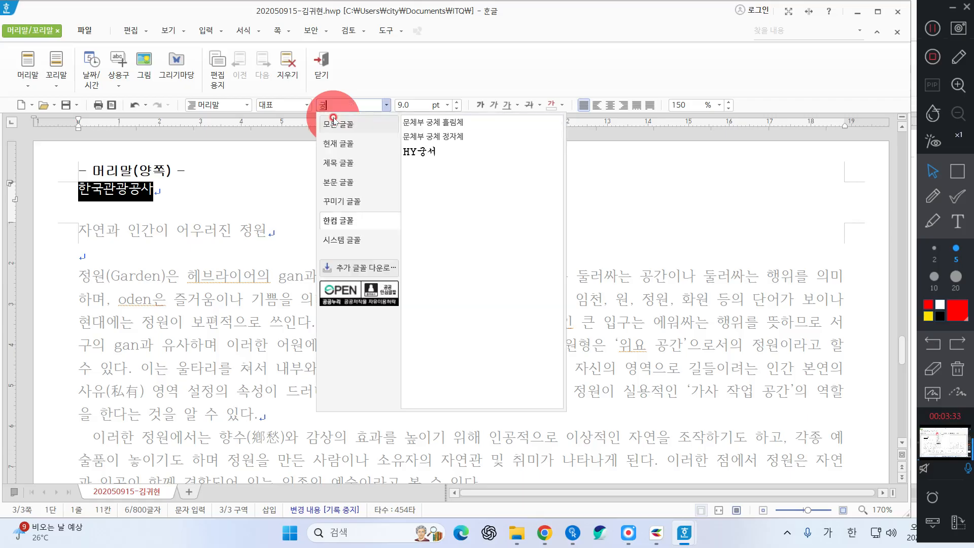
left_click(336, 124)
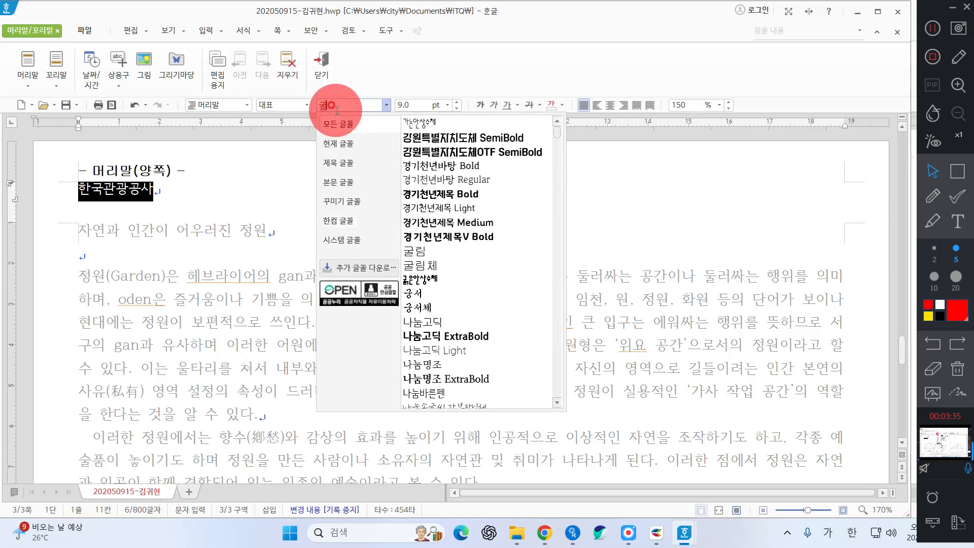
type("서")
key("Return")
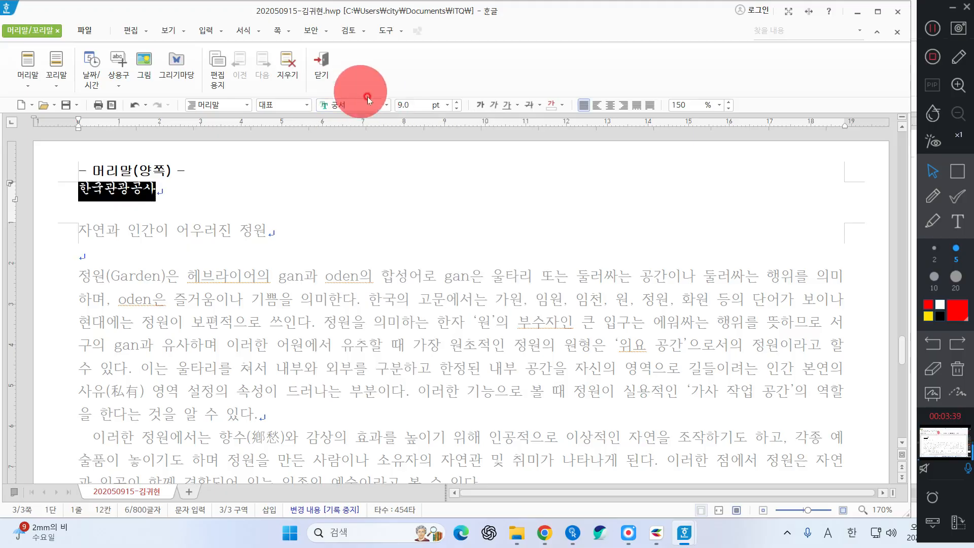
left_click(424, 106)
type("10")
key("Return")
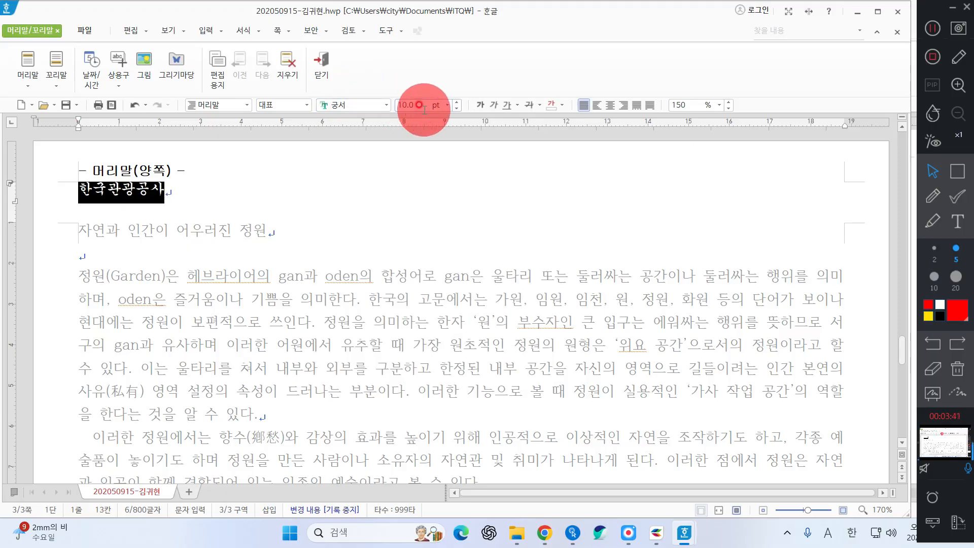
left_click(624, 105)
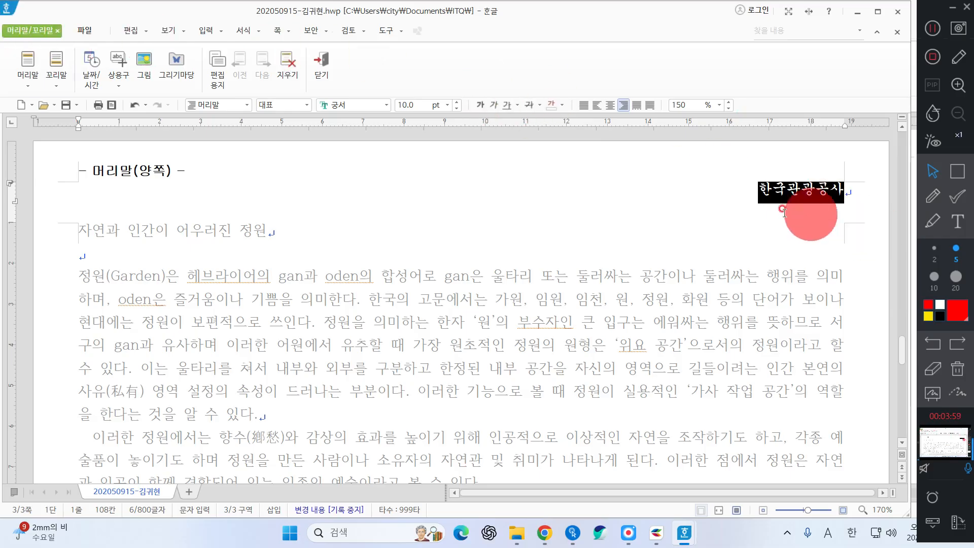
left_click(392, 226)
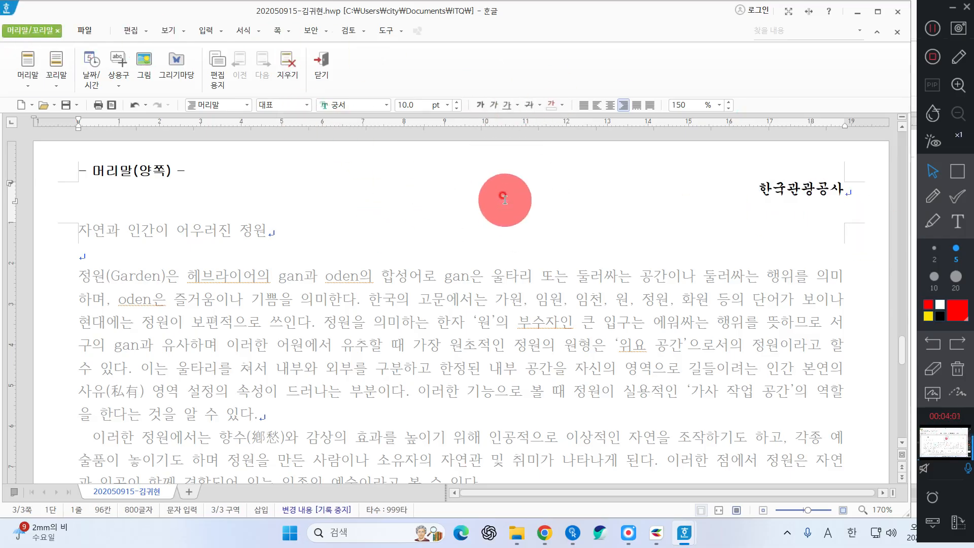
Close the header and select the title line '자연과 인간이 어우러진 정원'
left_click(313, 71)
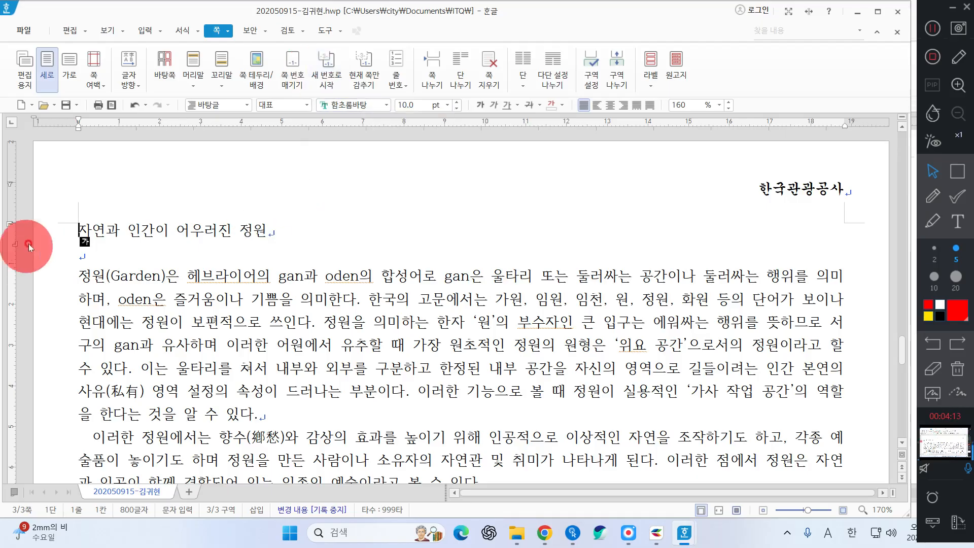
left_click(46, 244)
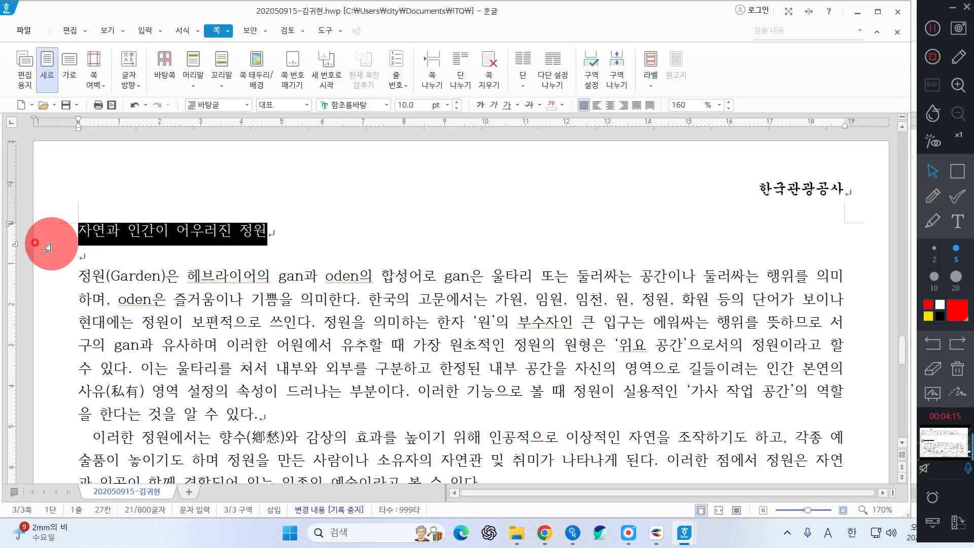
left_click(314, 234)
left_click_drag(292, 245, 74, 230)
left_click(297, 232)
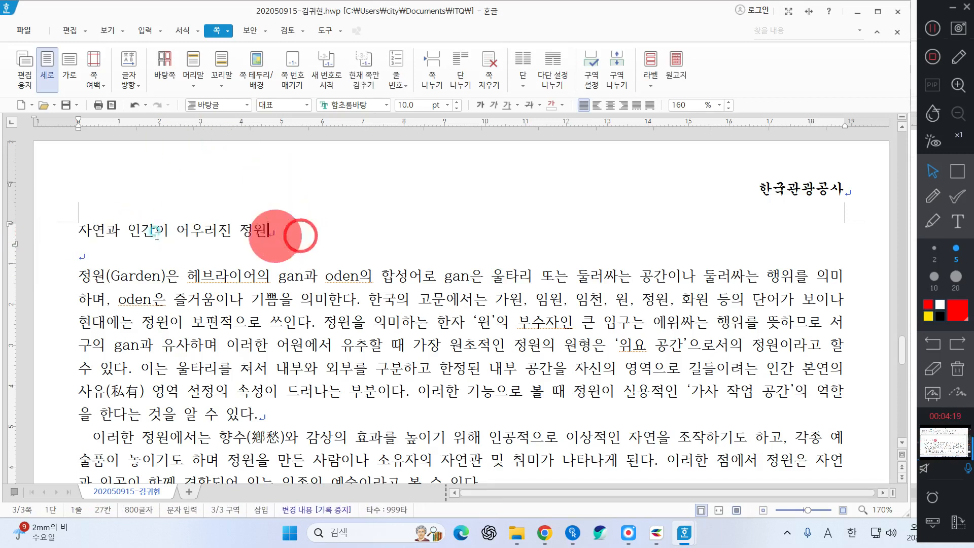
left_click(41, 235)
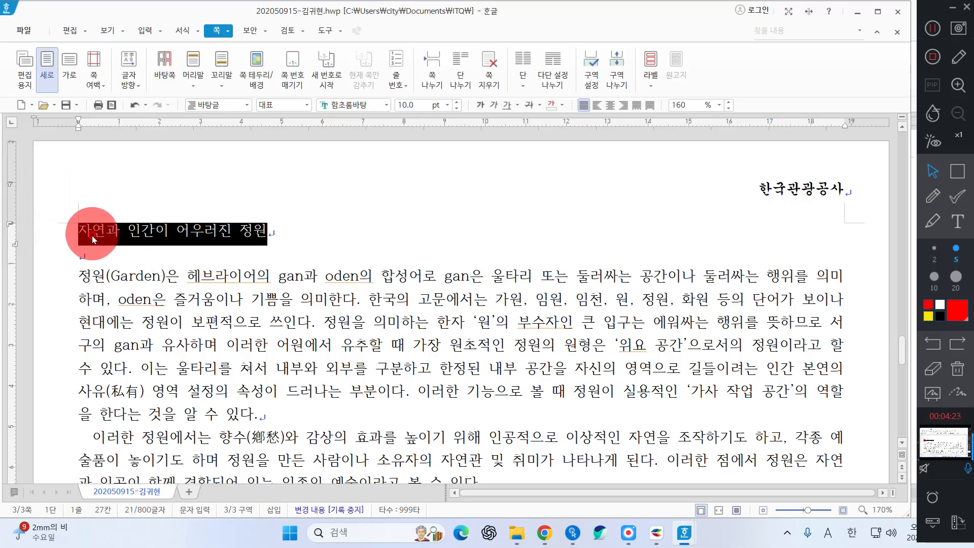
left_click_drag(92, 239, 255, 227)
left_click(2, 231)
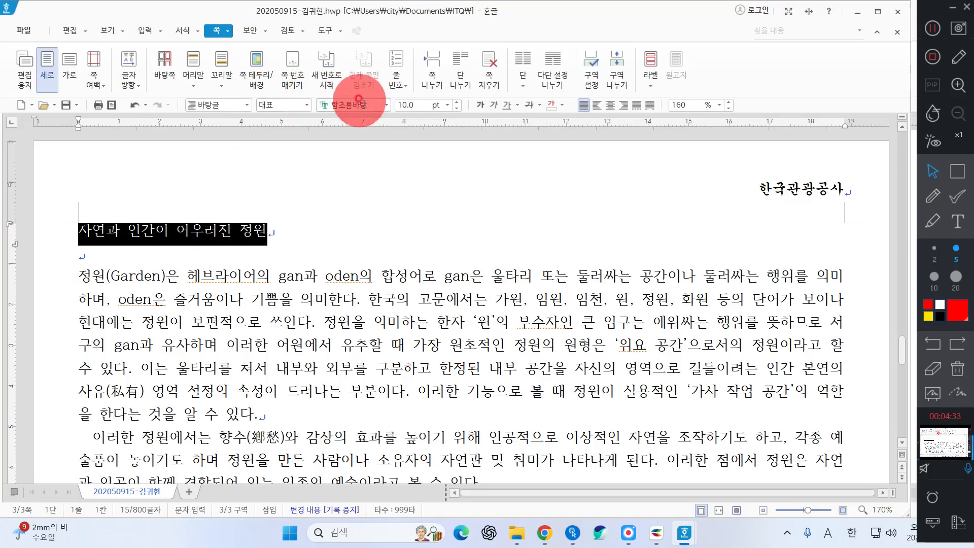
Format the title in 돋움 18 pt bold and centre it
left_click(363, 104)
type("돋움")
key("Return")
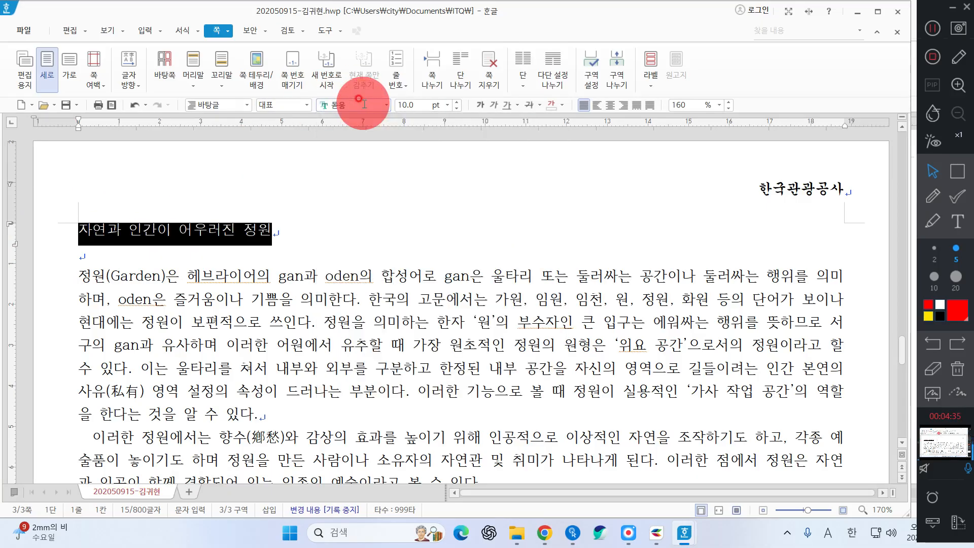
left_click(424, 105)
type("18")
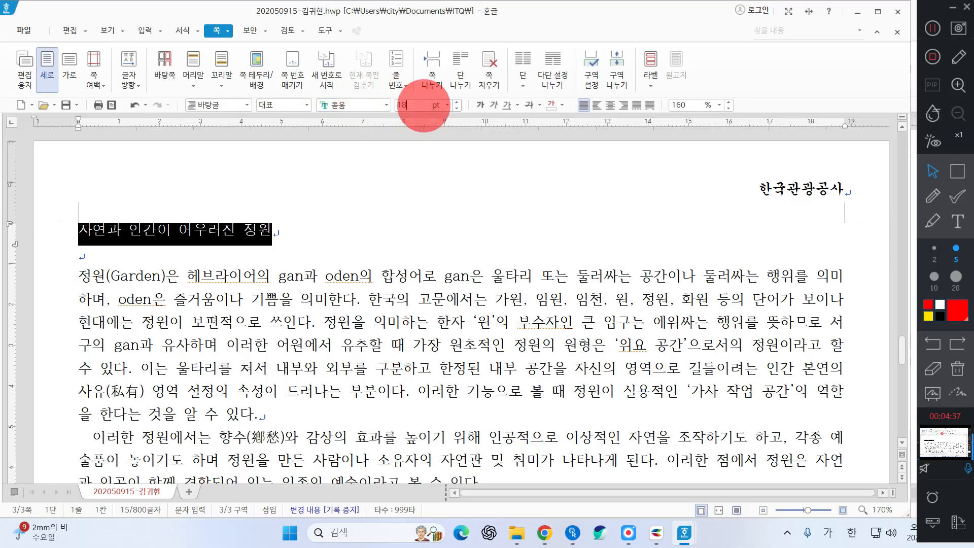
key("Return")
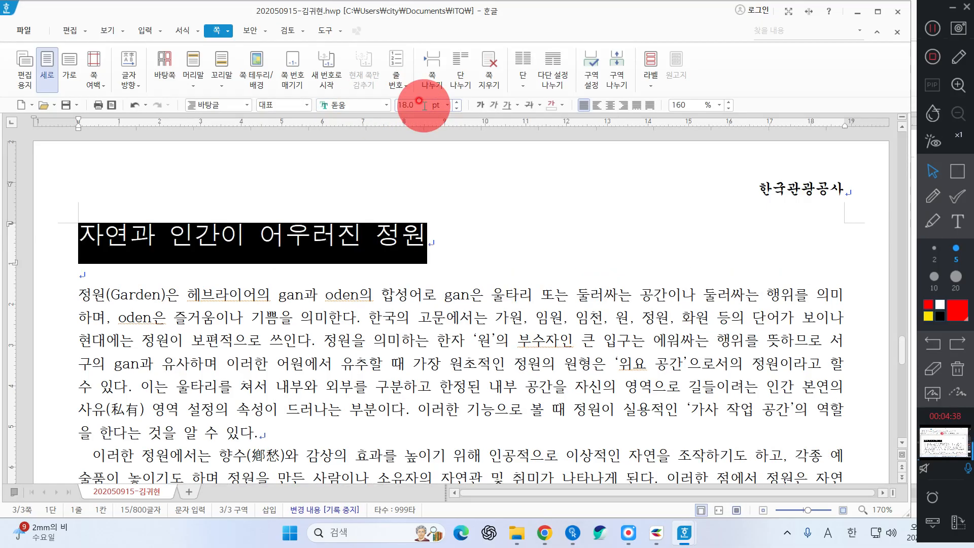
left_click(485, 109)
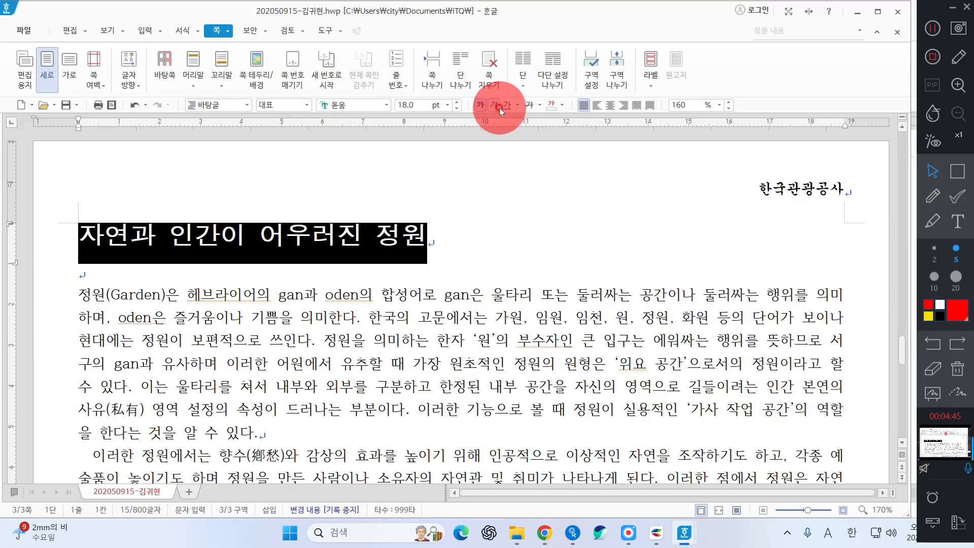
left_click(610, 105)
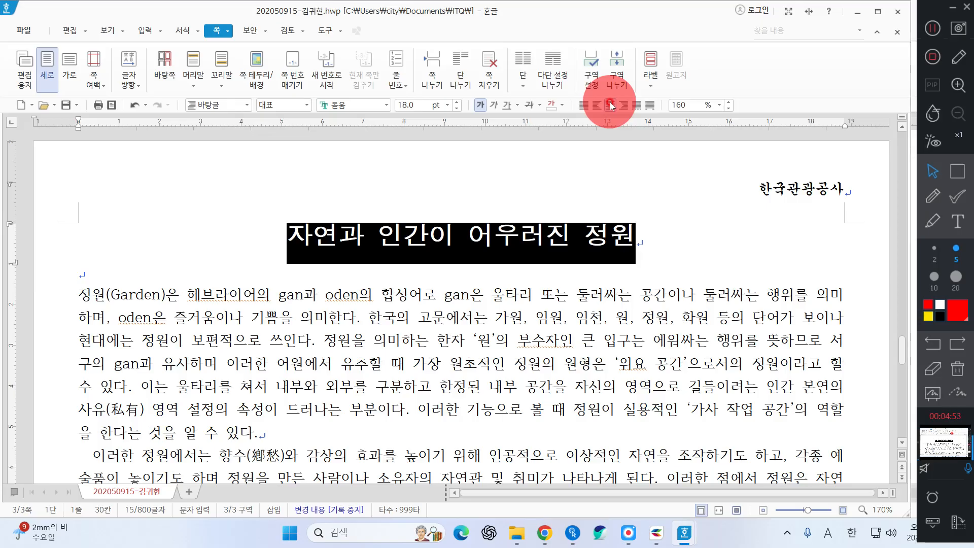
Add 순천만갈대축제 as 덧말 ruby text placed above the title
left_click(956, 171)
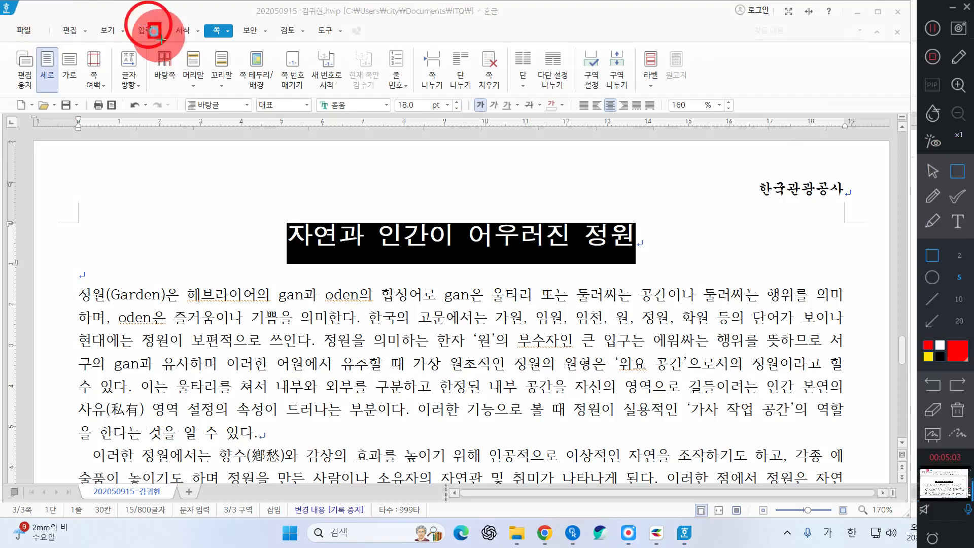
left_click_drag(161, 39, 171, 43)
left_click(932, 171)
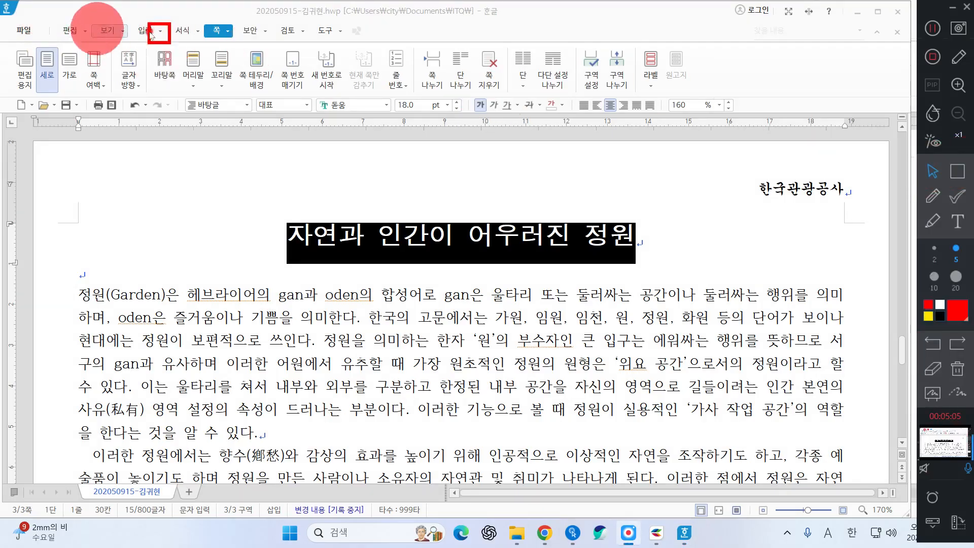
left_click(161, 33)
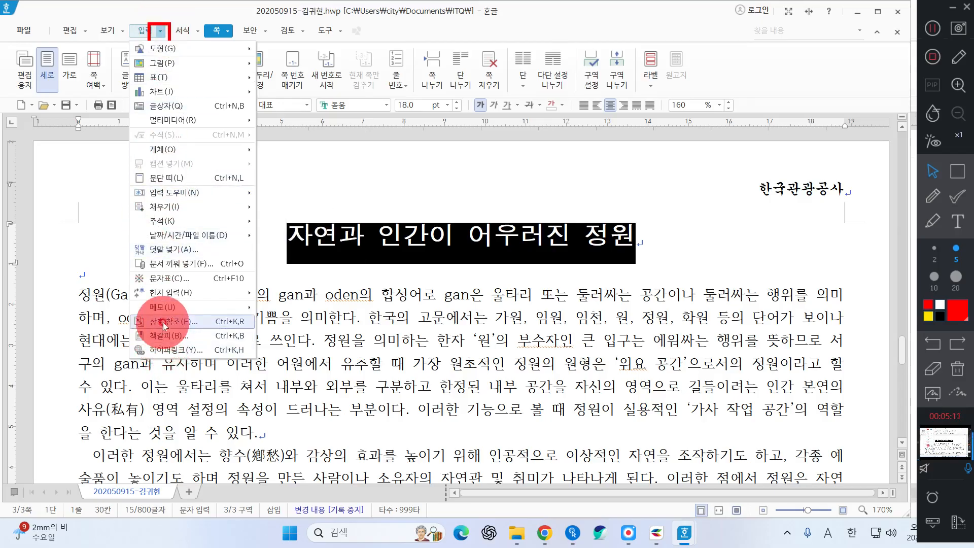
left_click(163, 249)
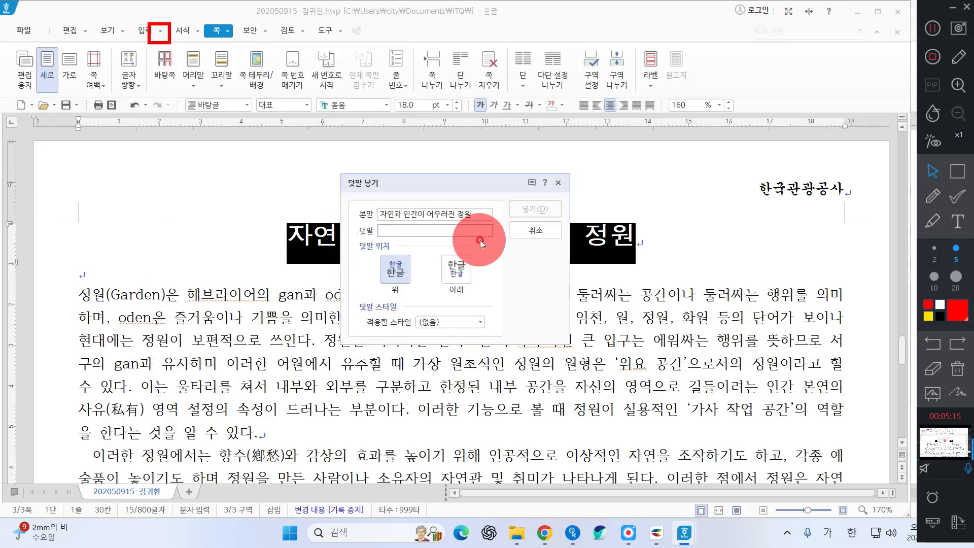
type("쉬천만")
type("갈대")
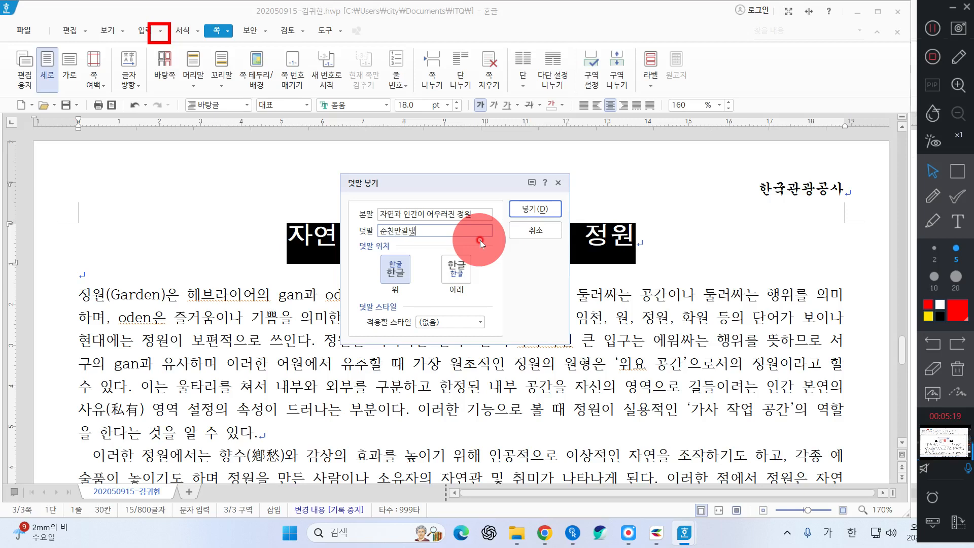
type("축제")
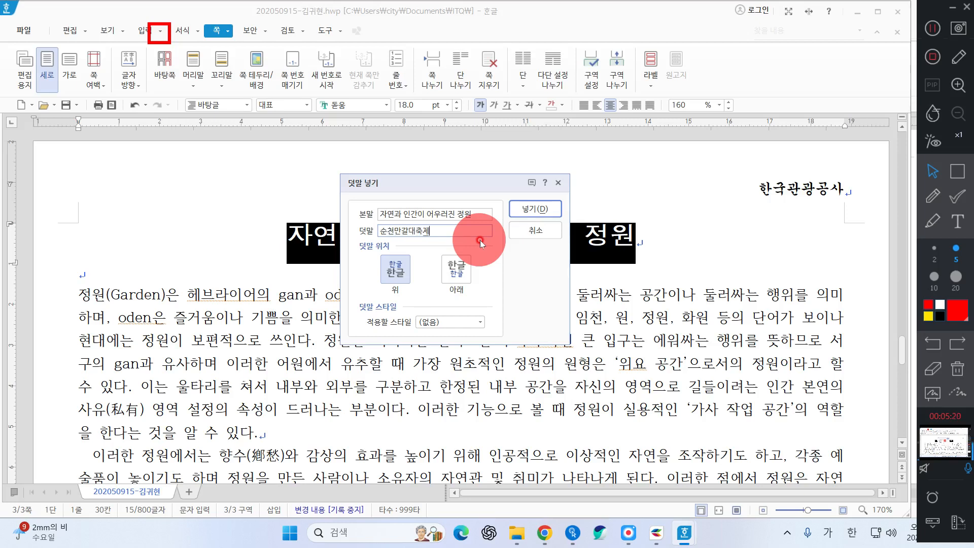
left_click(958, 173)
left_click_drag(354, 224, 443, 238)
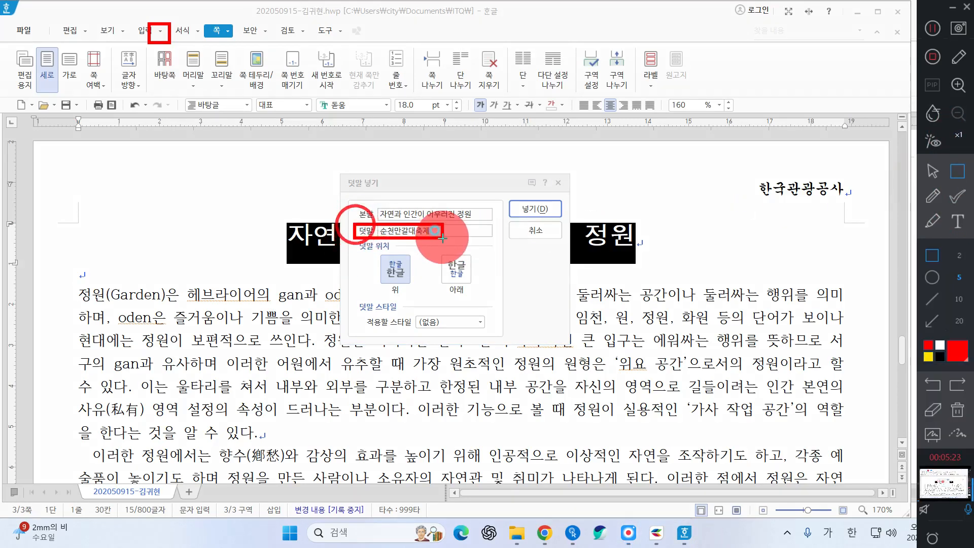
left_click_drag(364, 206, 490, 222)
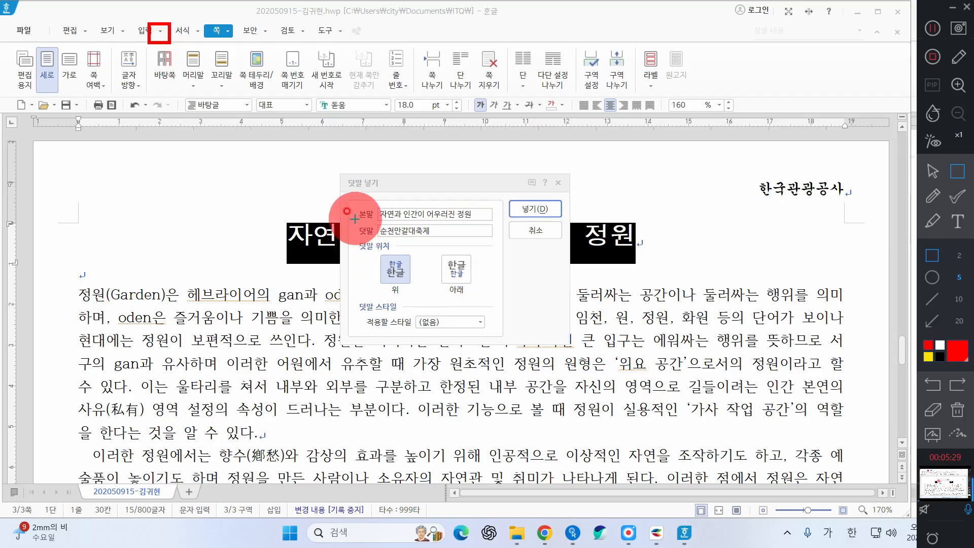
mouse_move(354, 219)
left_mouse_down()
mouse_move(370, 239)
mouse_move(458, 241)
left_mouse_up()
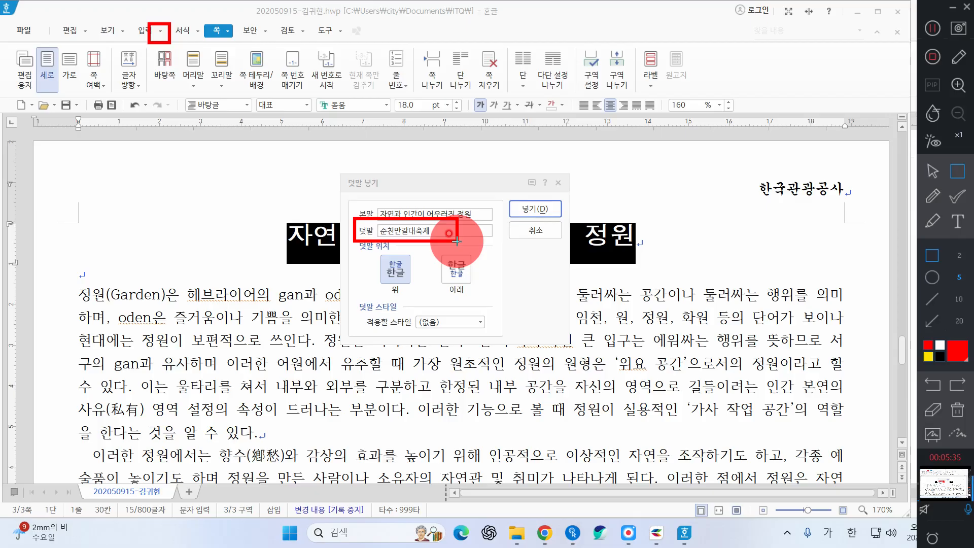
left_click(933, 171)
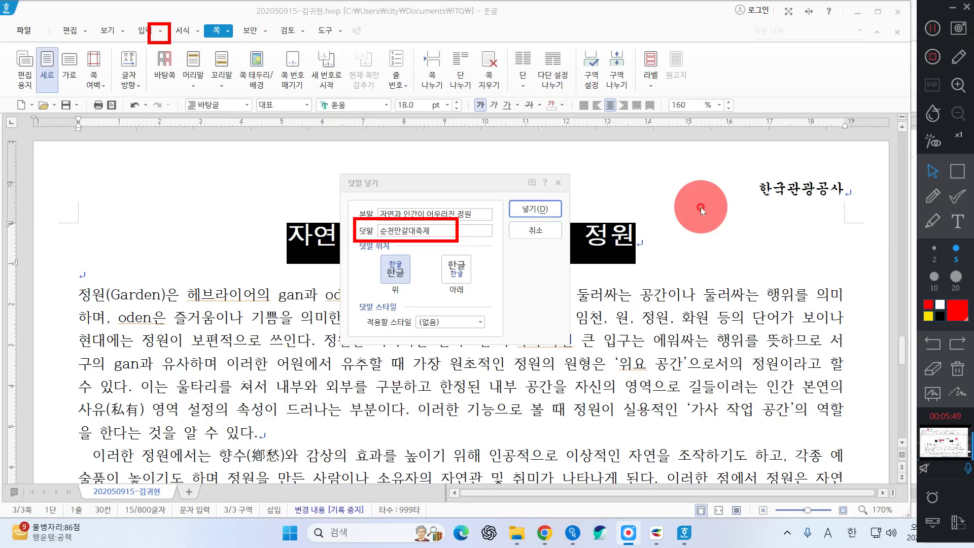
left_click(534, 209)
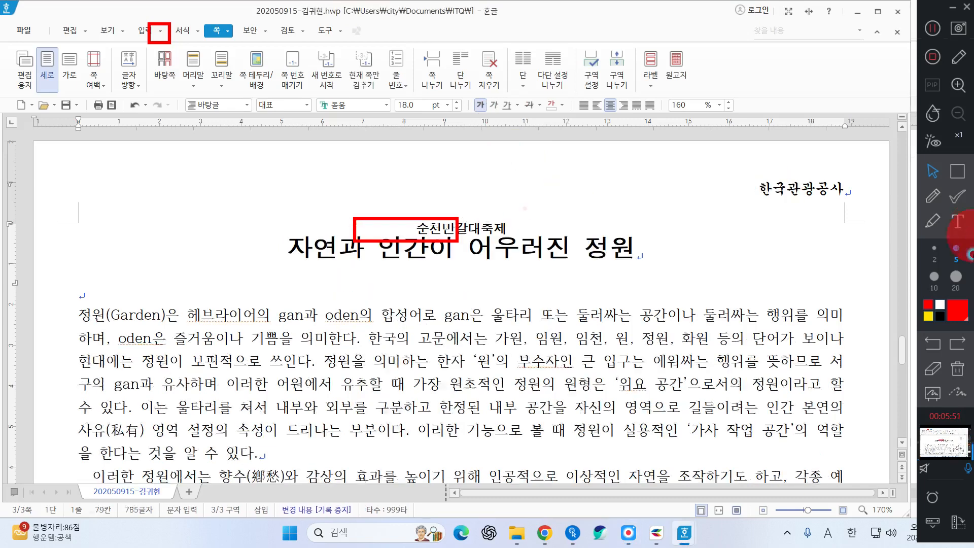
Insert a bookmark named 순천맨 at the very start of the title line
left_click(958, 379)
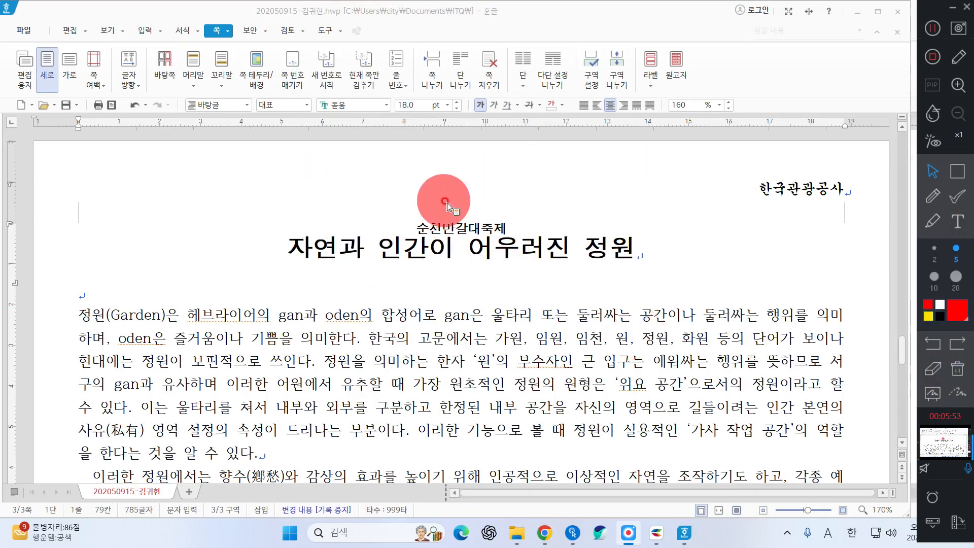
left_click(282, 244)
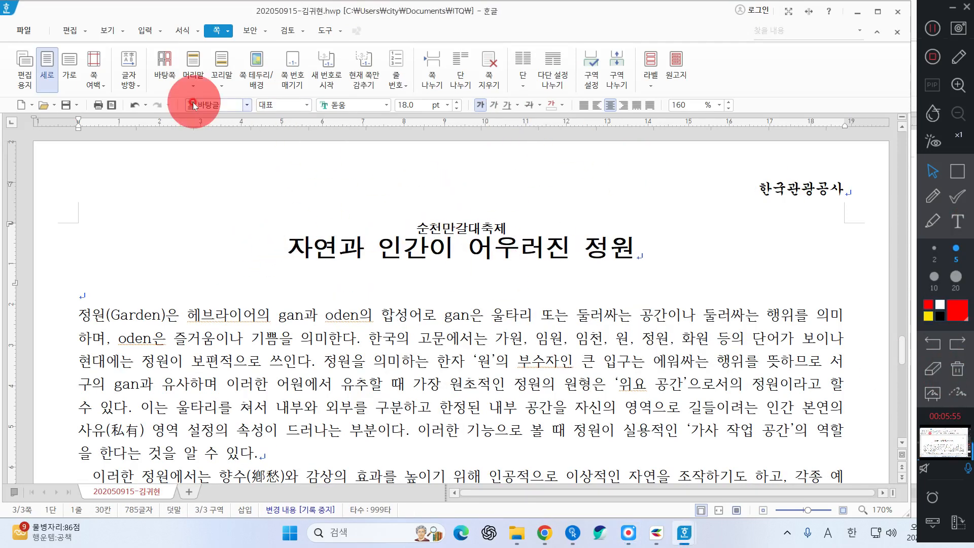
left_click(291, 249)
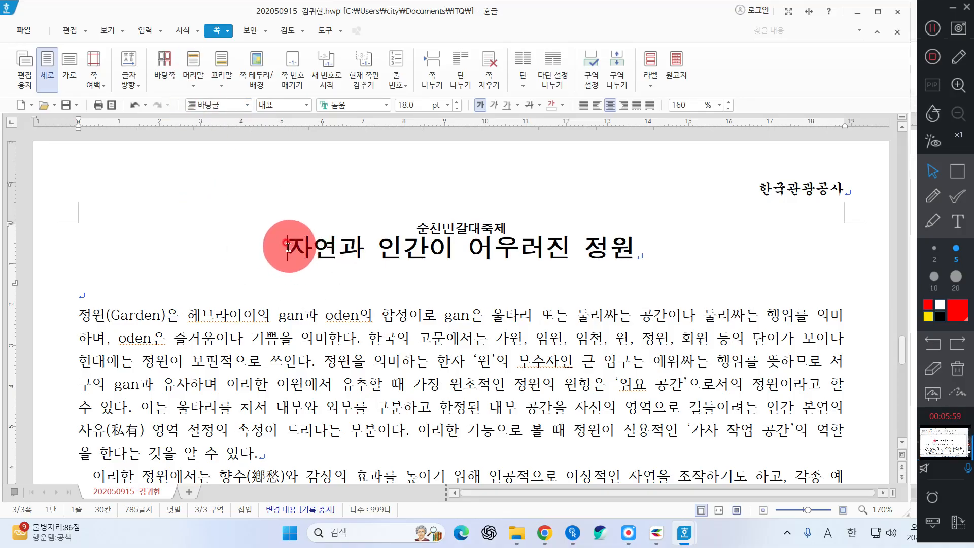
left_click(294, 247)
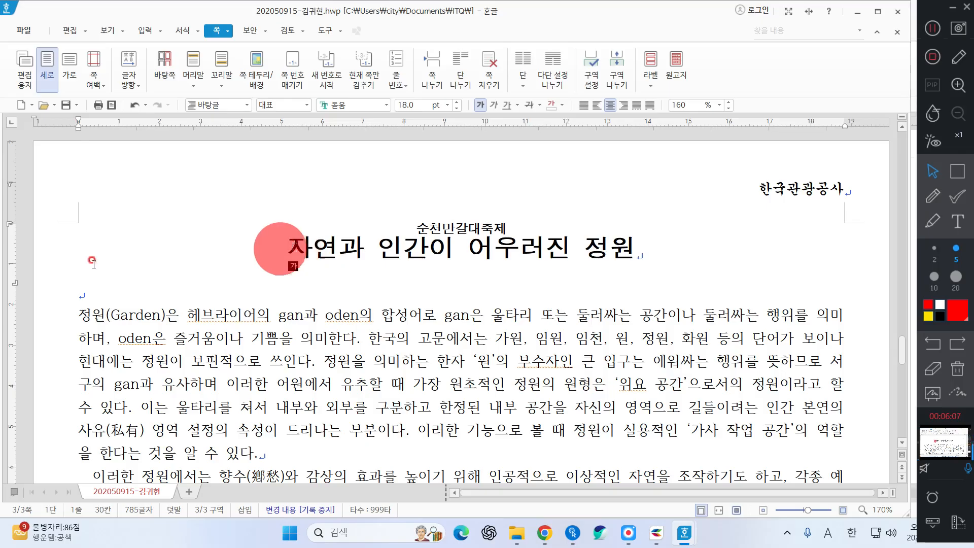
left_click(273, 250)
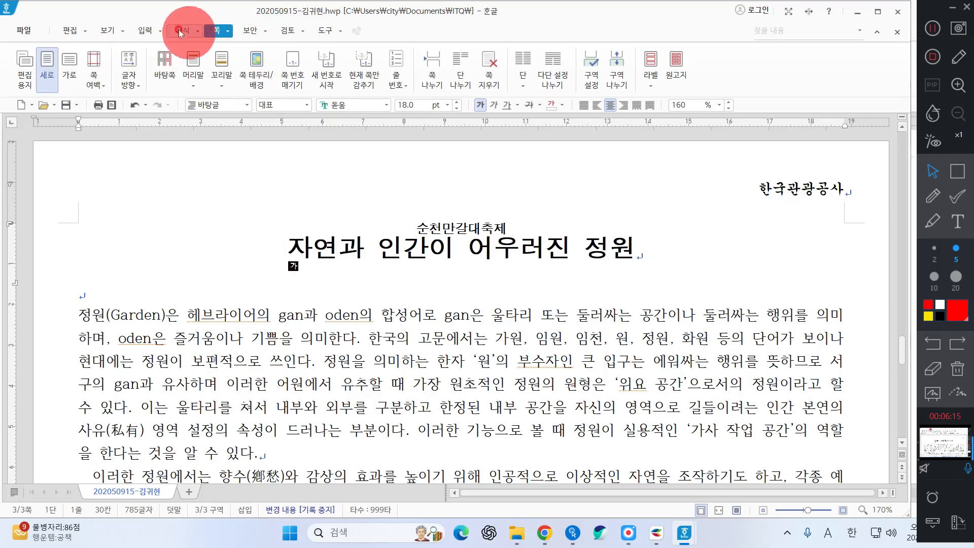
left_click(141, 31)
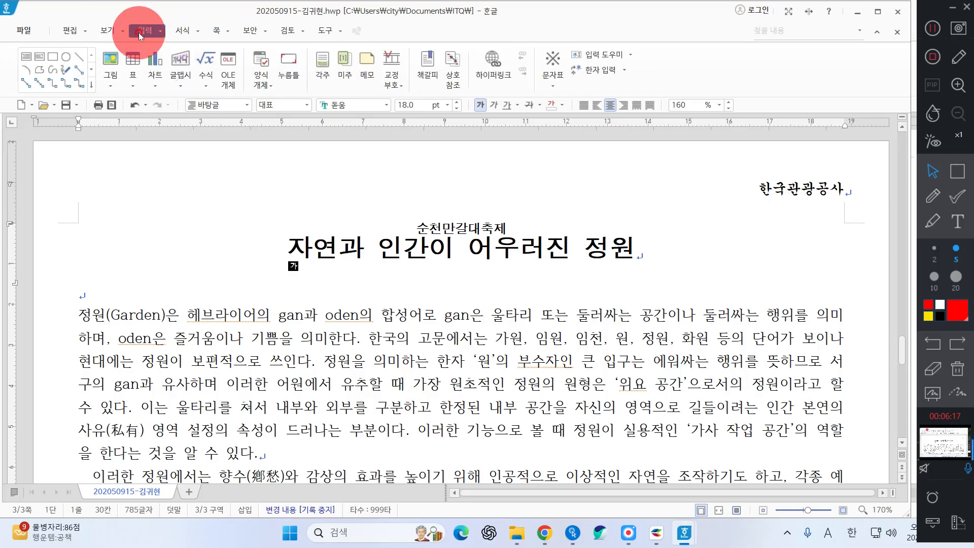
left_click(427, 61)
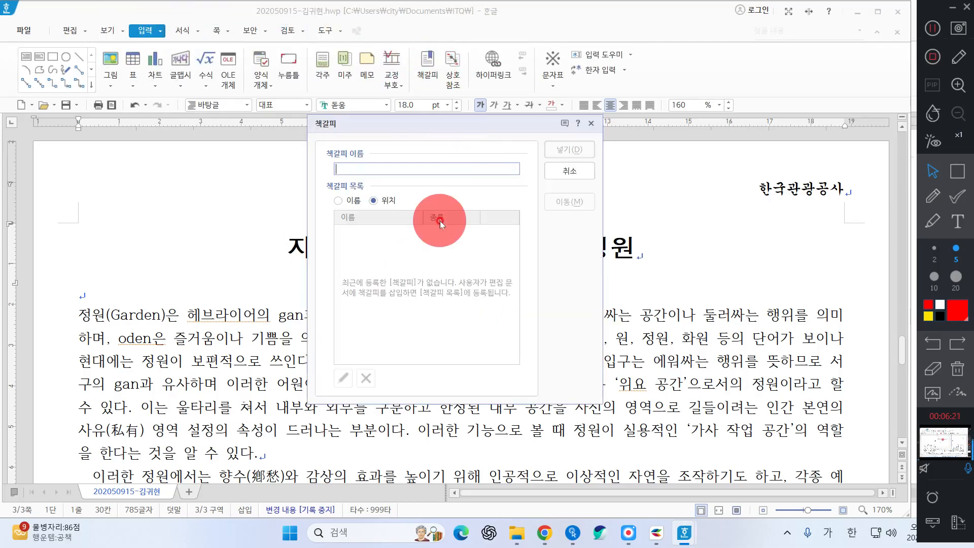
type("순천맨")
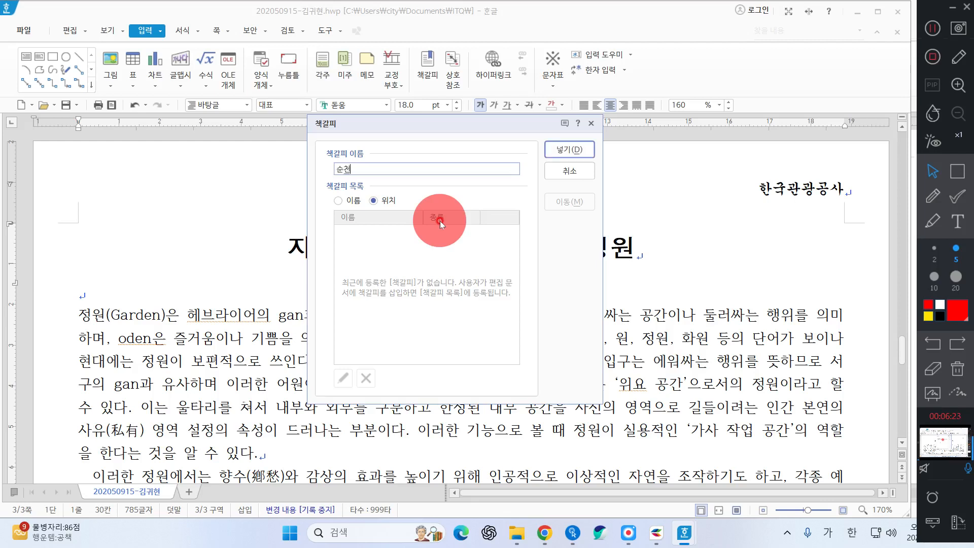
key("Return")
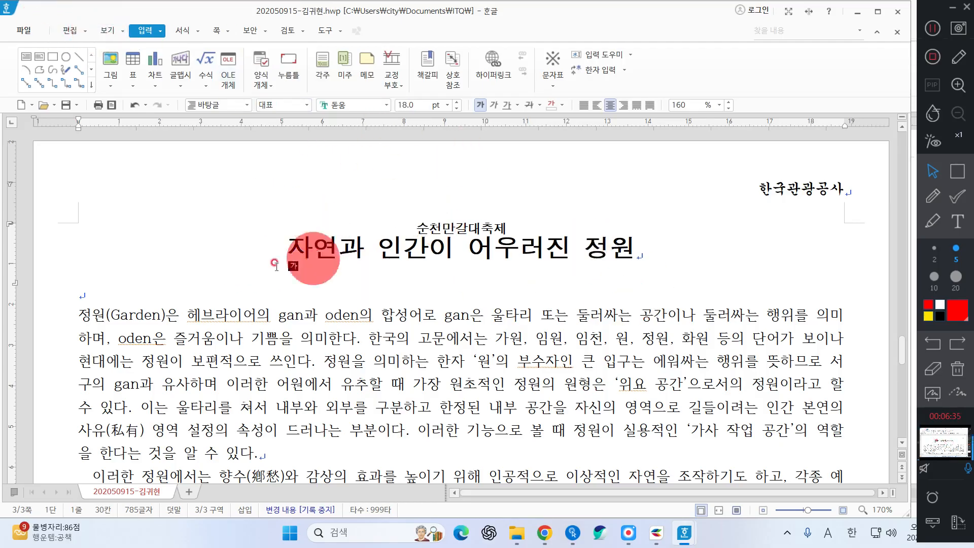
left_click(106, 30)
left_click(108, 68)
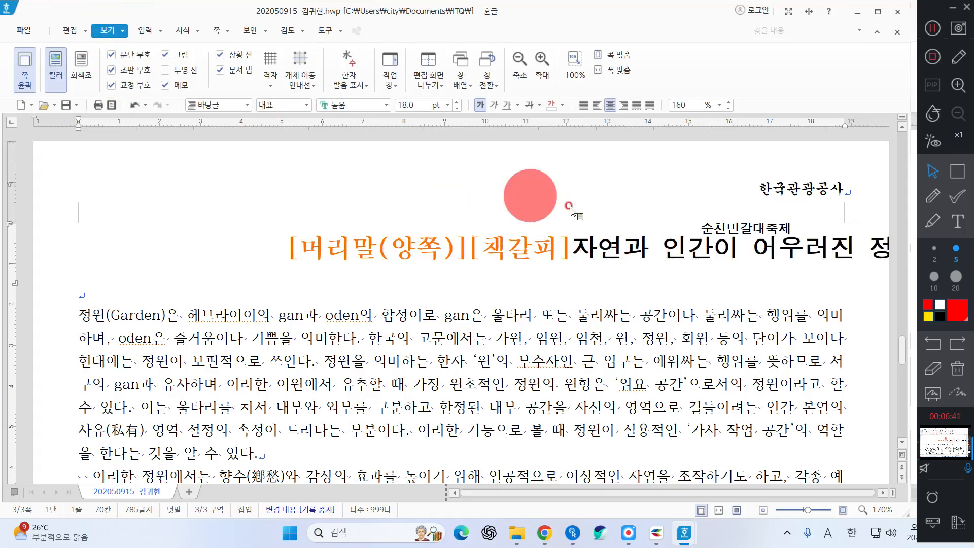
left_click(141, 72)
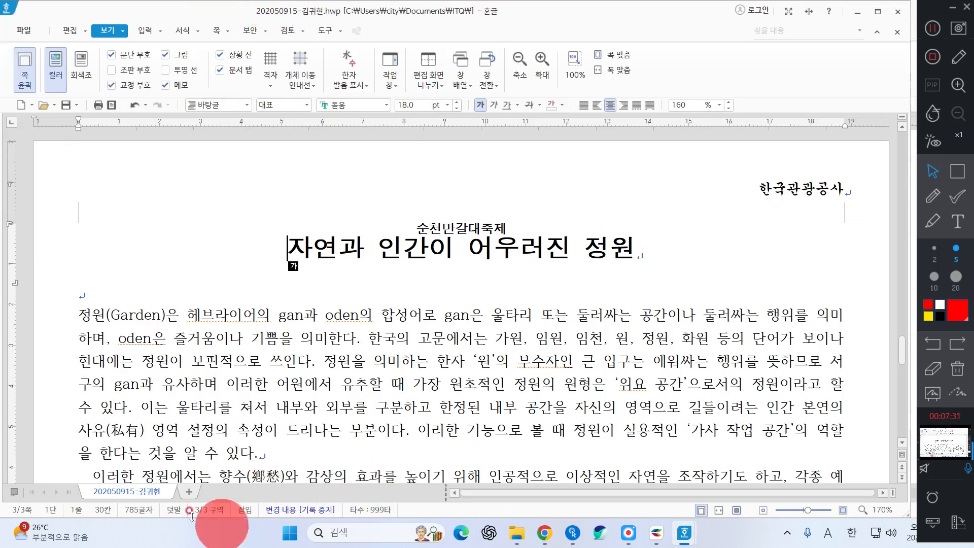
Give the first body paragraph a 2-line drop cap 정 in 굴림체 with yellow fill
left_click(84, 311)
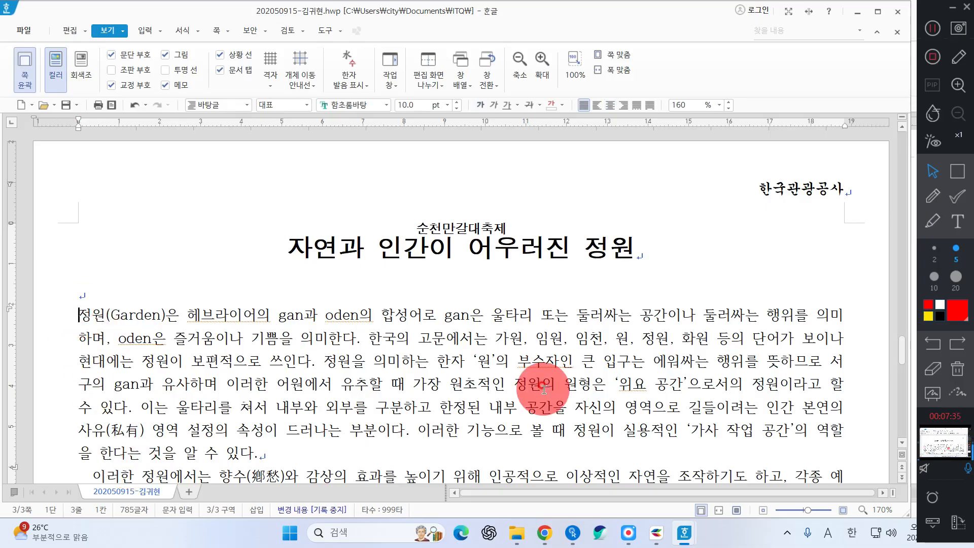
left_click_drag(71, 312, 93, 314)
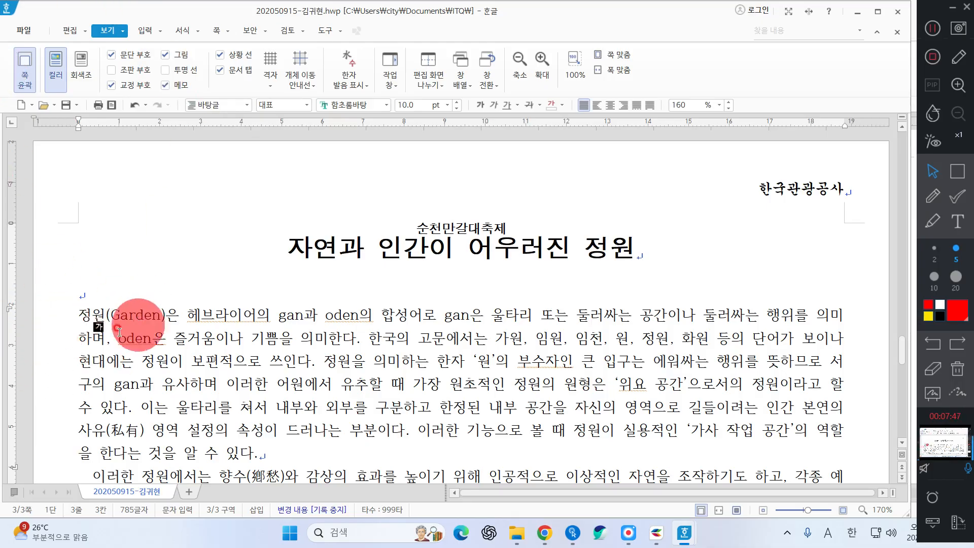
left_click(178, 31)
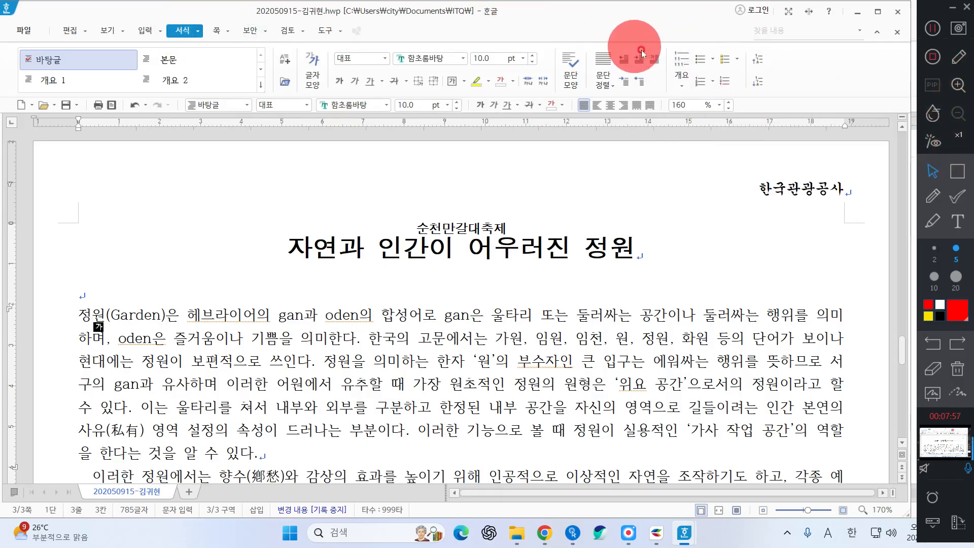
left_click(655, 58)
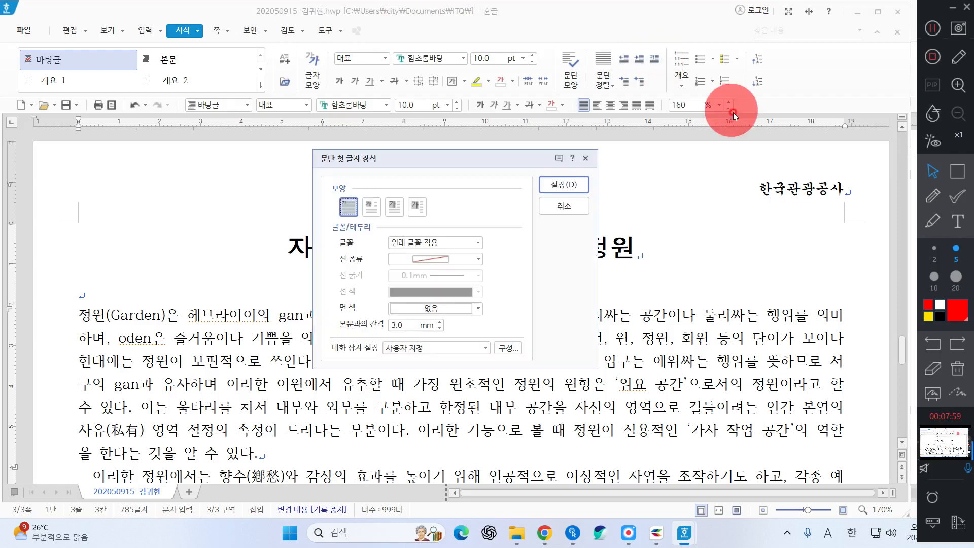
left_click(370, 207)
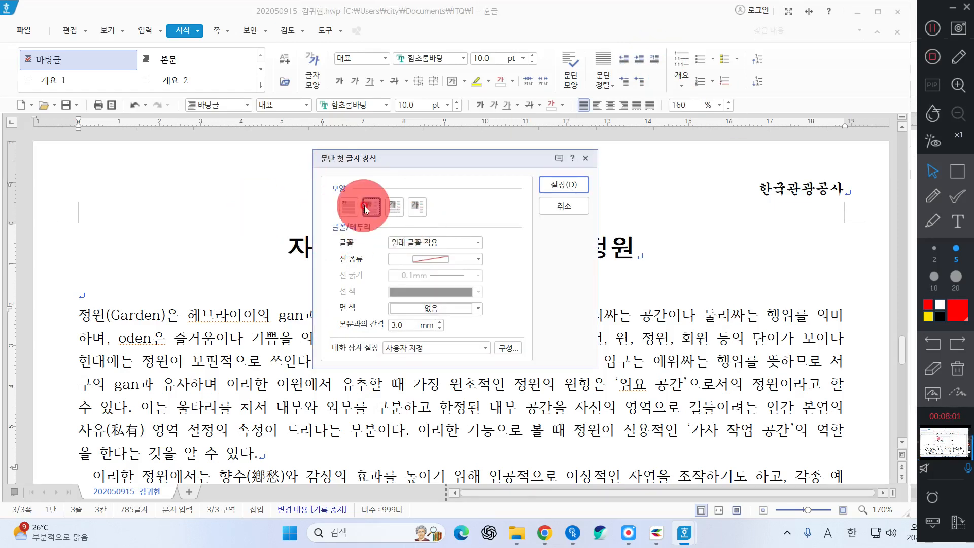
left_click(416, 243)
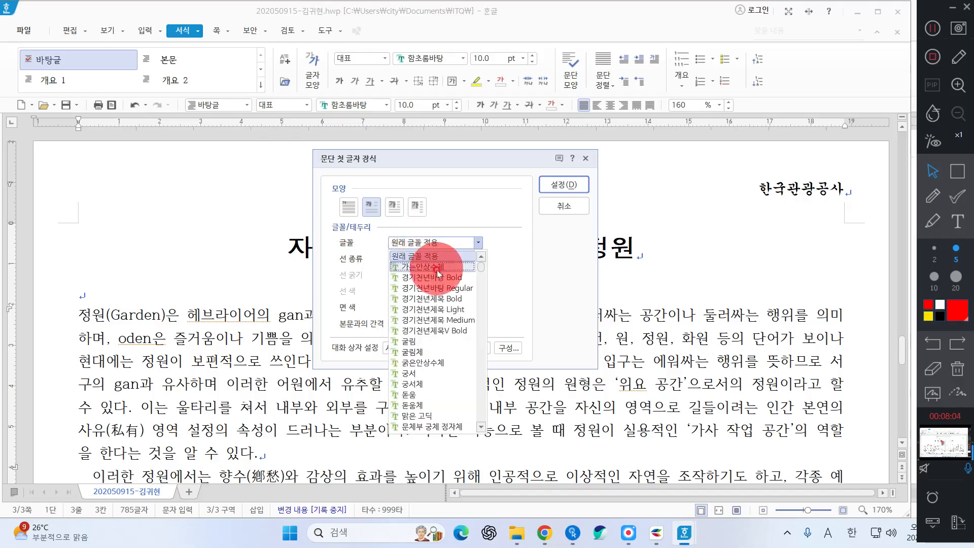
left_click(415, 350)
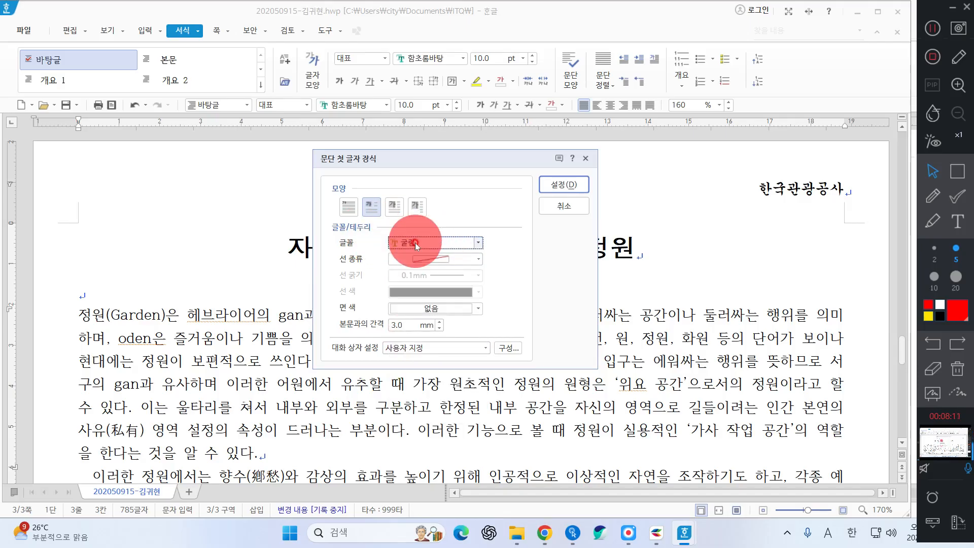
left_click(427, 311)
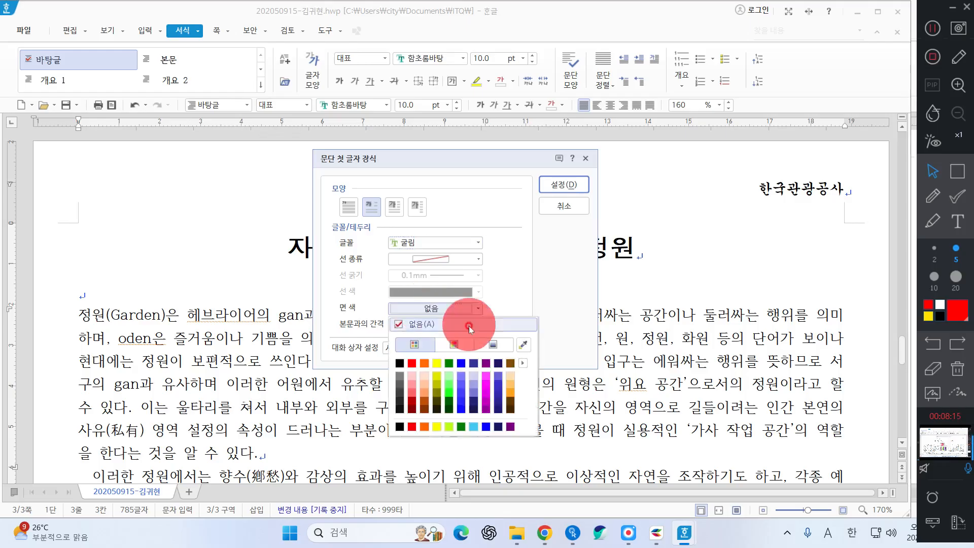
left_click(437, 363)
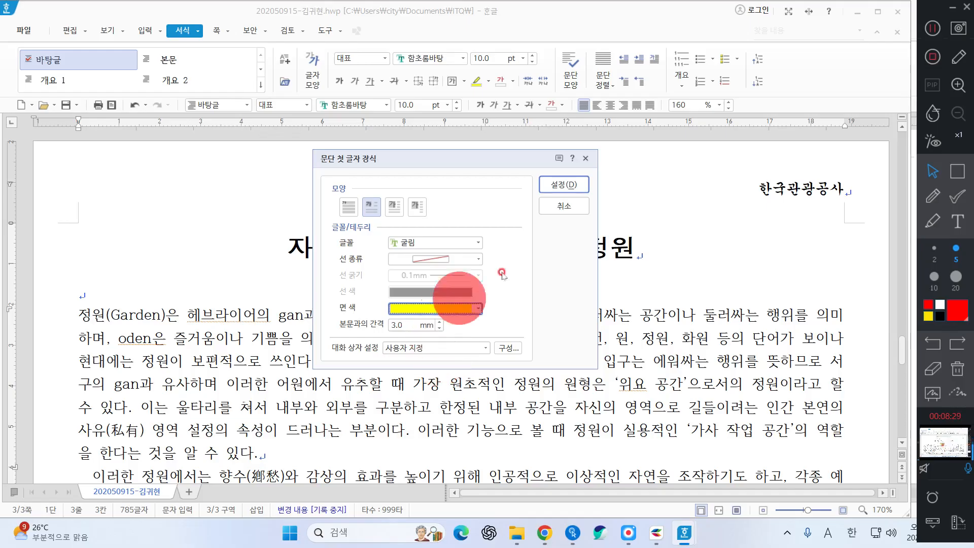
left_click(566, 184)
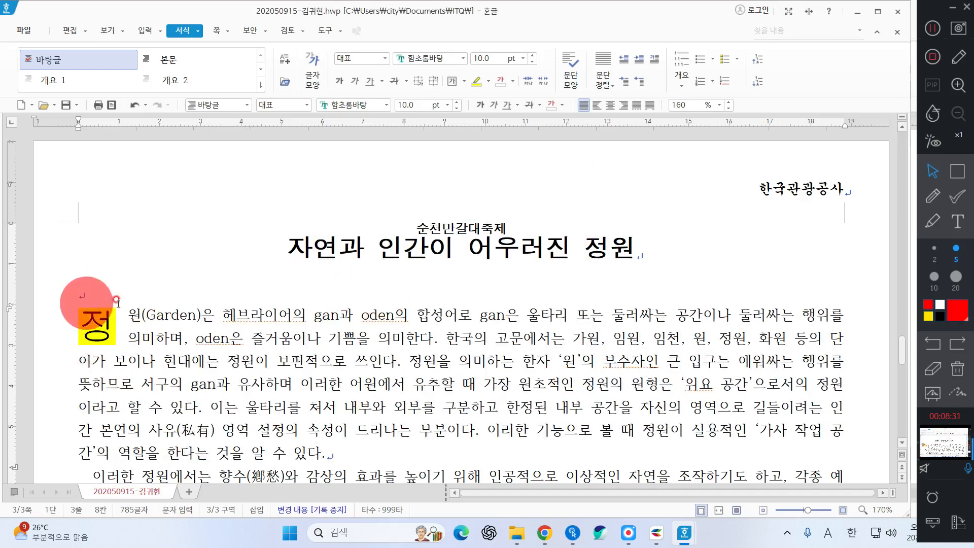
left_click(198, 315)
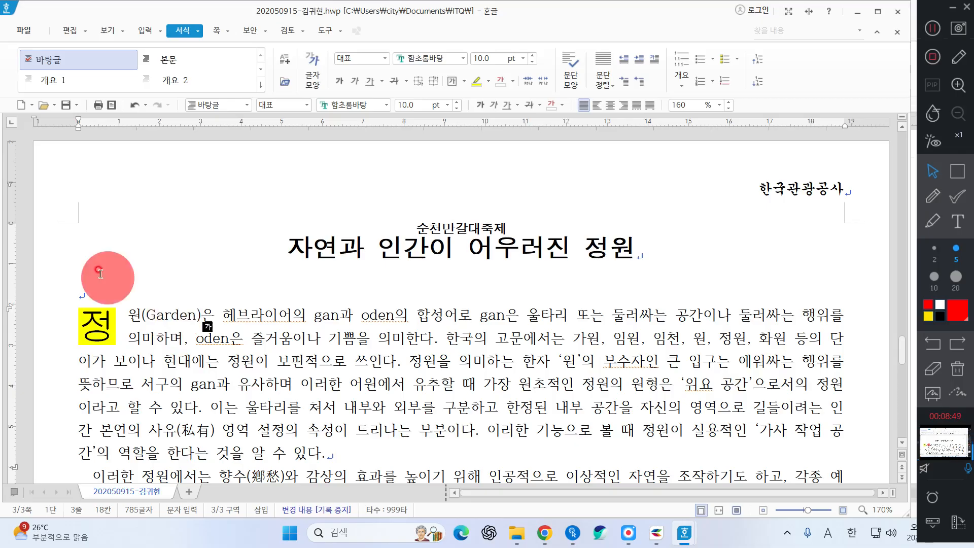
Insert a footnote after 정원(Garden) and switch its numbering to circled numerals (①)
left_click(146, 31)
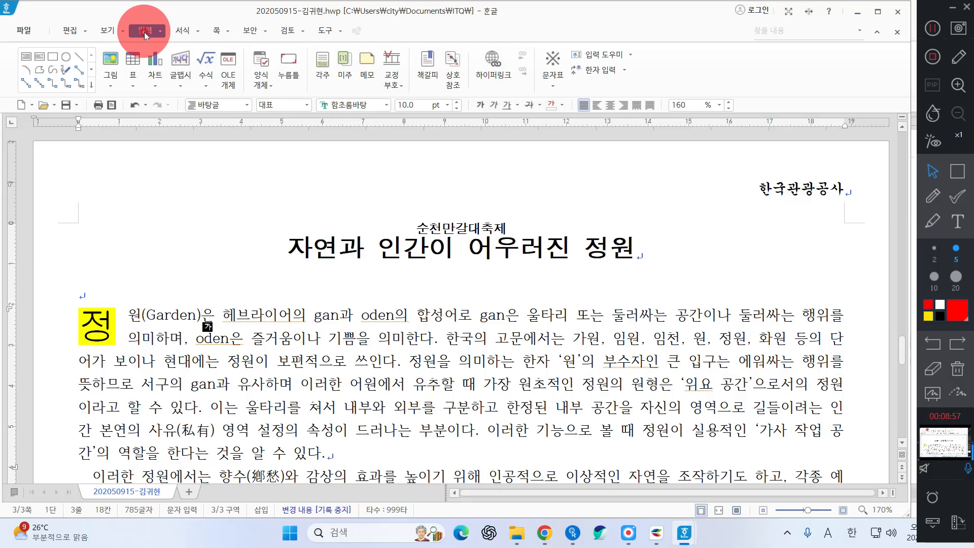
left_click(323, 65)
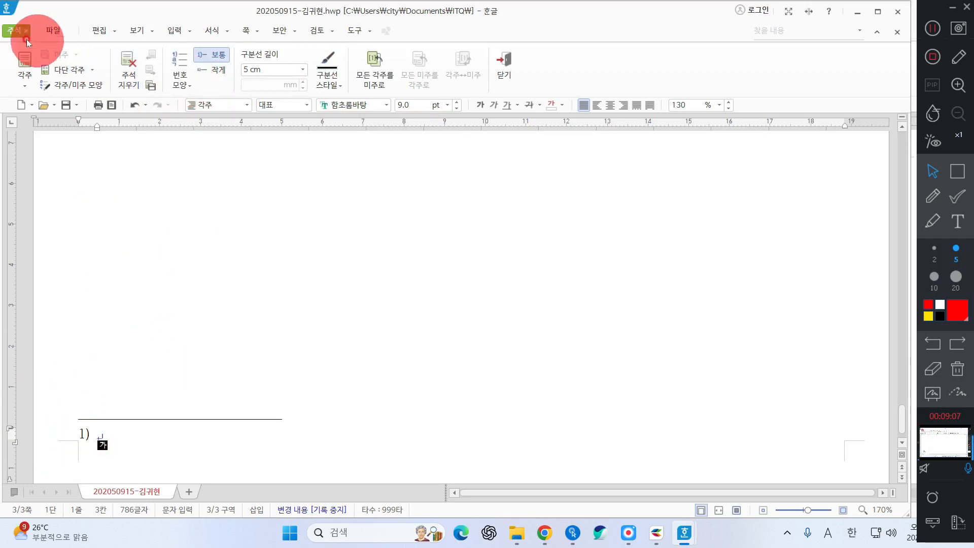
left_click(185, 72)
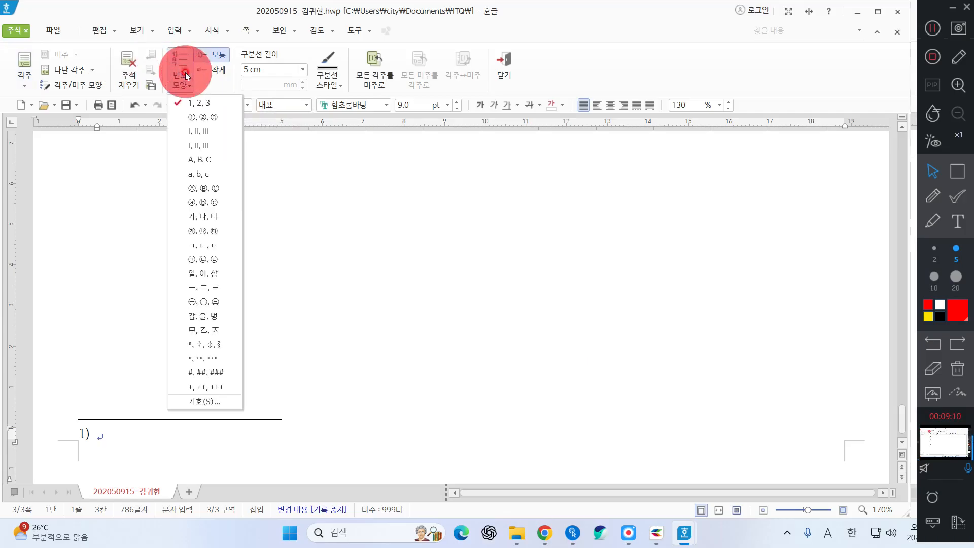
left_click(195, 120)
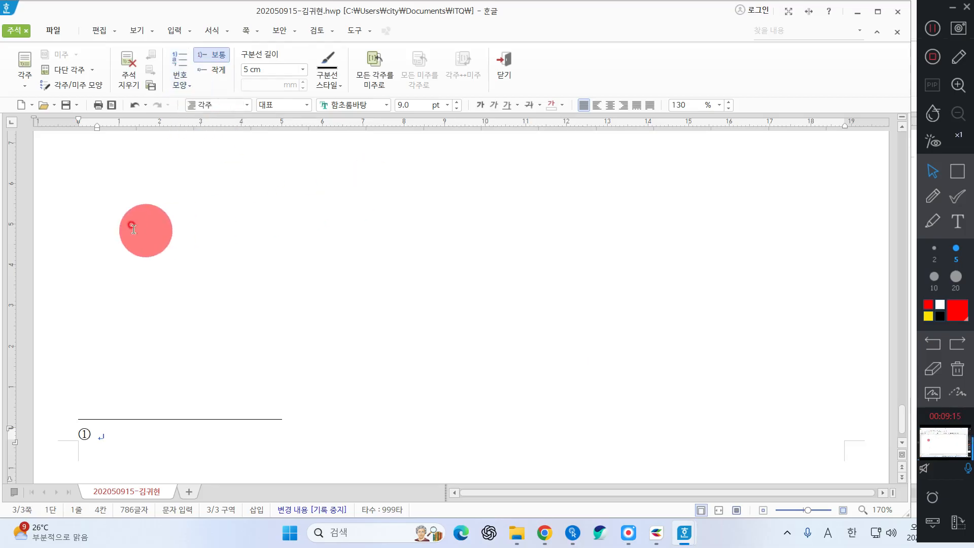
Type the footnote '미관, 위락, 실용을 목적으로 … 조경이 된 공간' and return to the body text
type("미관")
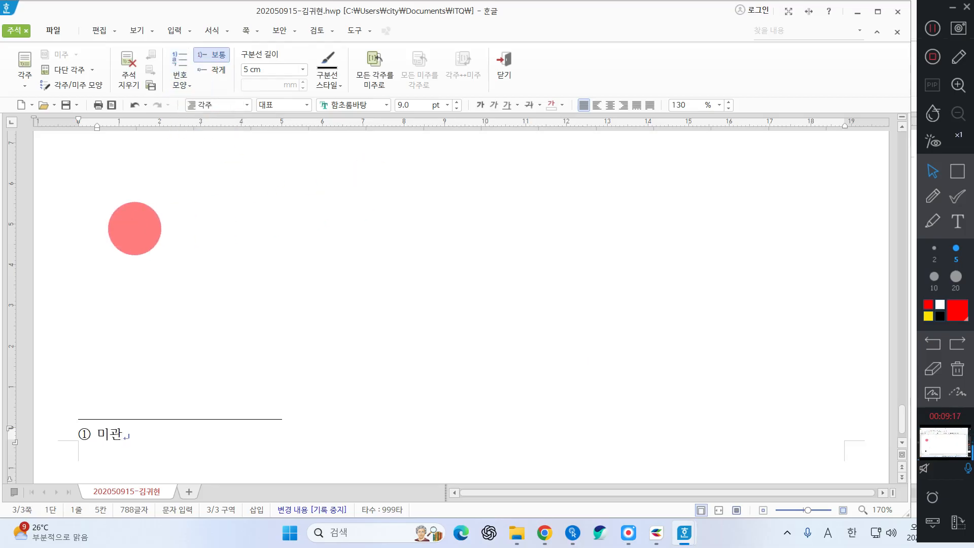
key("BackSpace")
type(",")
type(" 위락, ")
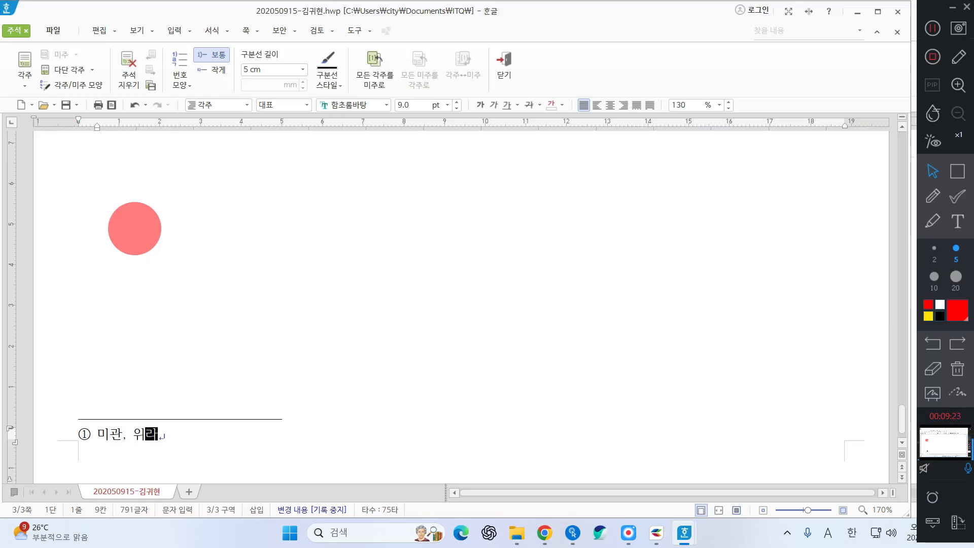
type("실용을 목적으")
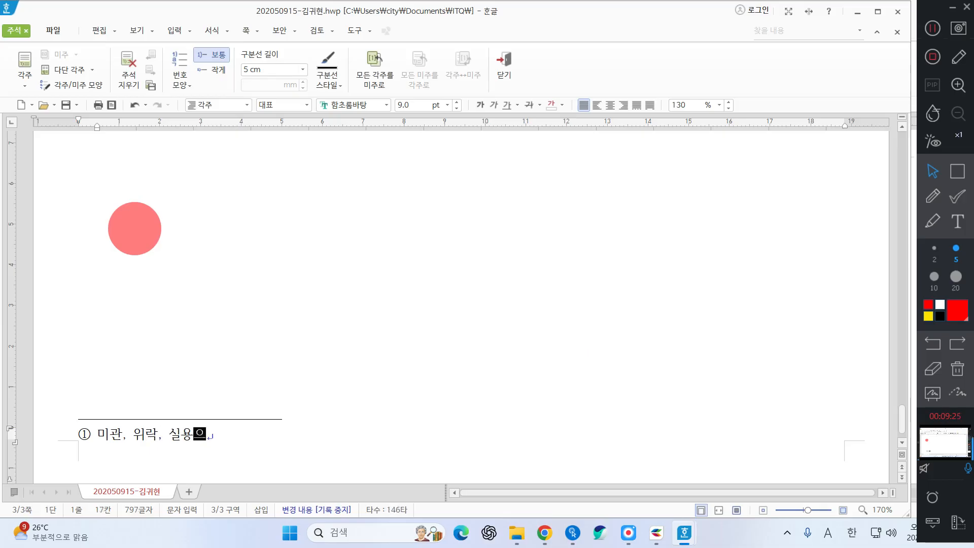
type("로 주로 주거 고")
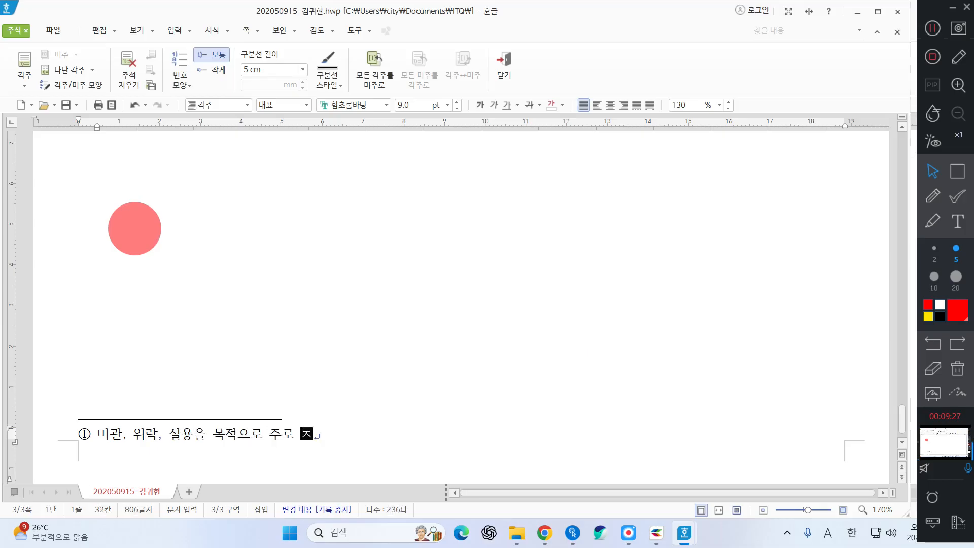
type("ㅇ간 주웽")
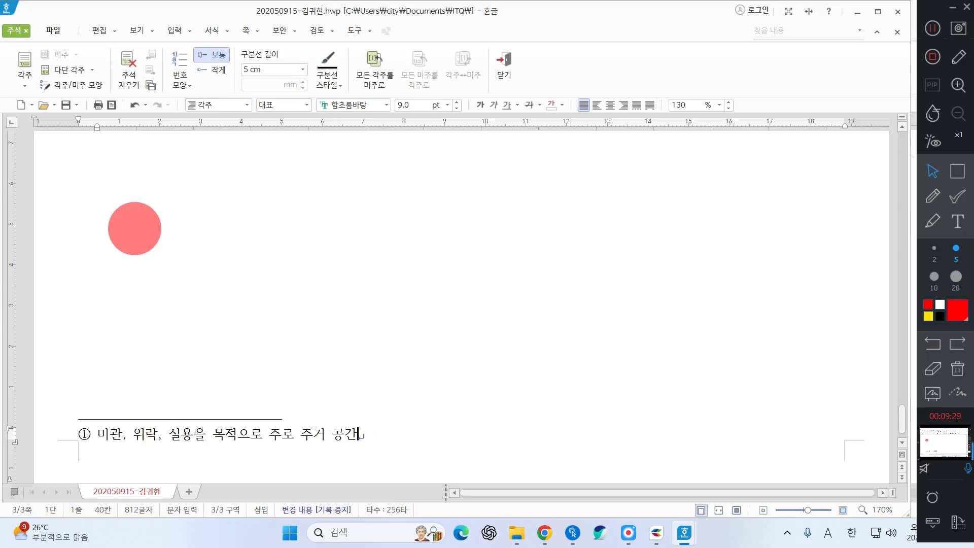
type("에 수목을 심ㄱ")
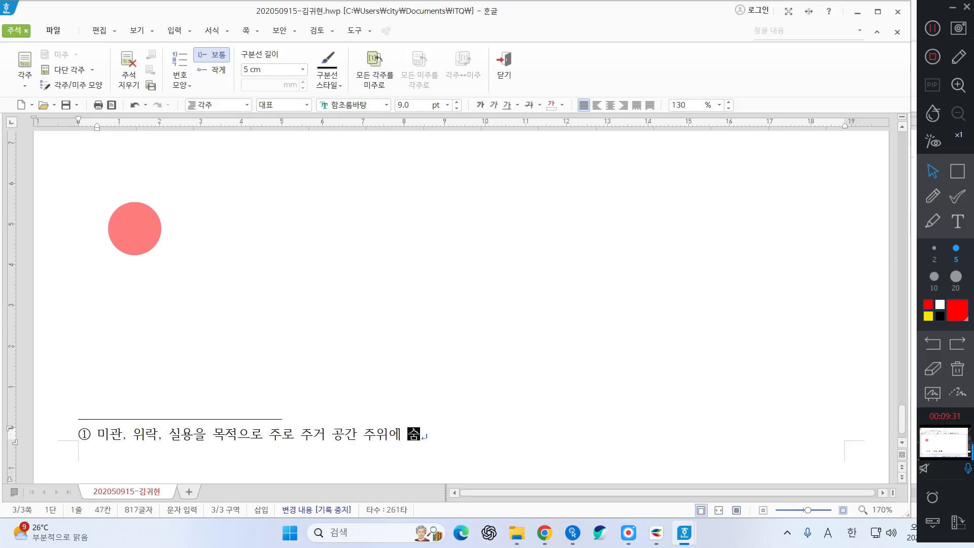
type("ㅓ나 ")
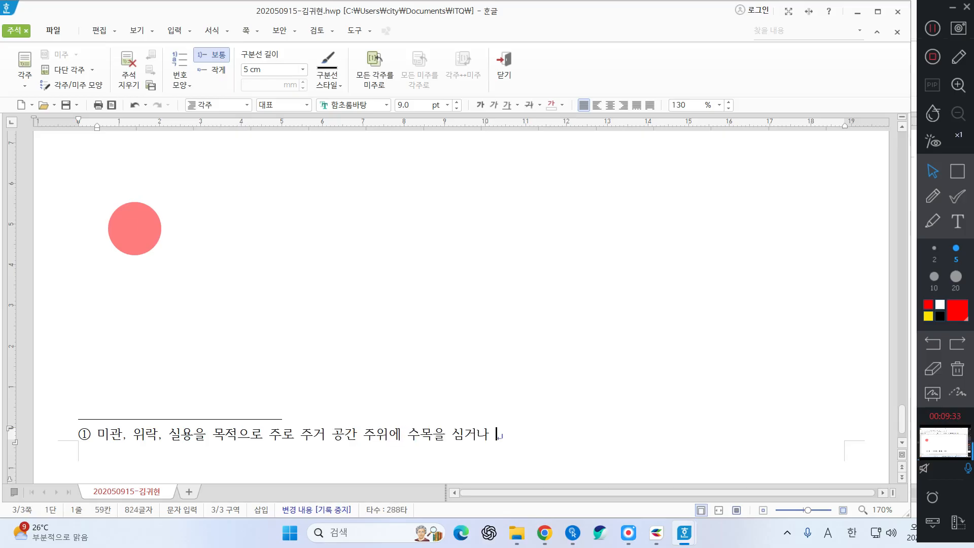
type("또는 특별")
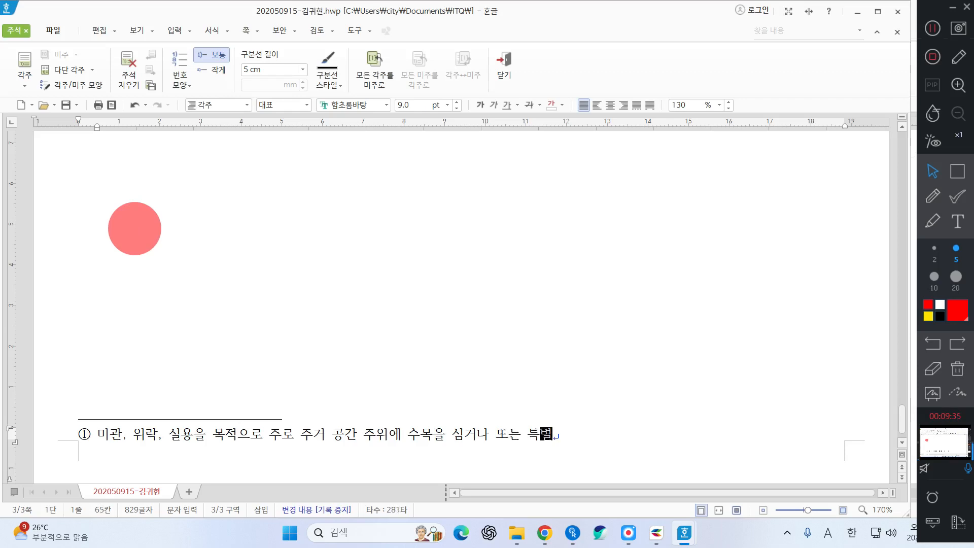
type("히 조경이 ")
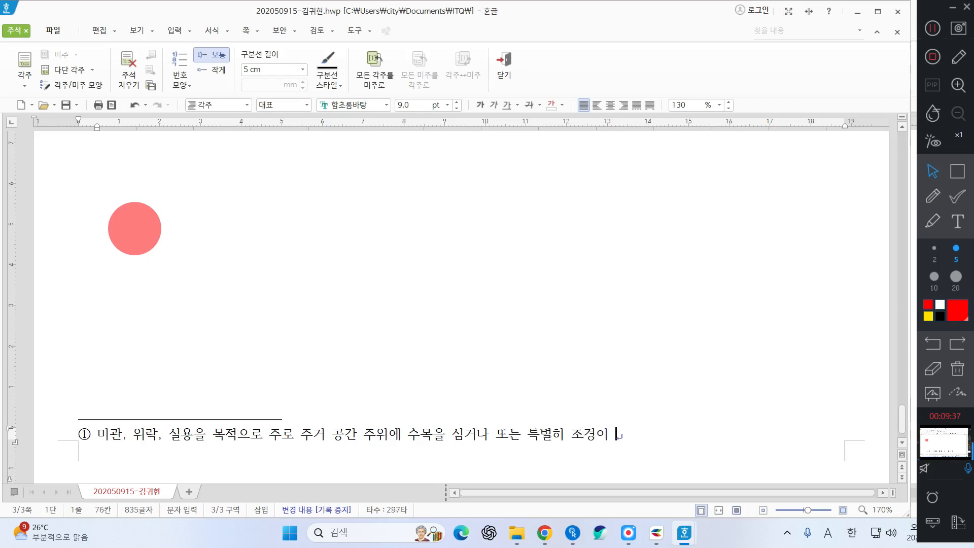
type("된 고")
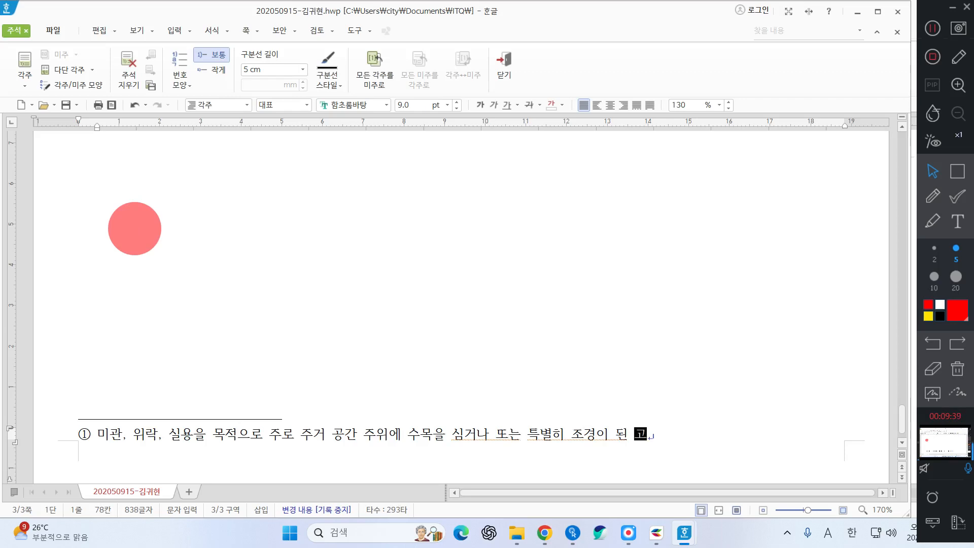
type("ㅇ간")
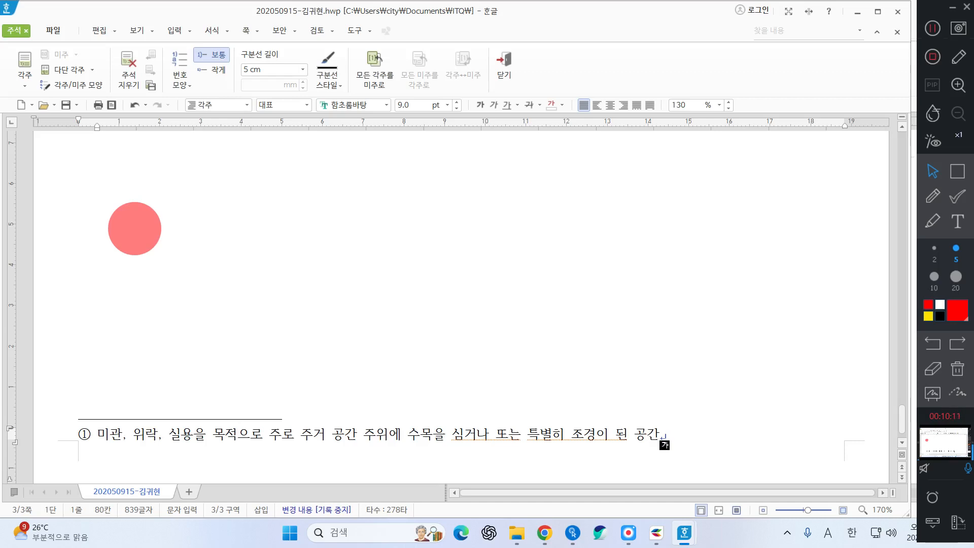
key("shift+Left")
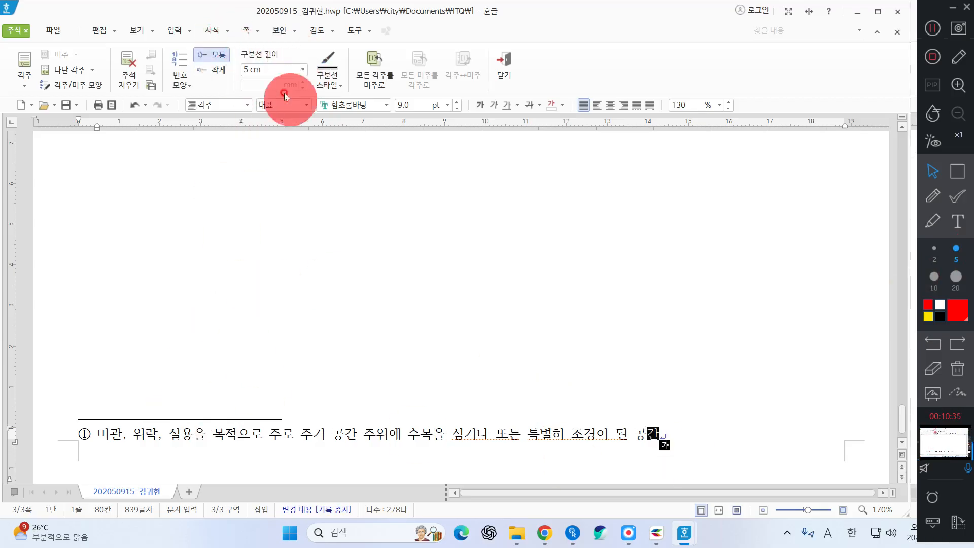
left_click(504, 71)
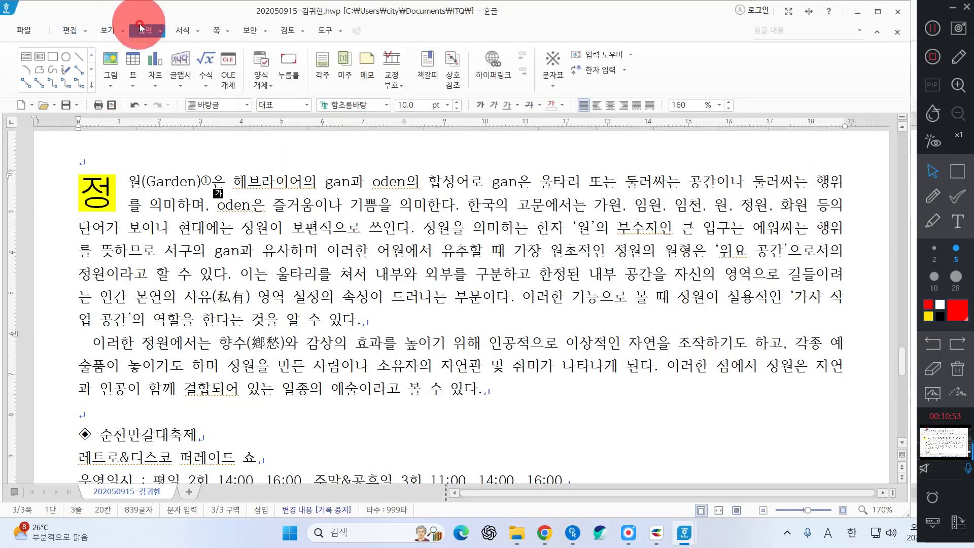
Choose 그림4.jpg from Documents > ITQ > Picture as the picture to insert
left_click(111, 60)
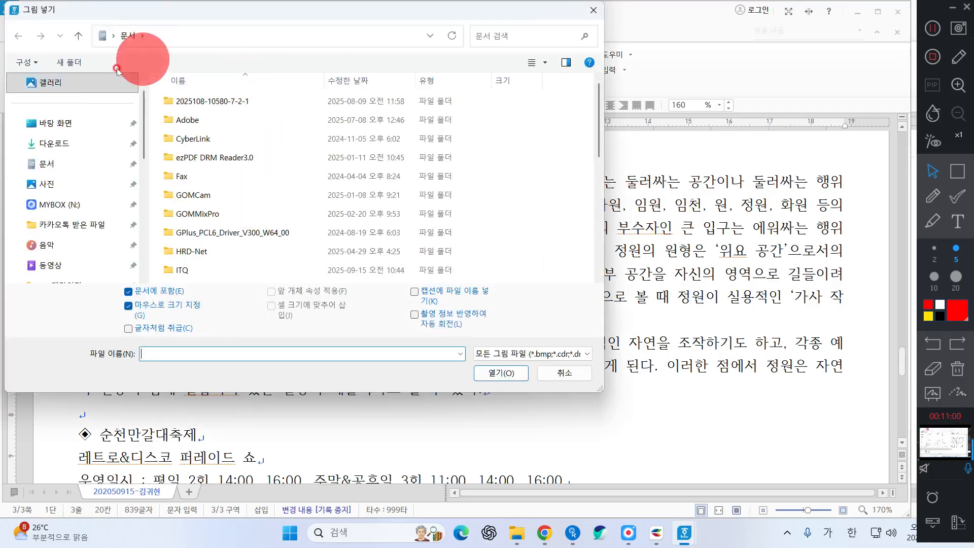
left_click(52, 166)
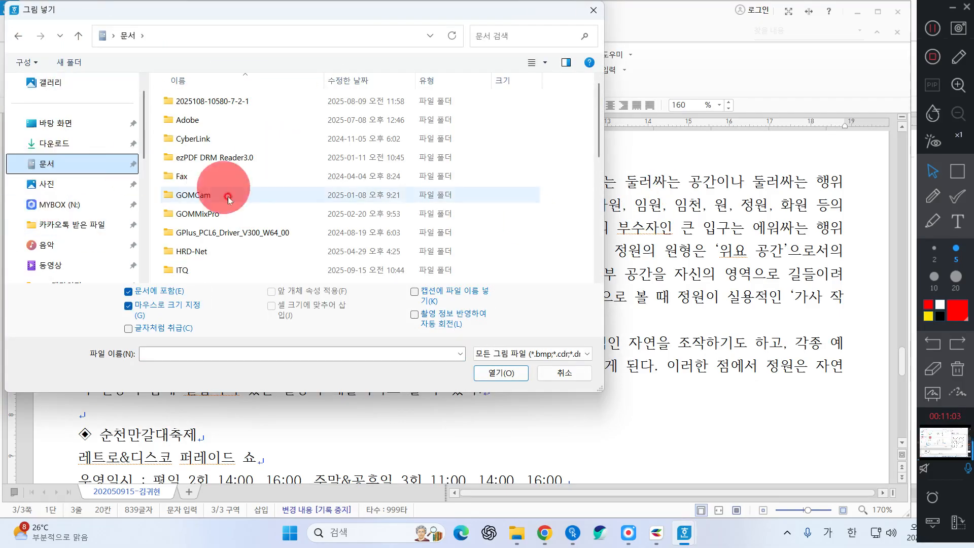
double_click(200, 270)
left_click(217, 102)
double_click(217, 102)
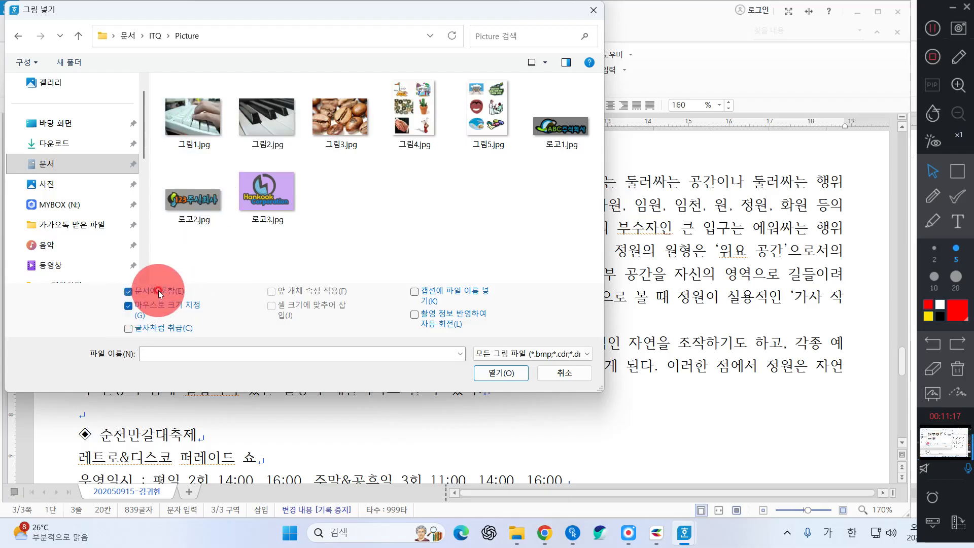
key("ctrl")
key("ctrl")
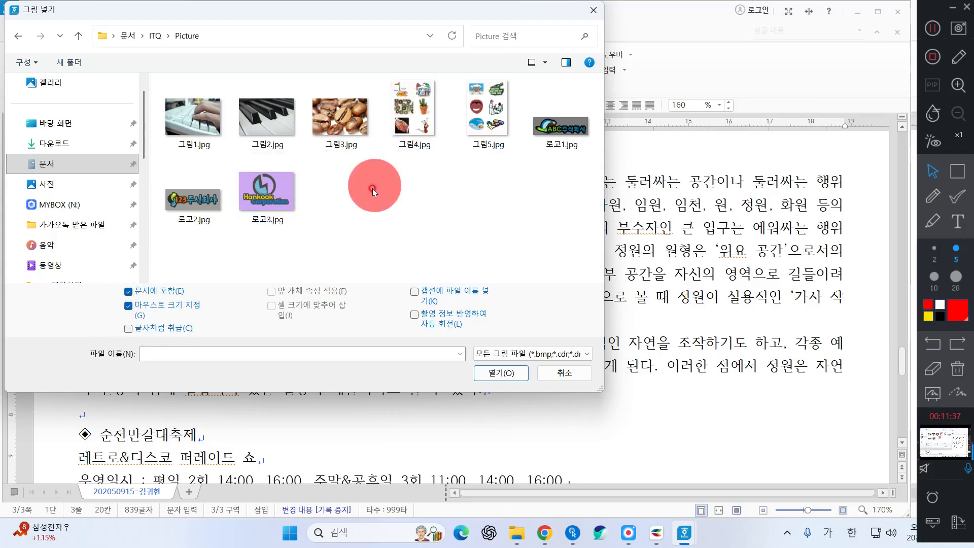
left_click(410, 144)
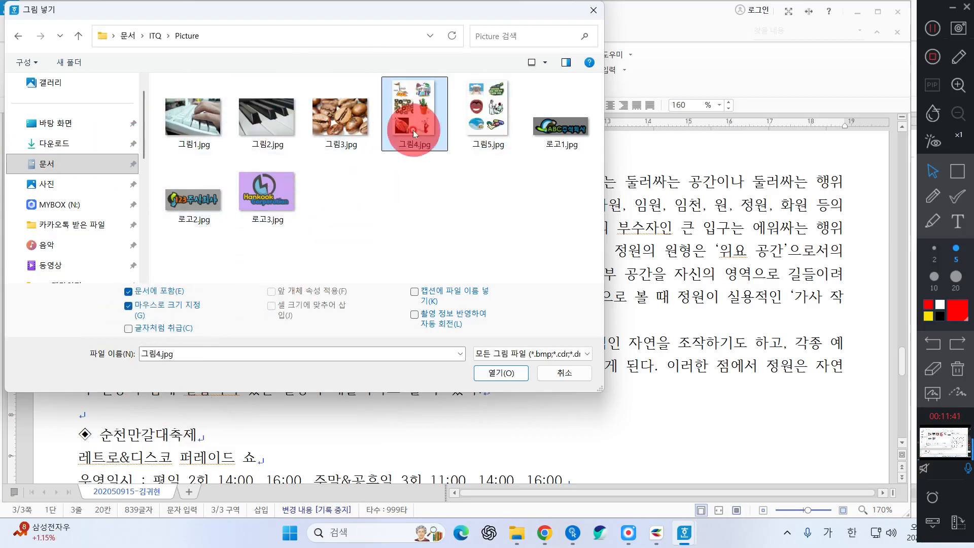
double_click(403, 119)
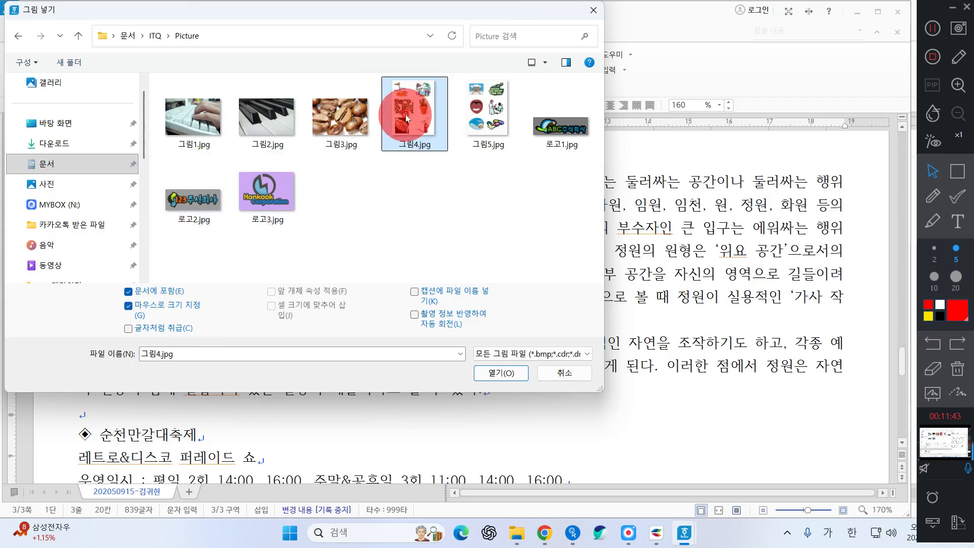
left_click(406, 115)
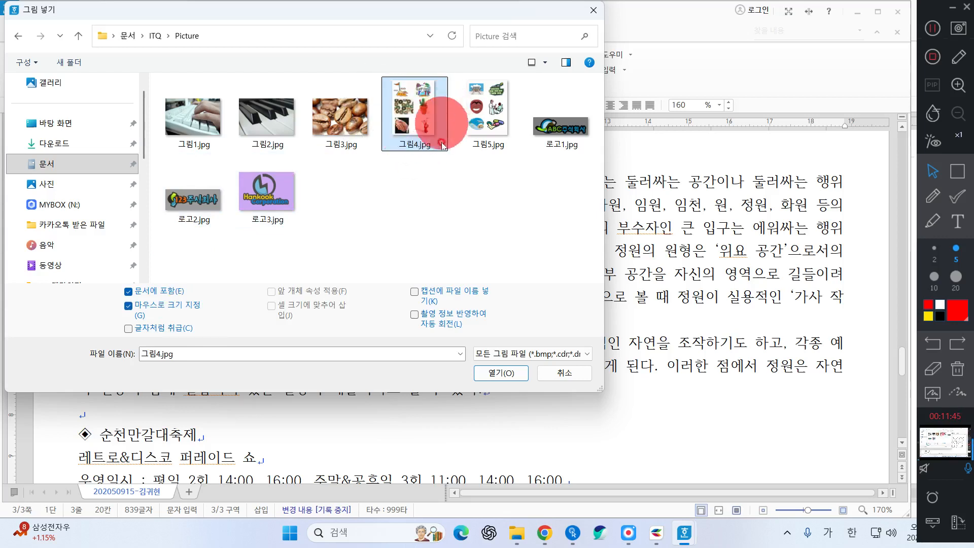
left_click(487, 373)
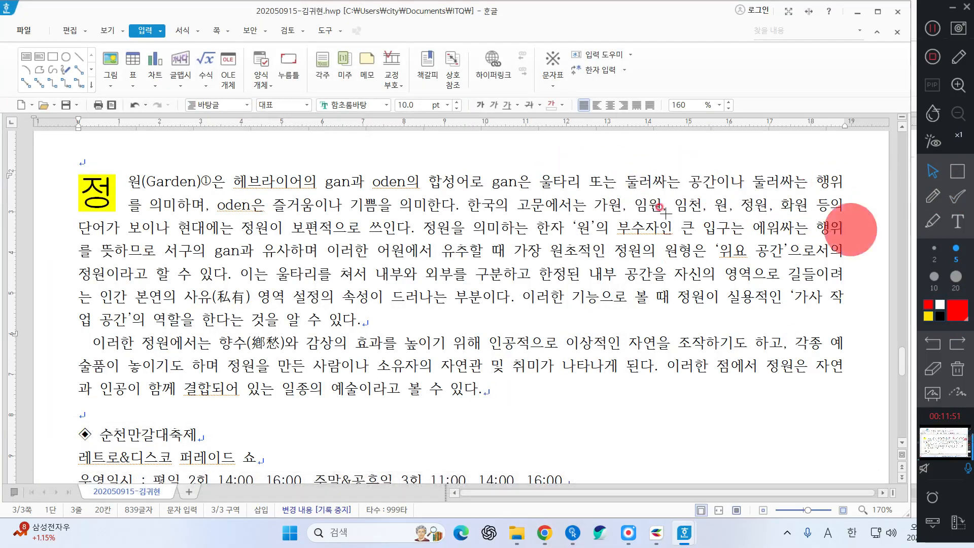
Draw the picture frame to the right of the first paragraph, with text wrapping around it
left_click_drag(624, 173, 806, 402)
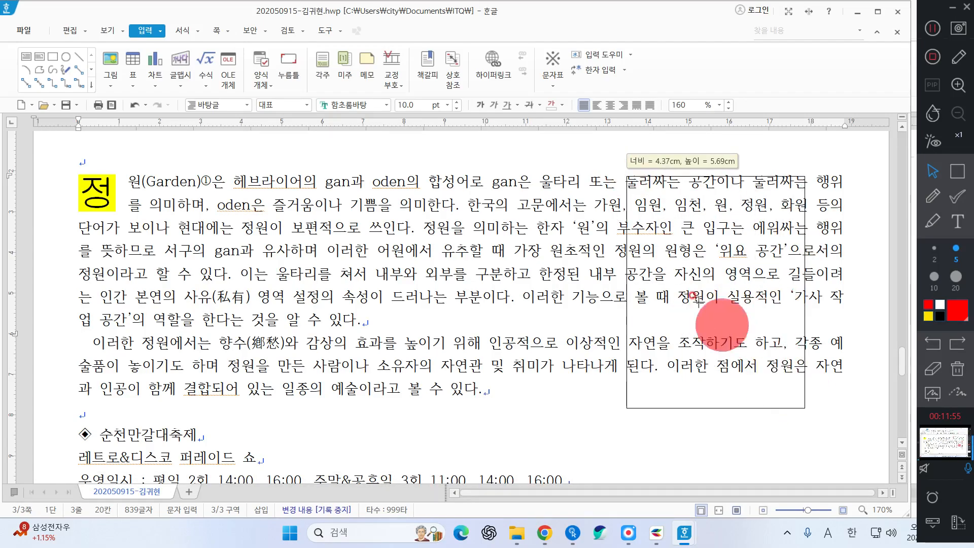
left_click(758, 320)
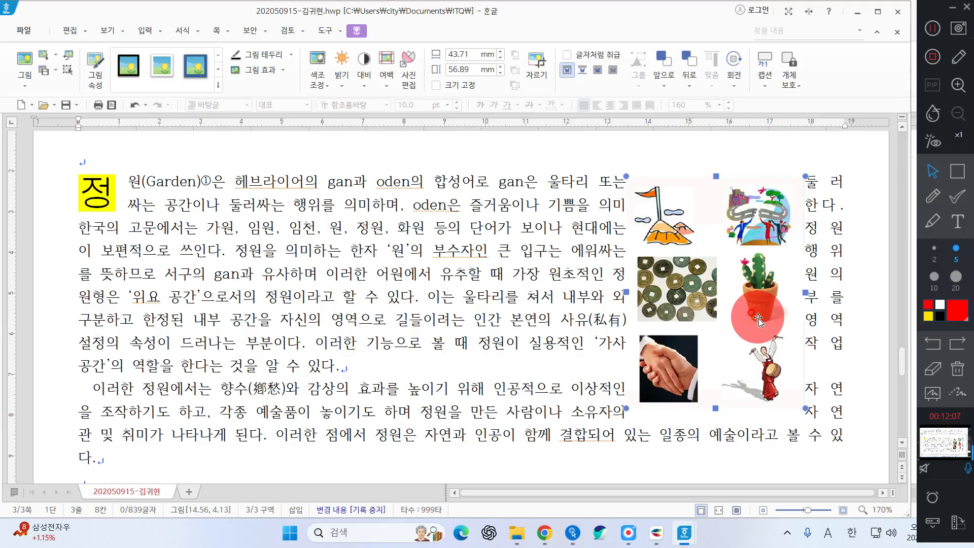
Crop 그림4.jpg down to the single drum-dancer figure, then reselect the picture
left_click(358, 32)
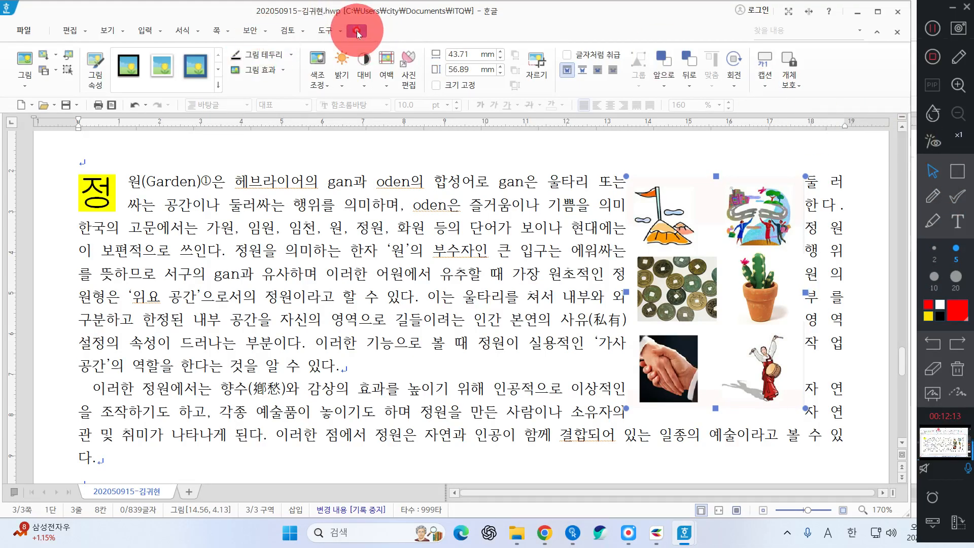
left_click(535, 64)
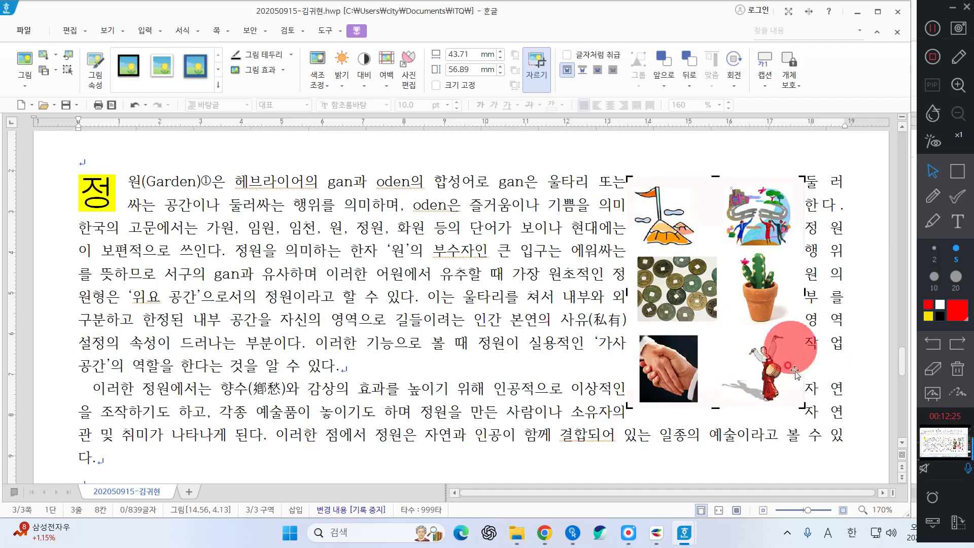
left_click(628, 176)
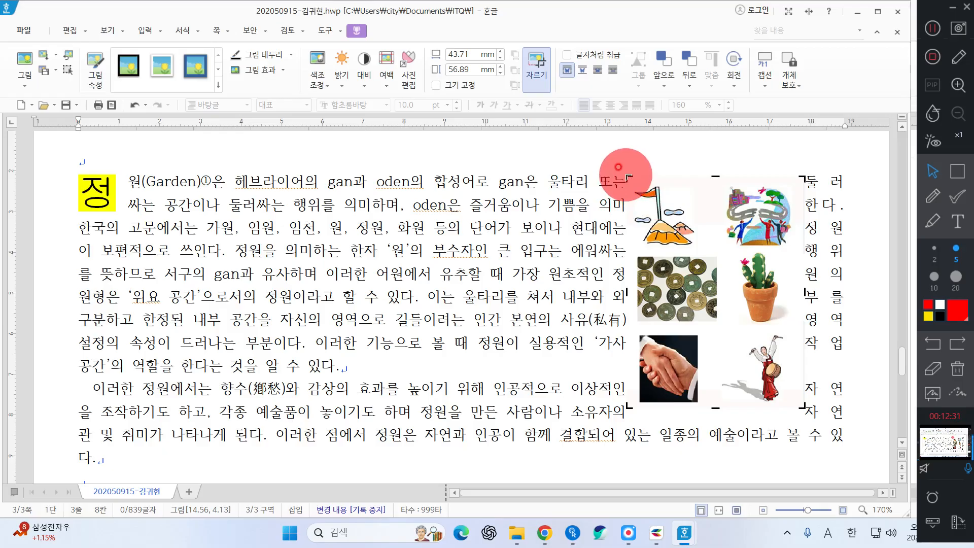
left_click_drag(628, 176, 711, 319)
left_click_drag(803, 405, 790, 398)
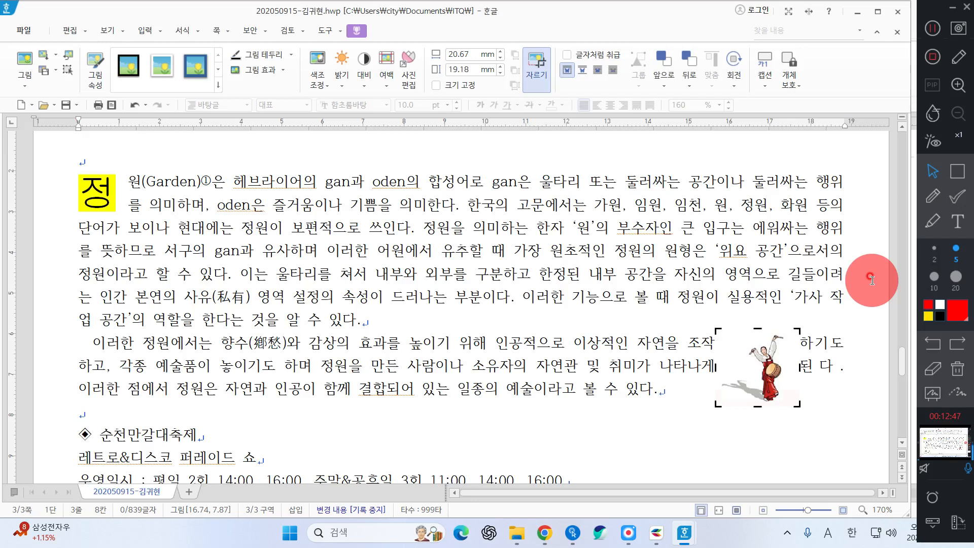
left_click(839, 429)
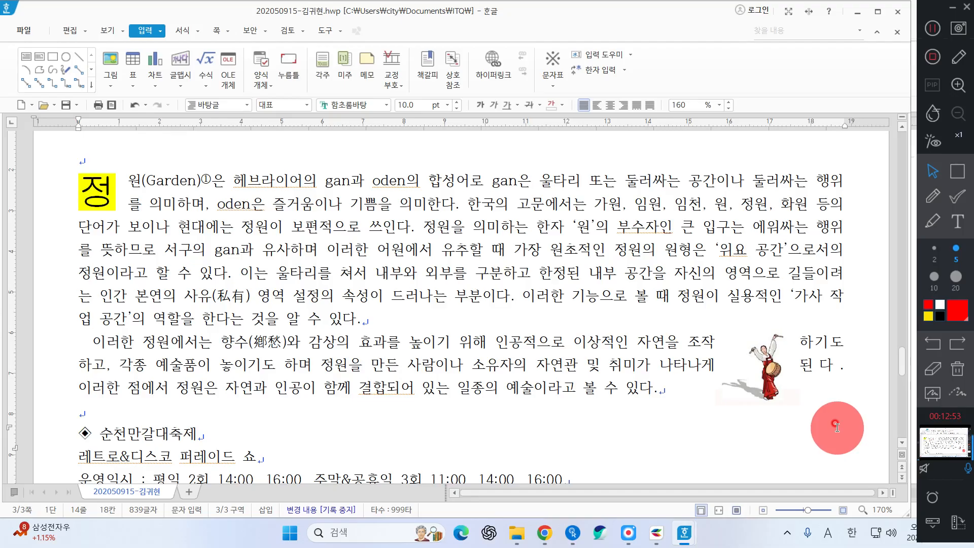
left_click(769, 373)
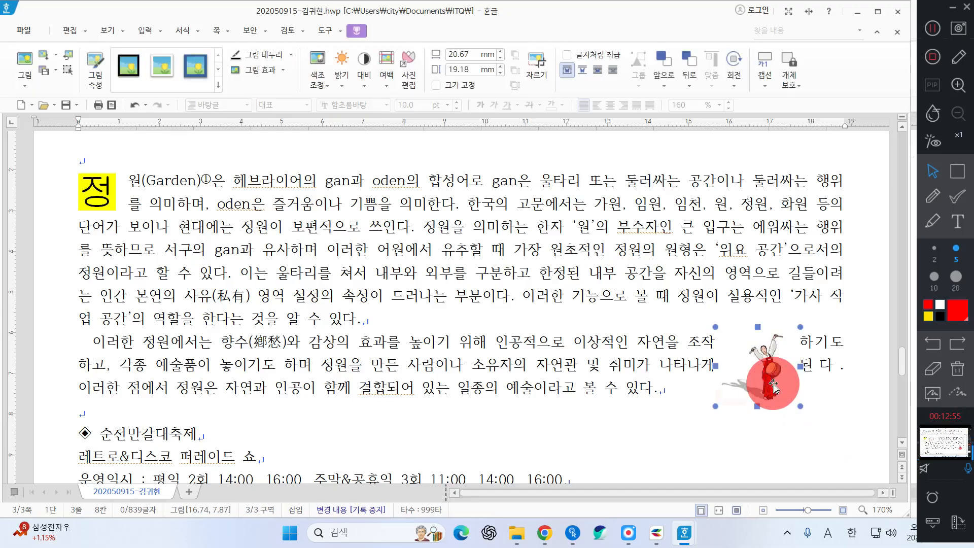
Size the dancer picture to 40 × 45 mm, locked, with text wrapping and paragraph-anchored position
double_click(756, 361)
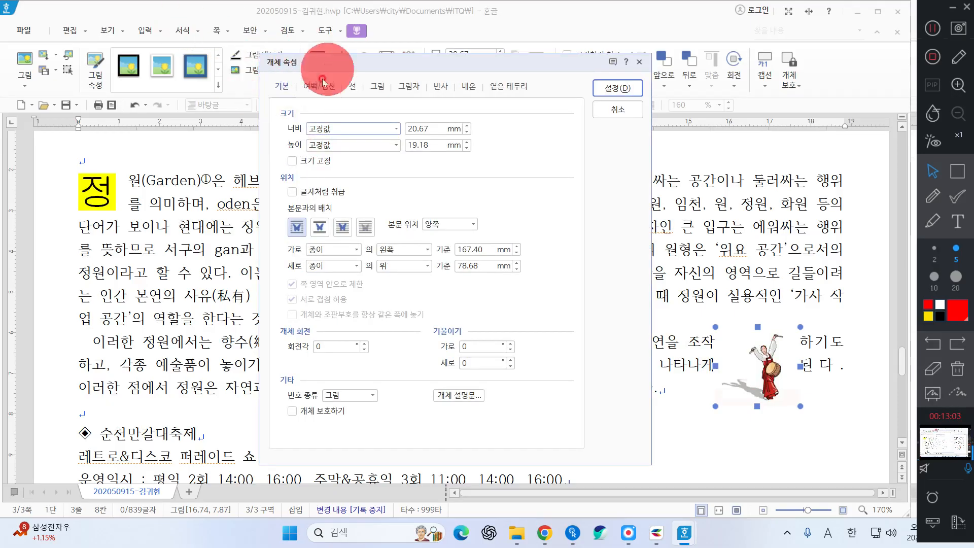
left_click(426, 127)
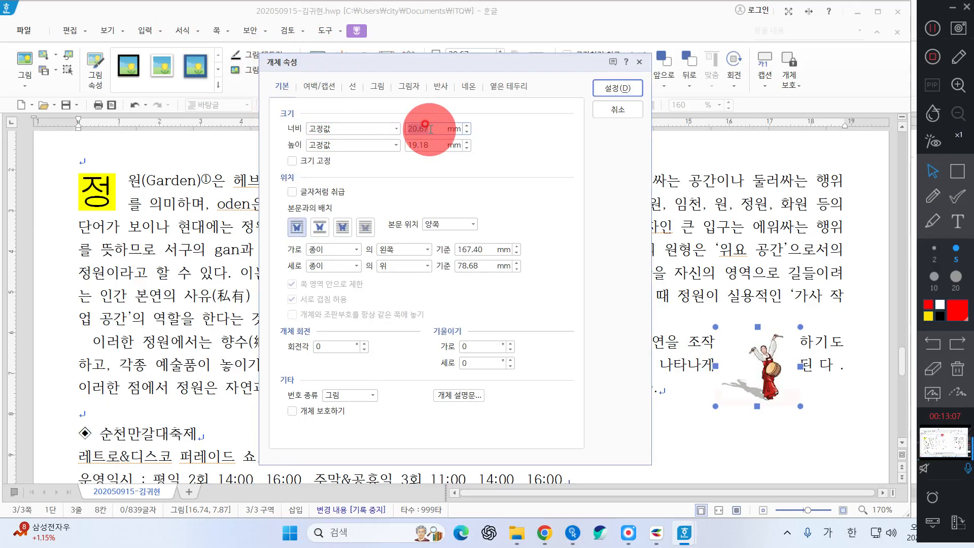
type("40")
key("Tab")
type("45")
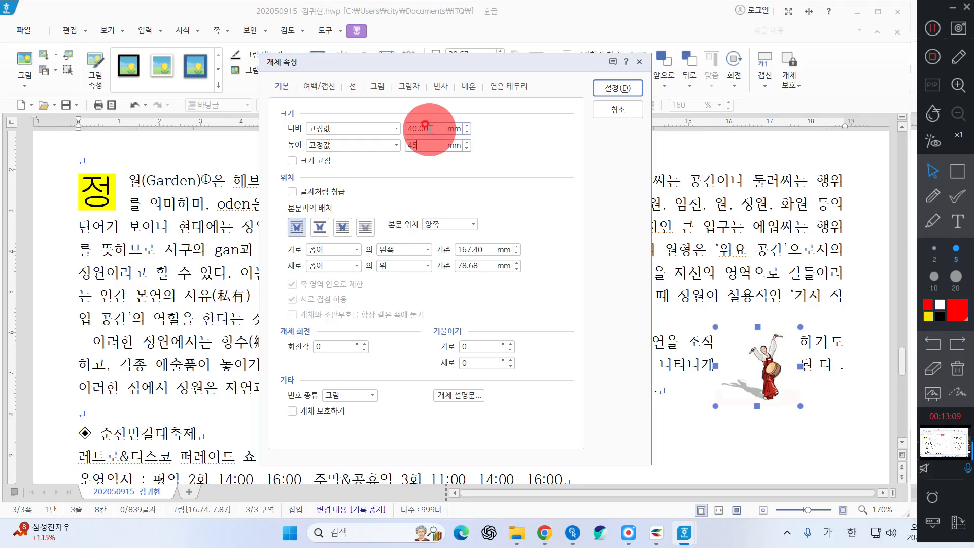
left_click(300, 161)
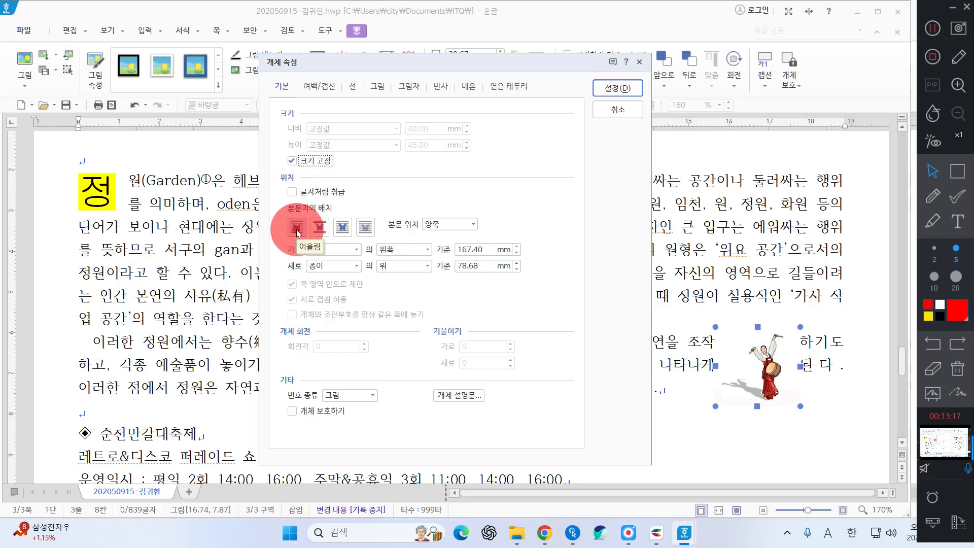
left_click(298, 232)
left_click(335, 249)
left_click(323, 295)
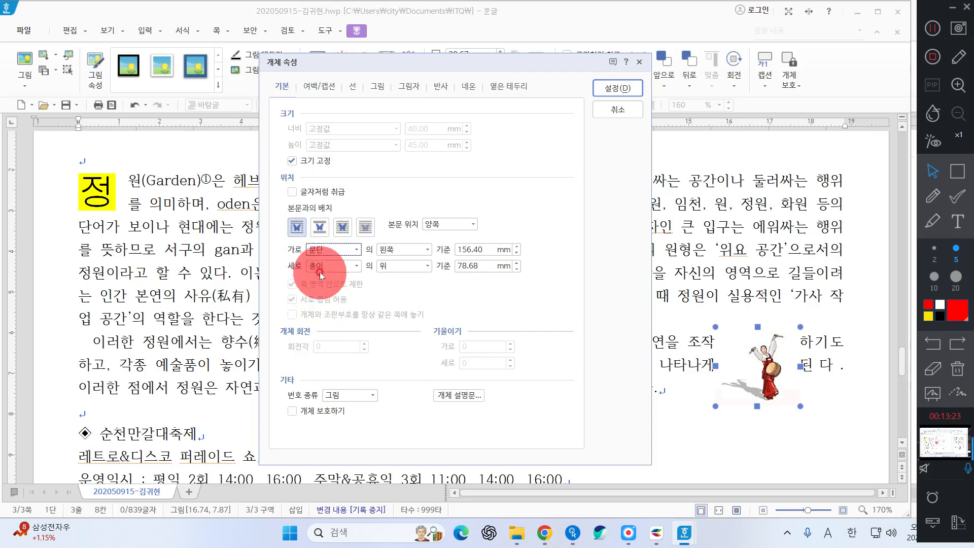
left_click(330, 266)
left_click(323, 301)
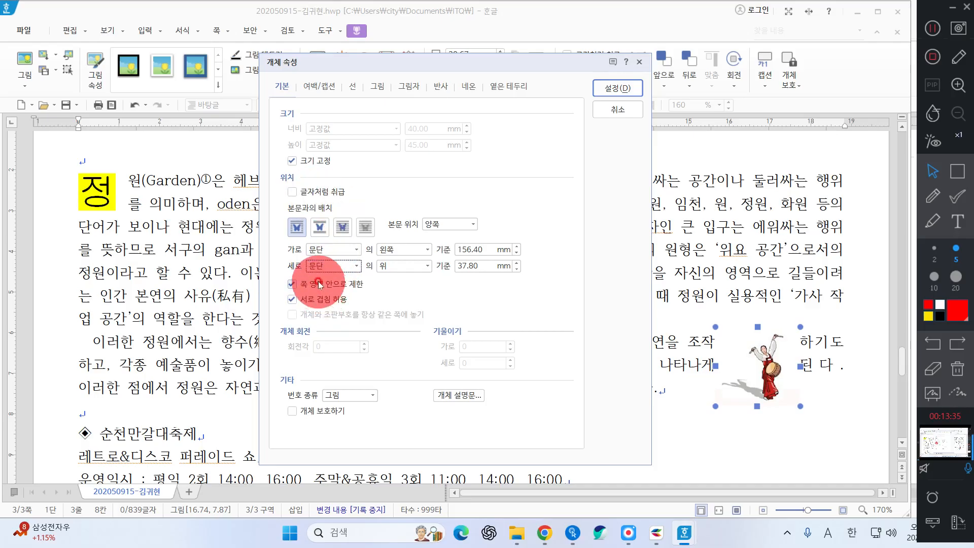
Give the picture a 2 mm left outer margin and apply the properties
left_click(324, 86)
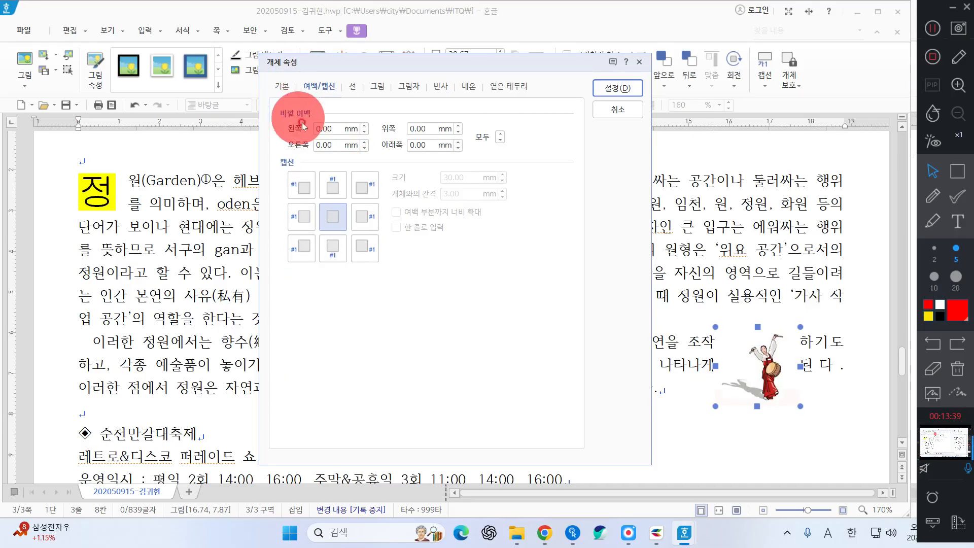
double_click(330, 128)
type("2")
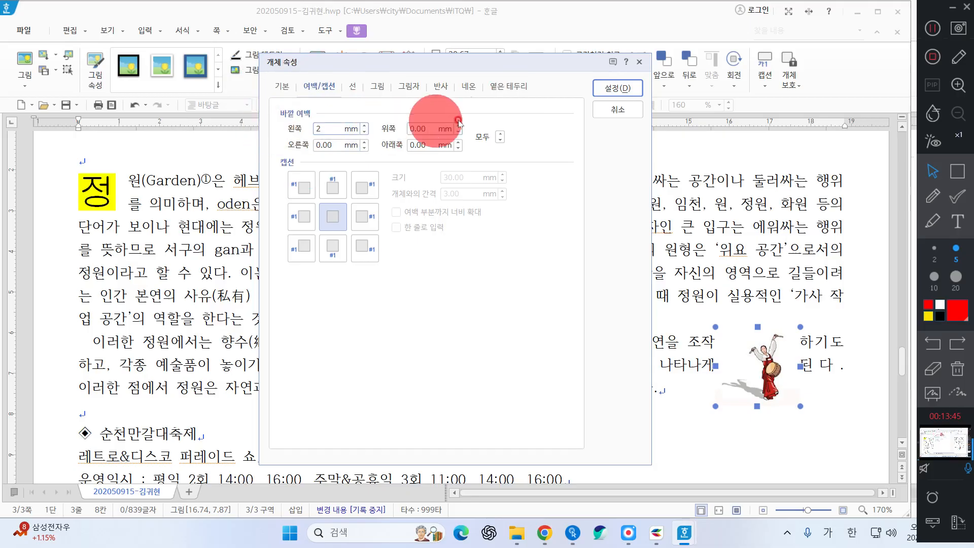
left_click(626, 87)
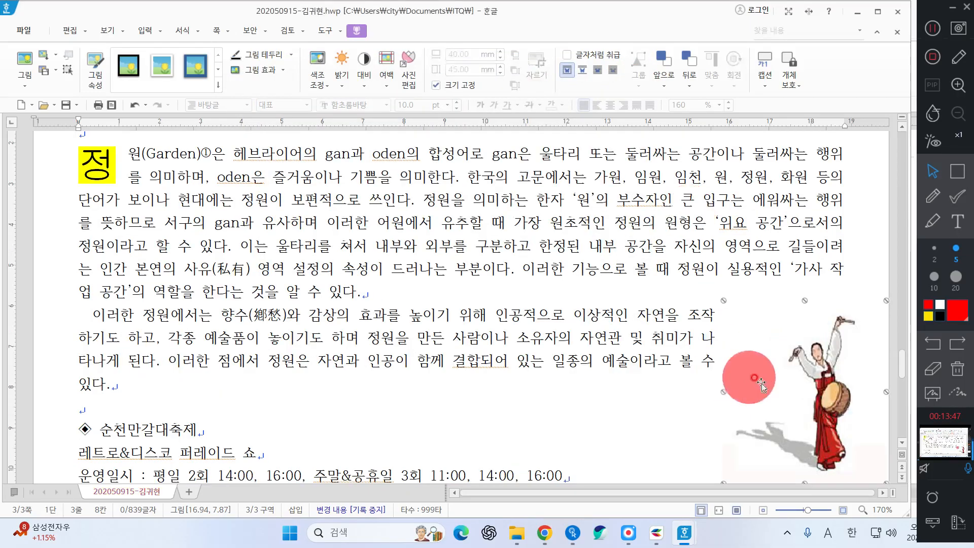
Drag the dancer picture up so it sits right of the first body paragraph
scroll(819, 401, "up", 3)
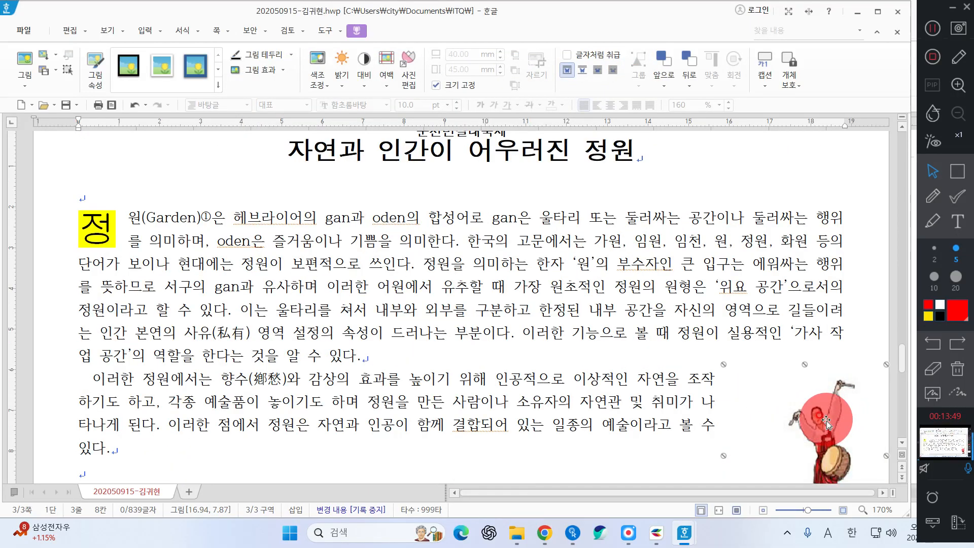
left_click_drag(826, 422, 789, 288)
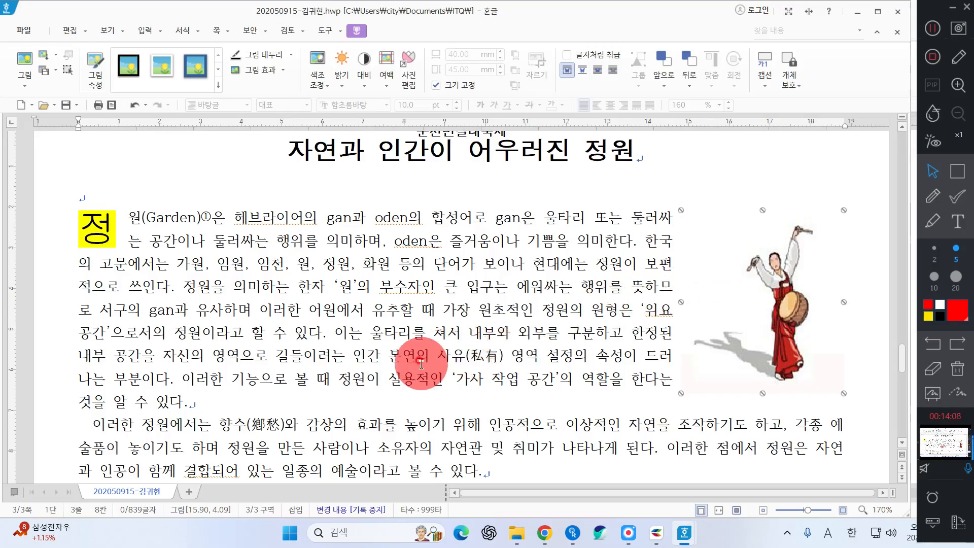
left_click(957, 171)
left_click_drag(644, 209, 677, 430)
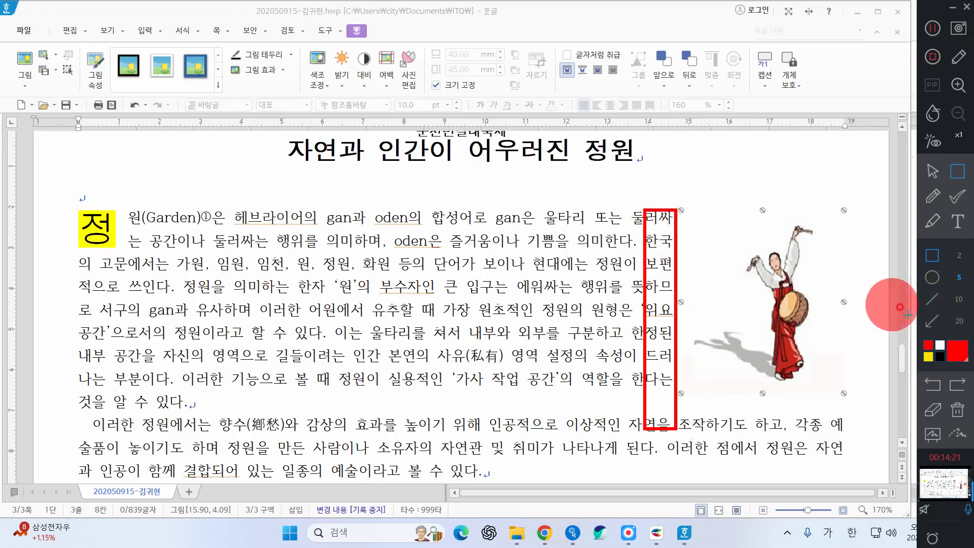
left_click(959, 411)
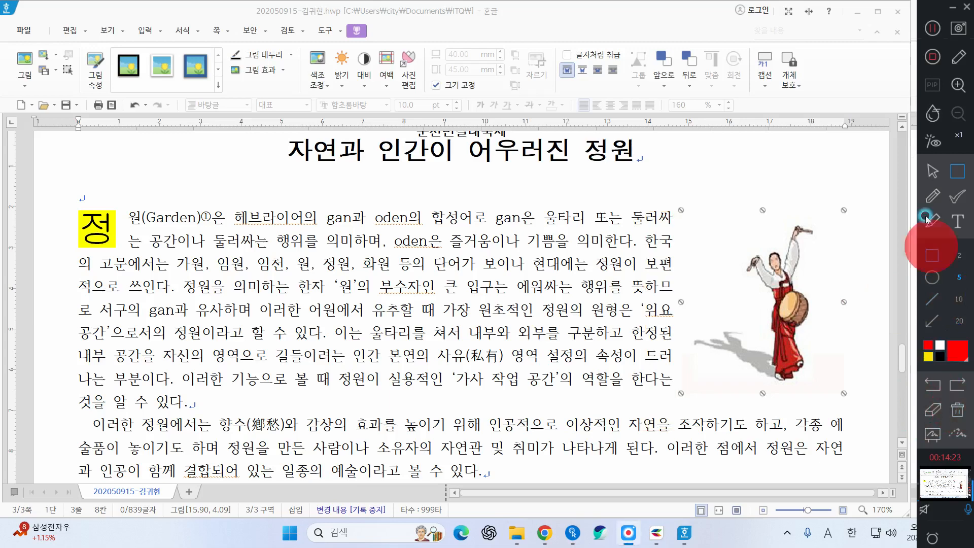
left_click(933, 172)
scroll(242, 282, "down", 3)
scroll(242, 282, "up", 3)
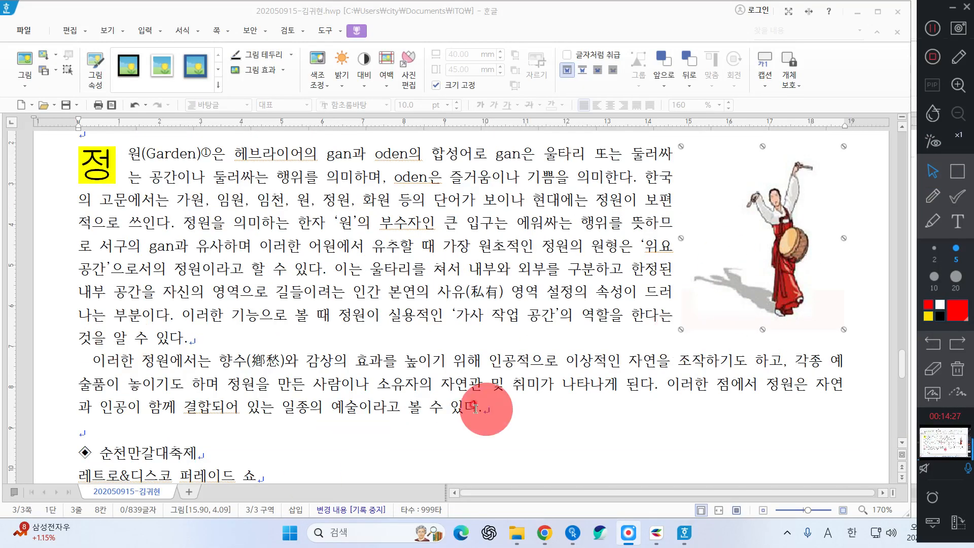
Delete the ◆ and the 순천만갈대축제 heading text, then convert ㅁ with the Hanja key
scroll(152, 390, "down", 1)
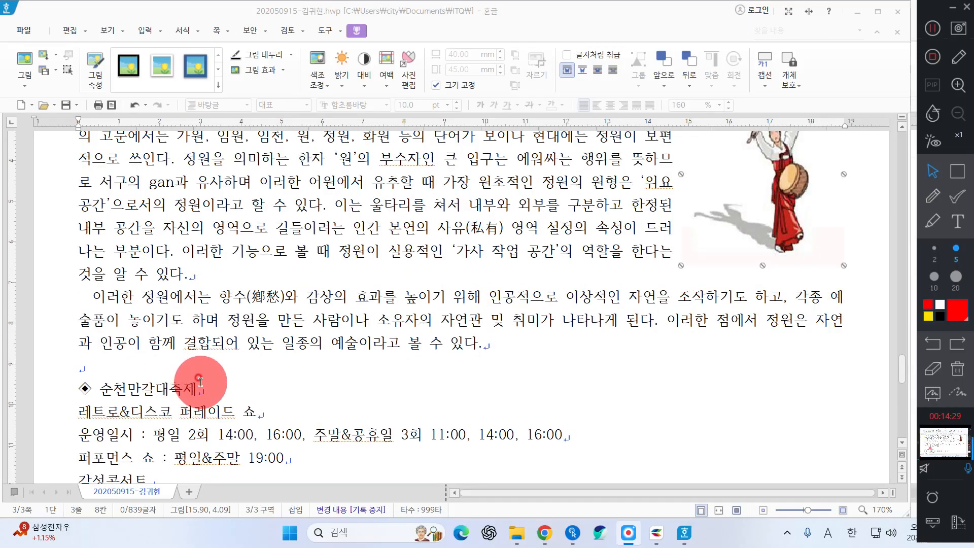
scroll(235, 374, "down", 2)
left_click(91, 324)
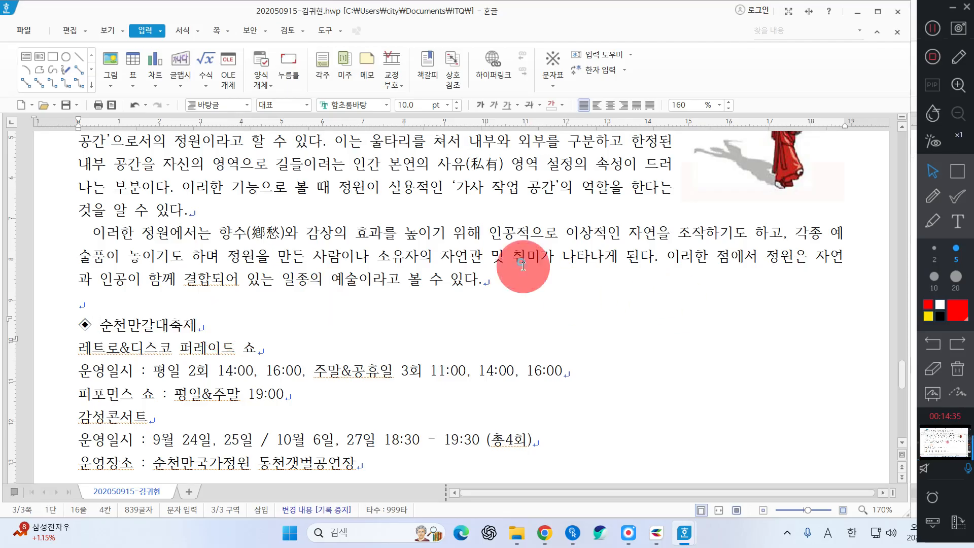
left_click(471, 291)
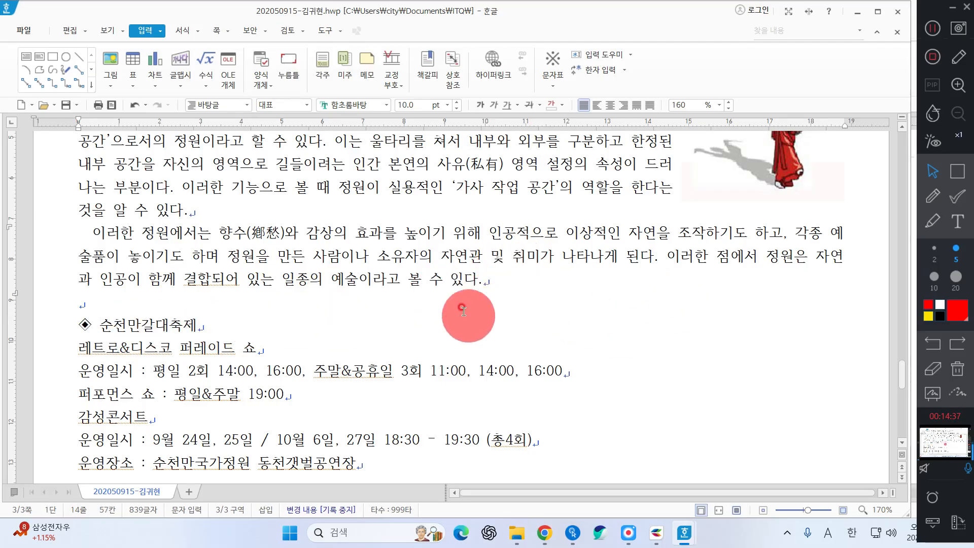
left_click(110, 326)
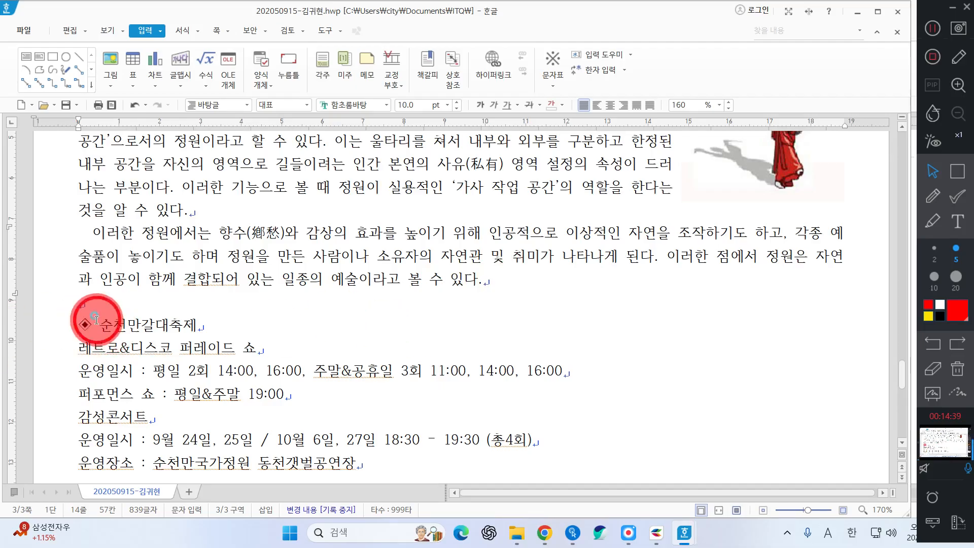
key("BackSpace")
key("BackSpace")
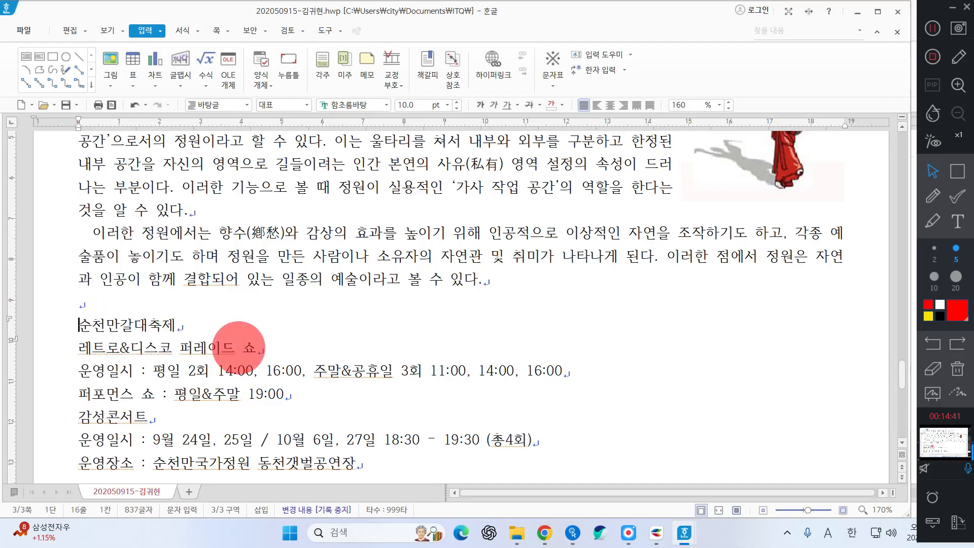
scroll(238, 347, "down", 1)
left_click(54, 270)
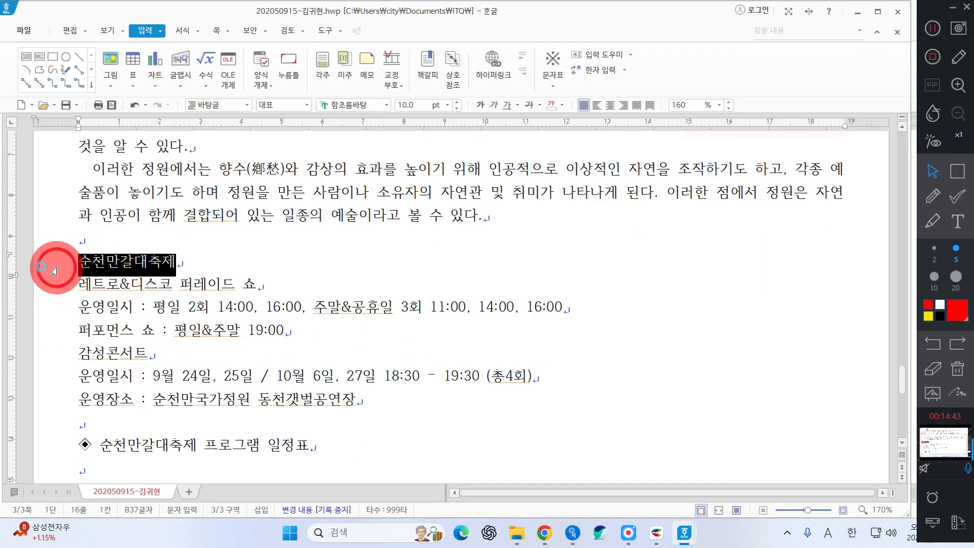
key("BackSpace")
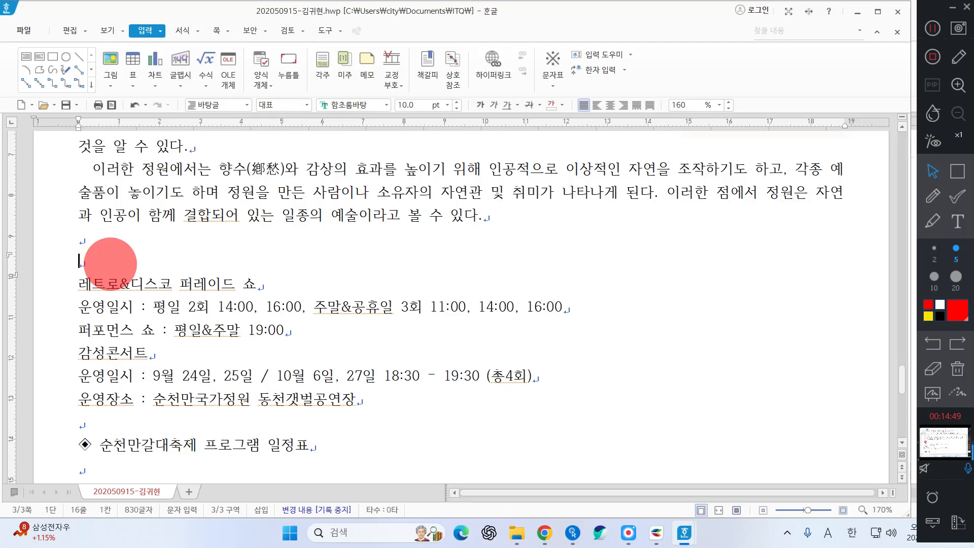
key("Hangul_Hanja")
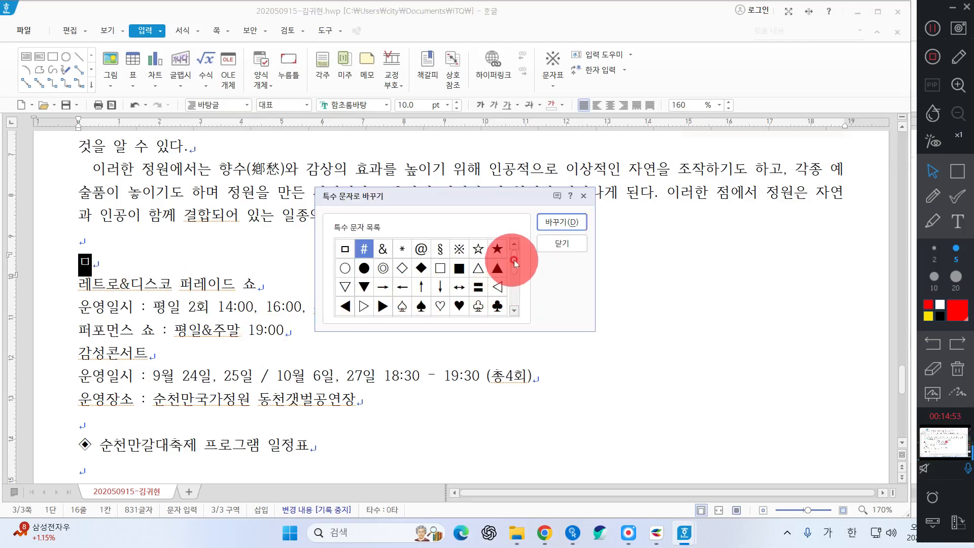
Replace the ㅁ placeholder with the ◆ symbol from the special-character list
left_click_drag(513, 263, 516, 286)
left_click(359, 258)
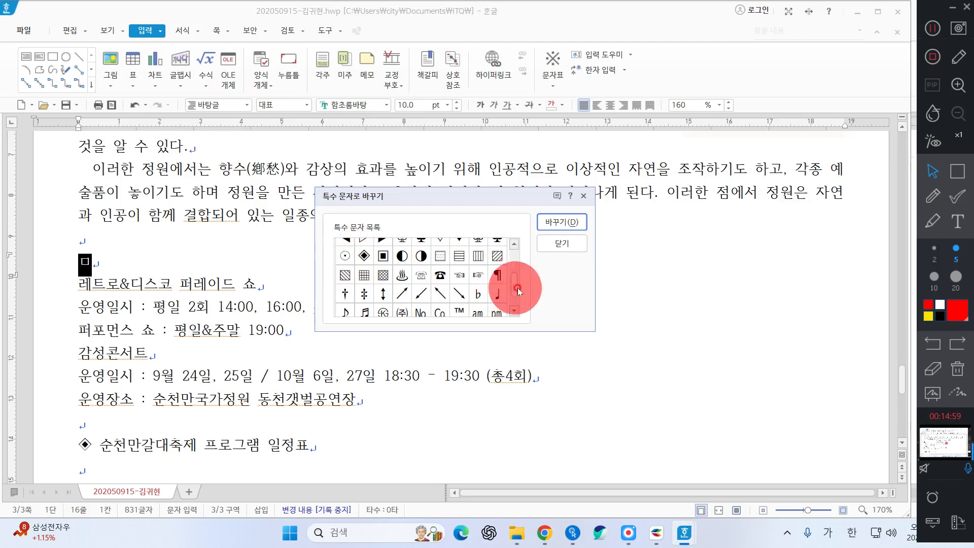
left_click_drag(517, 287, 518, 243)
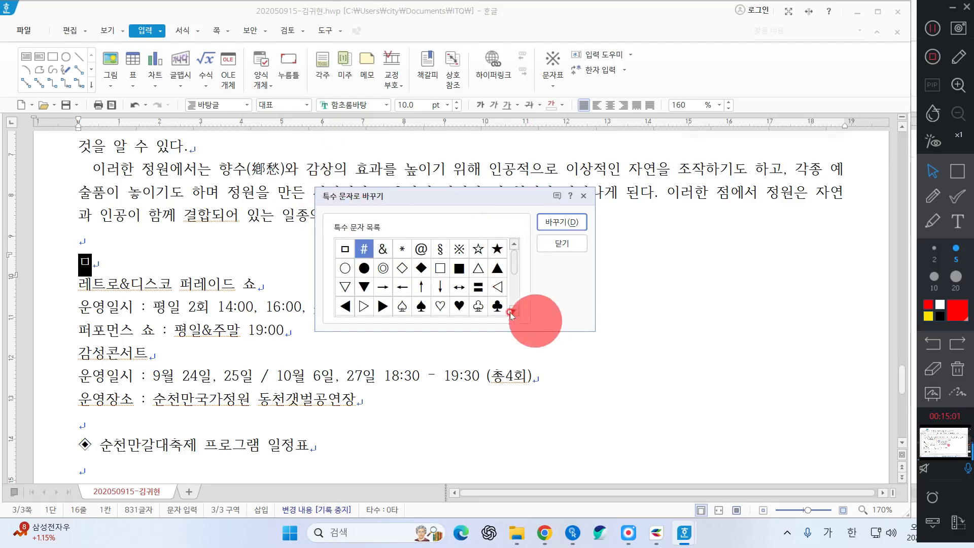
left_click_drag(517, 309, 516, 309)
left_click(345, 249)
left_click(365, 254)
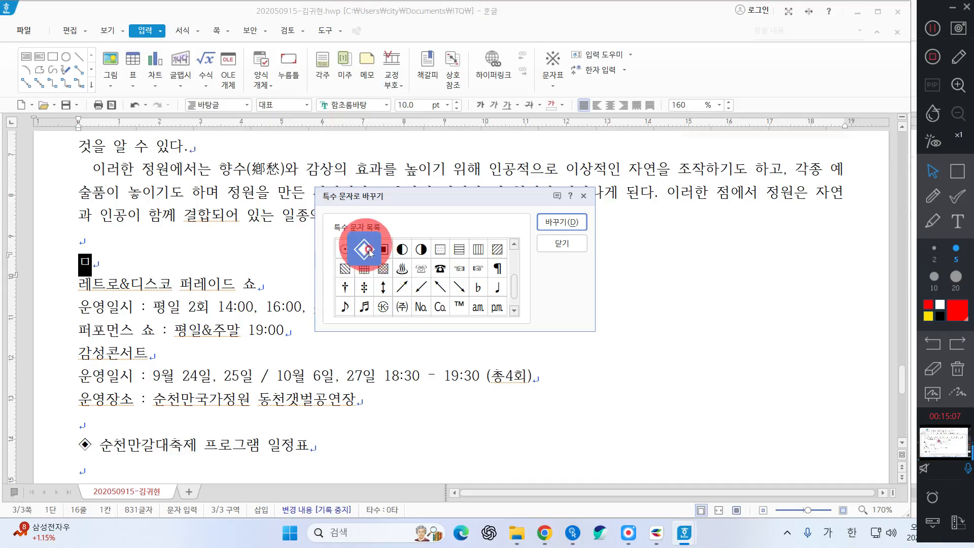
left_click(551, 222)
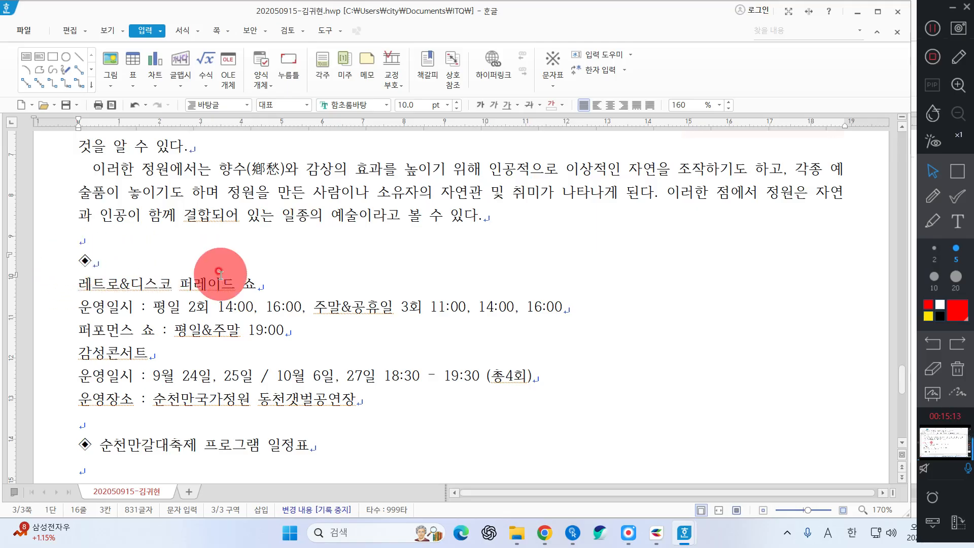
Start the heading by typing 순천 after the ◆ symbol
type("순ㅊㅓㄴ")
left_click(933, 196)
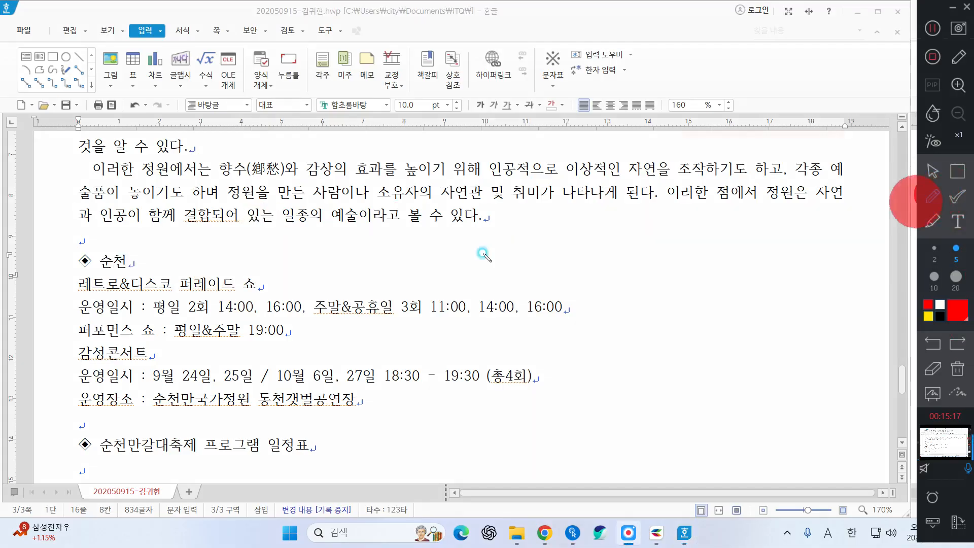
mouse_move(96, 251)
left_mouse_down()
mouse_move(76, 257)
mouse_move(84, 273)
mouse_move(99, 262)
left_mouse_up()
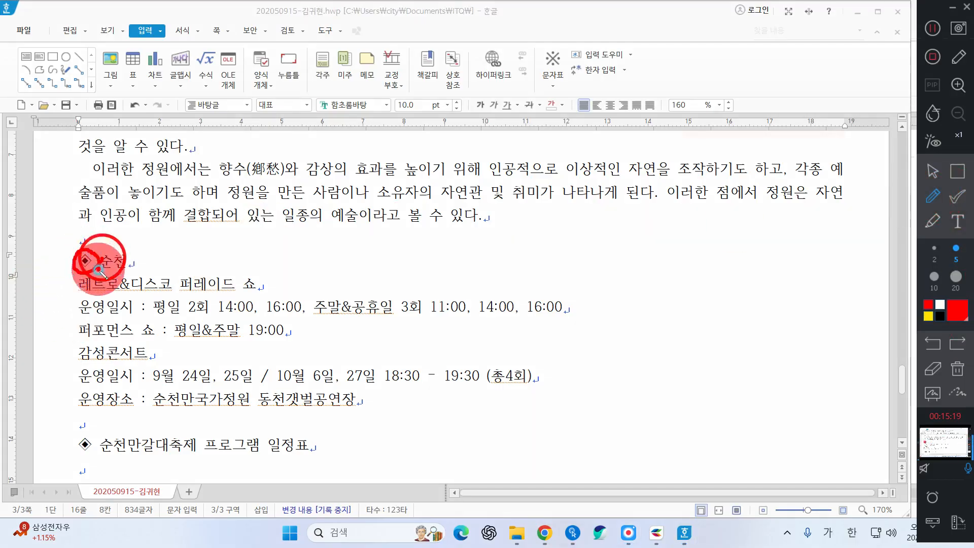
mouse_move(528, 235)
left_mouse_down()
mouse_move(490, 276)
mouse_move(572, 337)
mouse_move(621, 259)
mouse_move(536, 217)
mouse_move(517, 238)
mouse_move(537, 219)
left_mouse_up()
mouse_move(539, 243)
left_mouse_down()
mouse_move(528, 278)
mouse_move(588, 284)
mouse_move(555, 246)
mouse_move(533, 261)
mouse_move(580, 281)
mouse_move(594, 310)
left_mouse_up()
mouse_move(721, 186)
left_mouse_down()
mouse_move(766, 349)
mouse_move(856, 287)
mouse_move(734, 203)
mouse_move(693, 283)
mouse_move(782, 342)
mouse_move(829, 299)
mouse_move(748, 239)
mouse_move(695, 278)
mouse_move(729, 290)
mouse_move(829, 271)
left_mouse_up()
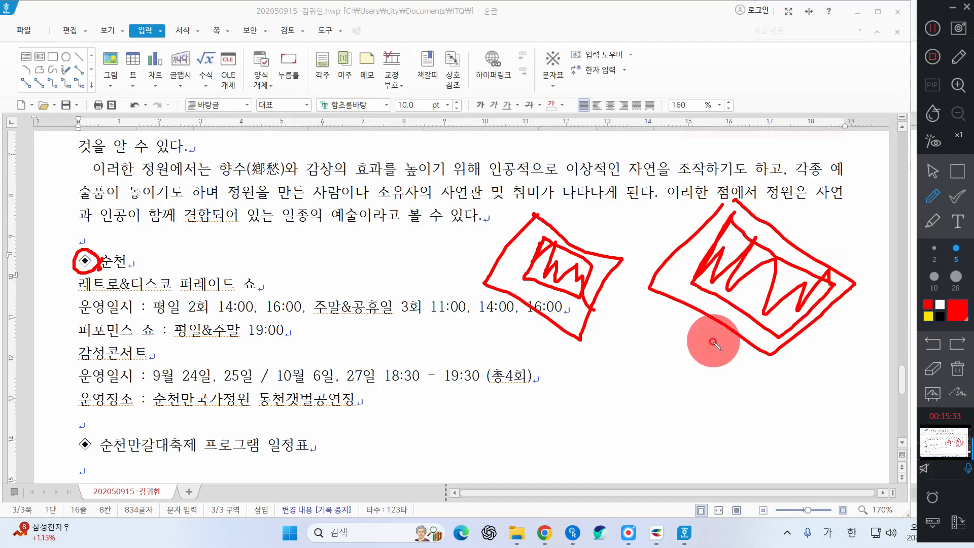
mouse_move(631, 211)
left_mouse_down()
mouse_move(666, 205)
mouse_move(673, 227)
left_mouse_up()
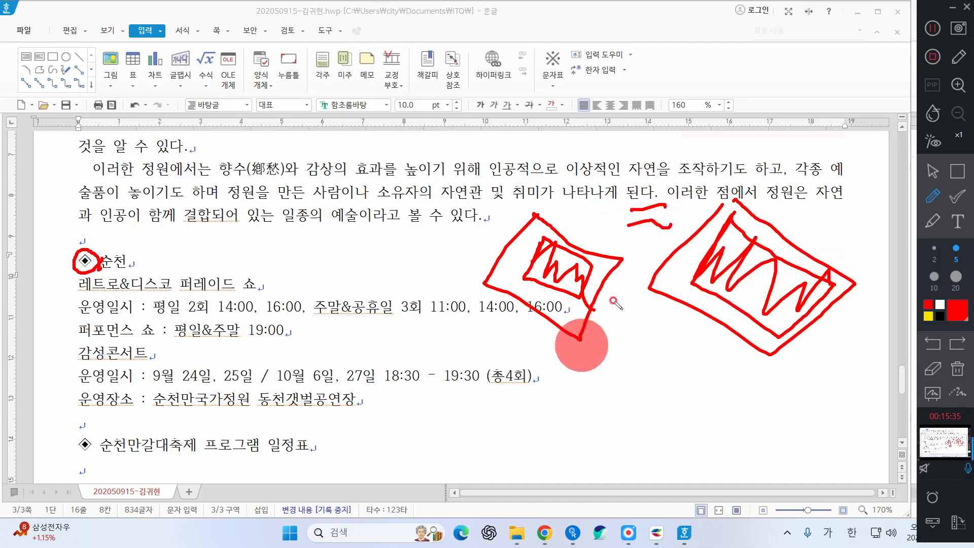
left_click(958, 369)
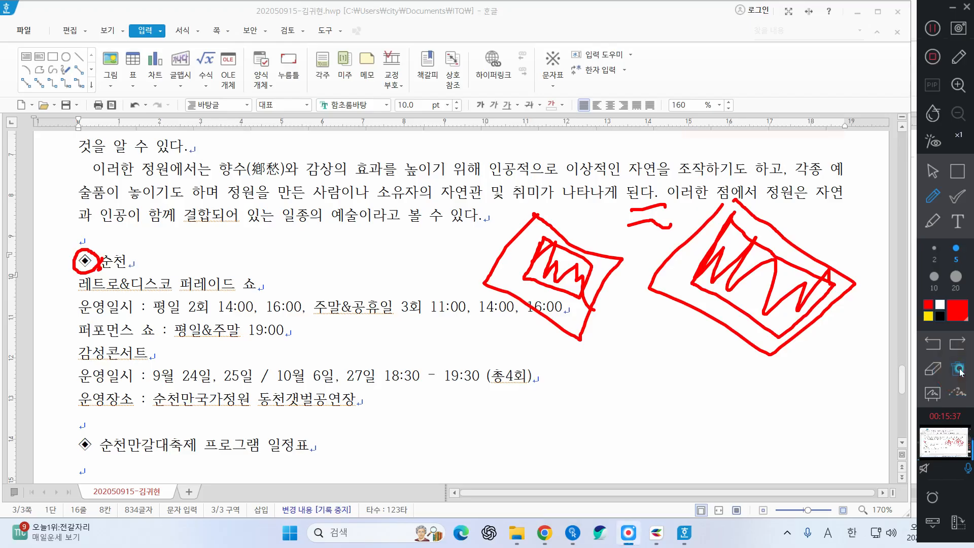
left_click(934, 173)
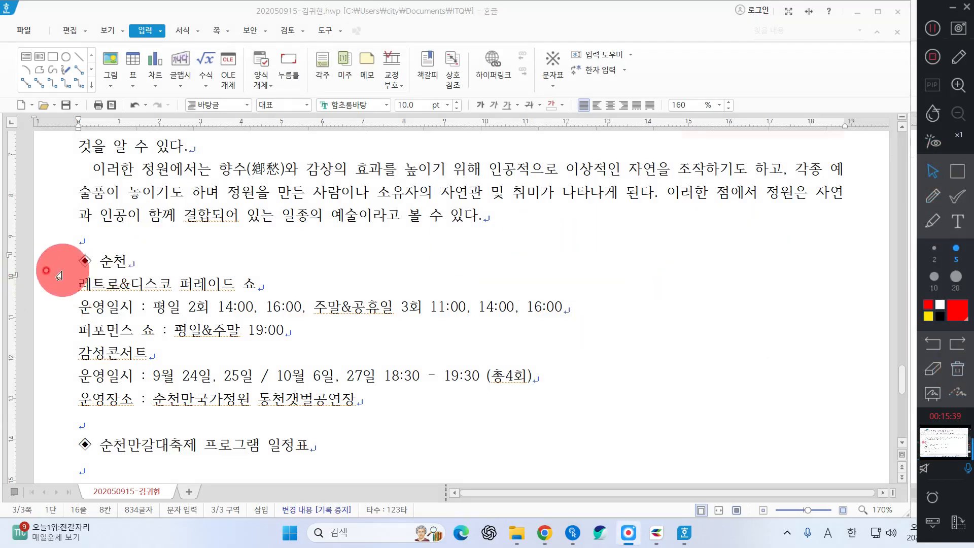
Complete the heading so the line reads ◆ 순천만갈대축제
left_click(175, 265)
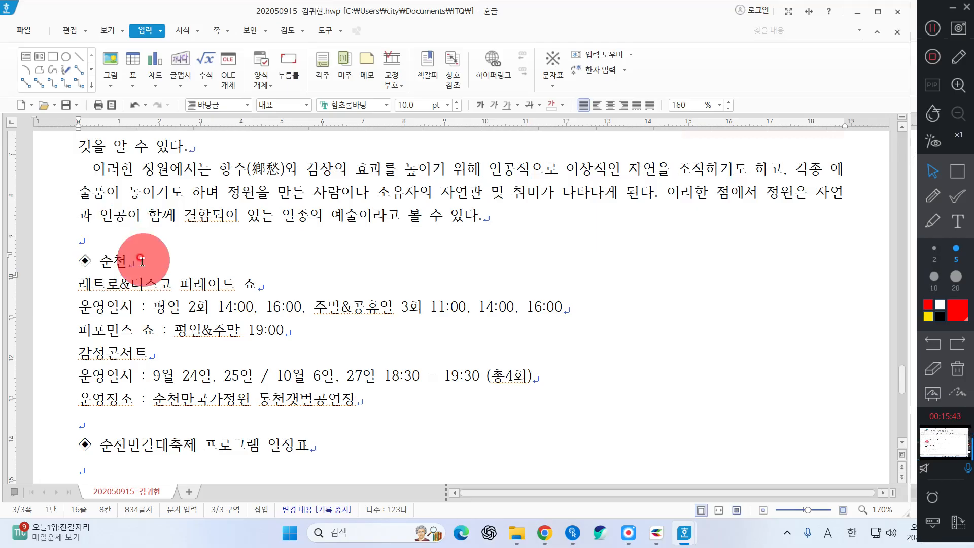
type("만갈대축제")
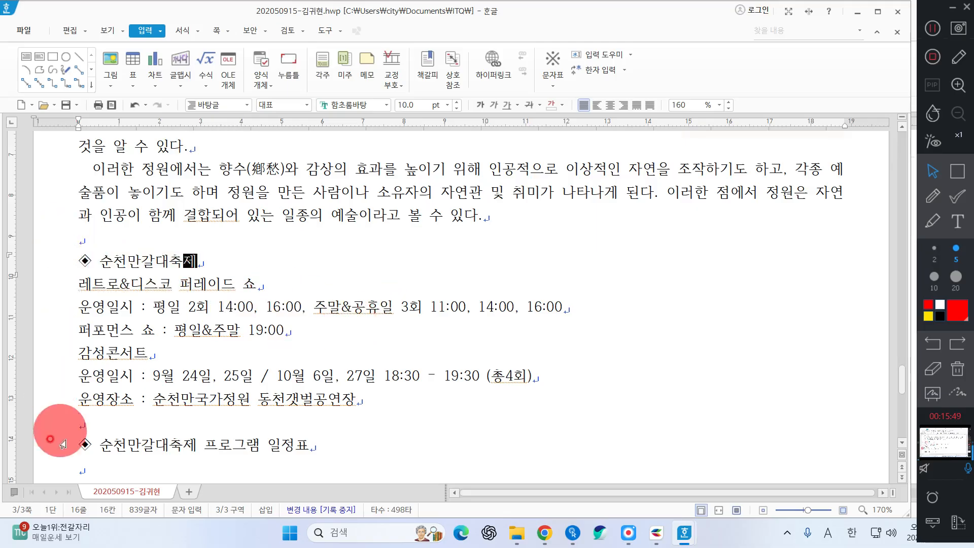
left_click(79, 451)
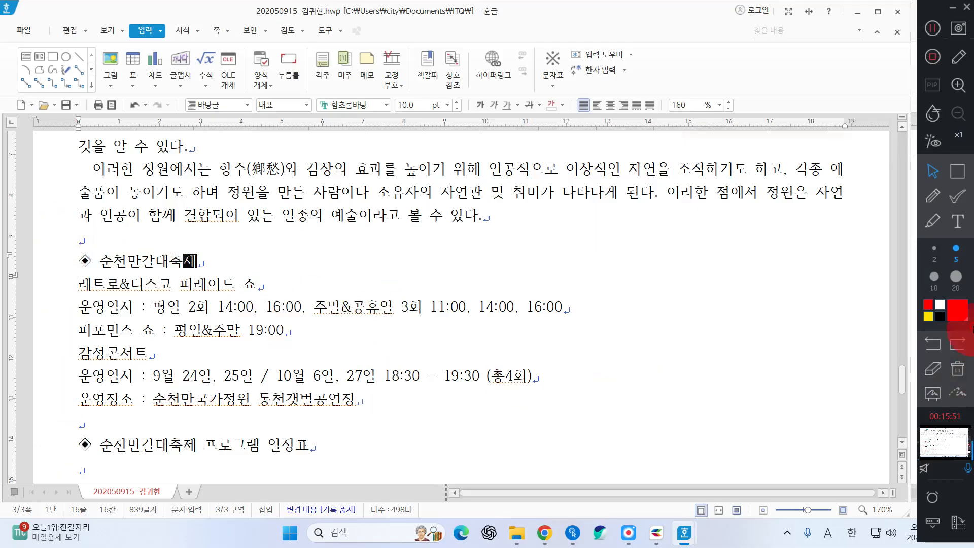
left_click(924, 28)
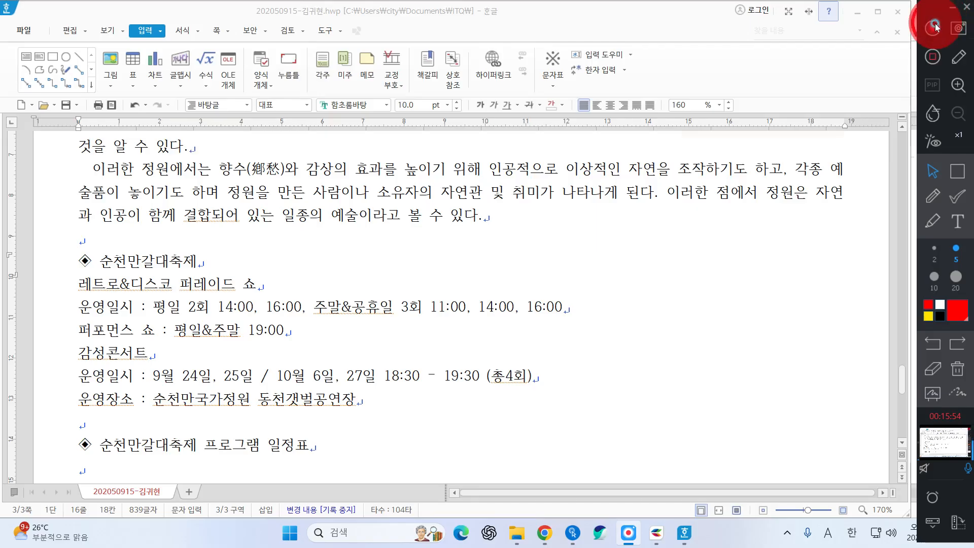
left_click(59, 285)
Set the ◆ 순천만갈대축제 heading to 돋움 at 18 pt, then select its words after the ◆
left_click(48, 270)
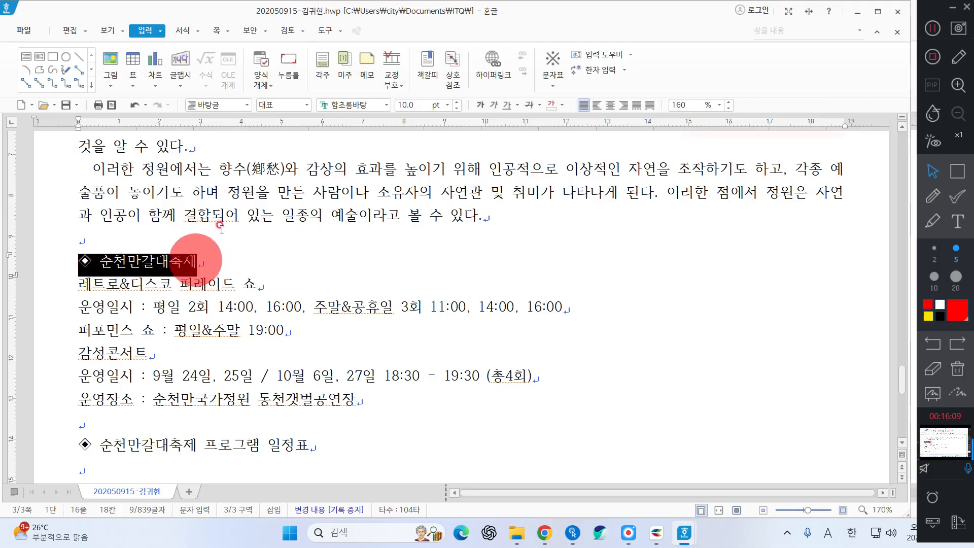
left_click(360, 104)
type("돋움")
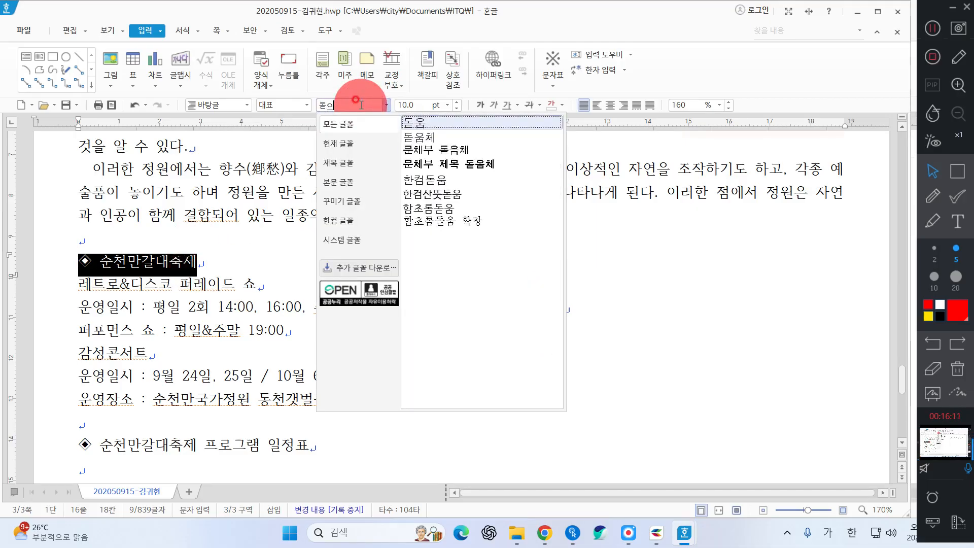
key("Return")
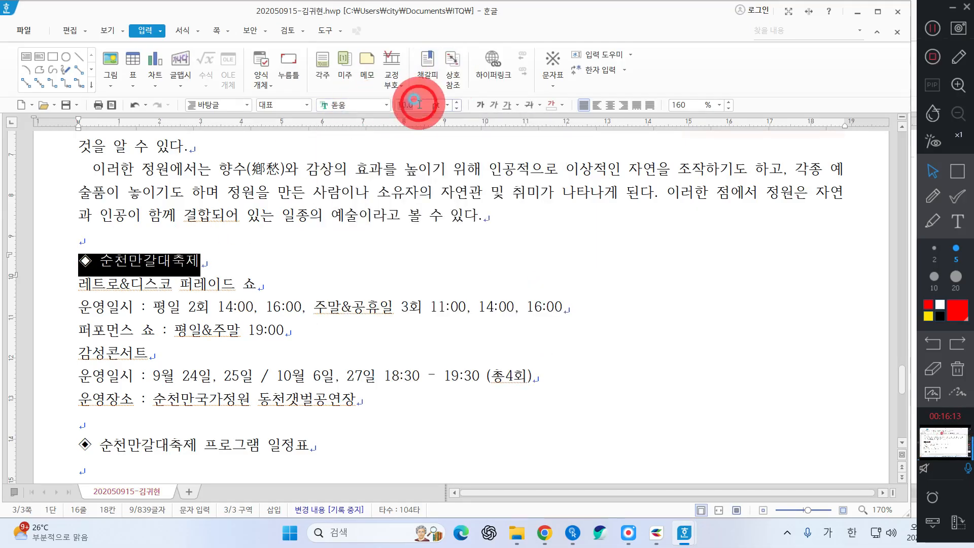
left_click(420, 104)
key("Return")
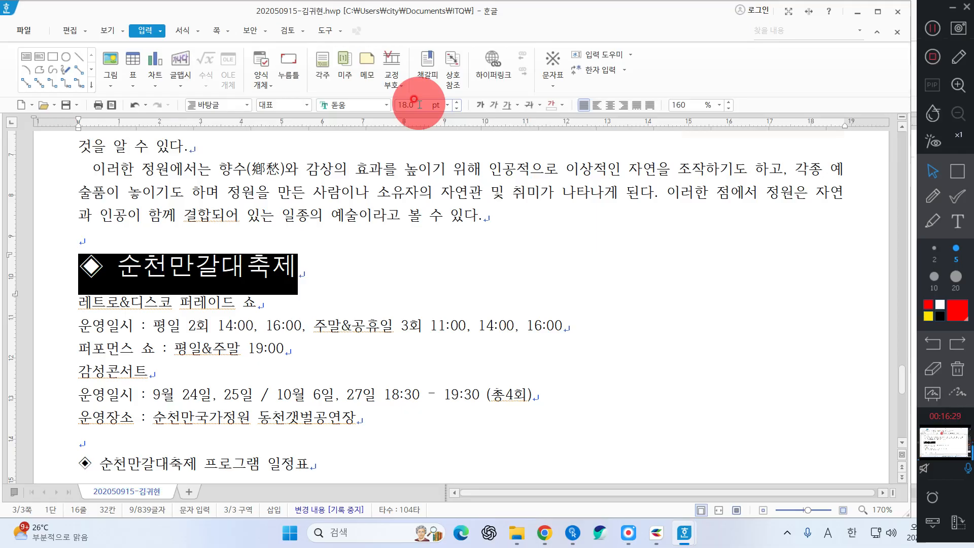
left_click(143, 264)
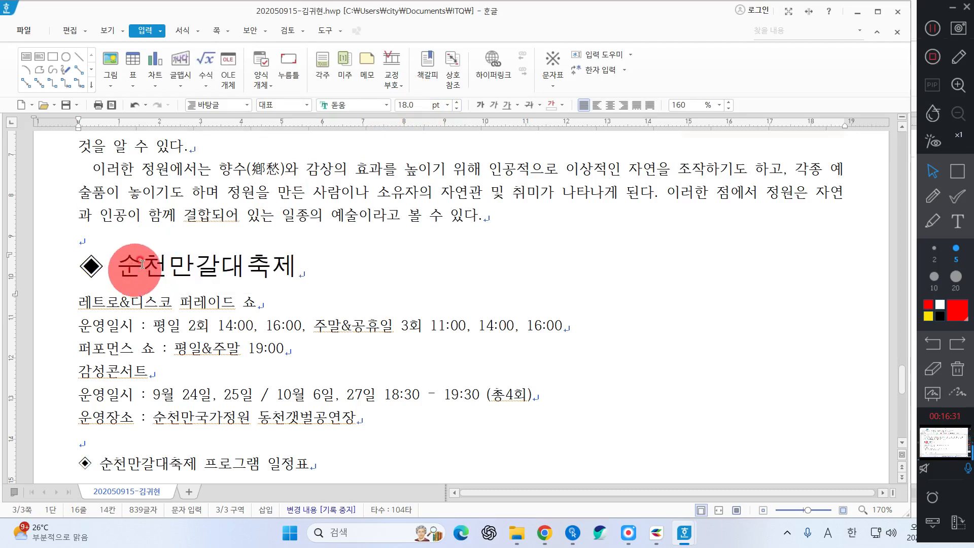
left_click_drag(118, 265, 347, 267)
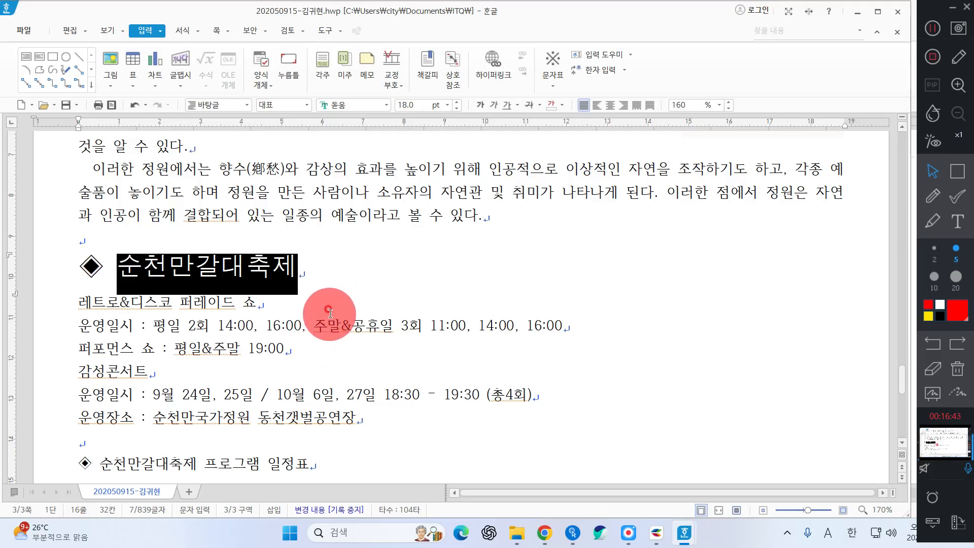
Give the words 순천만갈대축제 white text colour and red shading through 글자 모양
right_click(365, 289)
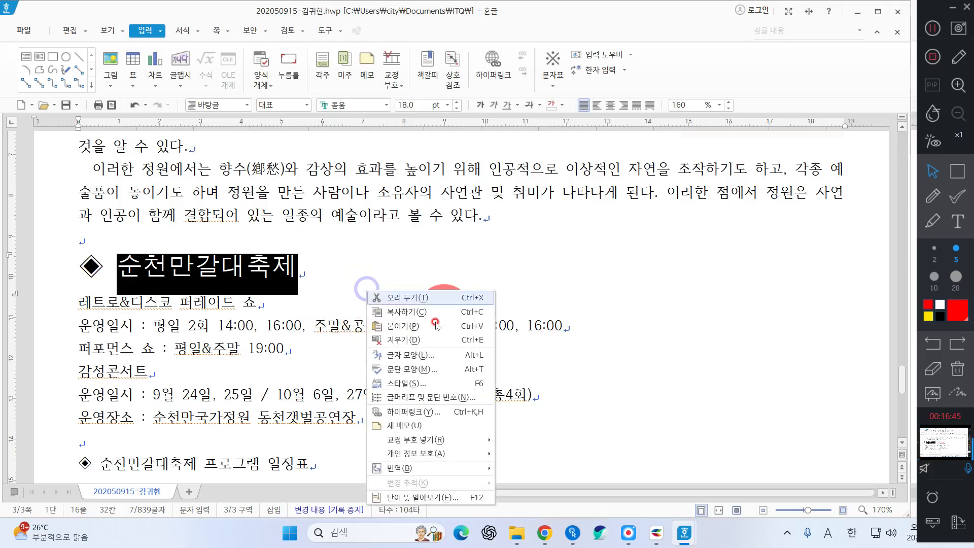
left_click(431, 357)
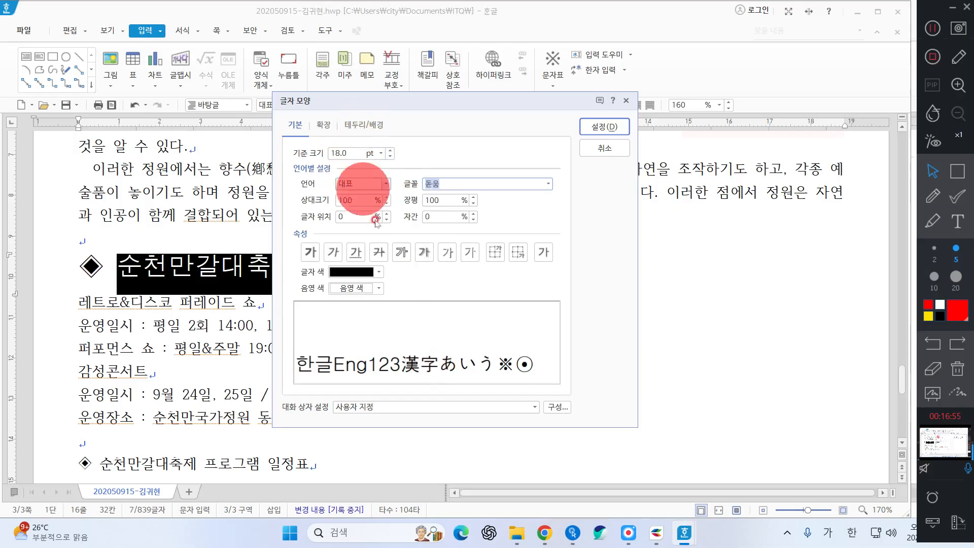
left_click(357, 272)
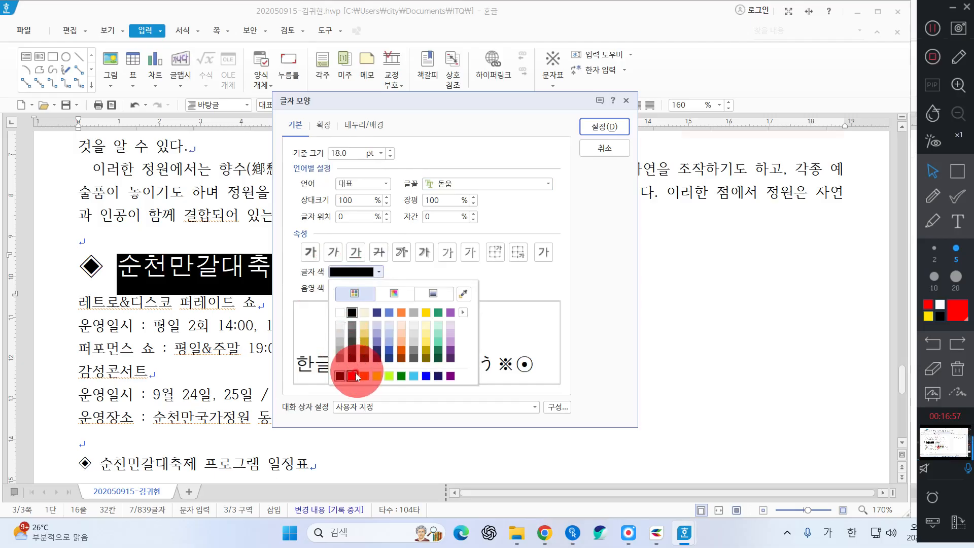
left_click(345, 310)
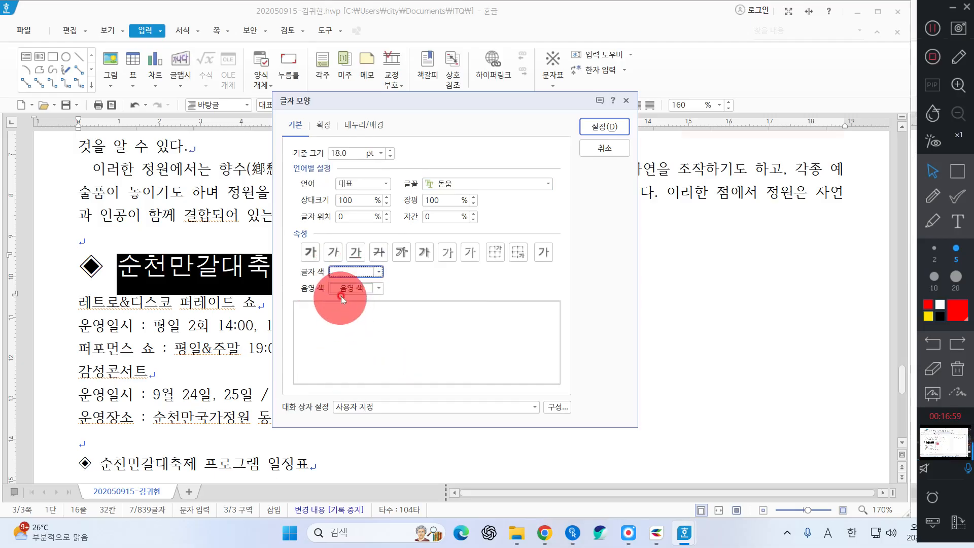
left_click(346, 272)
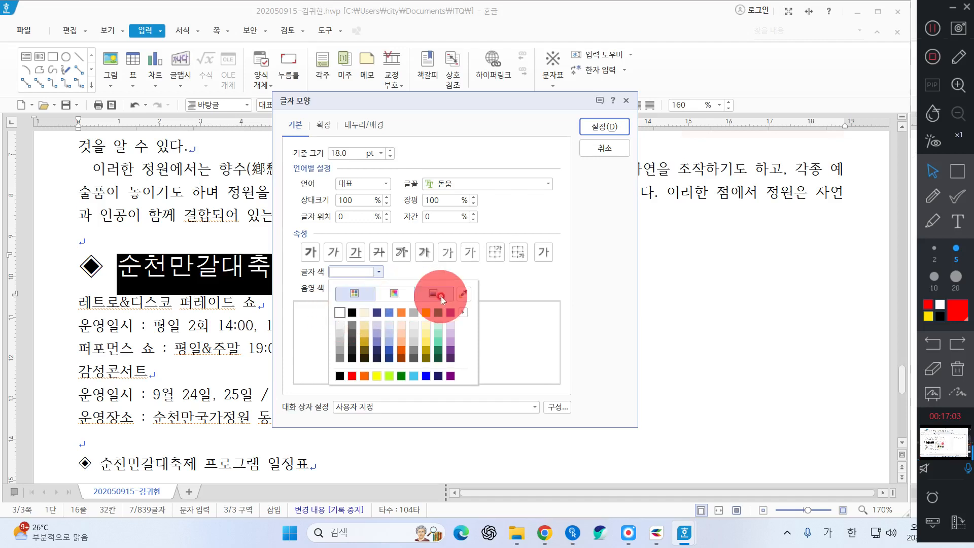
left_click(463, 313)
left_click(524, 117)
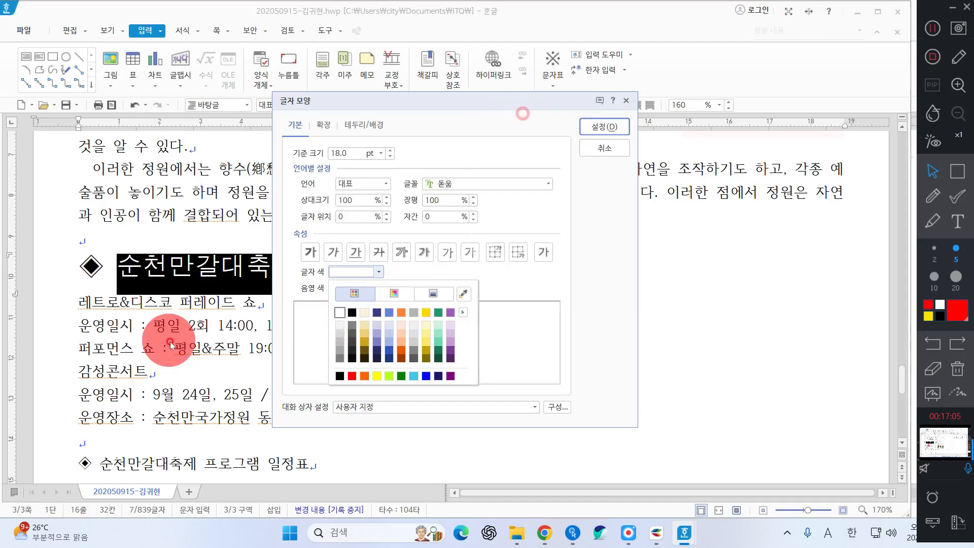
left_click(353, 291)
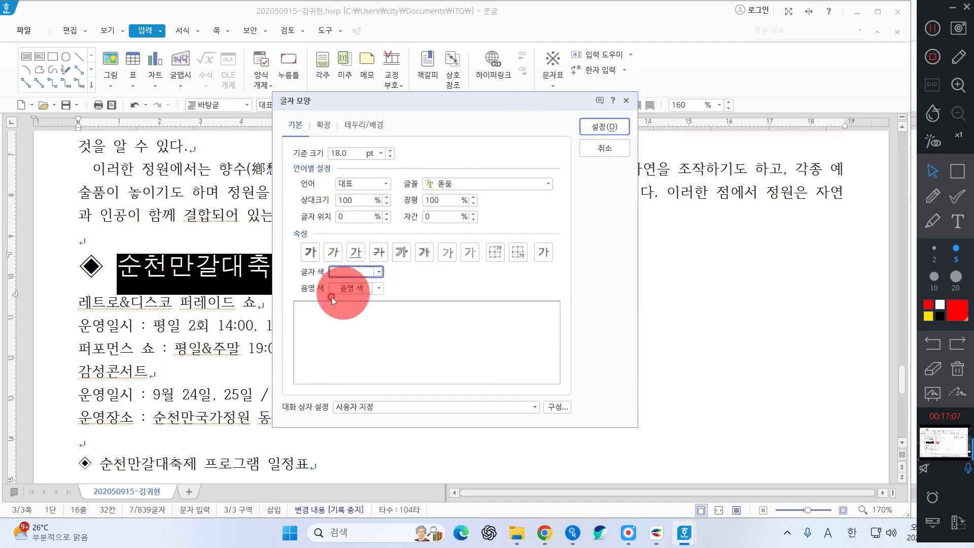
left_click(351, 289)
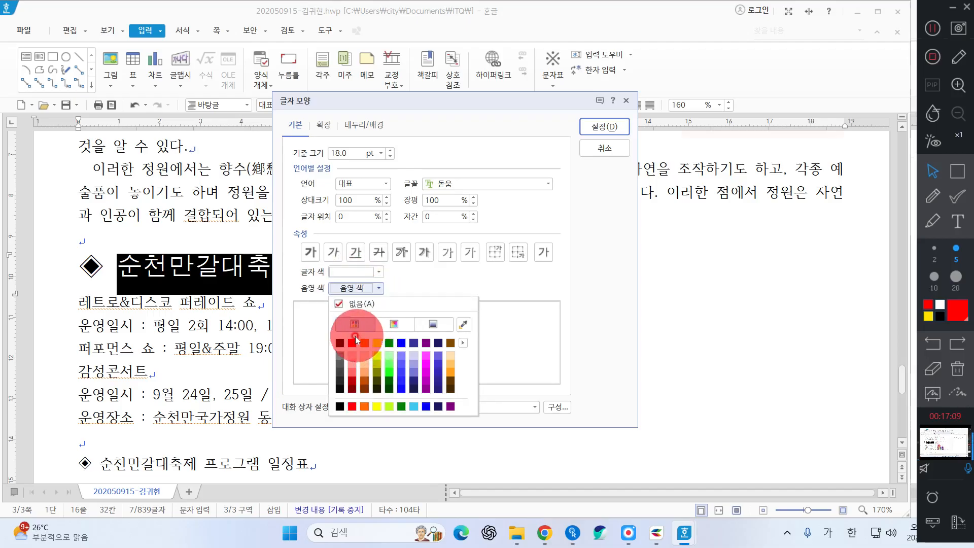
left_click(353, 344)
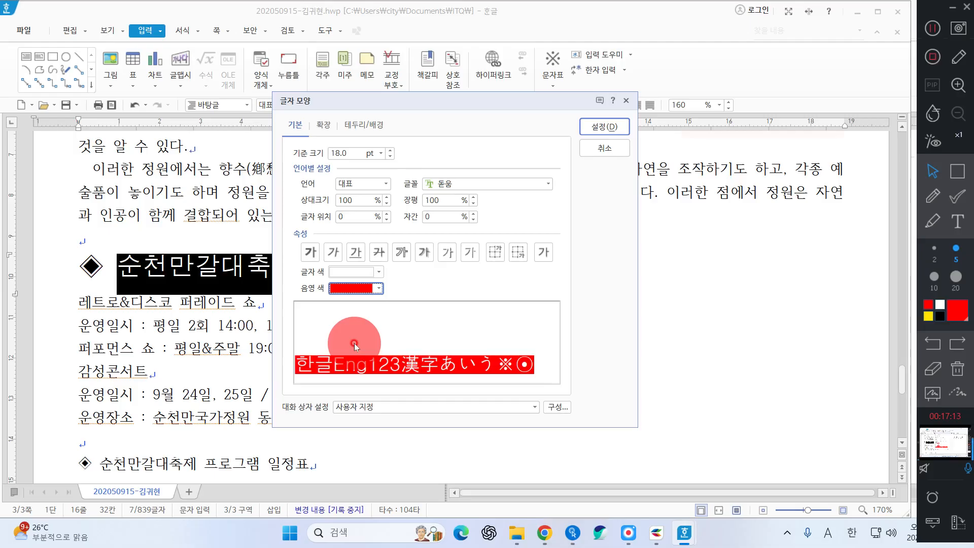
left_click(605, 127)
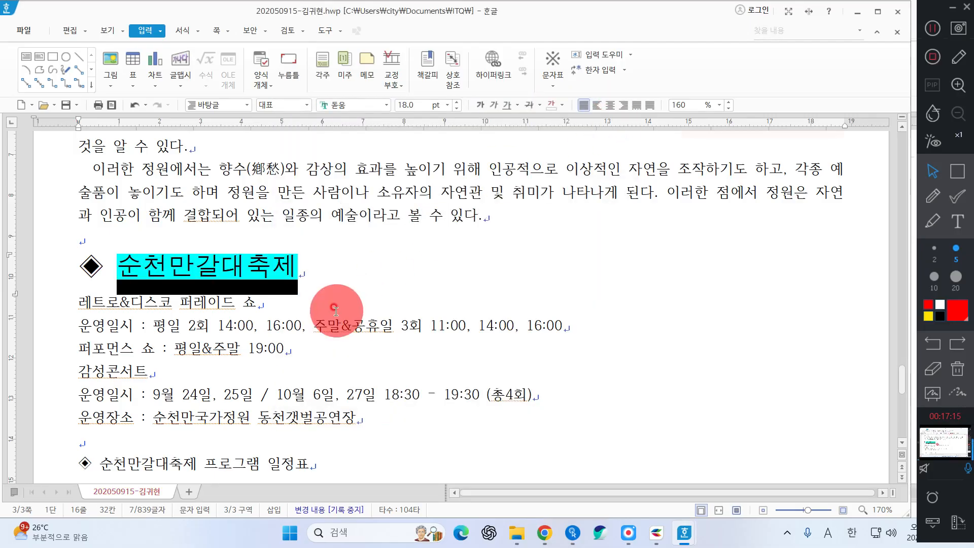
Set the ◆ 순천만갈대축제 프로그램 일정표 heading line to 돋움, 18 pt
left_click(331, 309)
scroll(336, 310, "down", 1)
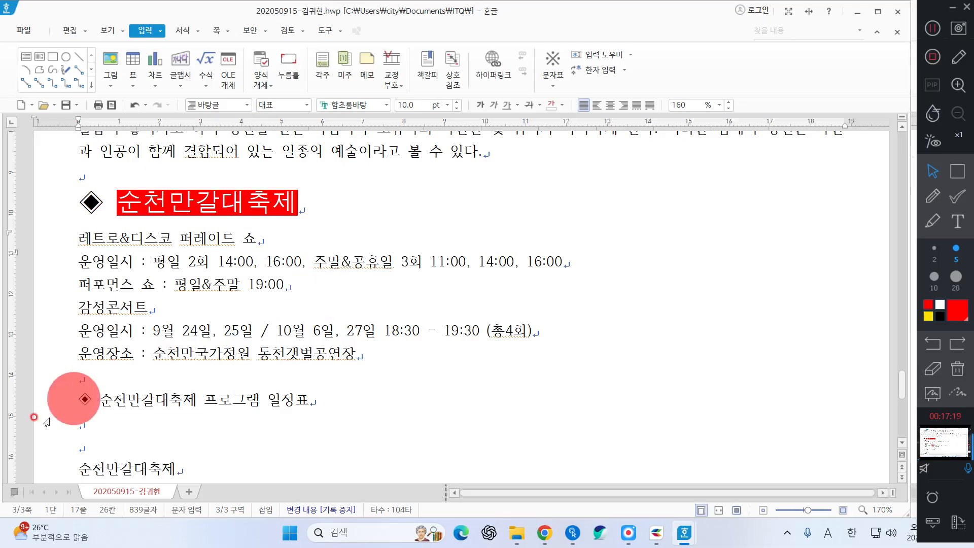
left_click(59, 407)
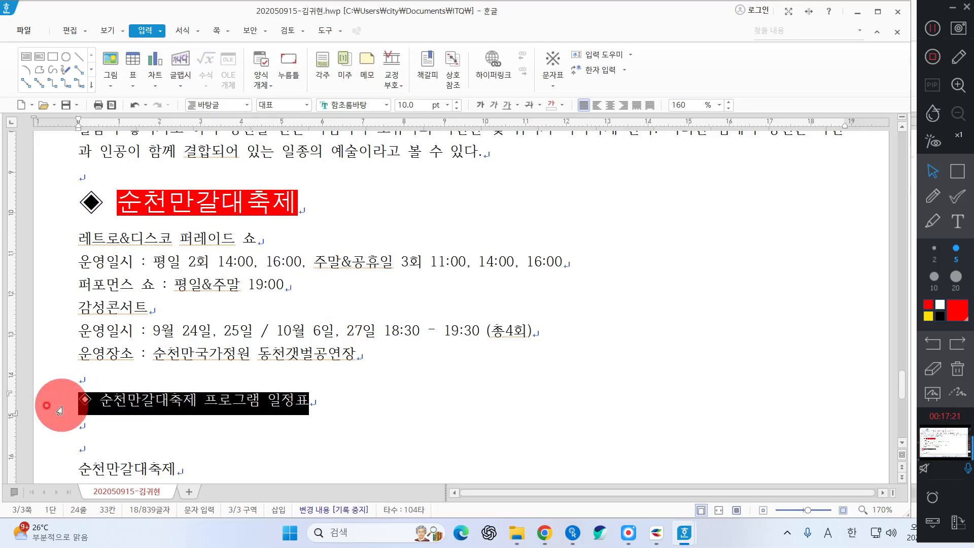
left_click(378, 104)
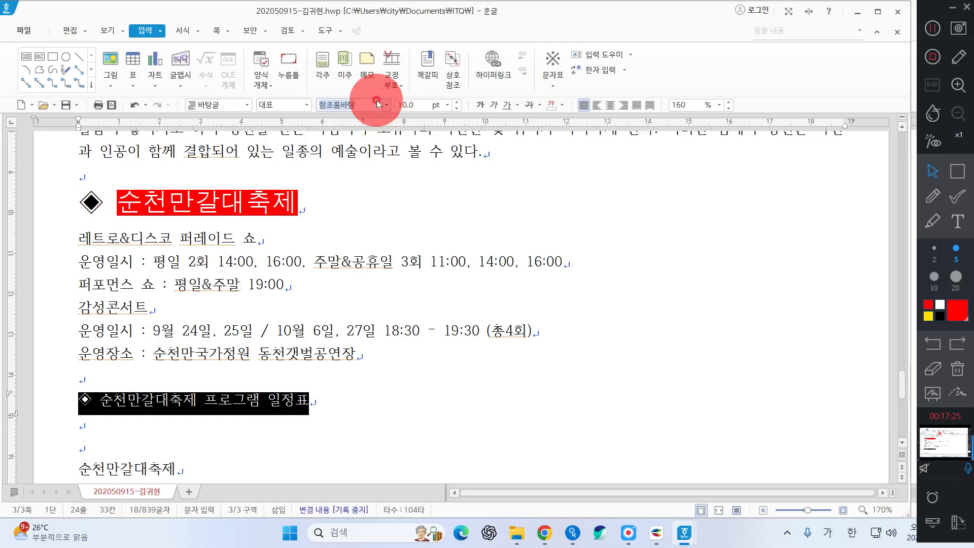
key("BackSpace")
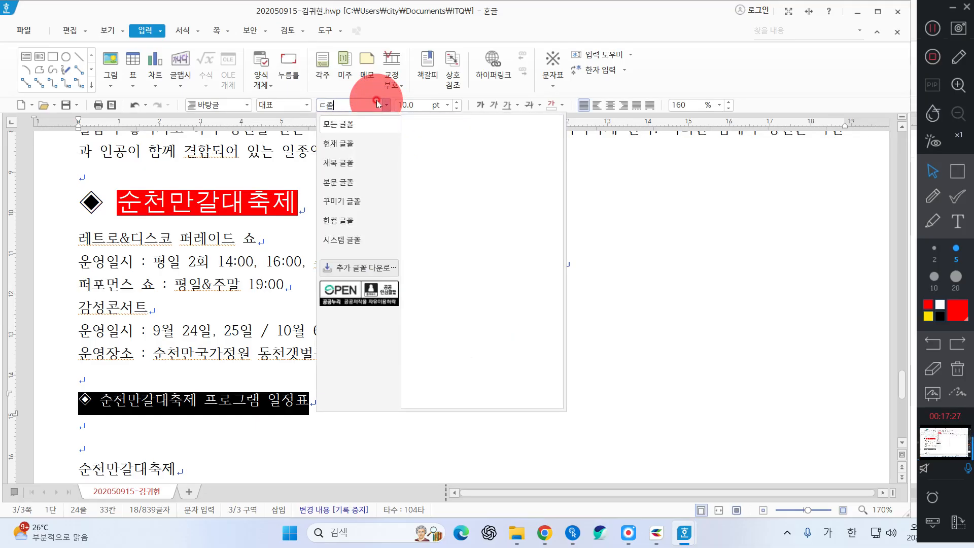
type("돋움")
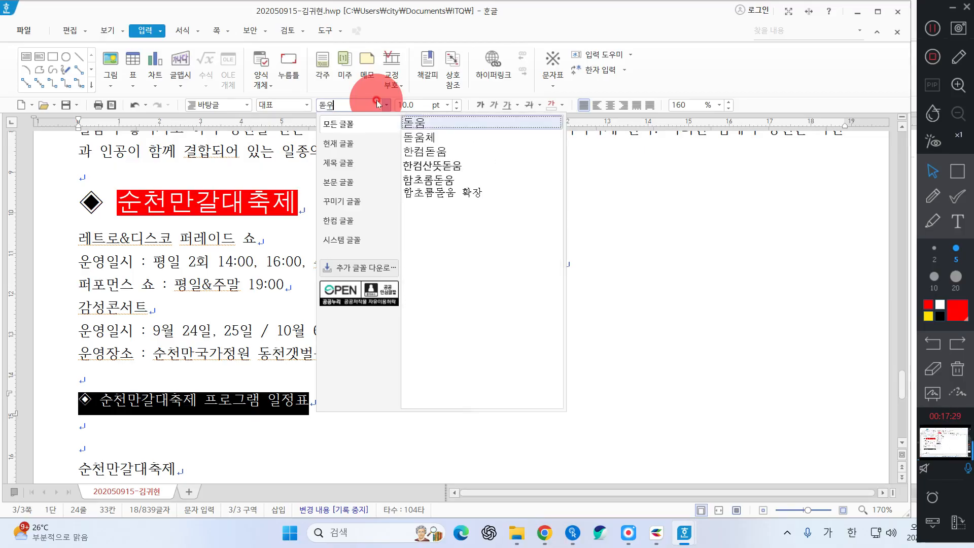
key("Return")
left_click(410, 104)
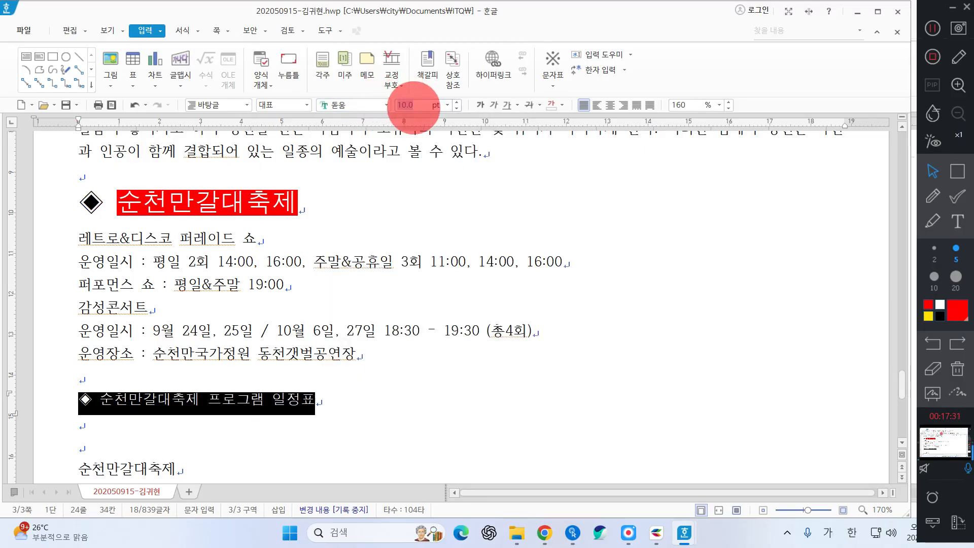
type("18")
key("Return")
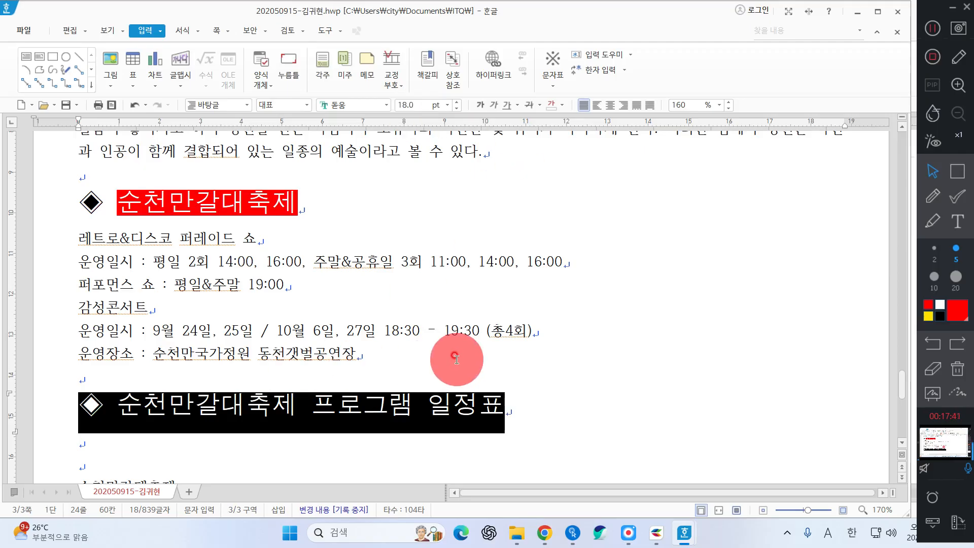
Italicize the heading text, then select the words 순천만갈대축제
left_click(300, 355)
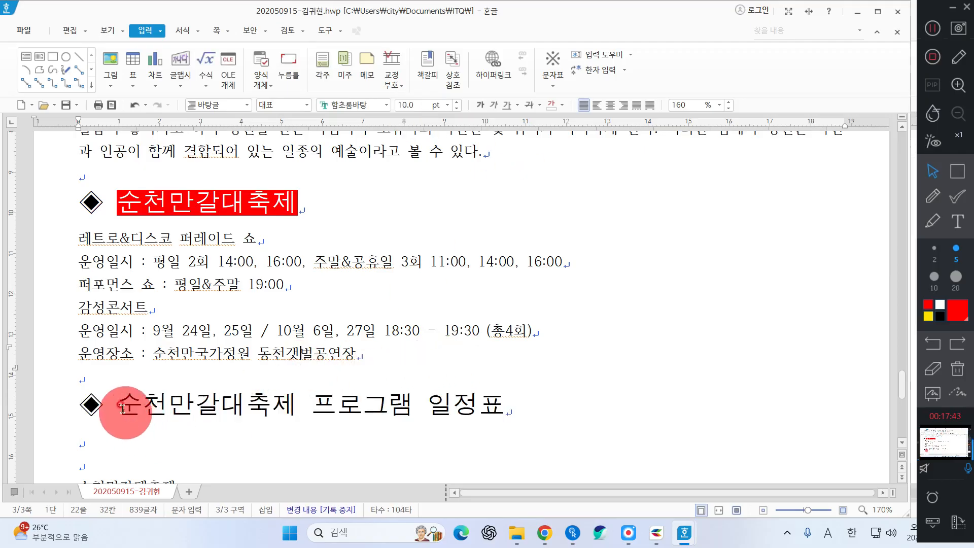
left_click_drag(123, 408, 595, 428)
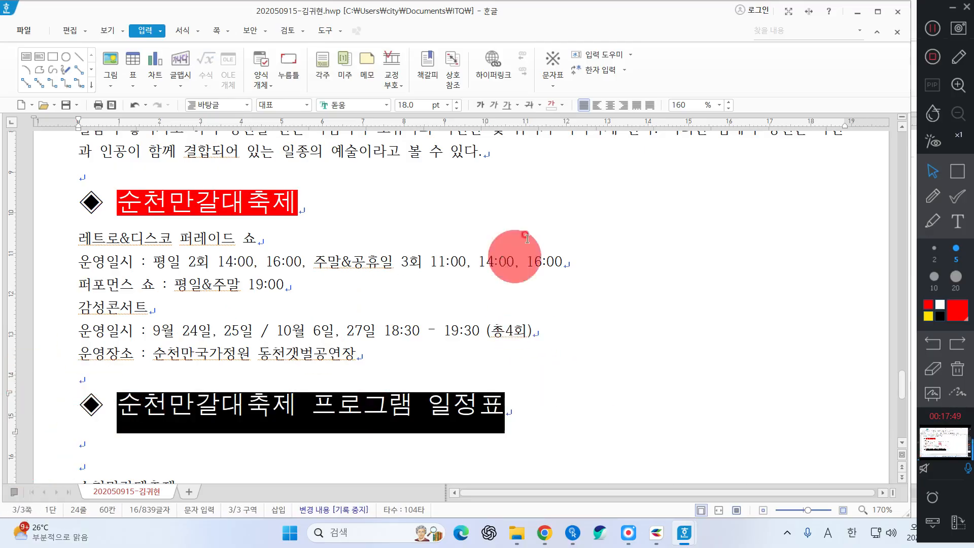
left_click(494, 104)
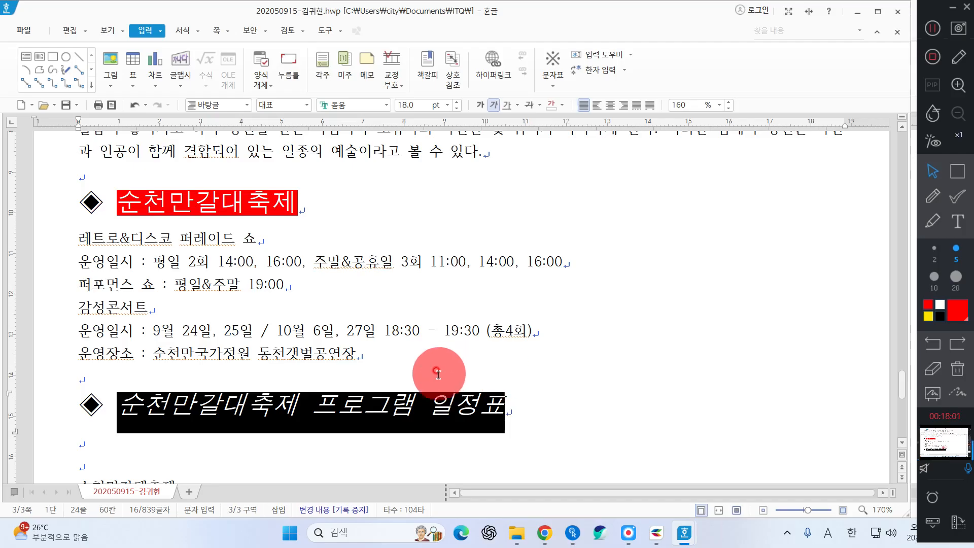
left_click(263, 401)
left_click_drag(122, 406, 291, 428)
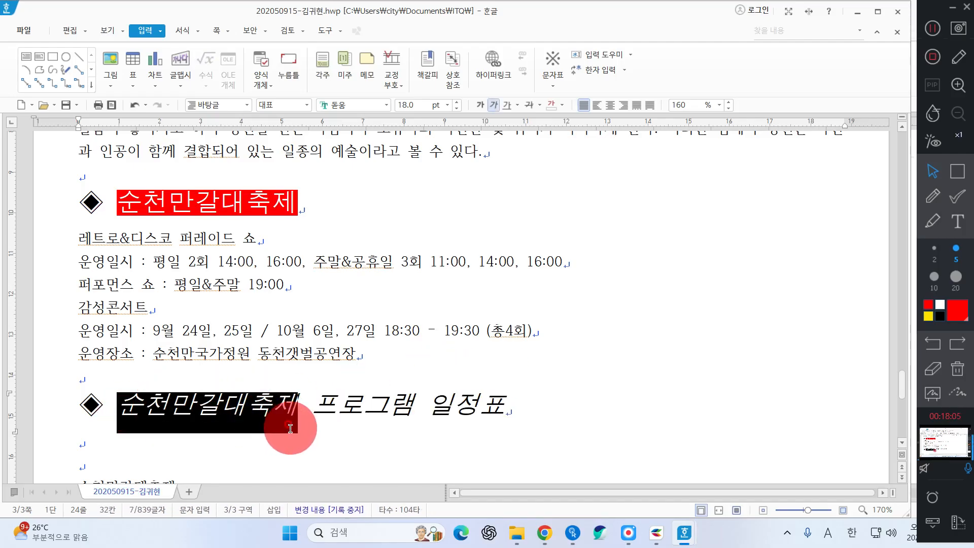
Add dot emphasis marks above 순천만갈대축제 using 글자 모양's 확장 options
right_click(439, 219)
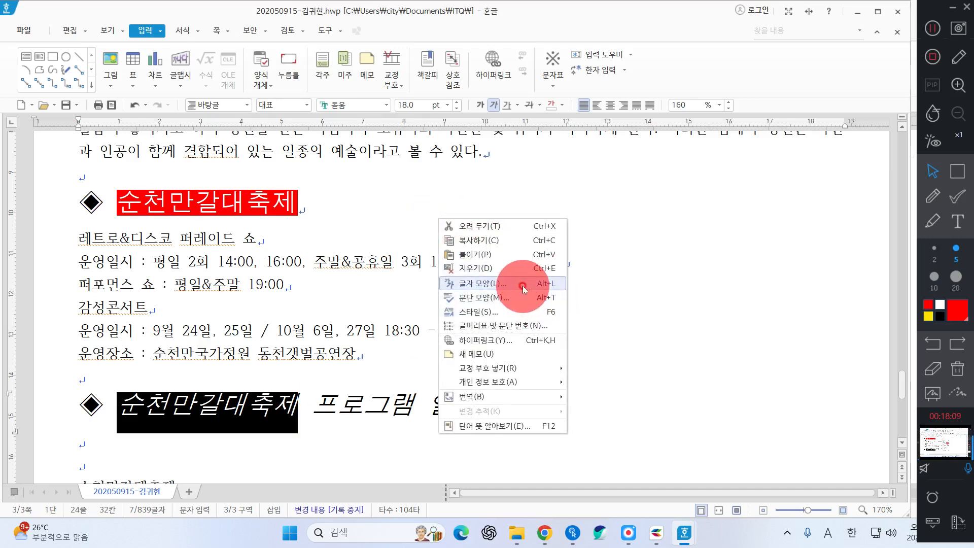
left_click(523, 288)
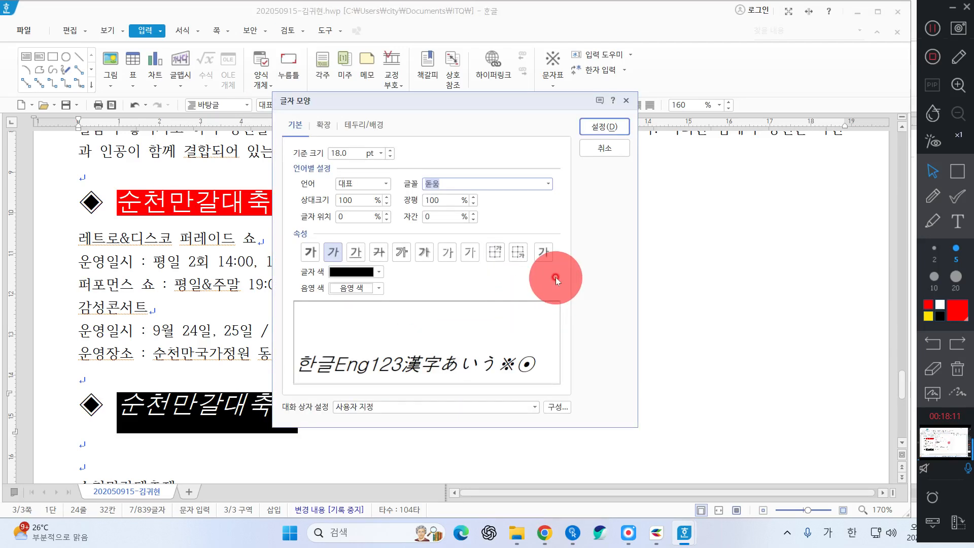
left_click(321, 134)
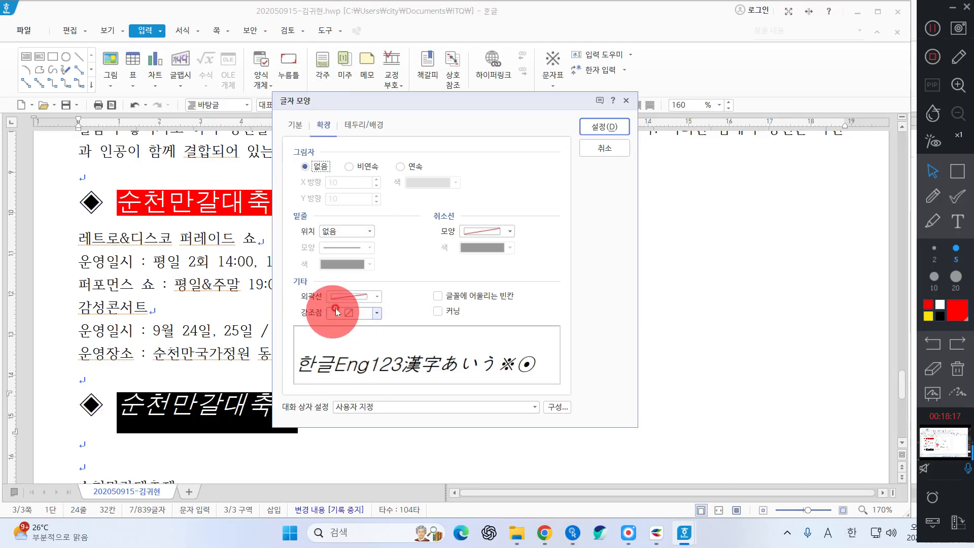
left_click(345, 321)
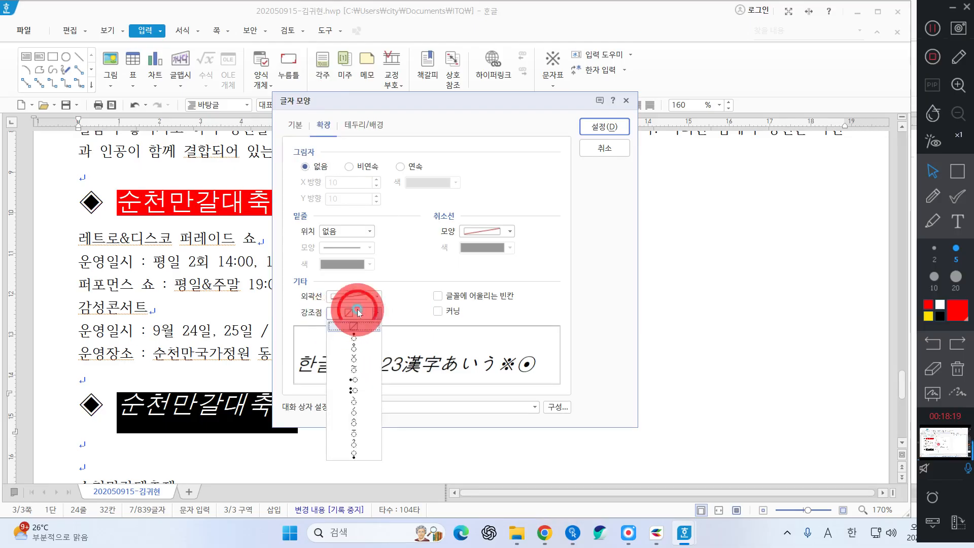
left_click(354, 347)
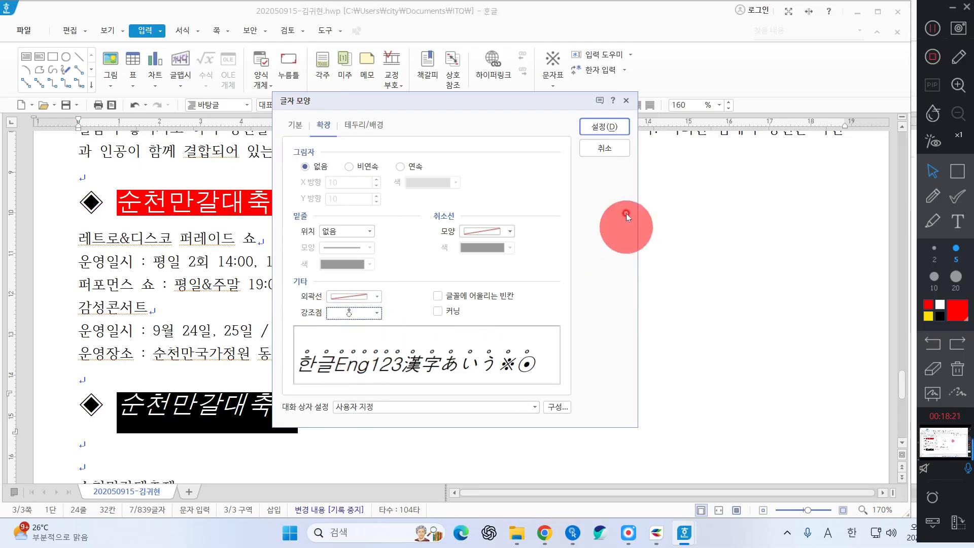
left_click(604, 126)
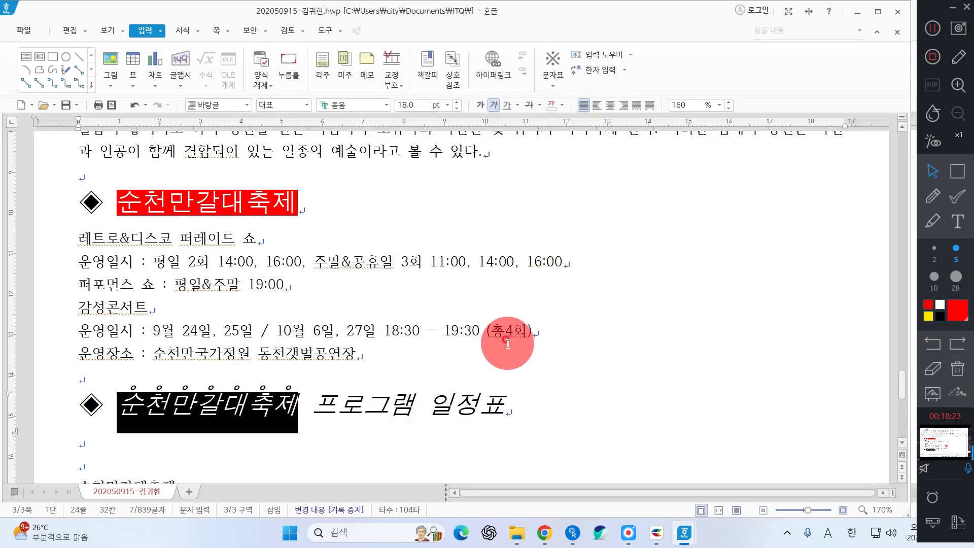
Apply the same dot emphasis marks to the word 일정표 at the heading's end
left_click_drag(429, 406, 505, 414)
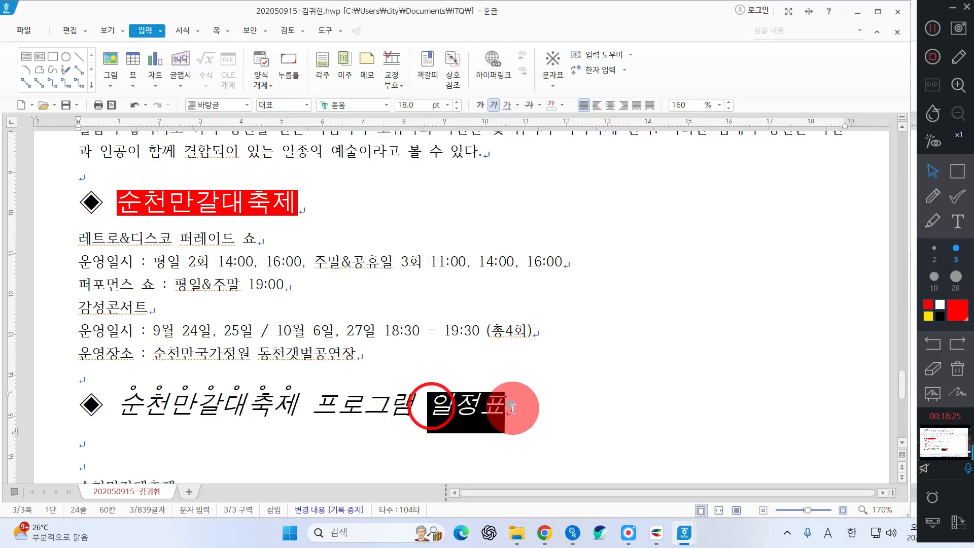
right_click(477, 406)
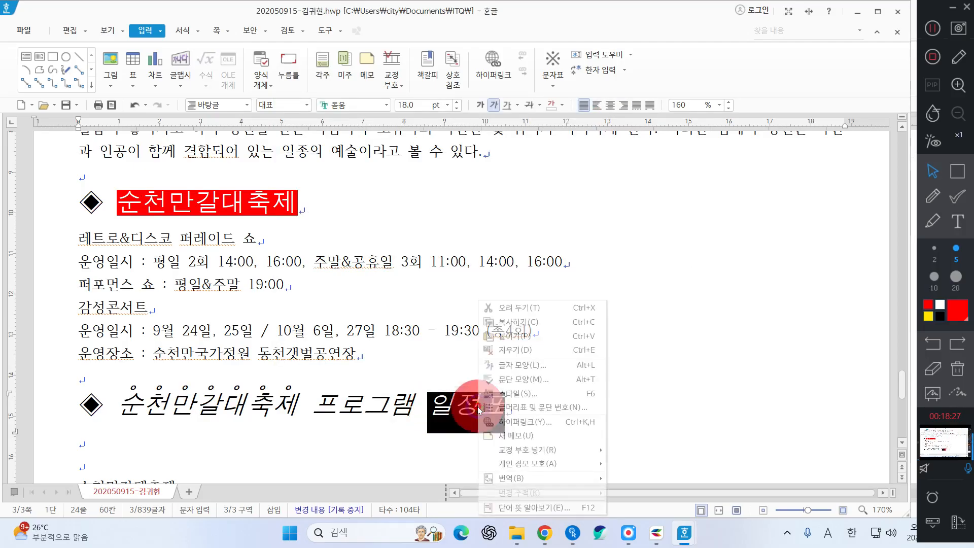
left_click(509, 372)
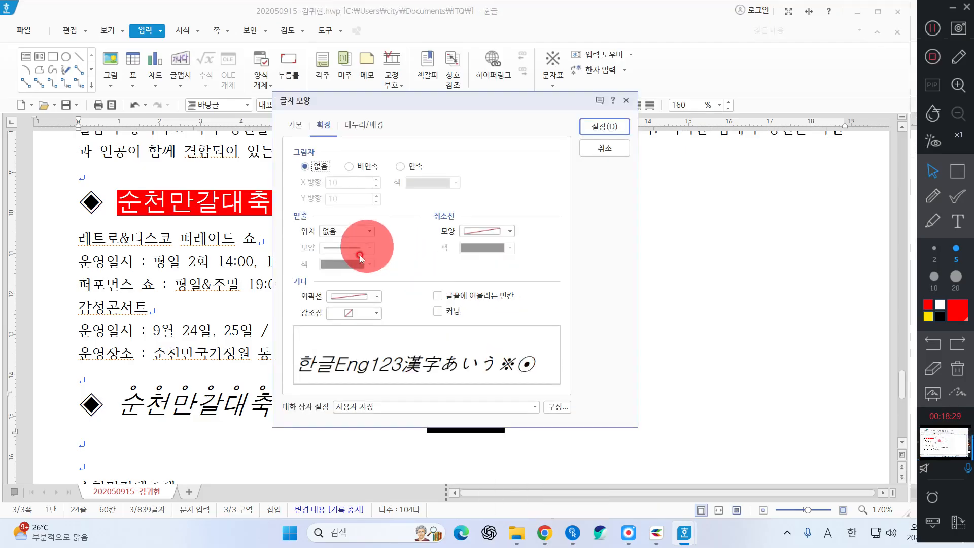
left_click(368, 313)
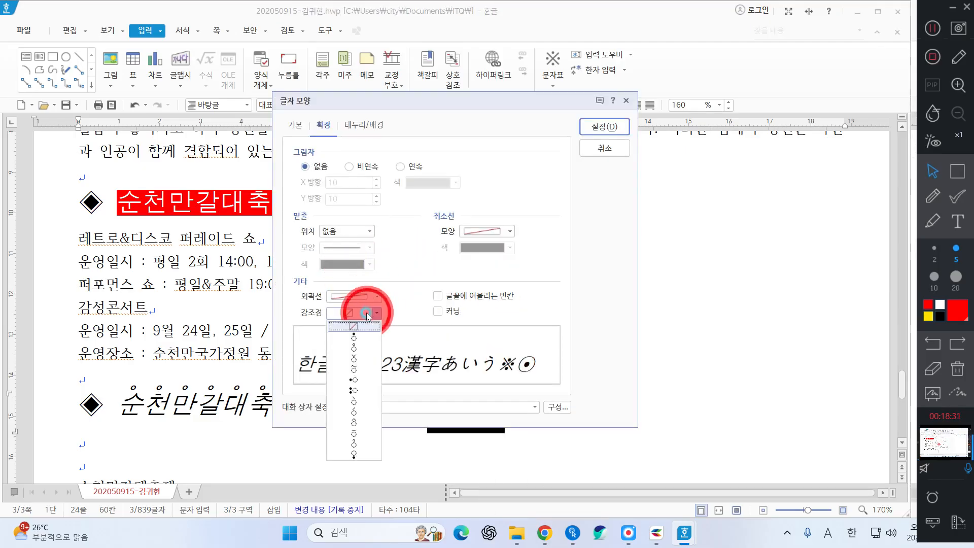
left_click(365, 346)
left_click(604, 126)
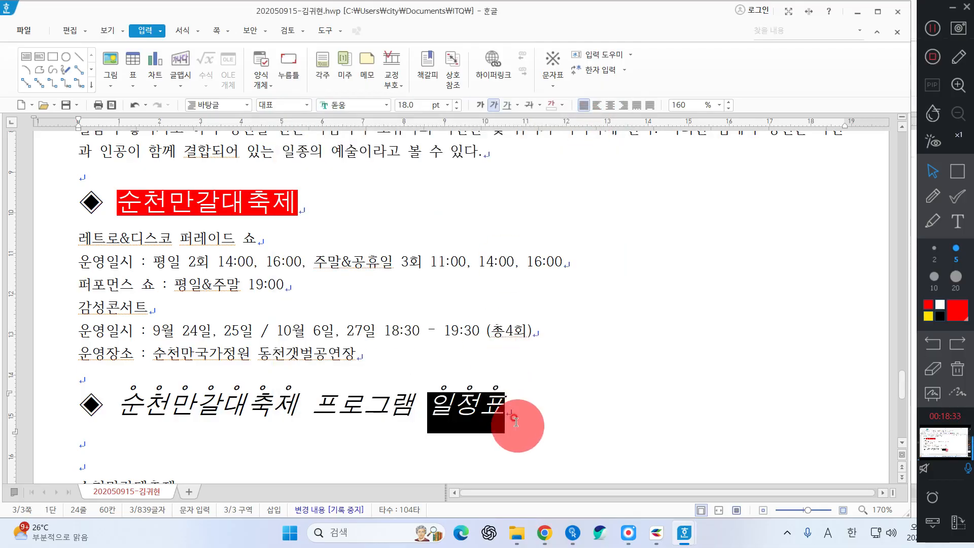
left_click(514, 419)
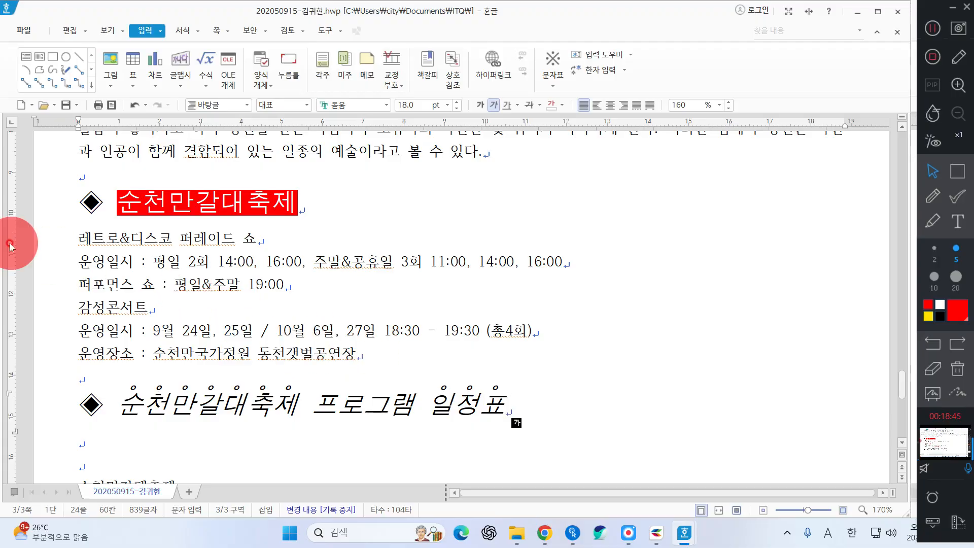
Select the six festival lines through 동천갯벌공연장 and set their line spacing to 180%
left_click_drag(35, 242, 76, 354)
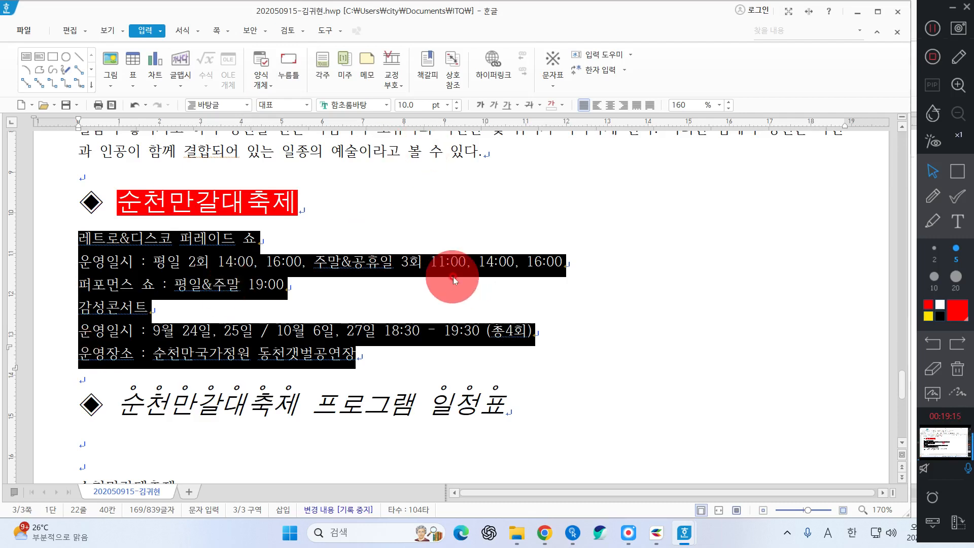
left_click(719, 105)
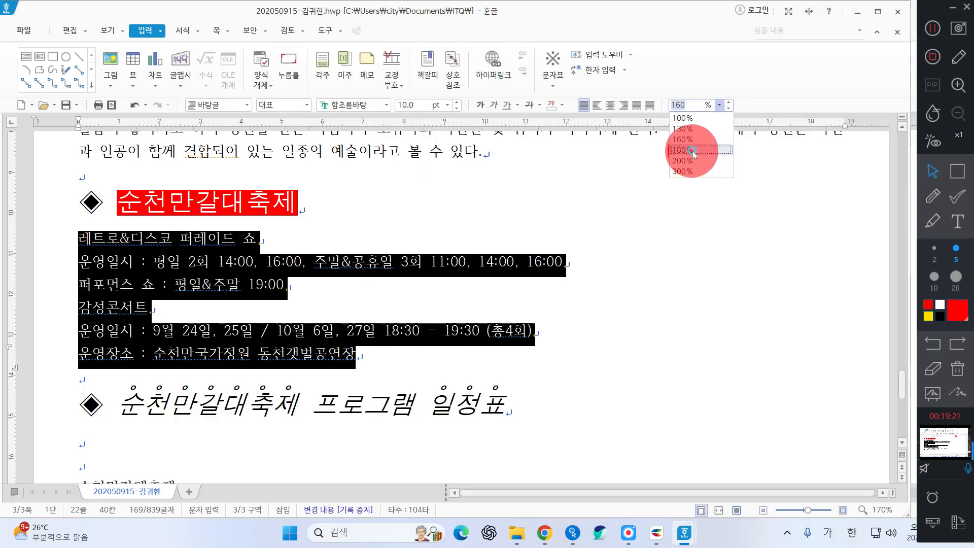
left_click(692, 150)
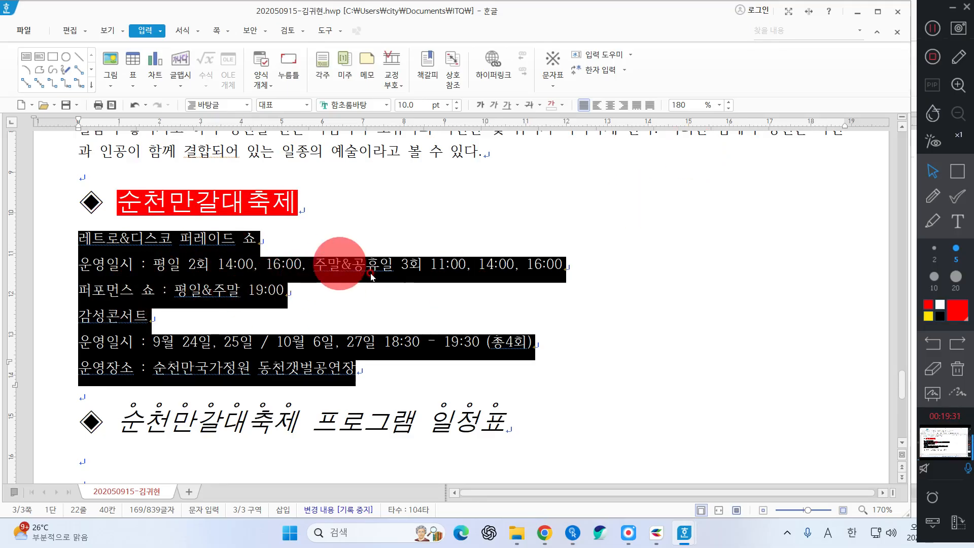
Pick the 1. 가. 1) 가) paragraph numbering style for the lines and go to its 사용자 정의 settings
right_click(339, 304)
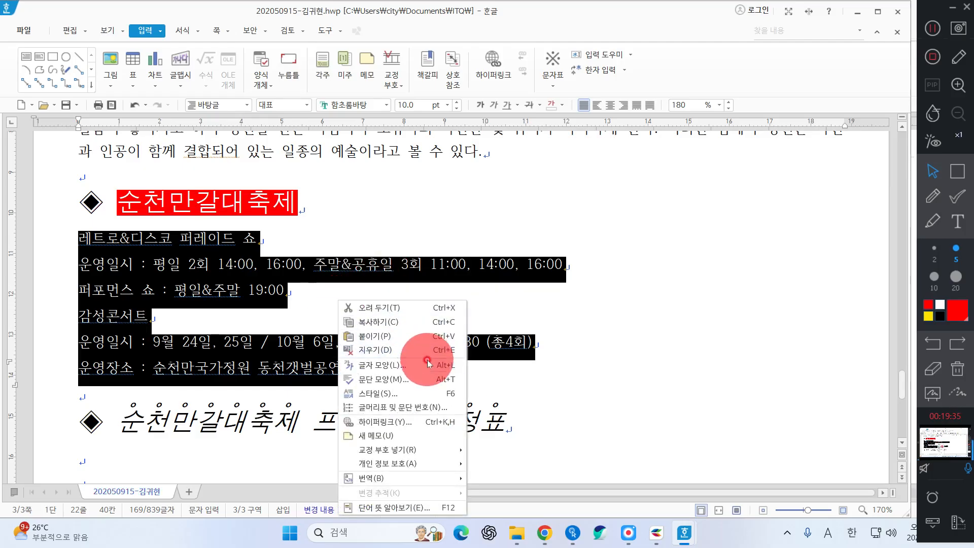
left_click(404, 407)
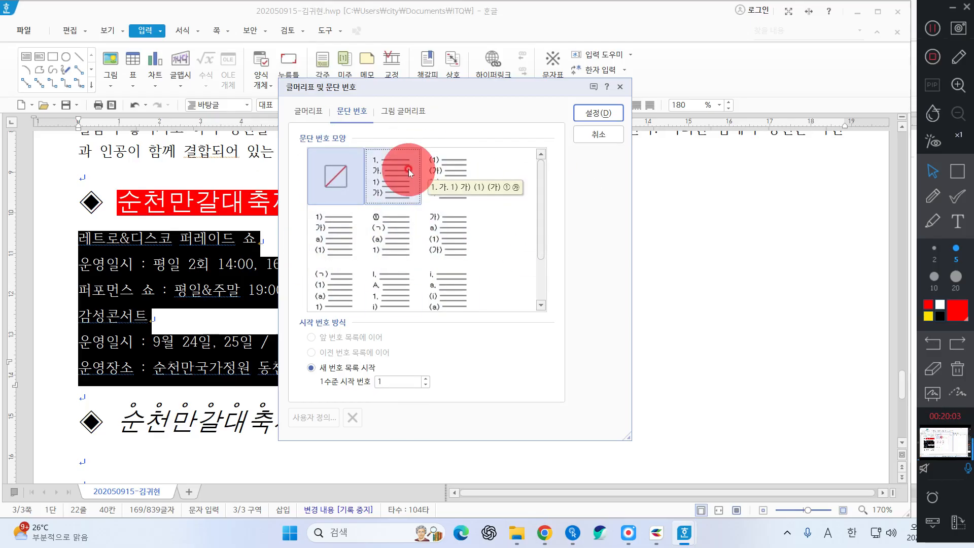
left_click(342, 233)
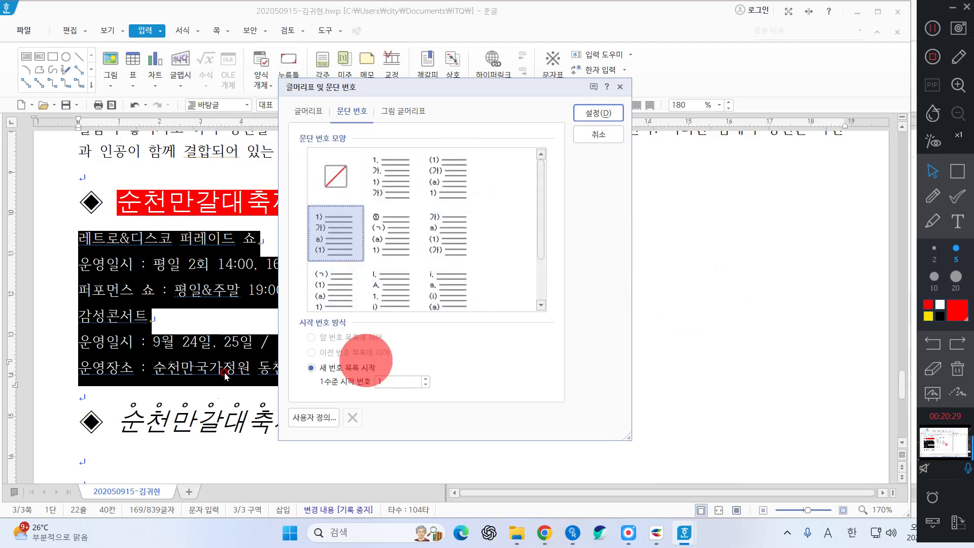
left_click(387, 175)
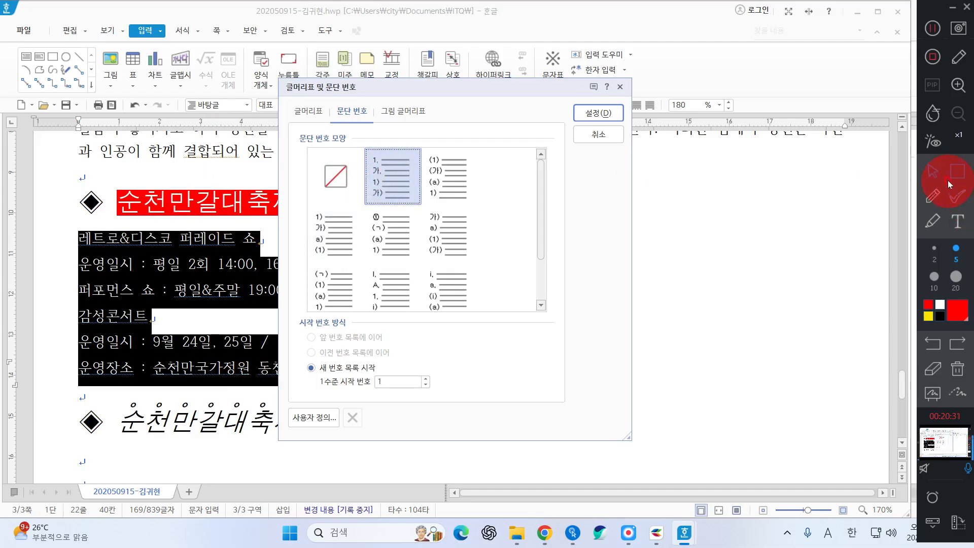
left_click(950, 180)
mouse_move(349, 136)
left_mouse_down()
mouse_move(409, 205)
mouse_move(428, 202)
mouse_move(391, 218)
mouse_move(435, 174)
mouse_move(431, 207)
left_mouse_up()
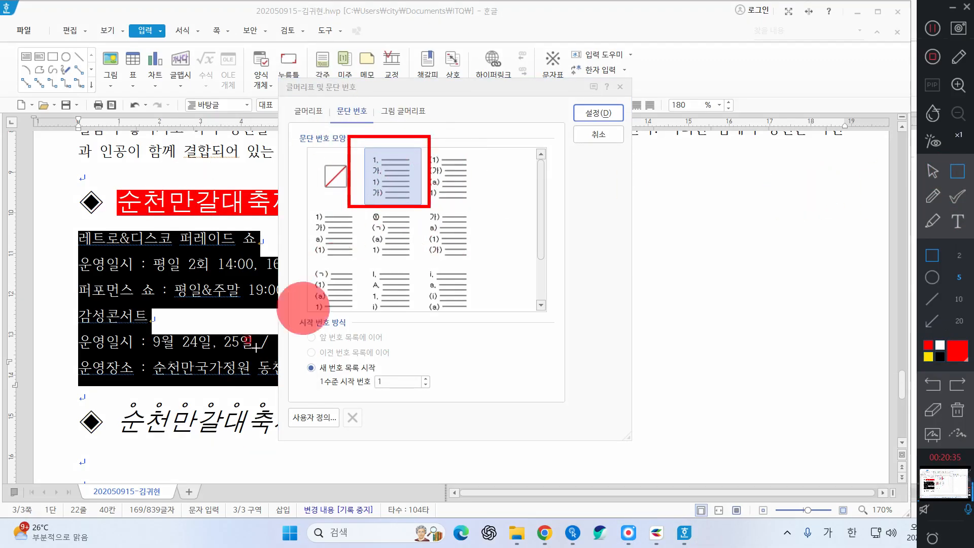
left_click_drag(268, 404, 348, 441)
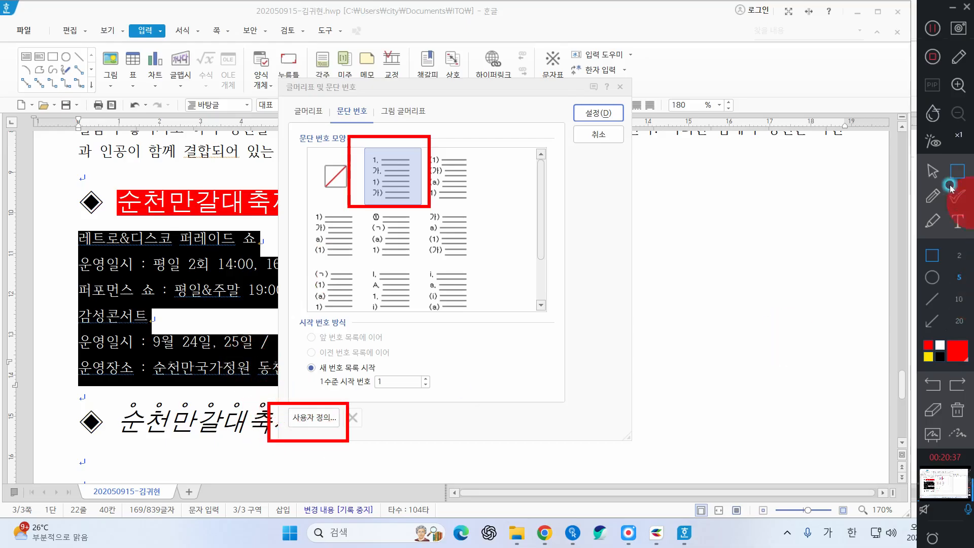
left_click(932, 171)
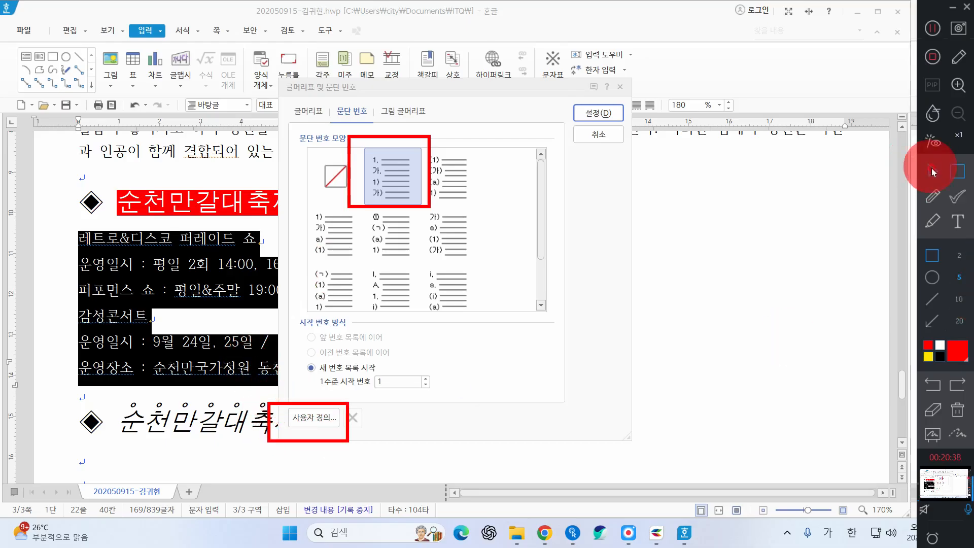
left_click(312, 422)
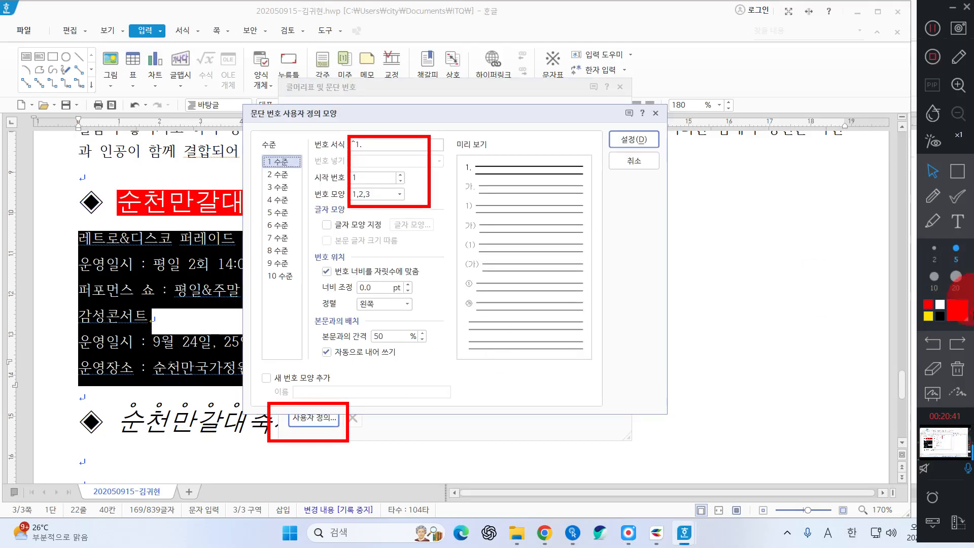
Set the level 1 number shape to A,B,C in the custom numbering dialog
left_click(963, 370)
left_click(958, 171)
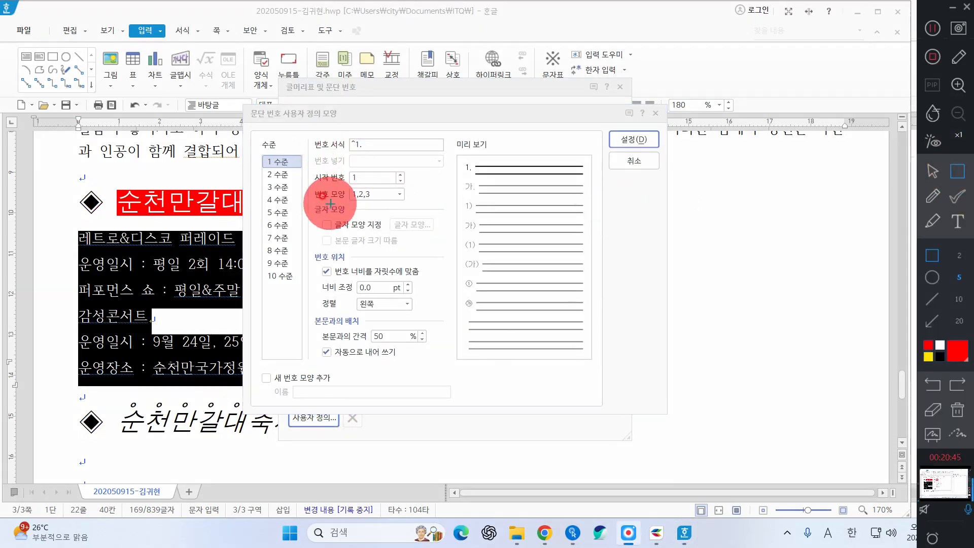
mouse_move(308, 186)
left_mouse_down()
mouse_move(349, 202)
mouse_move(411, 206)
left_mouse_up()
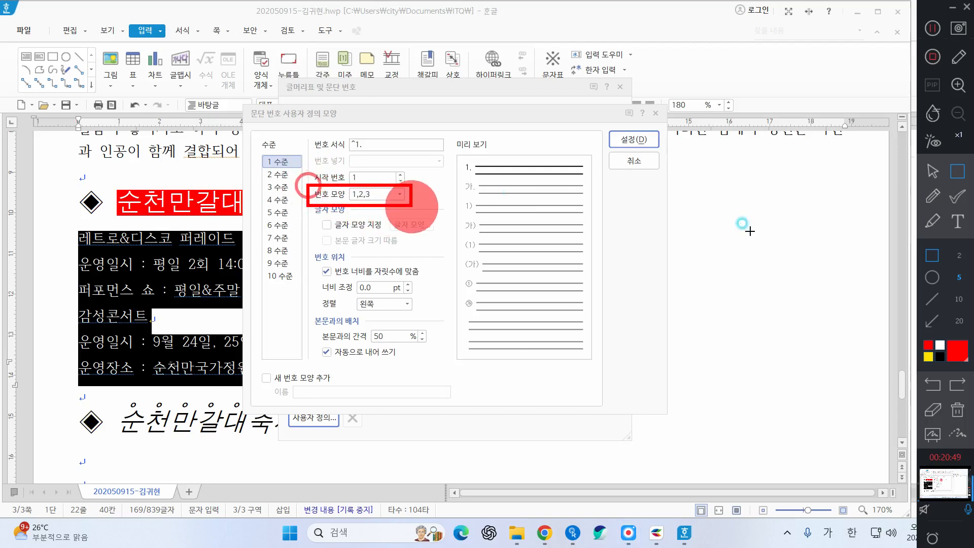
left_click(933, 171)
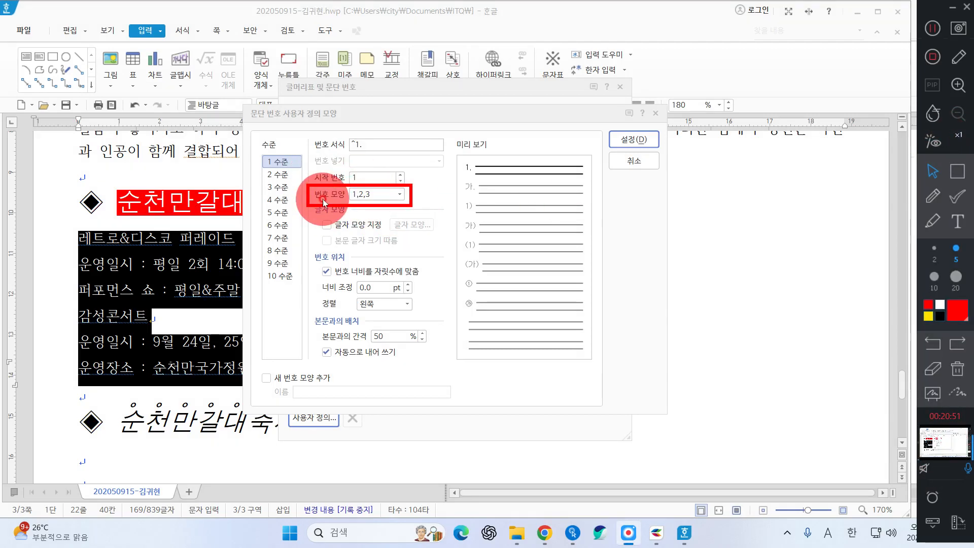
left_click(378, 198)
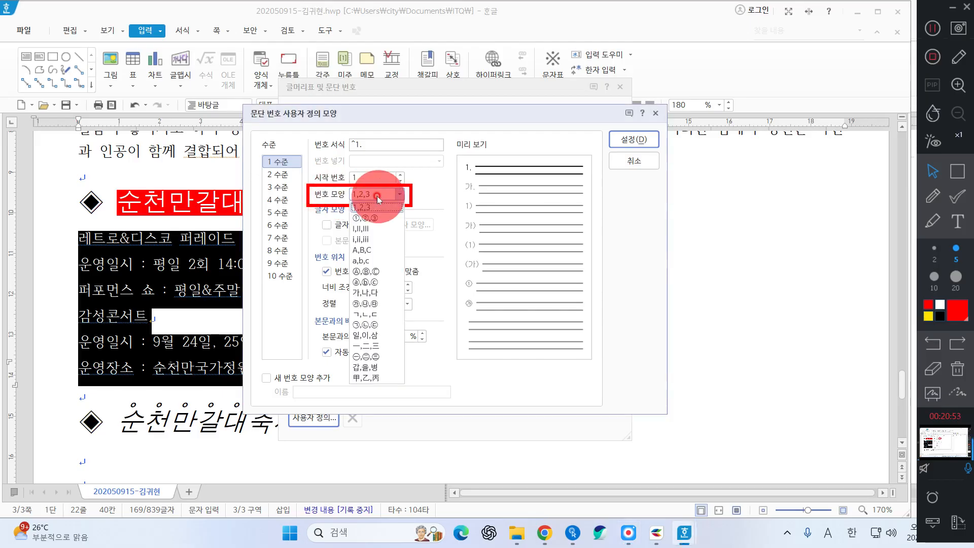
left_click(363, 250)
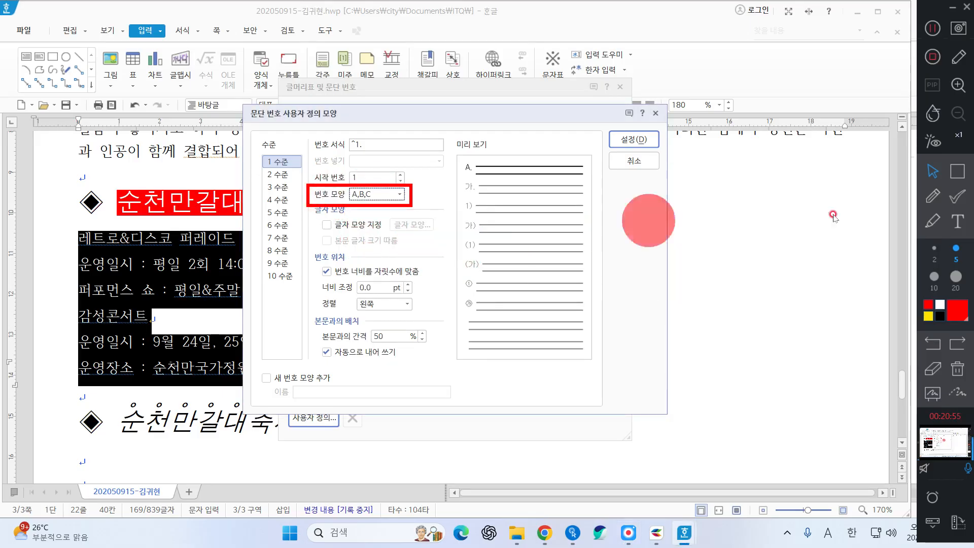
Right-align the first-level numbers
left_click(957, 171)
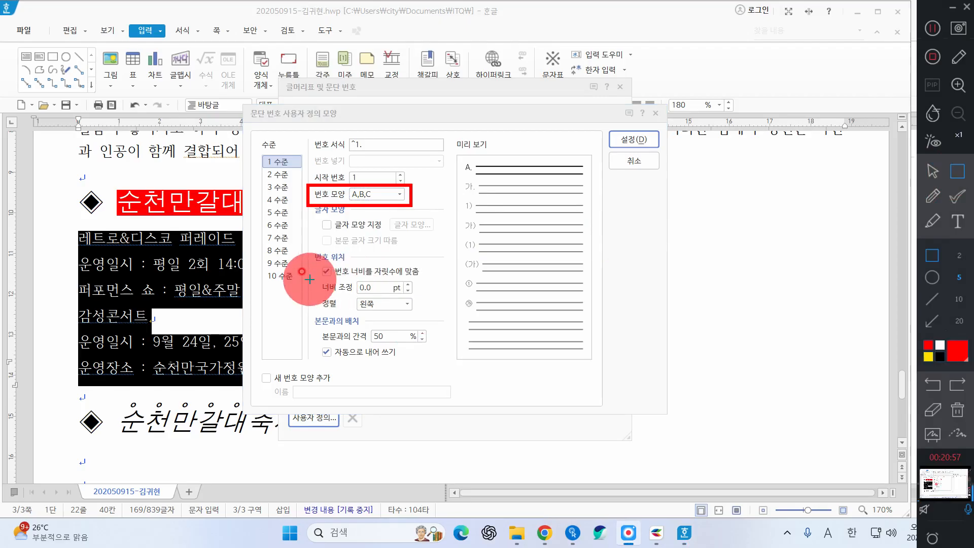
left_click_drag(316, 275, 422, 301)
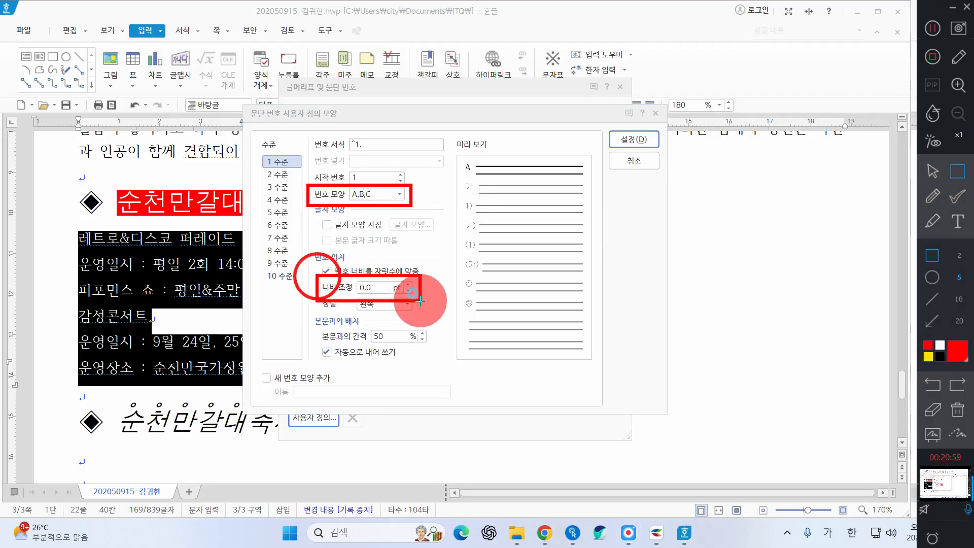
left_click(933, 171)
left_click(180, 295)
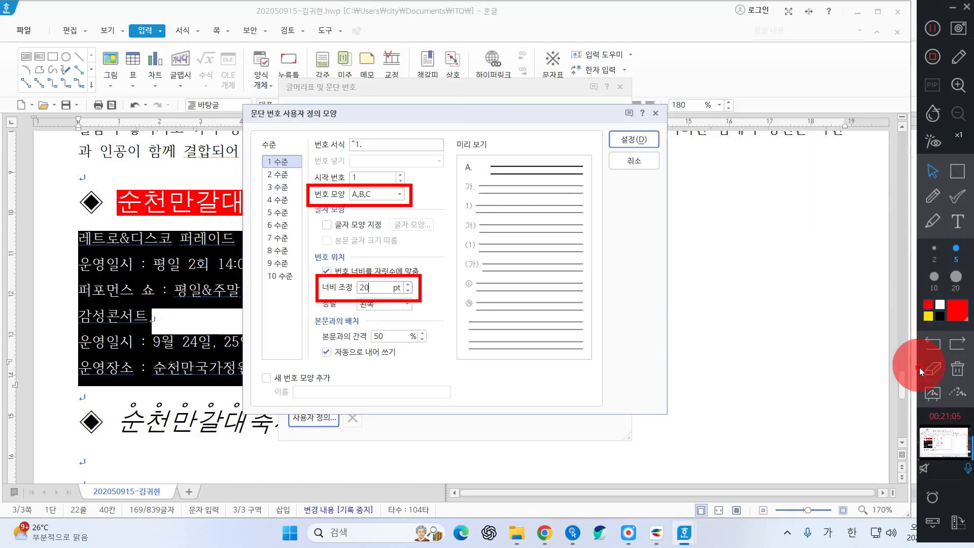
left_click(401, 304)
left_click(401, 338)
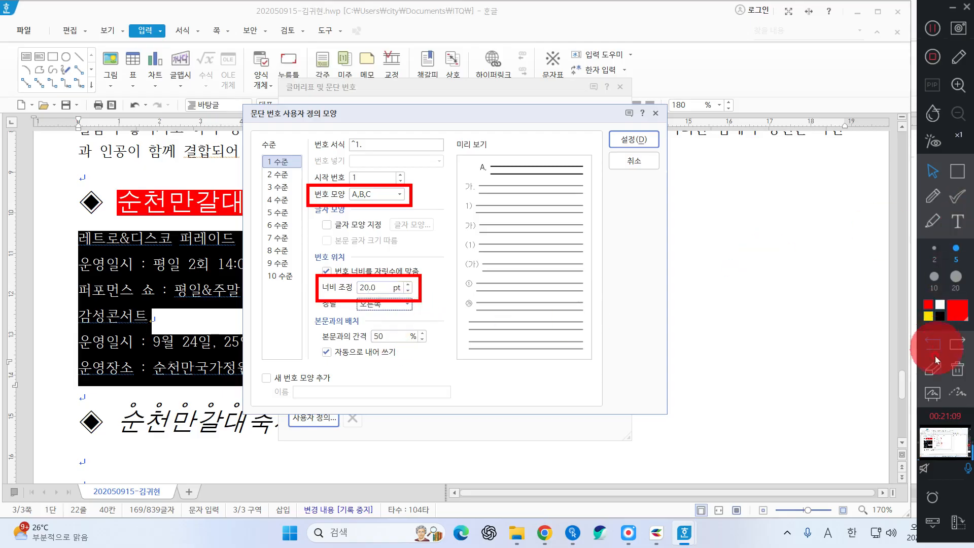
left_click(933, 369)
left_click(369, 287)
Review the level 1 settings, previewing 'A.' at 20 pt width
left_click(958, 171)
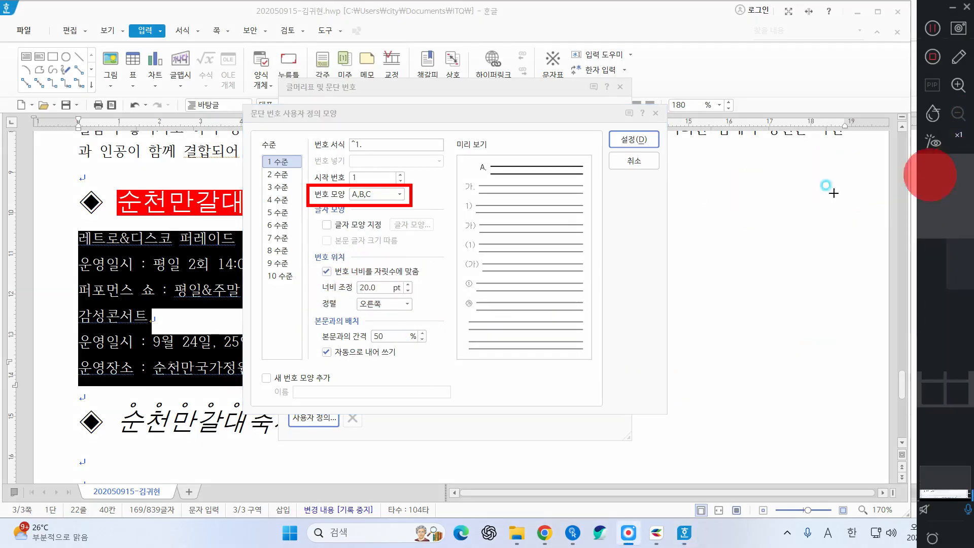
mouse_move(311, 278)
left_mouse_down()
mouse_move(416, 326)
mouse_move(421, 318)
left_mouse_up()
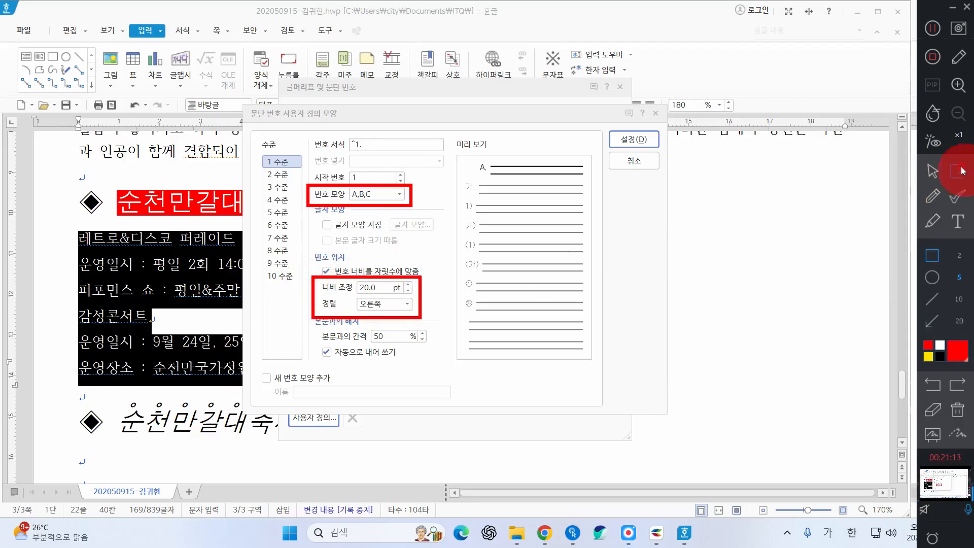
left_click(933, 196)
mouse_move(361, 183)
left_mouse_down()
mouse_move(387, 184)
mouse_move(374, 192)
mouse_move(381, 203)
left_mouse_up()
left_click_drag(356, 274, 372, 275)
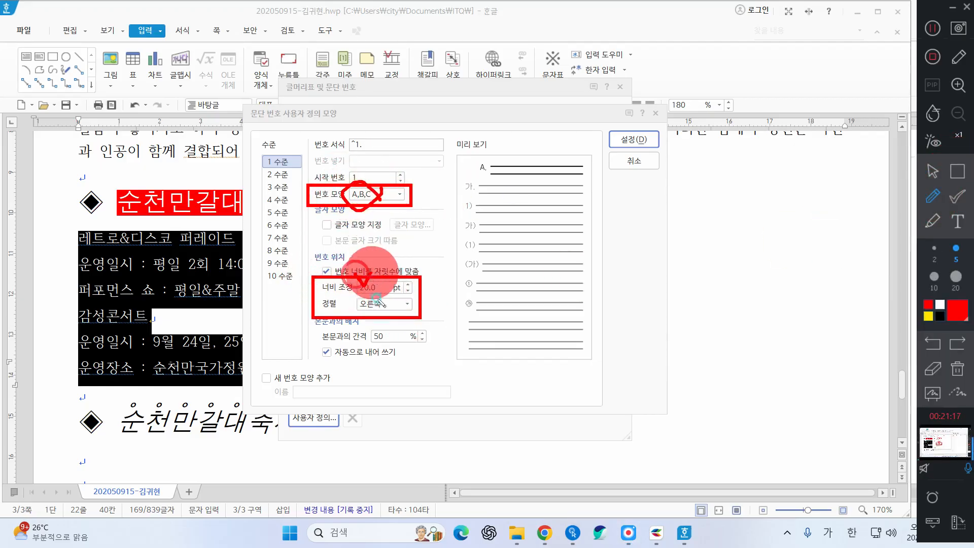
left_click(931, 346)
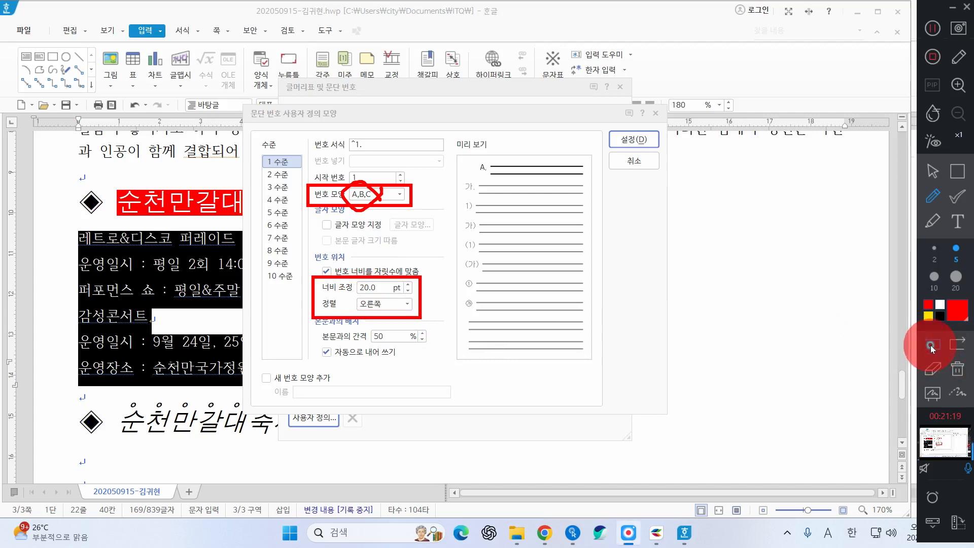
left_click(958, 172)
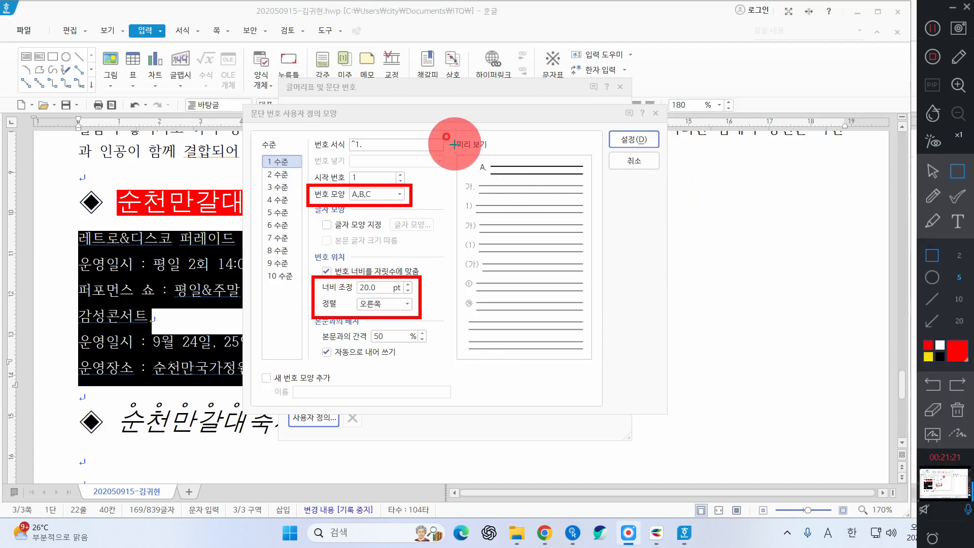
mouse_move(455, 144)
left_mouse_down()
mouse_move(558, 187)
mouse_move(587, 186)
left_mouse_up()
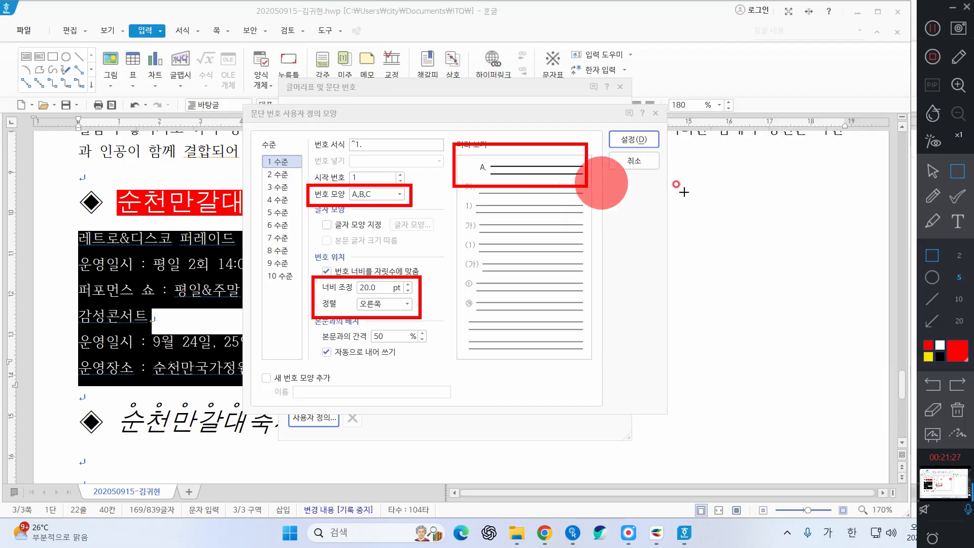
left_click(933, 382)
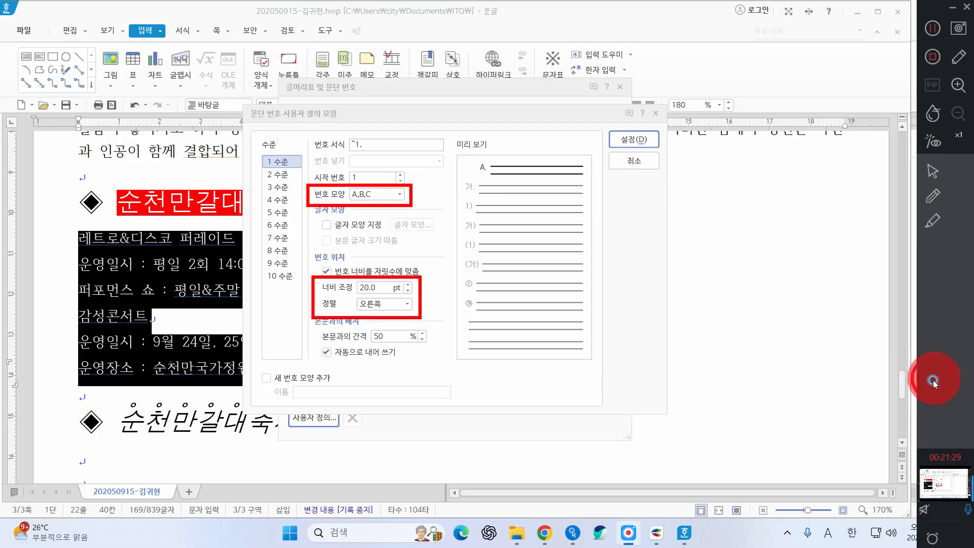
left_click(934, 381)
left_click(933, 170)
left_click(968, 171)
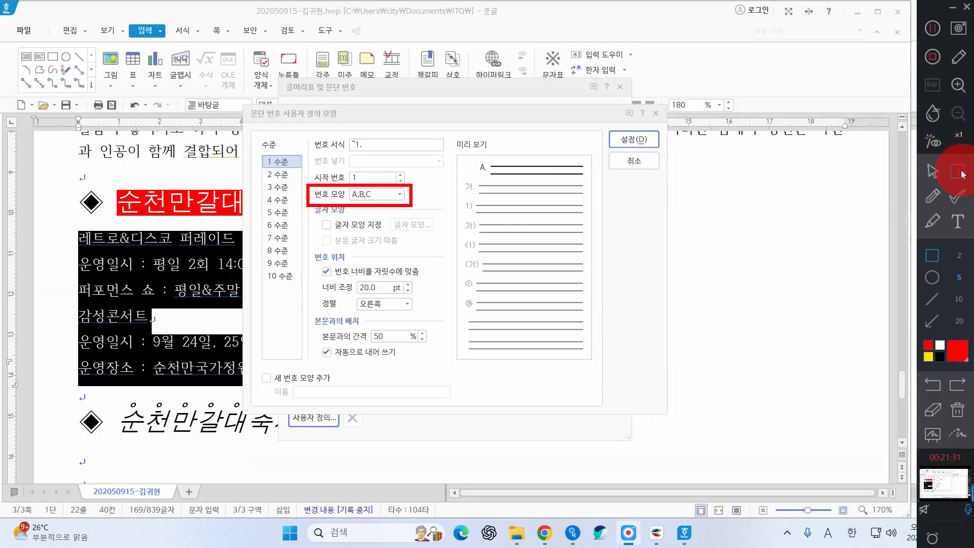
left_click_drag(246, 164, 293, 185)
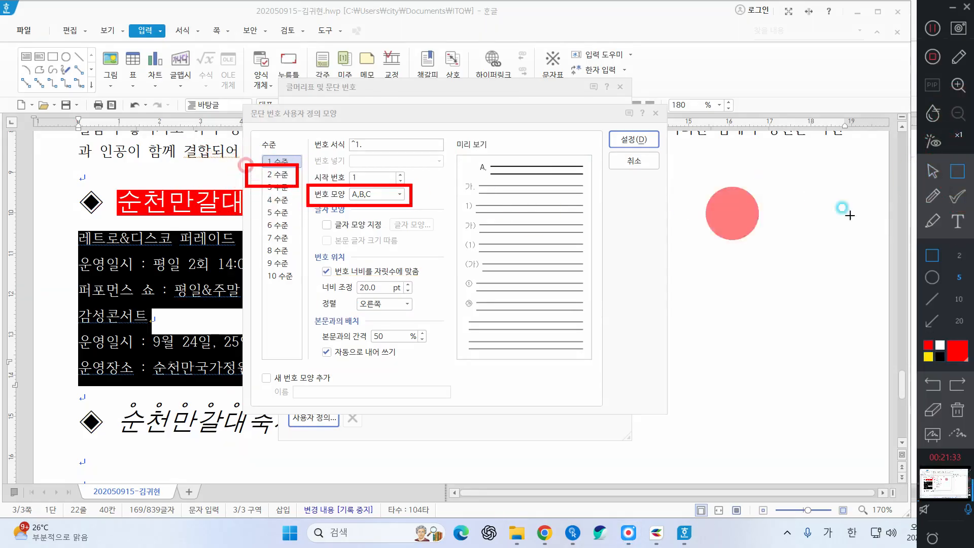
Set the level 2 number shape to circled ㉮,㉯,㉰
left_click(933, 177)
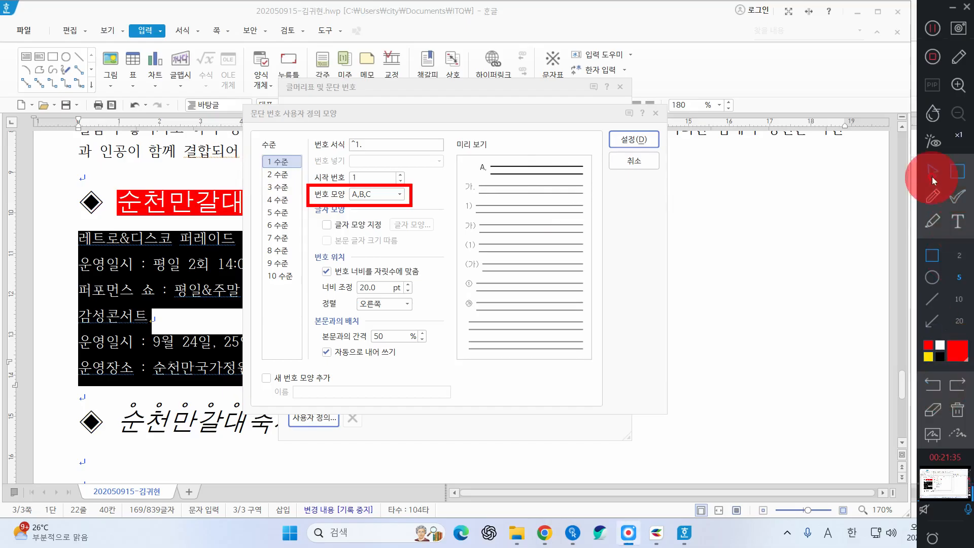
left_click(278, 174)
left_click(388, 194)
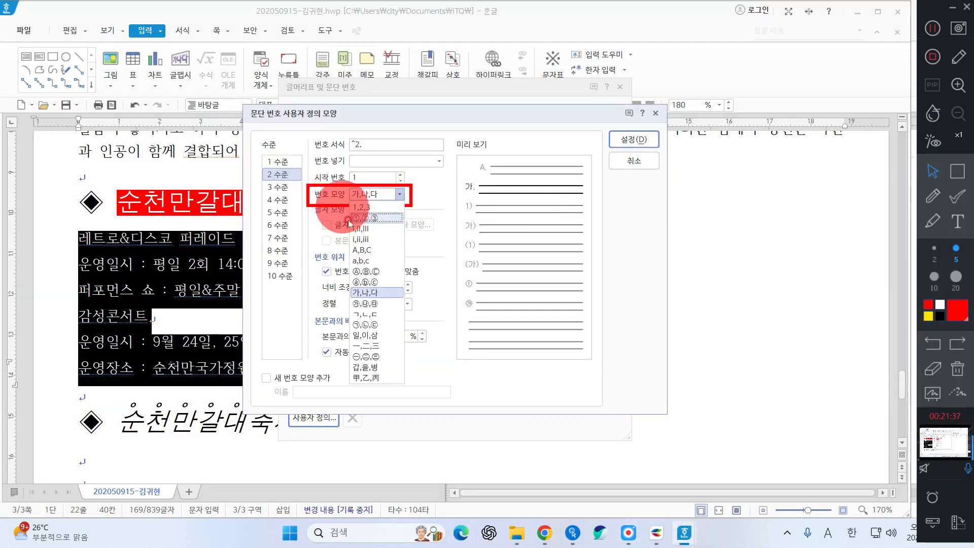
left_click(374, 283)
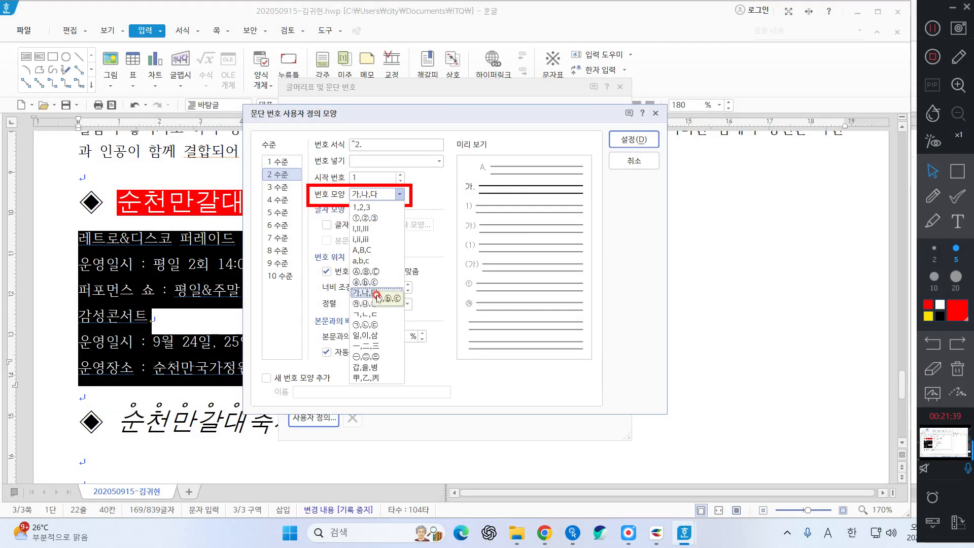
left_click(377, 305)
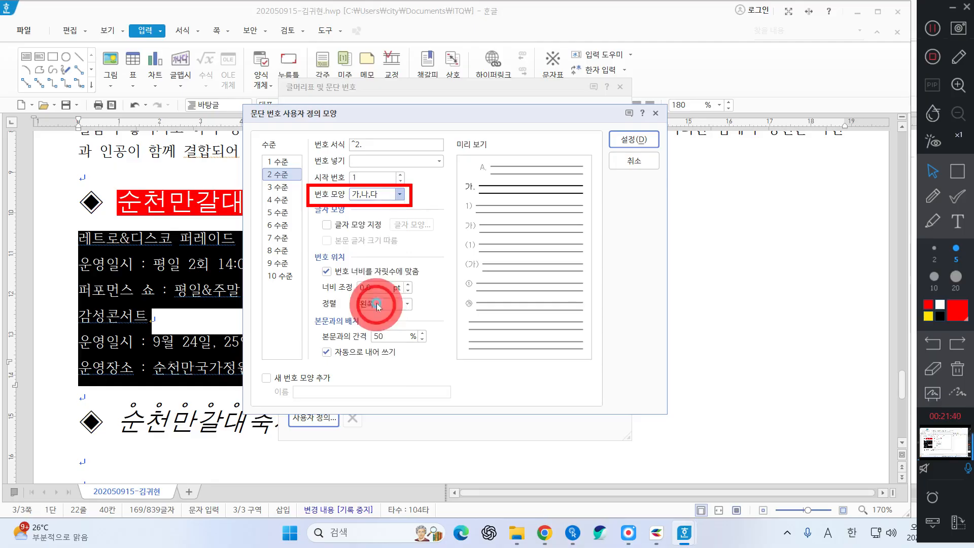
left_click(370, 194)
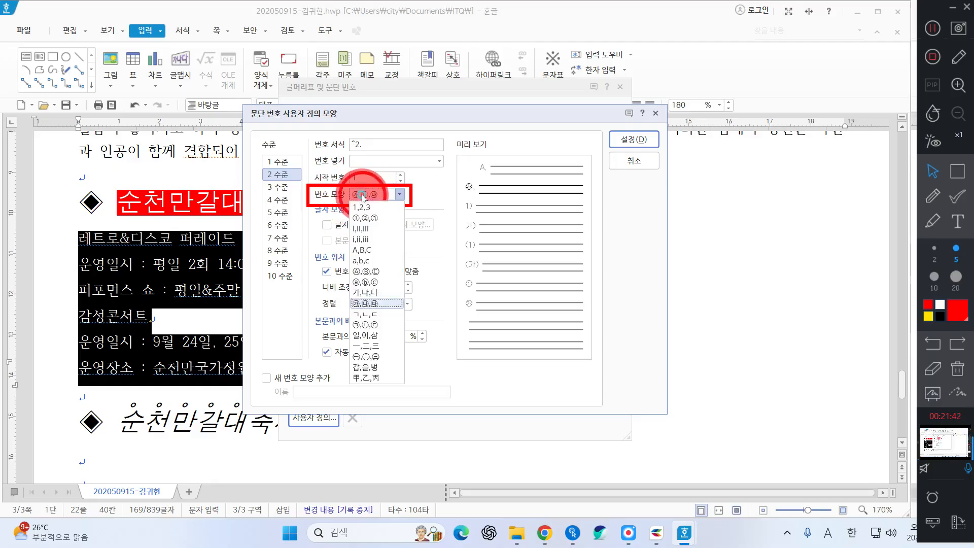
left_click(368, 304)
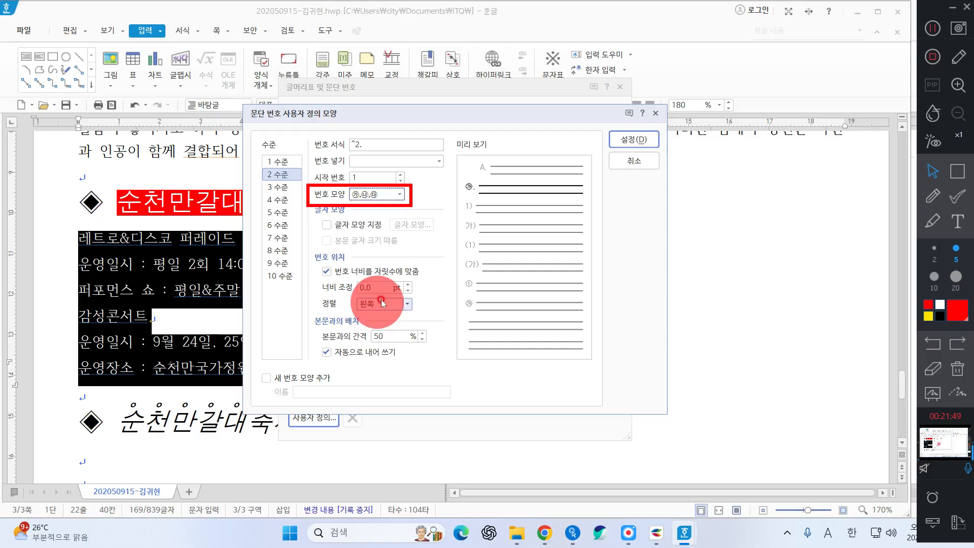
Give level 2 numbers a 30 pt width, right-aligned
left_click_drag(375, 285, 263, 292)
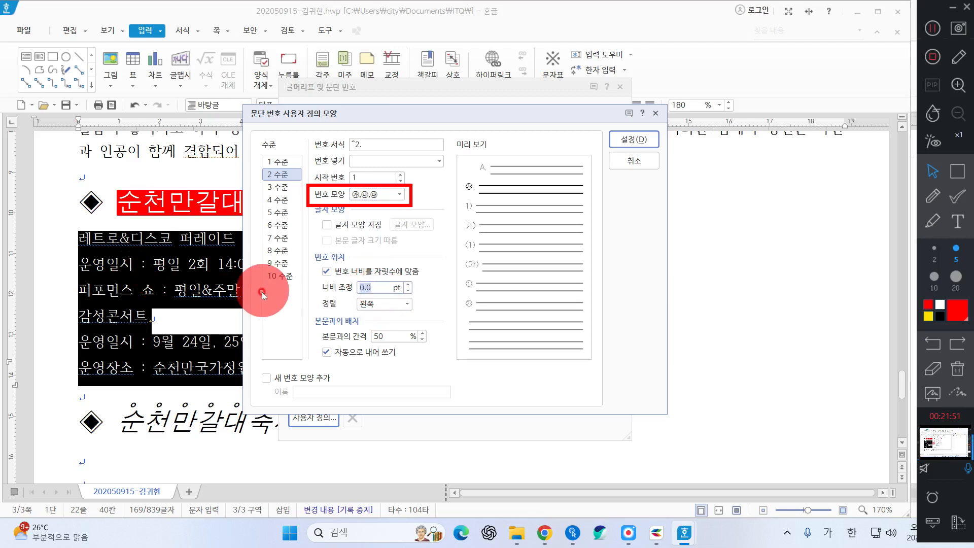
type("30")
key("Tab")
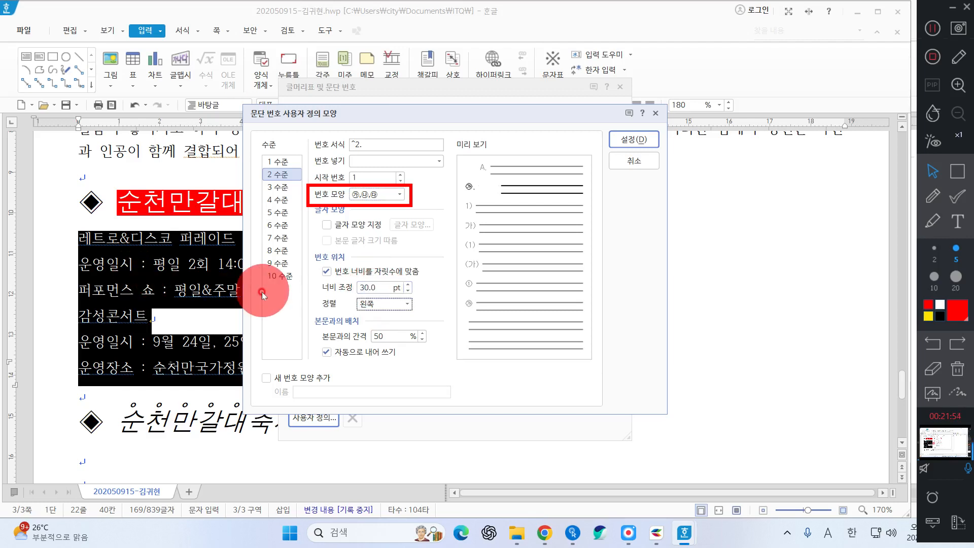
left_click(381, 304)
left_click(395, 340)
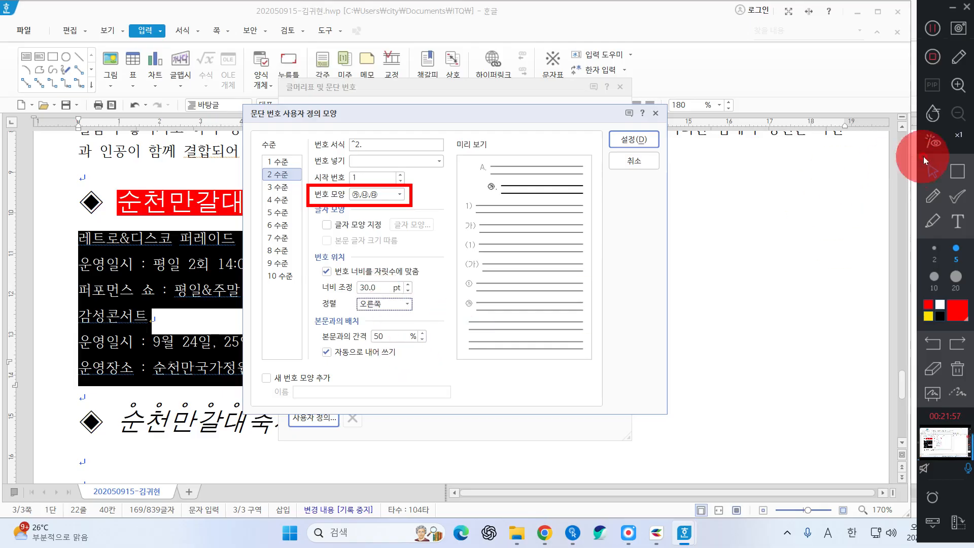
Remove the period from the level 2 format so it reads '^2', and confirm the custom levels
left_click(958, 171)
left_click_drag(488, 179, 507, 195)
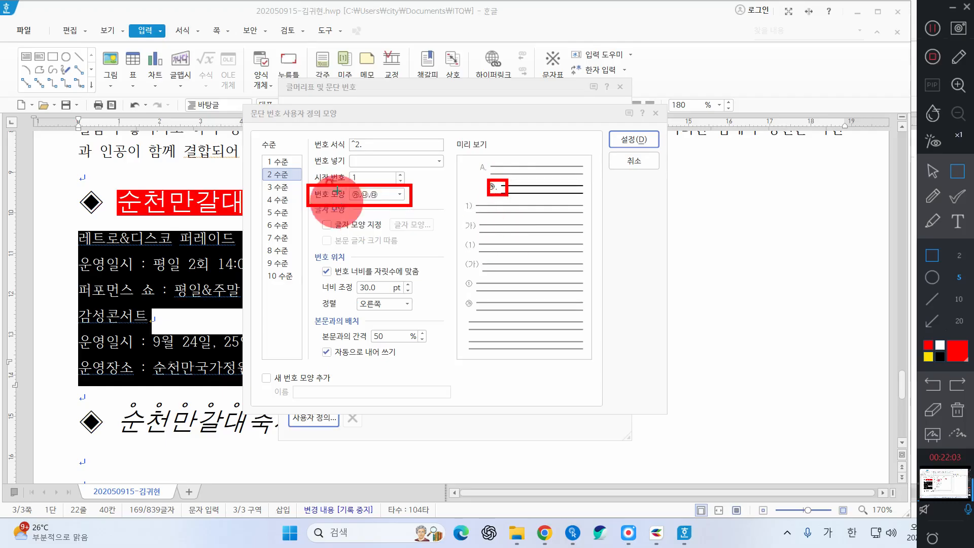
left_click_drag(304, 132, 368, 155)
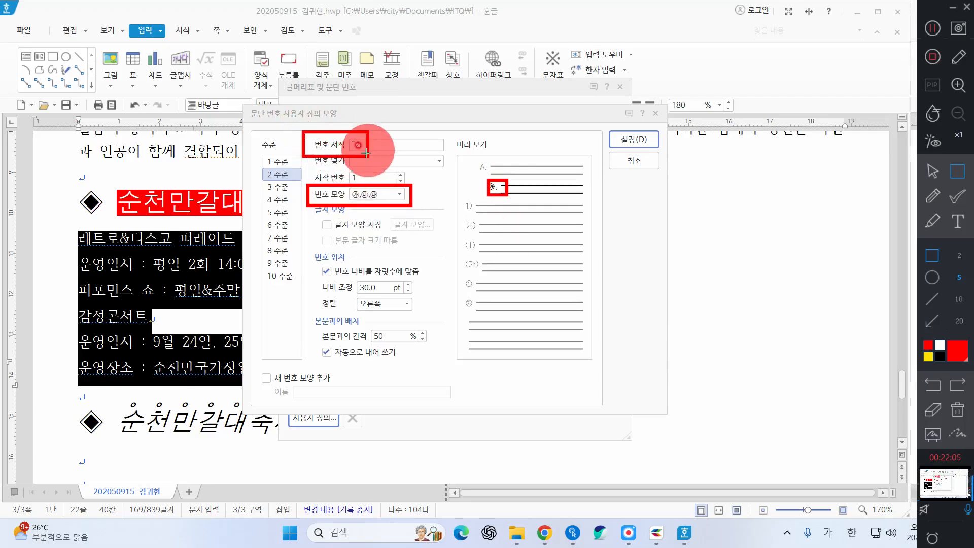
left_click(934, 170)
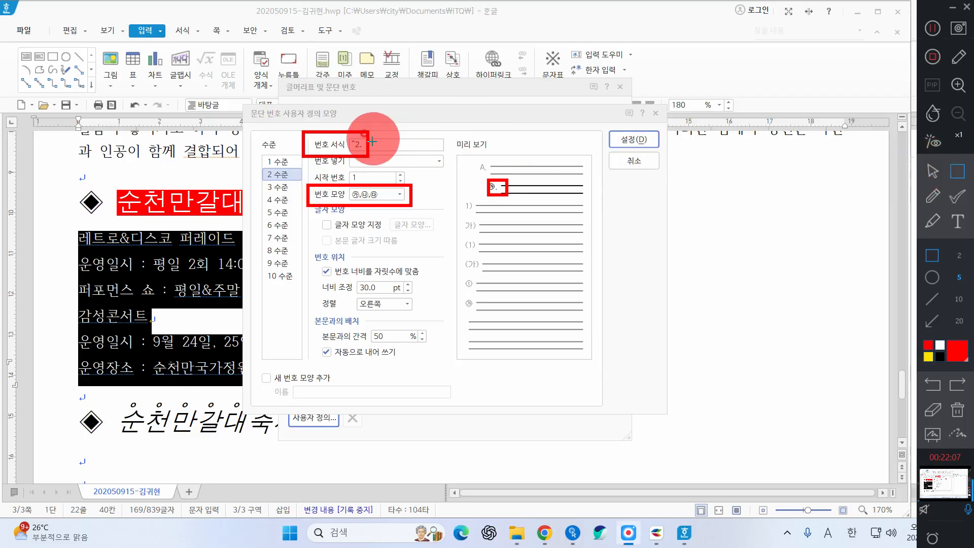
left_click(933, 170)
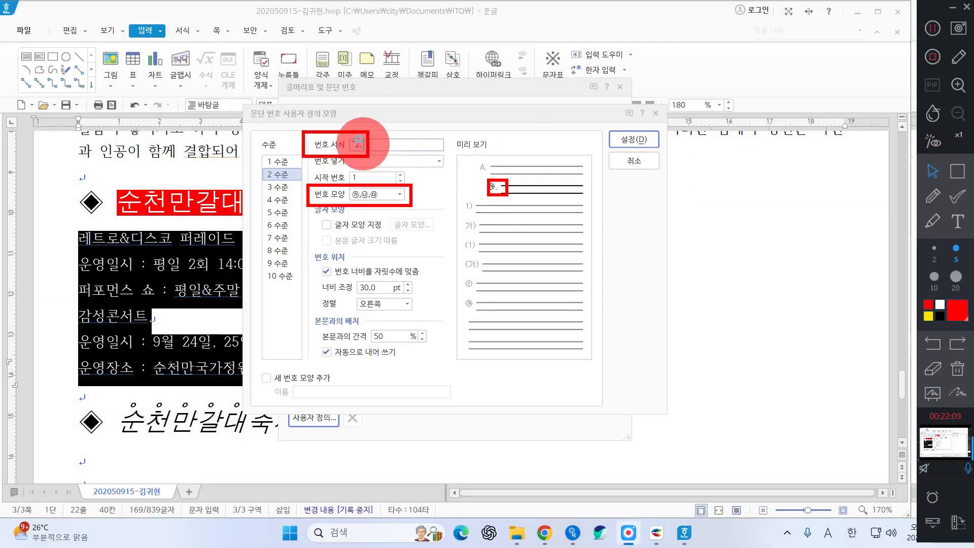
left_click(449, 143)
key("BackSpace")
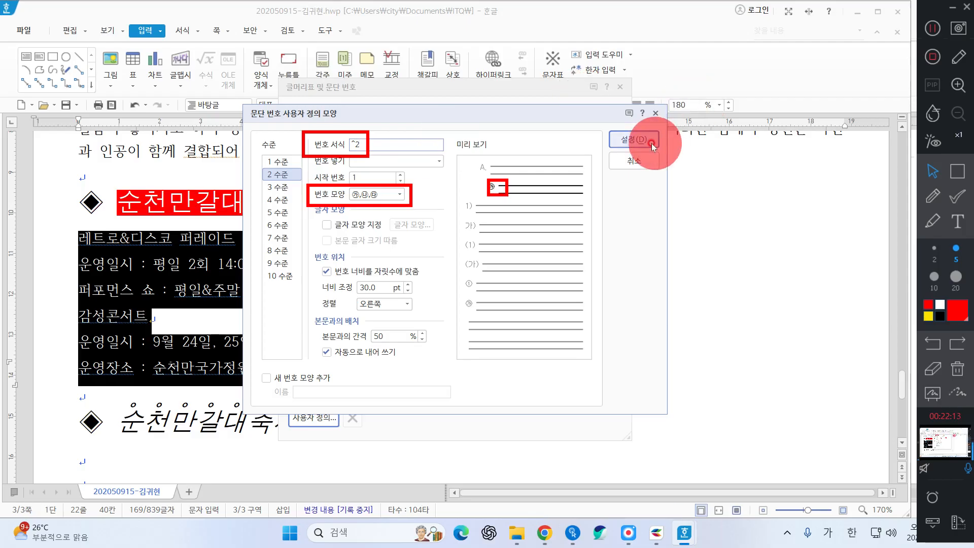
left_click(636, 144)
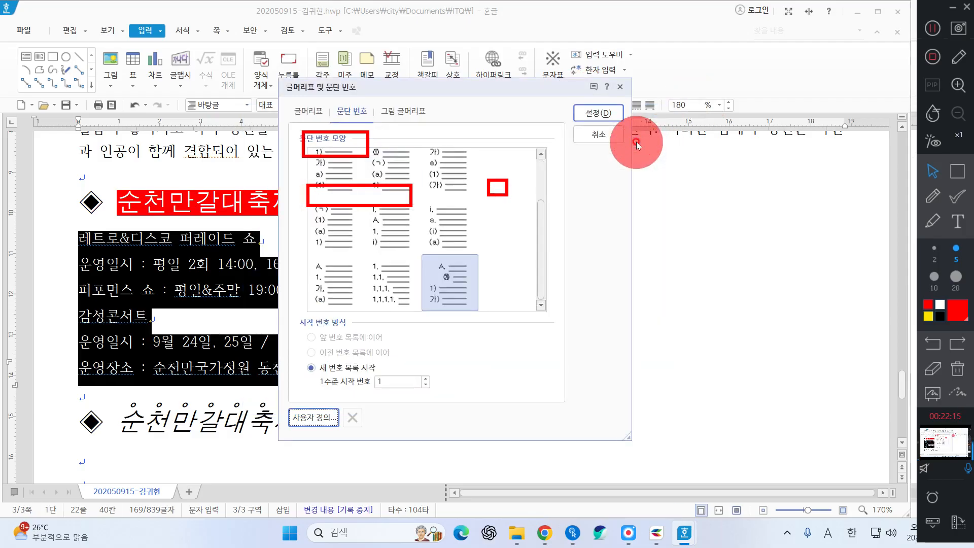
Apply the custom numbering, labelling the six festival lines A. through F
left_click(602, 112)
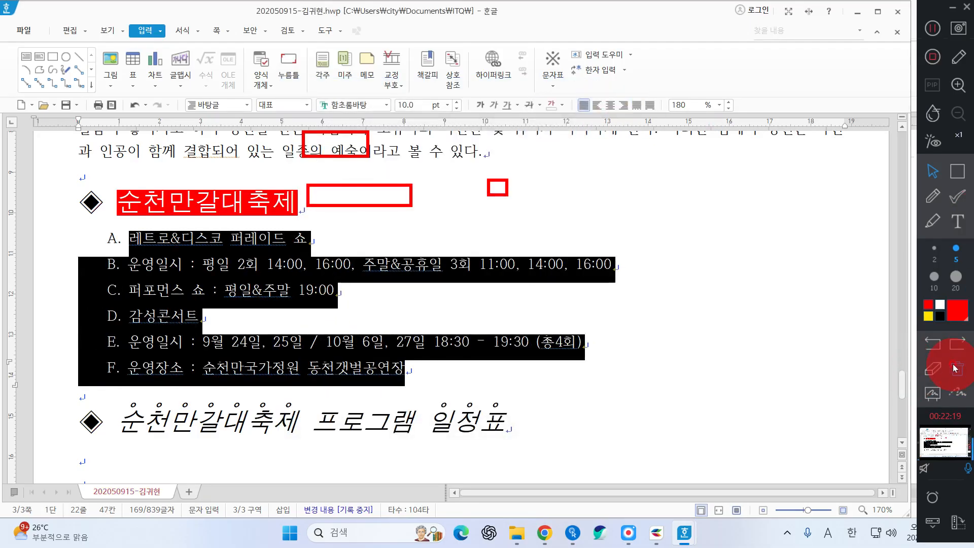
left_click(956, 369)
left_click(957, 171)
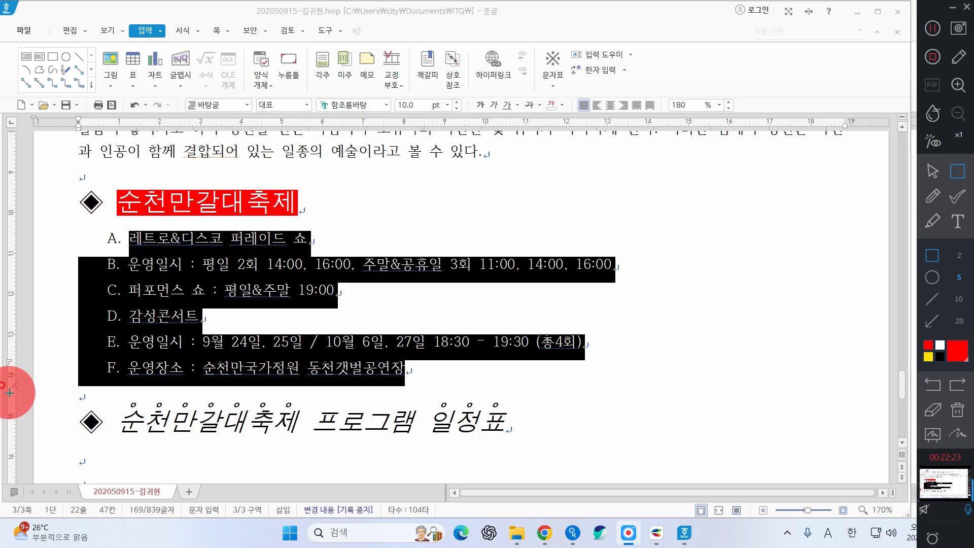
left_click_drag(83, 213, 127, 395)
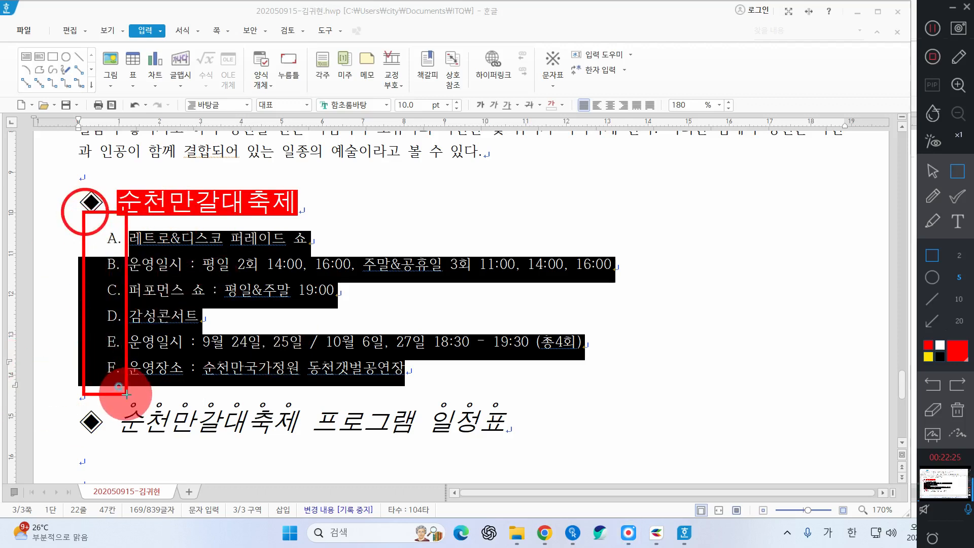
left_click_drag(219, 278, 303, 304)
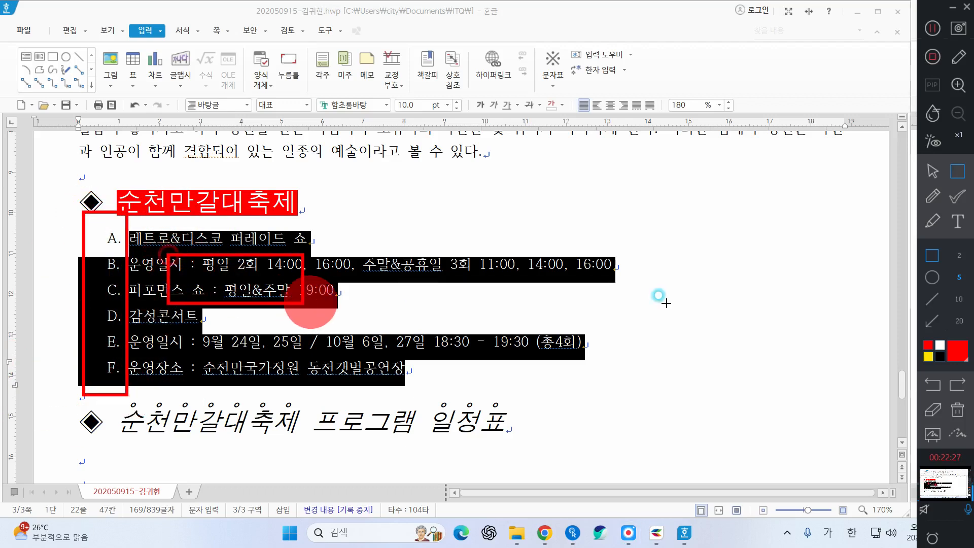
Select numbered lines B and C
left_click(956, 410)
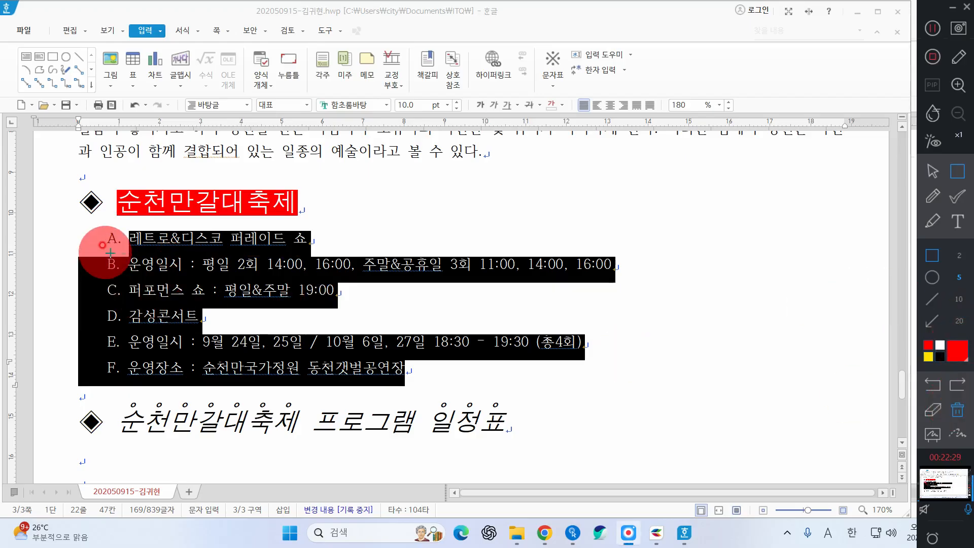
mouse_move(100, 251)
left_mouse_down()
mouse_move(485, 299)
mouse_move(625, 302)
left_mouse_up()
left_click(926, 178)
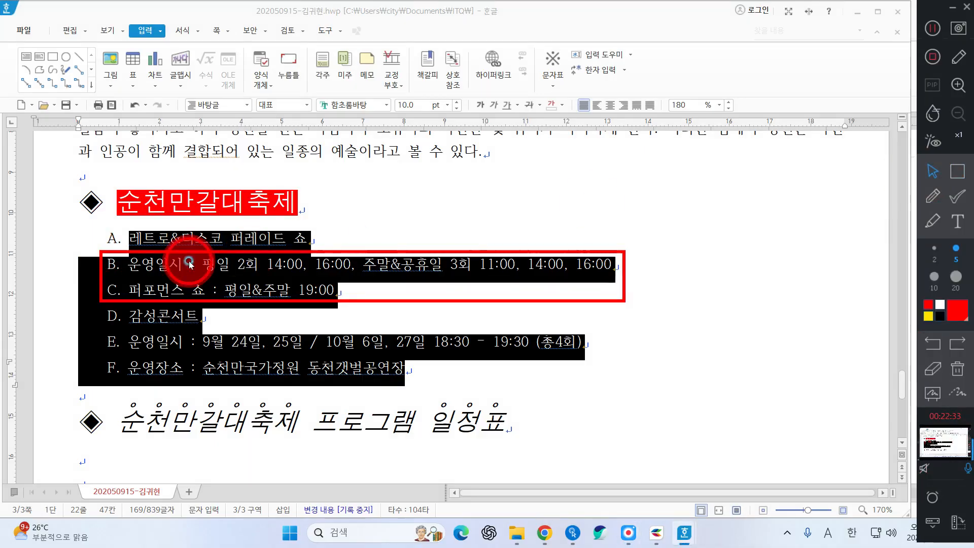
left_click_drag(128, 264, 358, 287)
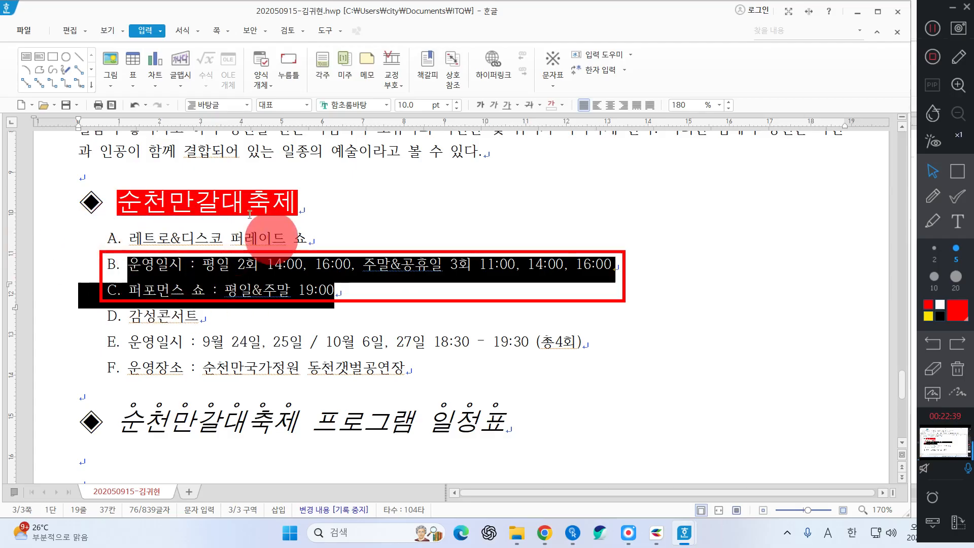
Demote lines B–C and the last two lines to ㉮, ㉯ sub-items with 한 수준 감소
left_click(184, 35)
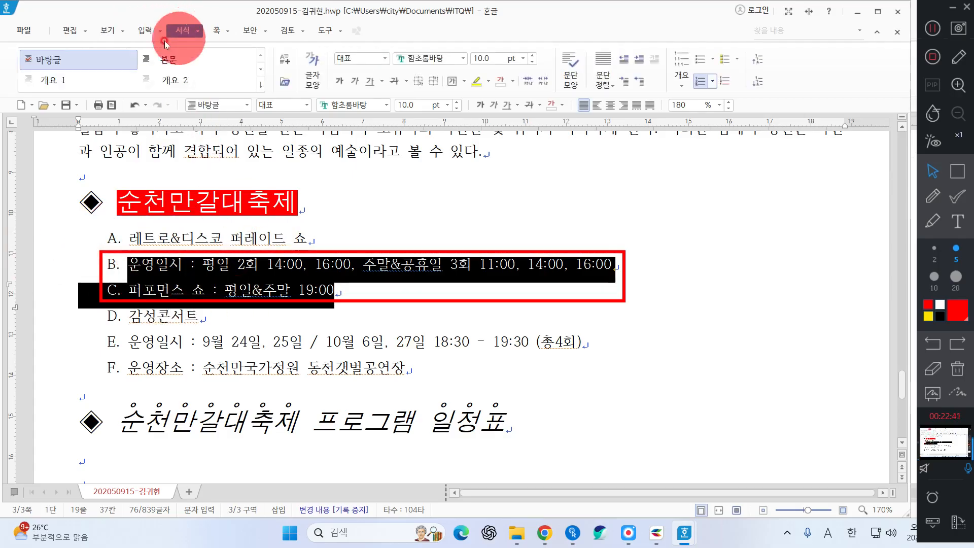
left_click(758, 82)
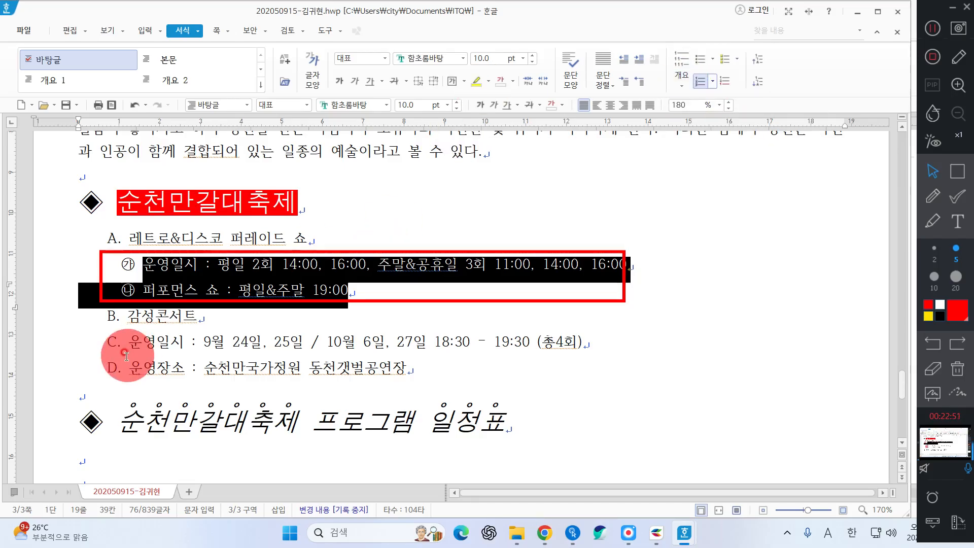
left_click_drag(129, 342, 354, 394)
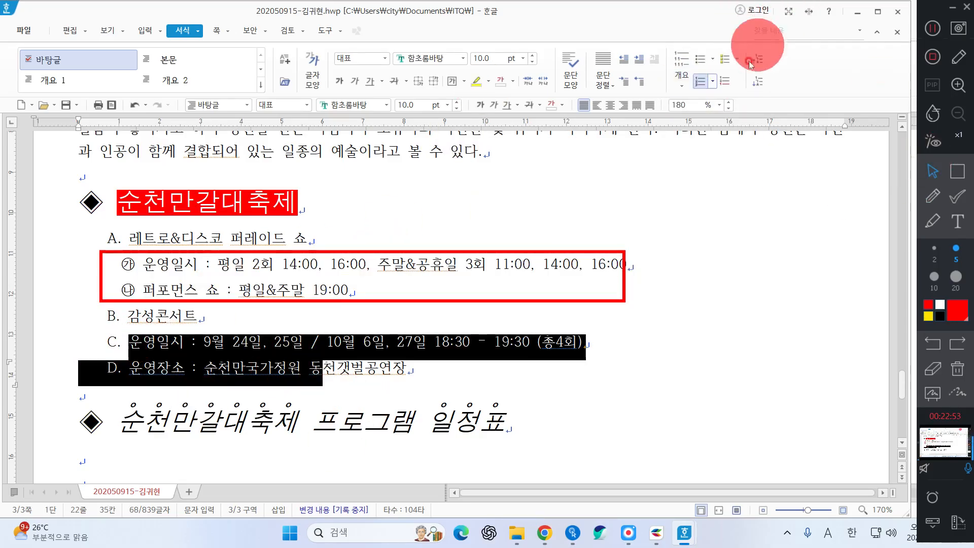
left_click(758, 84)
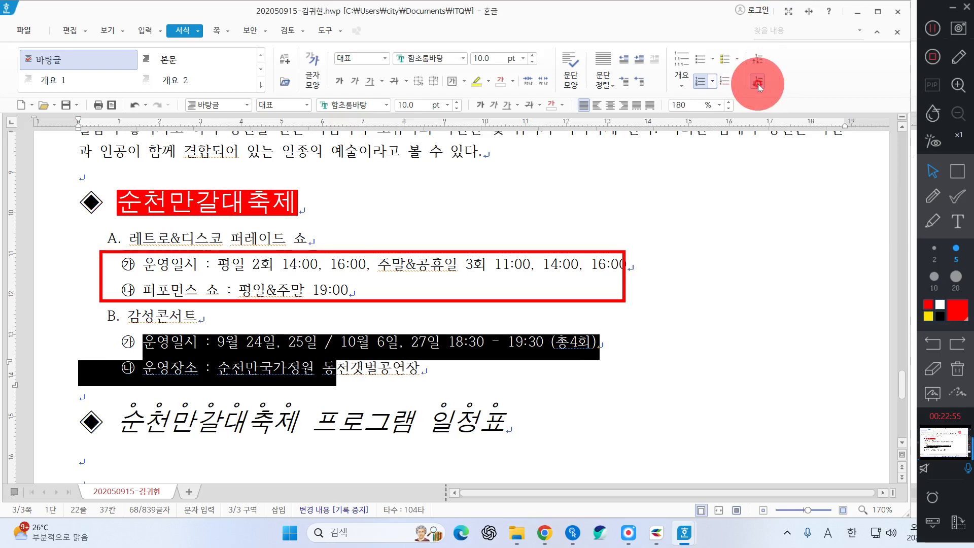
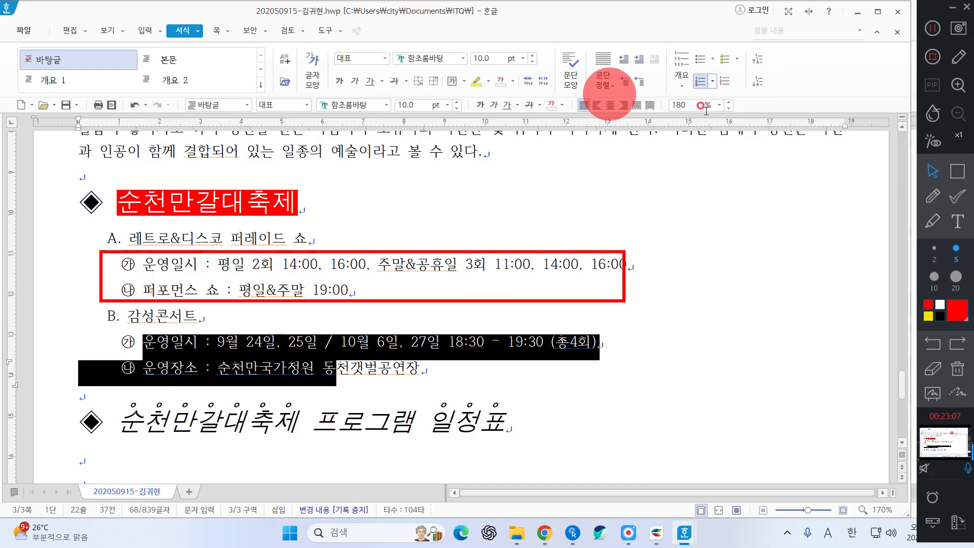
Delete the extra blank line under the title and add a fresh 함초롬바탕 10pt empty line
left_click(934, 173)
scroll(282, 272, "down", 3)
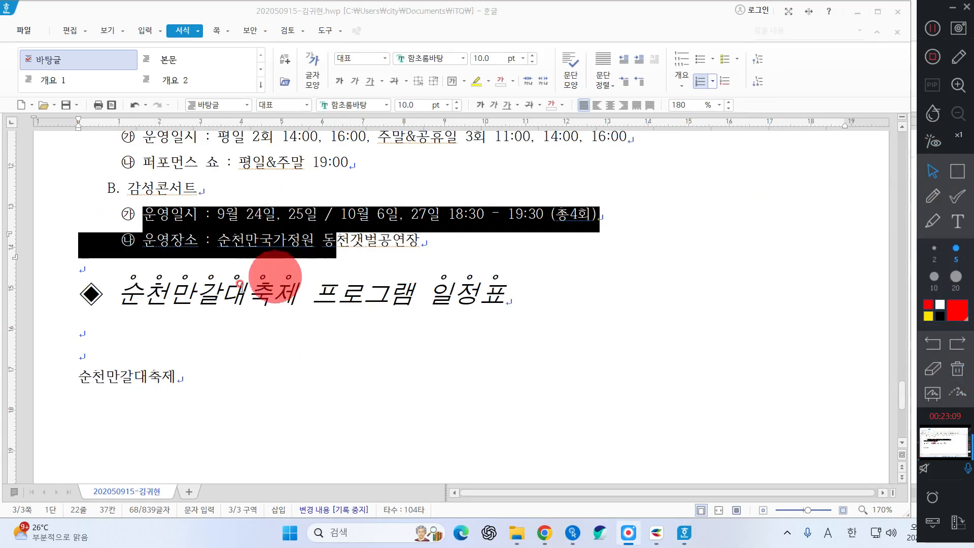
left_click(91, 335)
left_click(536, 297)
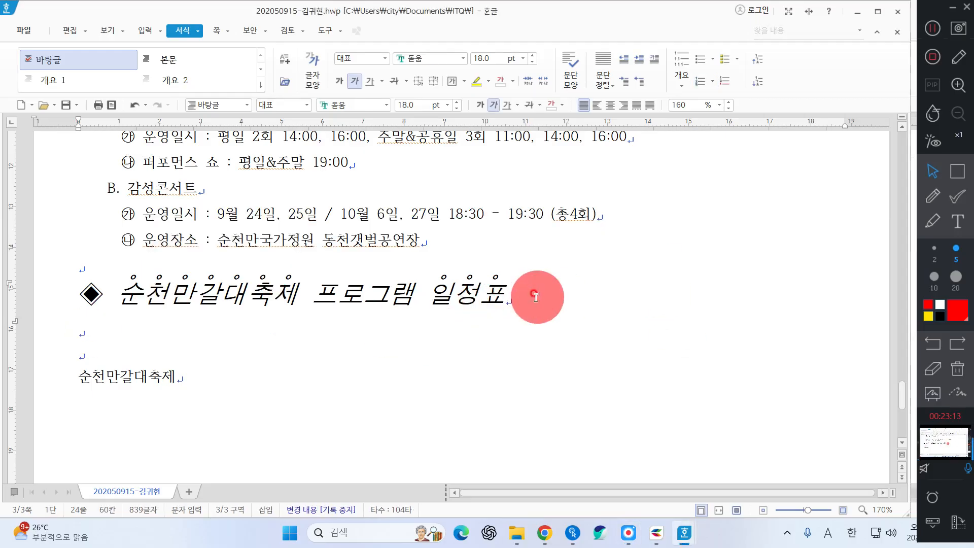
key("Delete")
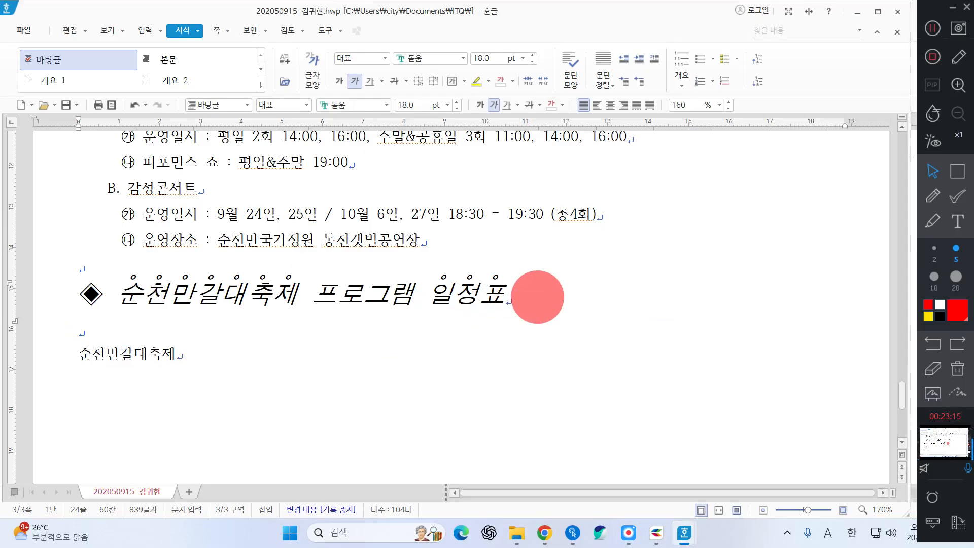
key("Return")
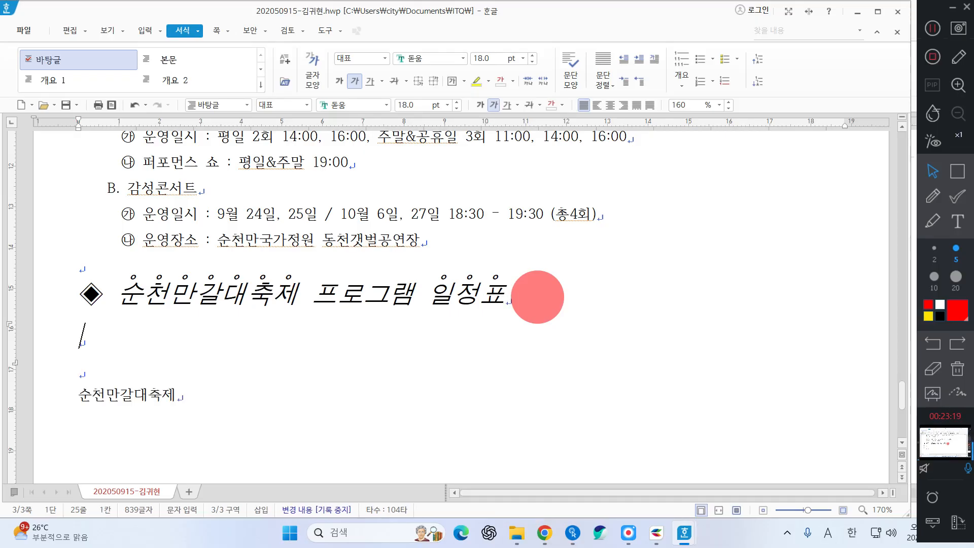
key("ctrl+1")
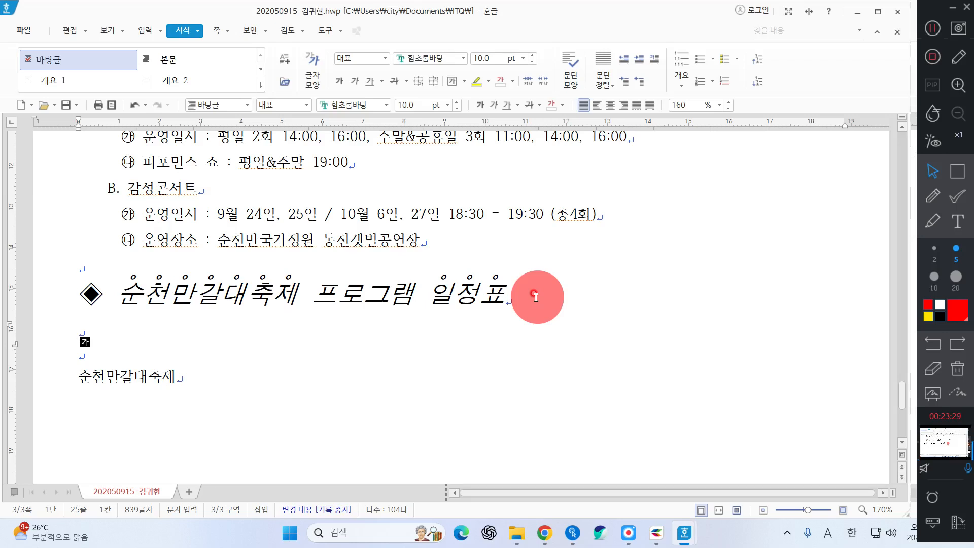
Create a table with 줄 개수 5 and 칸 개수 5 via 표 만들기
left_click(144, 31)
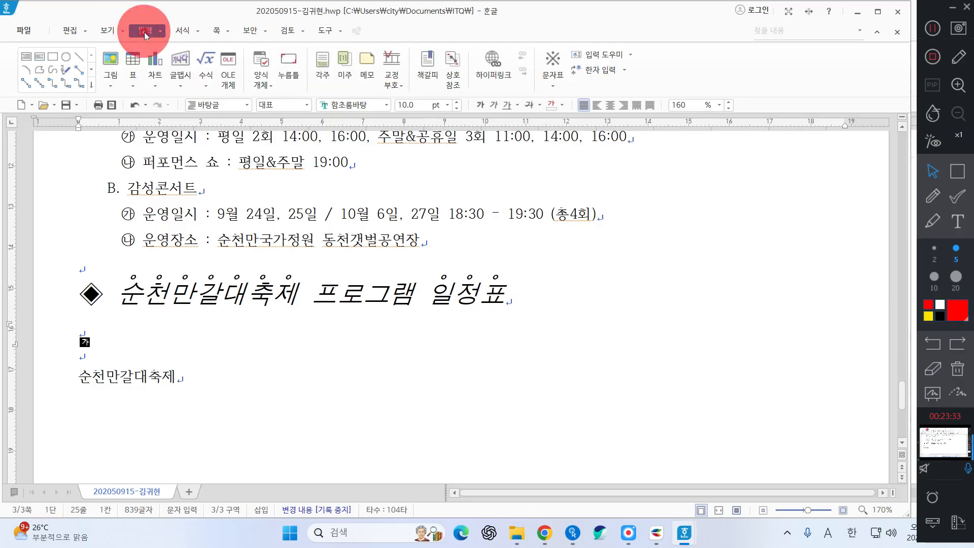
left_click(138, 62)
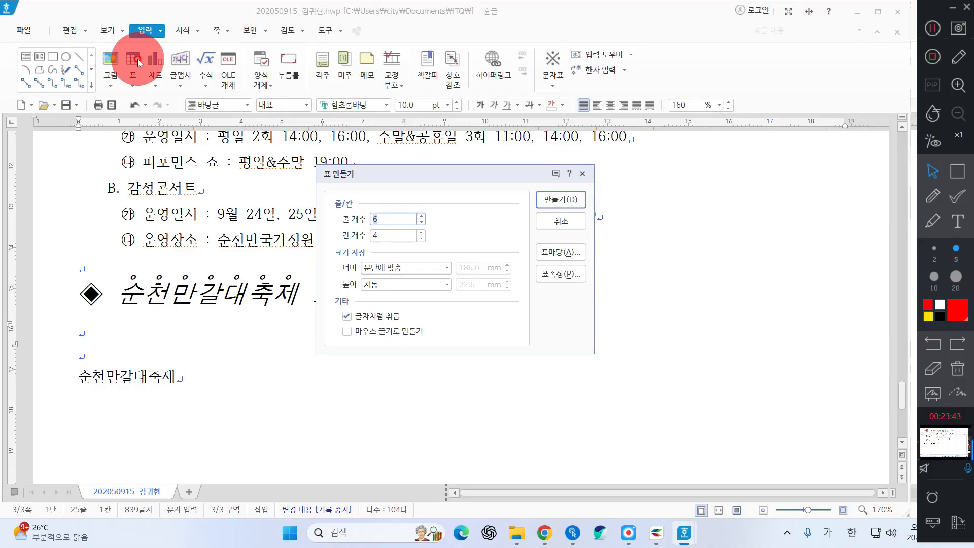
key("Tab")
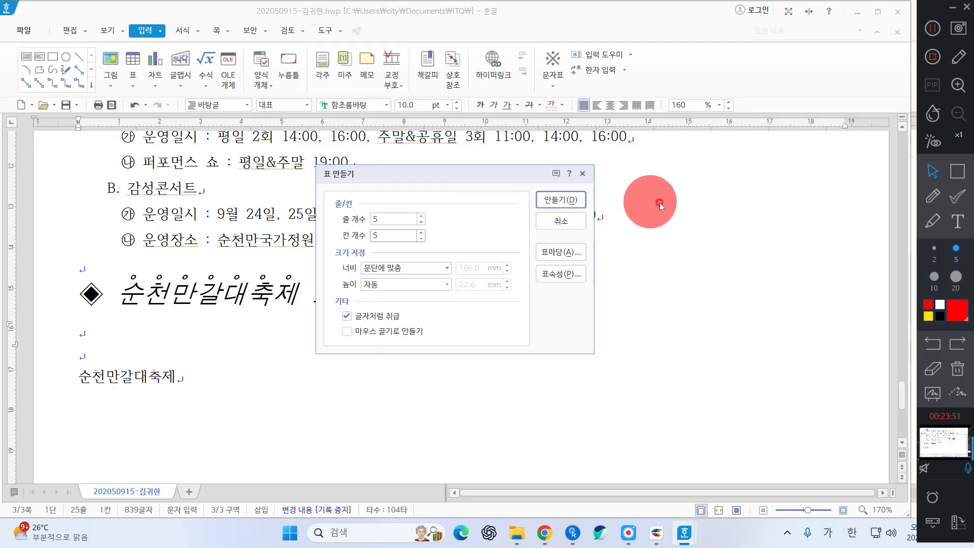
left_click(572, 196)
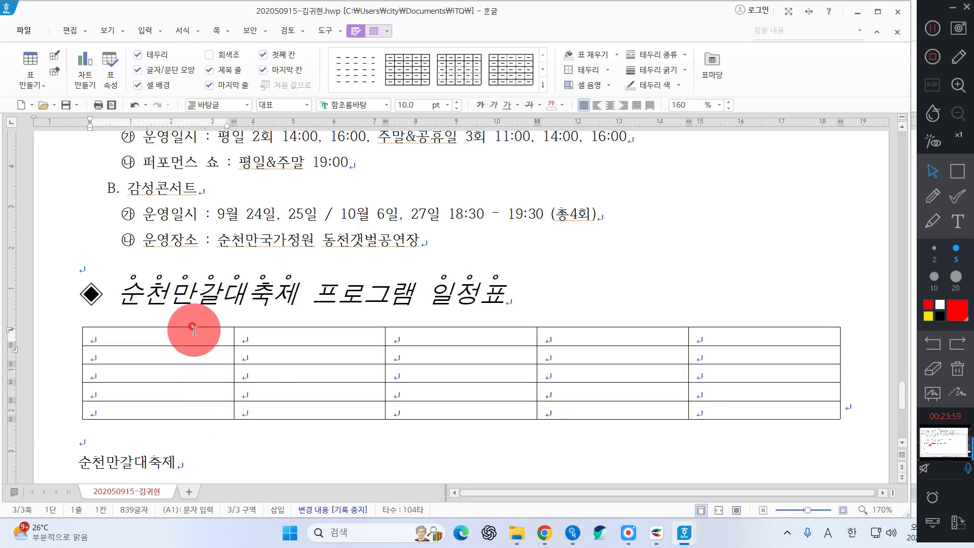
Enlarge all table rows and give every cell the 굴림 font with centre alignment
left_click_drag(196, 337, 760, 462)
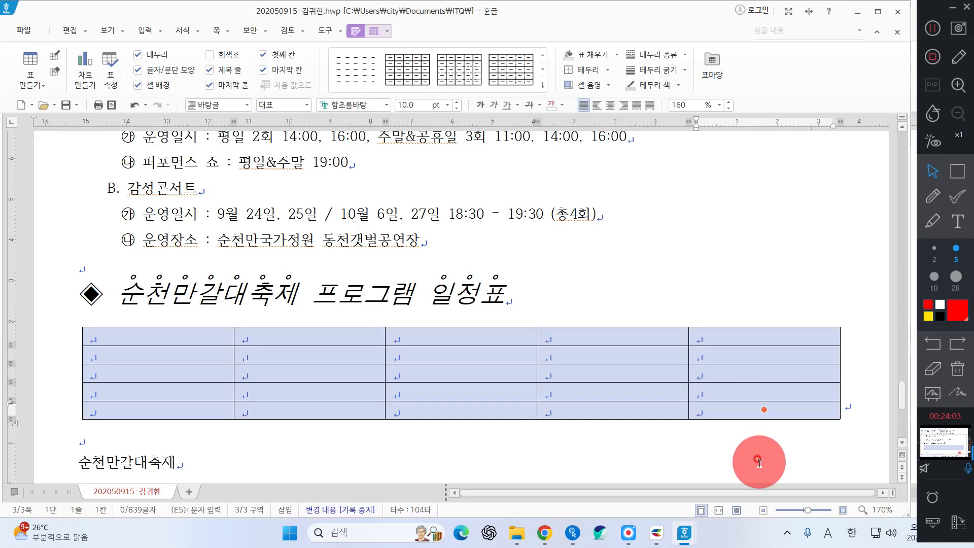
key("ctrl+Down")
key("ctrl+Down")
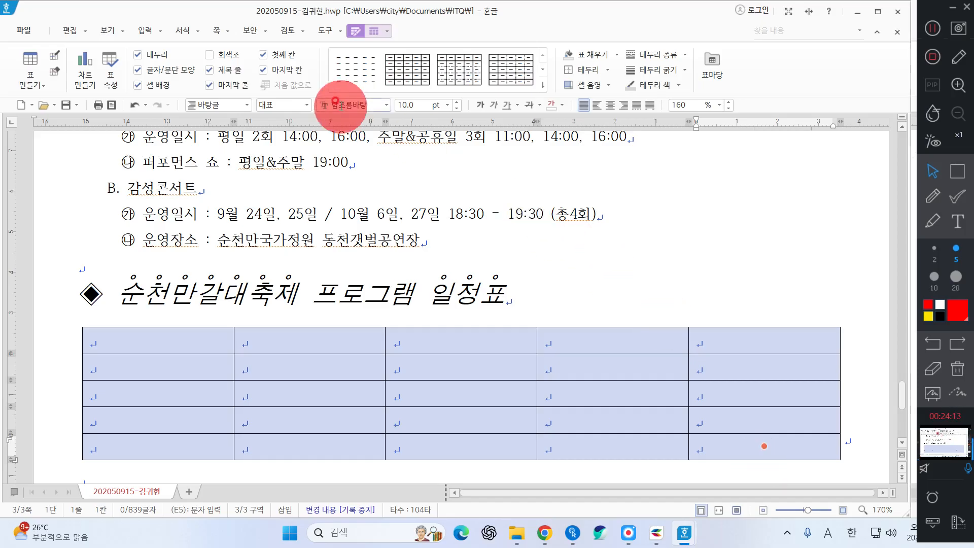
type("굴림")
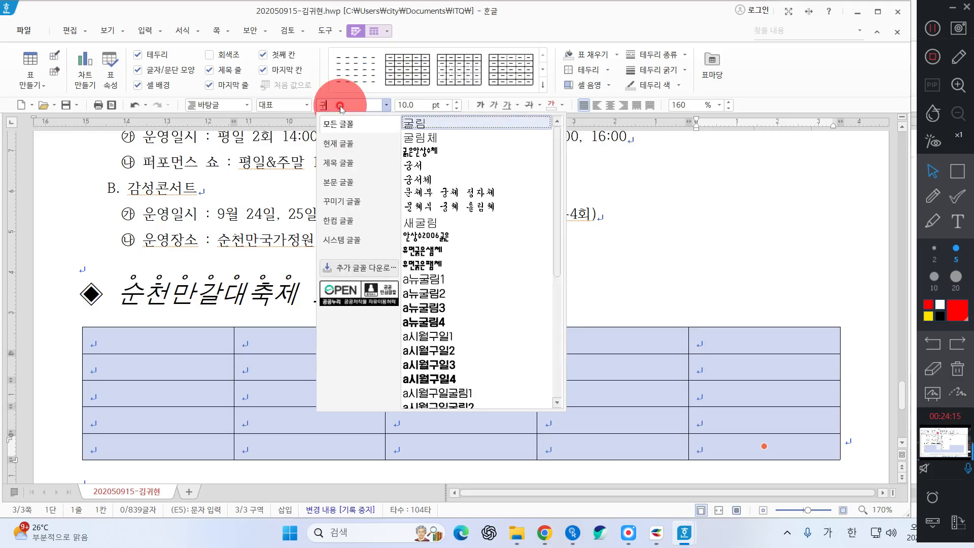
key("Return")
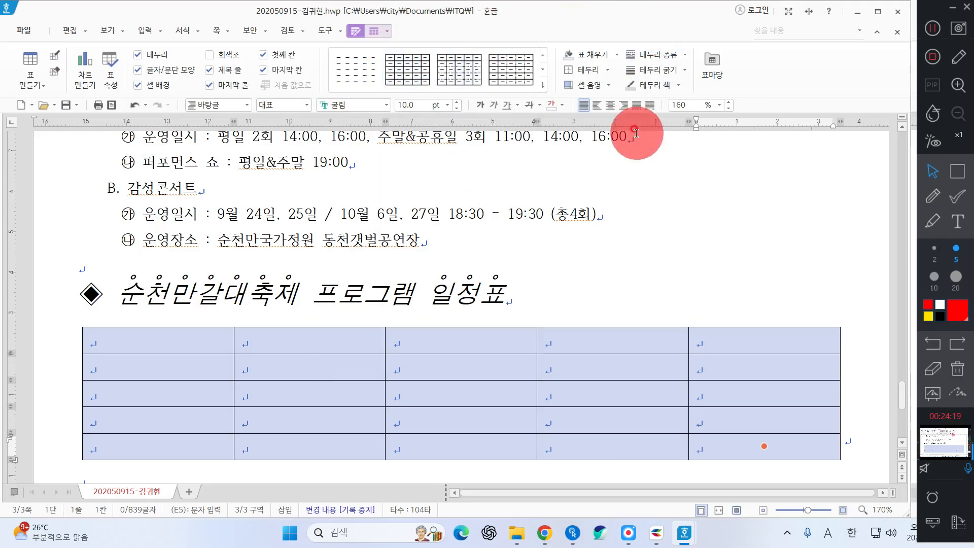
left_click(611, 105)
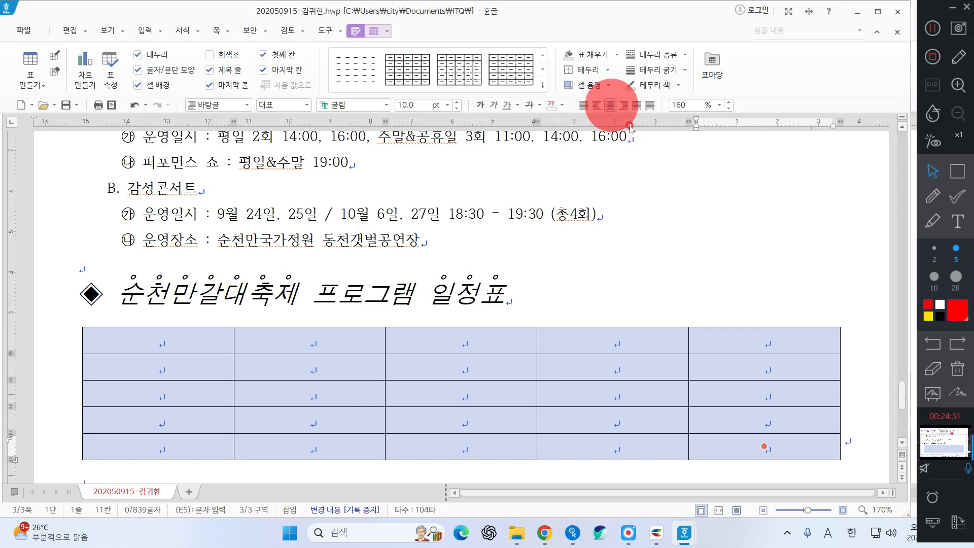
left_click(591, 276)
scroll(570, 276, "down", 2)
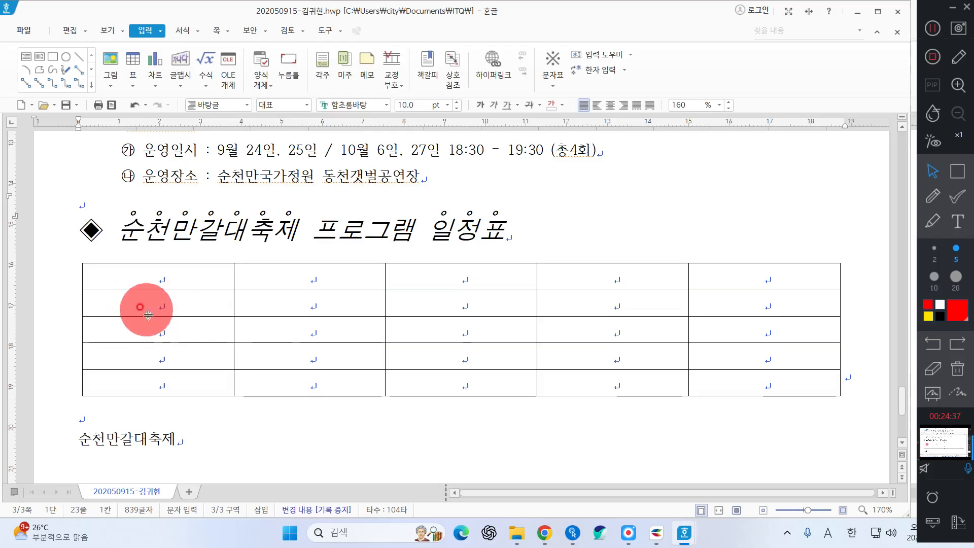
Merge the first-column cells of rows 2 and 3 with 셀 합치기
key("Hangul")
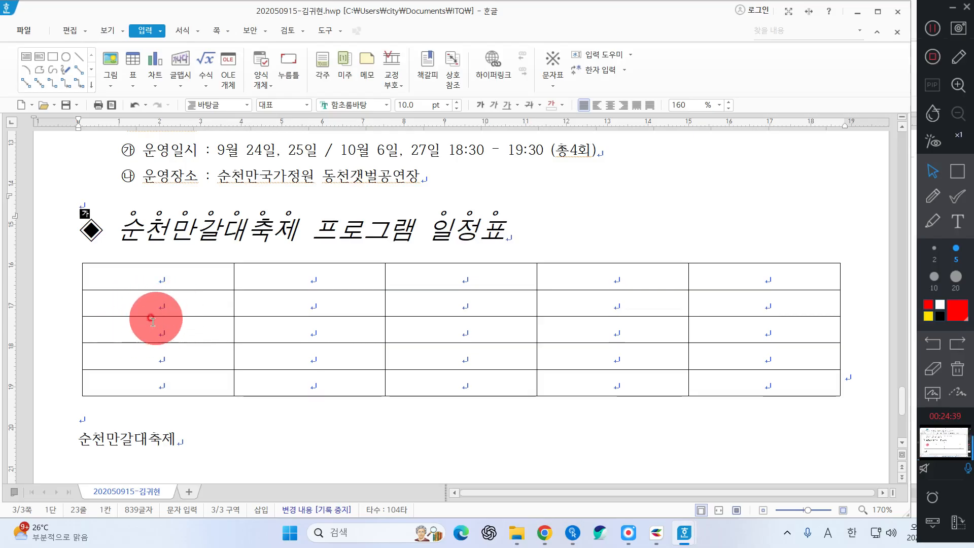
mouse_move(153, 322)
left_mouse_down()
mouse_move(131, 304)
mouse_move(133, 320)
left_mouse_up()
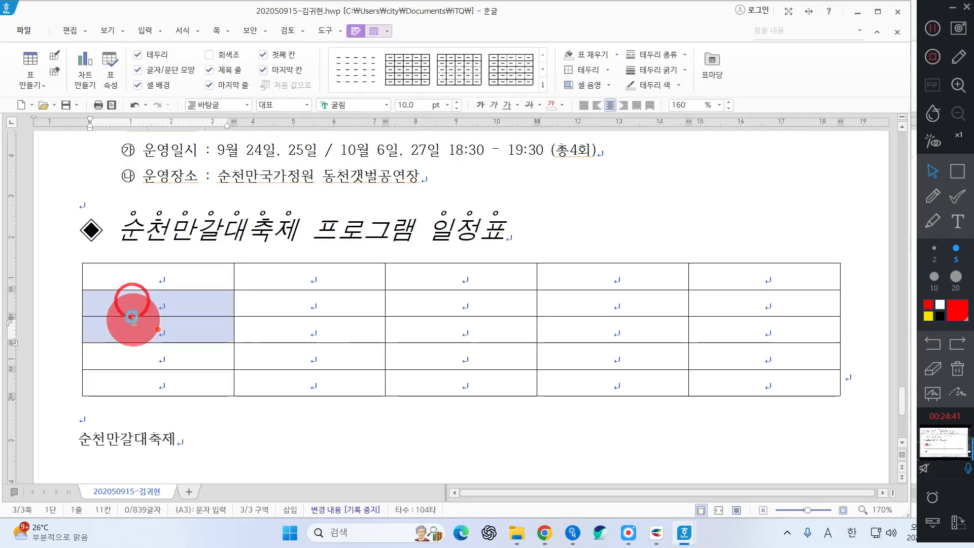
left_click(61, 314)
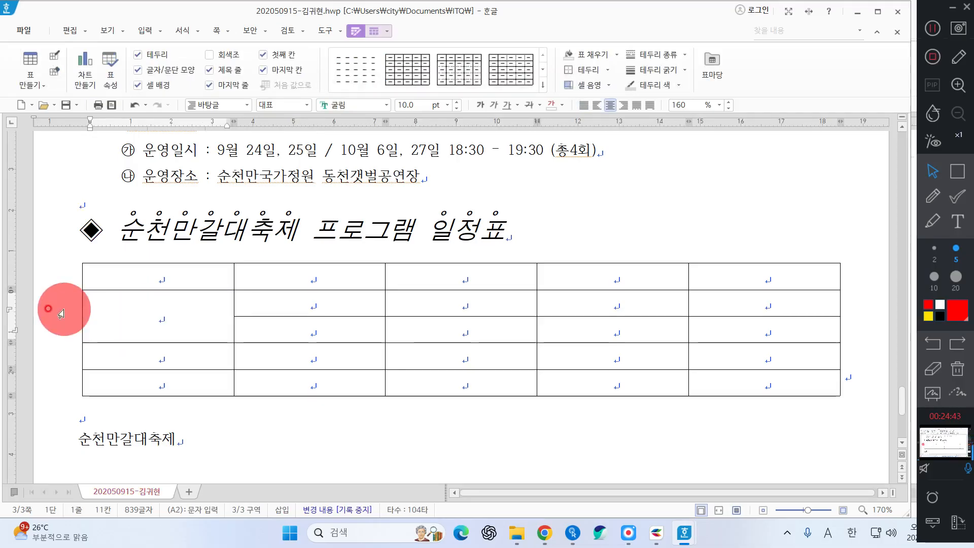
right_click(64, 309)
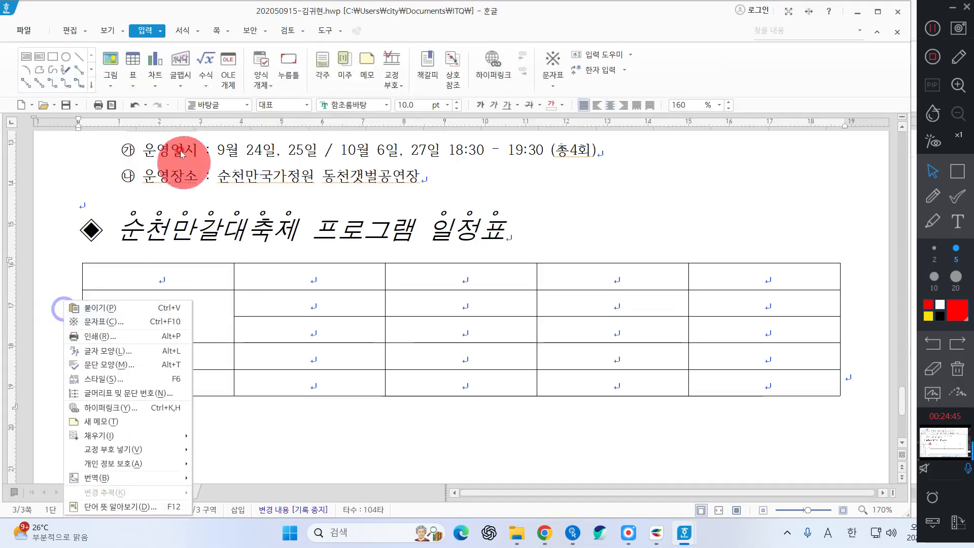
left_click(135, 104)
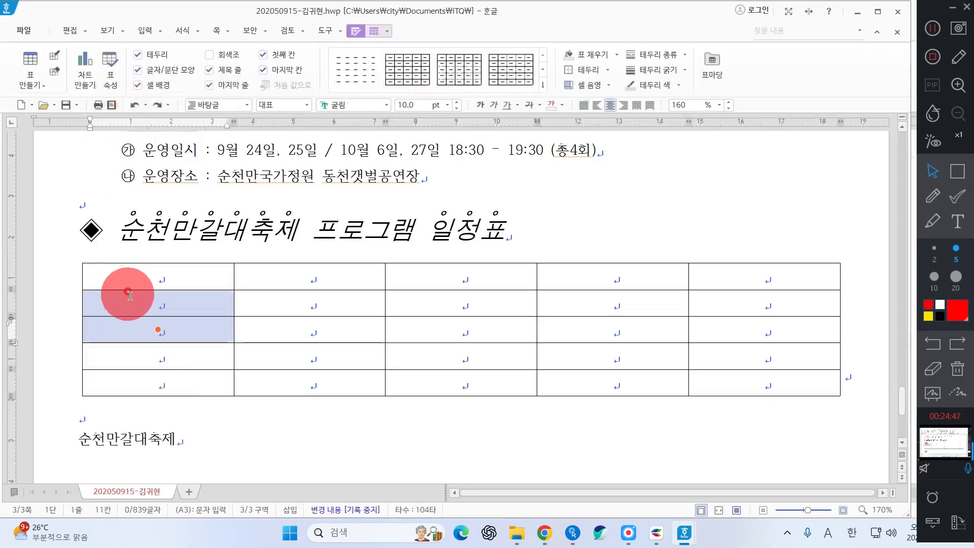
right_click(69, 300)
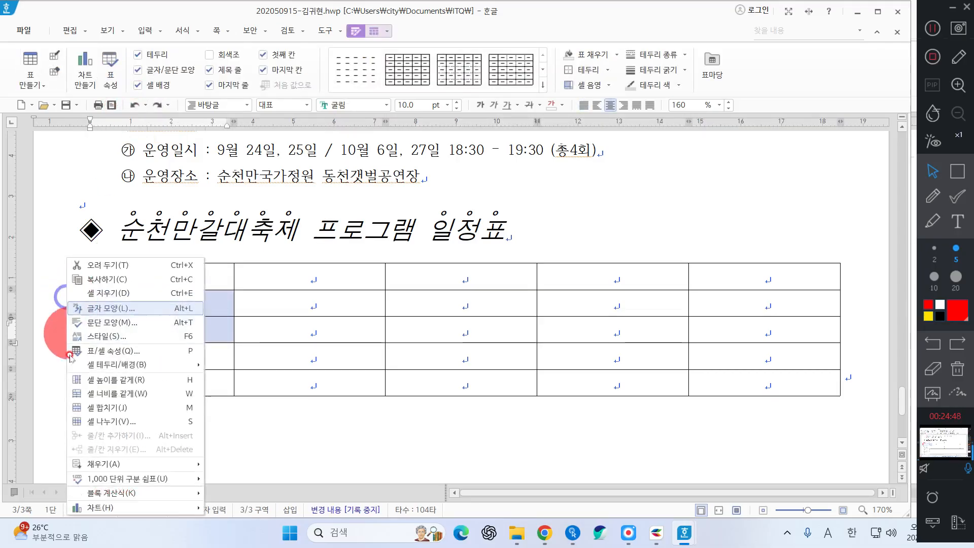
left_click(92, 411)
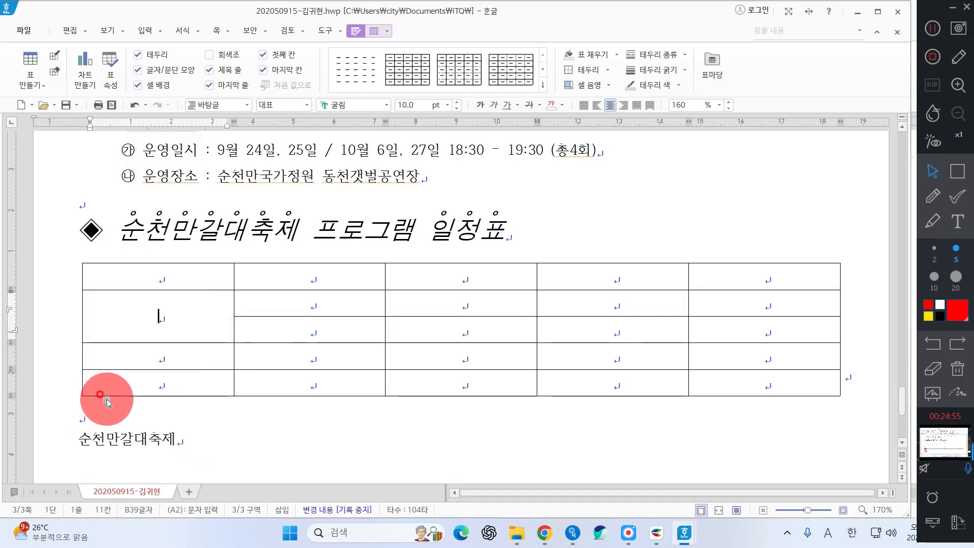
Narrow the first column and move the column 2/3 border to the left
left_click(185, 278)
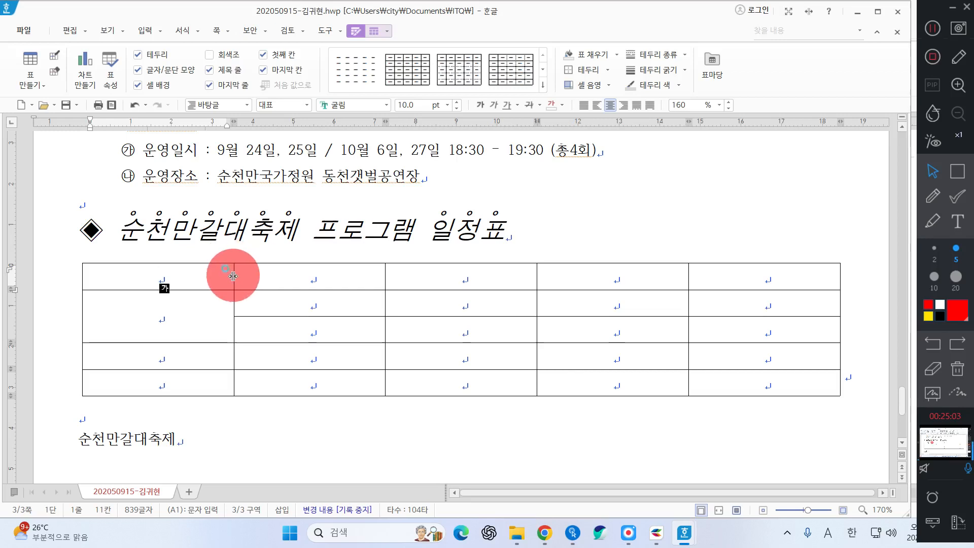
left_click_drag(233, 275, 201, 264)
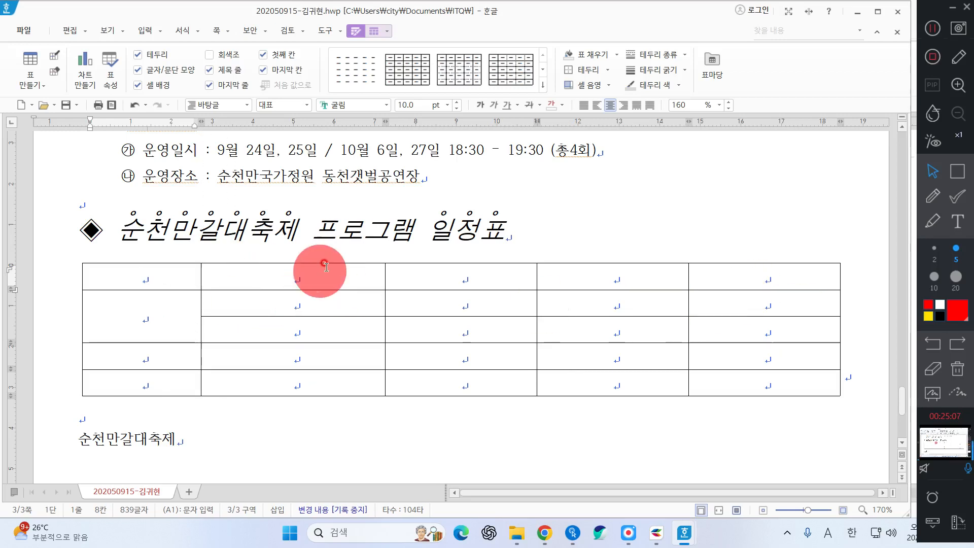
left_click(382, 274)
left_click_drag(383, 274, 361, 273)
Type the header row: 구분, 프로그램명, 주요내용, 운영장소, 운영일시
left_click(115, 273)
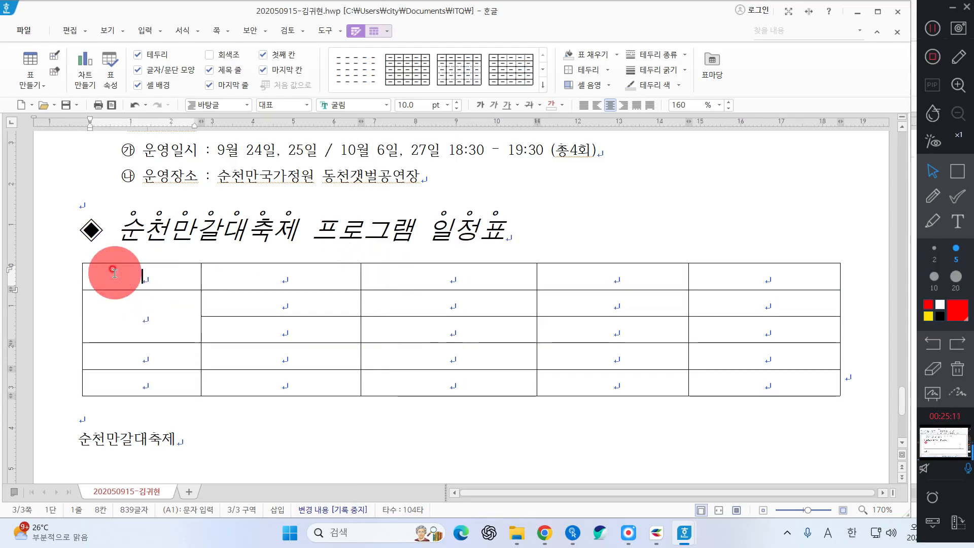
type("구부")
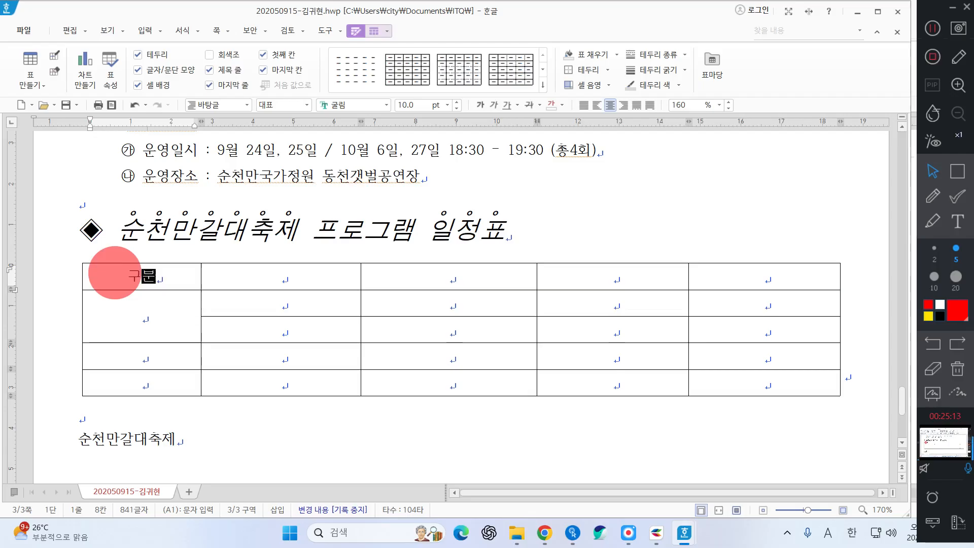
key("Tab")
type("프")
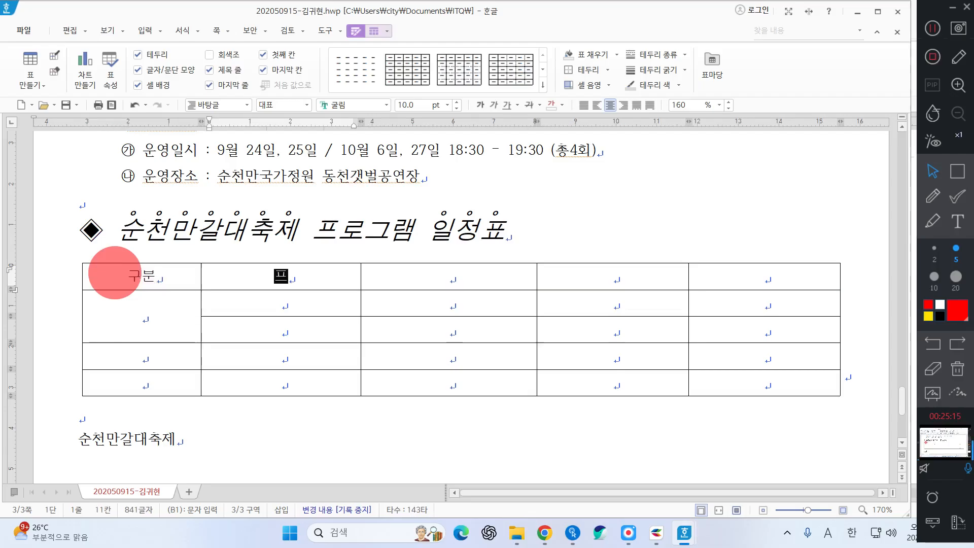
type("로그램ㅁ")
key("Tab")
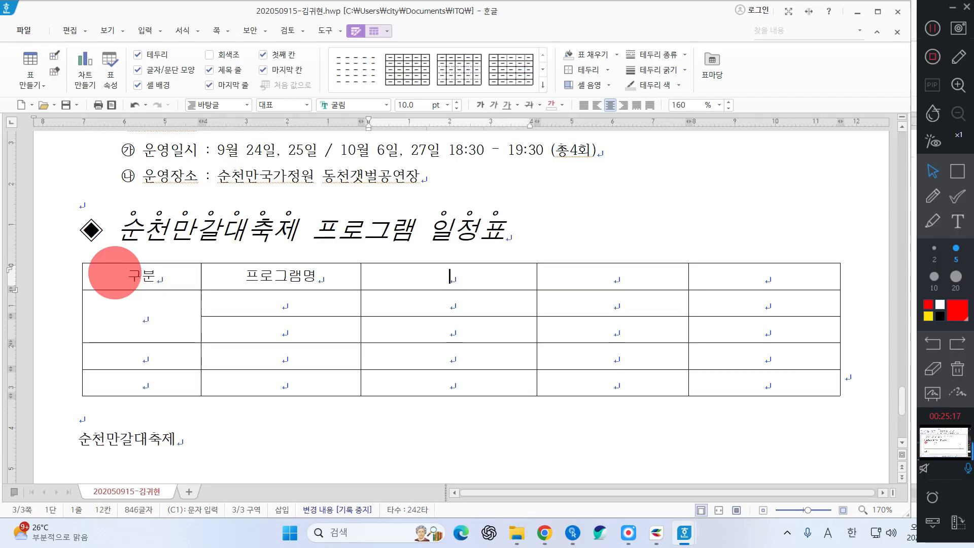
type("주요내용")
key("Tab")
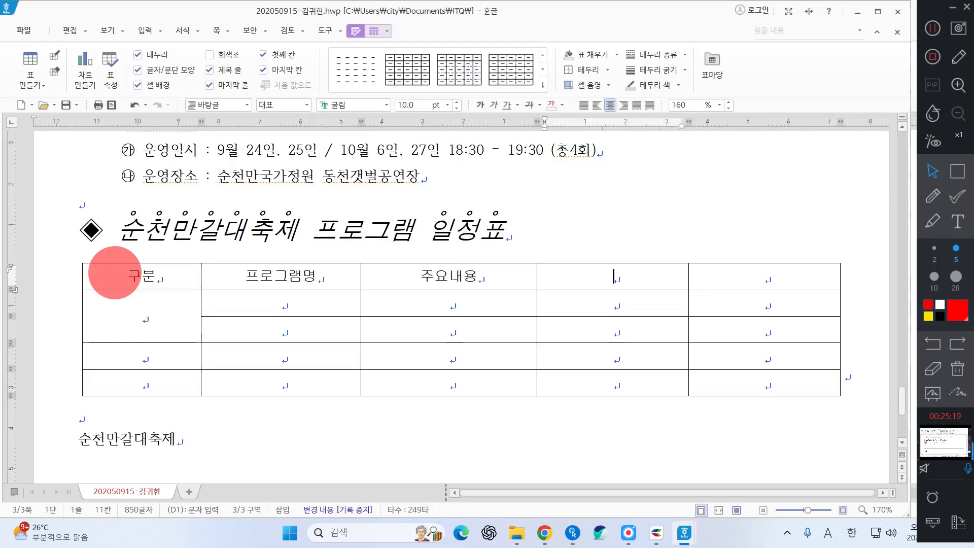
type("운영장소")
key("Tab")
type("운영")
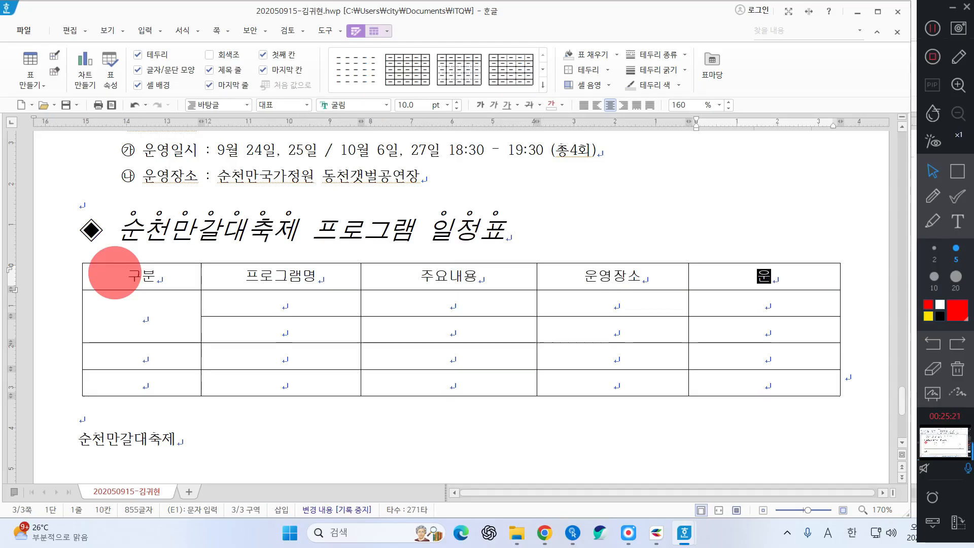
type("일시")
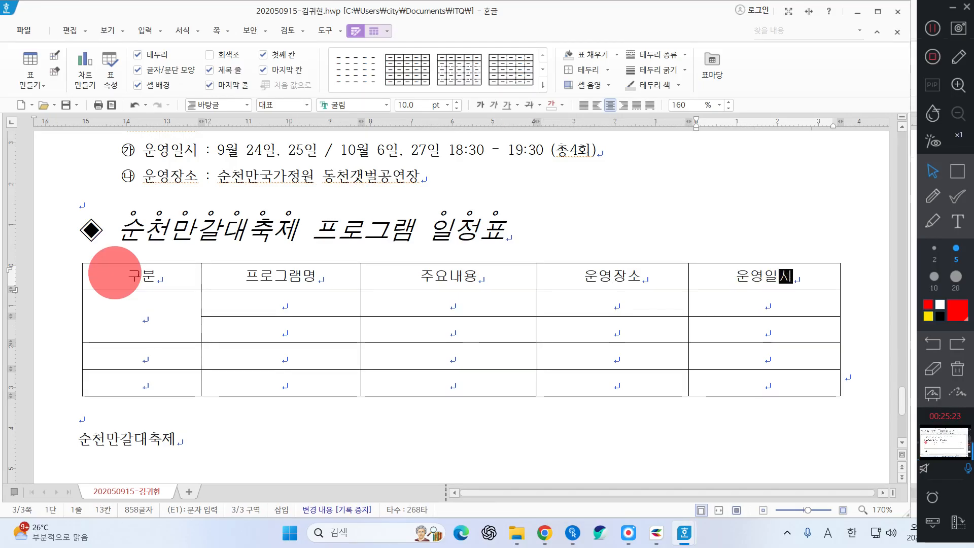
Enter 공연, 뮤지컬 앙상블팀 공연 and its musical/magic-show content, then adjust column widths
key("Down")
key("Left")
key("Left")
key("Left")
key("Left")
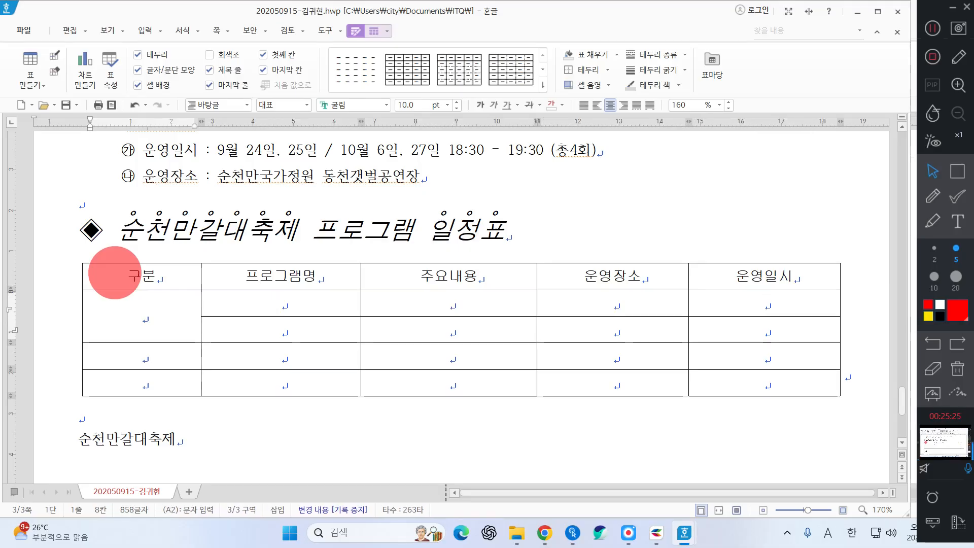
type("ㄱ공연")
key("Tab")
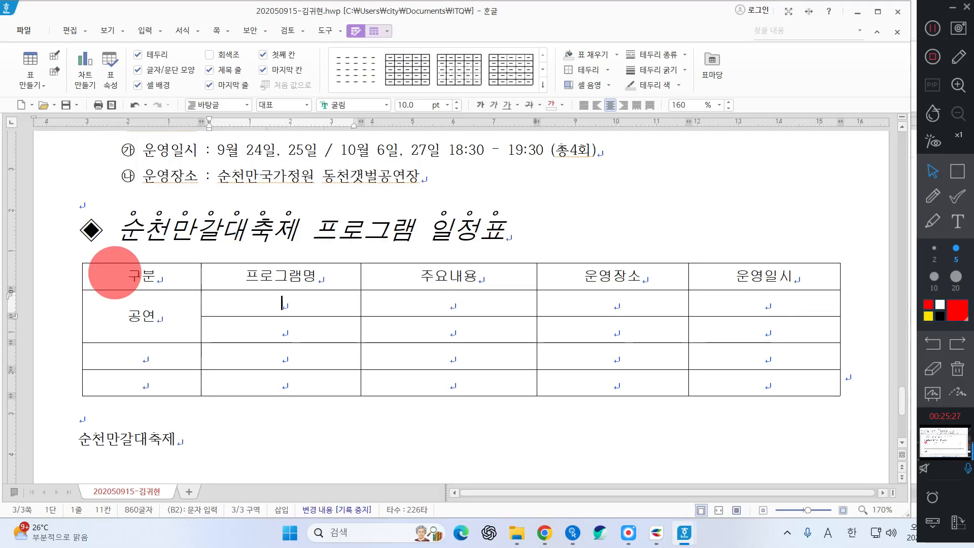
type("뮤지")
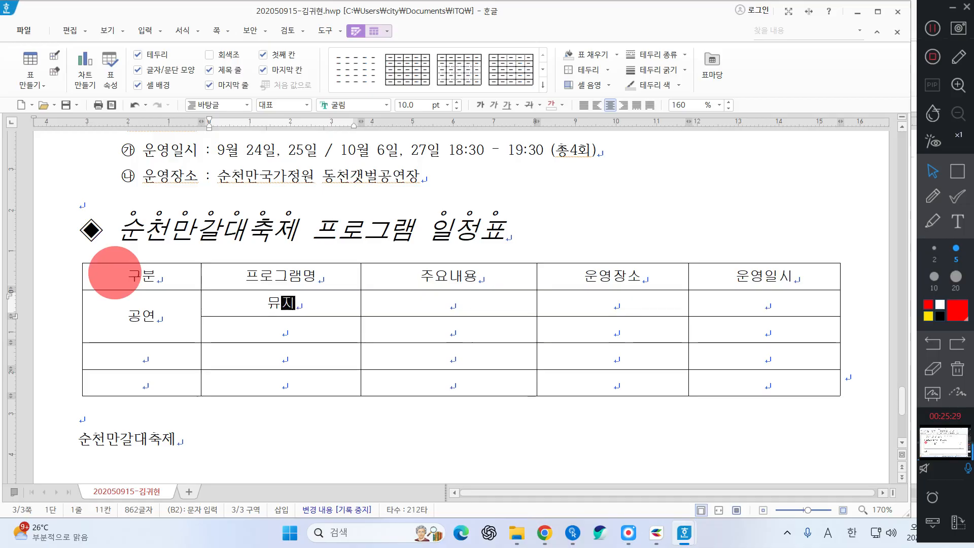
type("컬 앙상블")
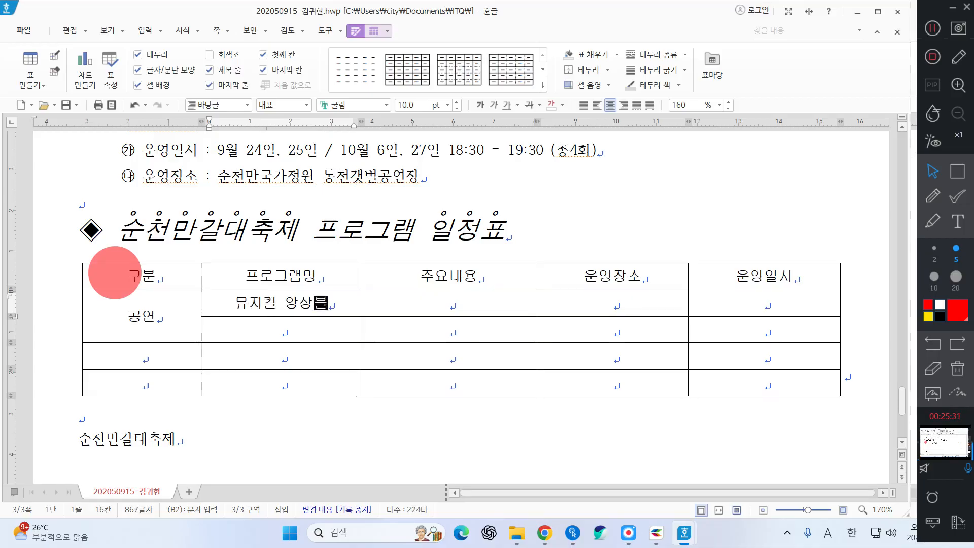
type("팀 공연")
key("Tab")
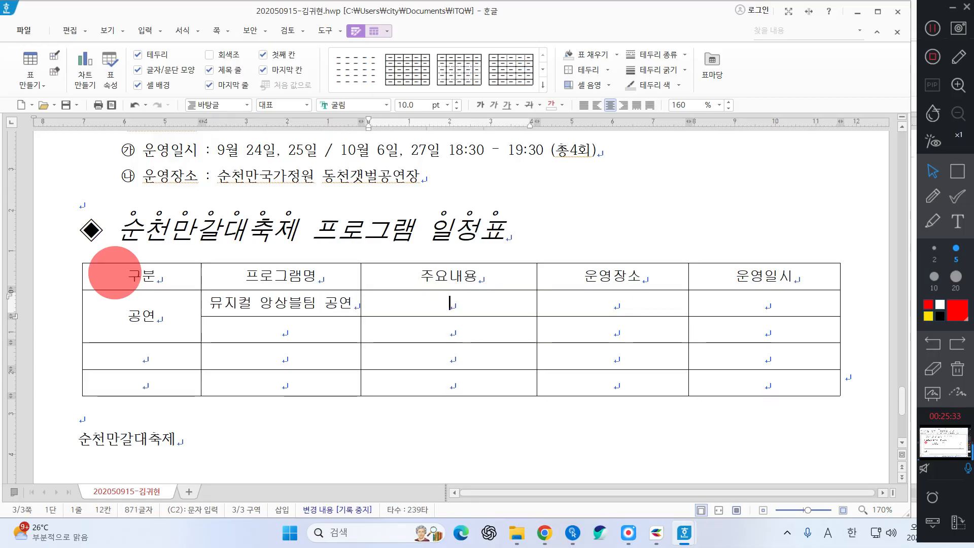
type("ㅁ쥬지컬공연")
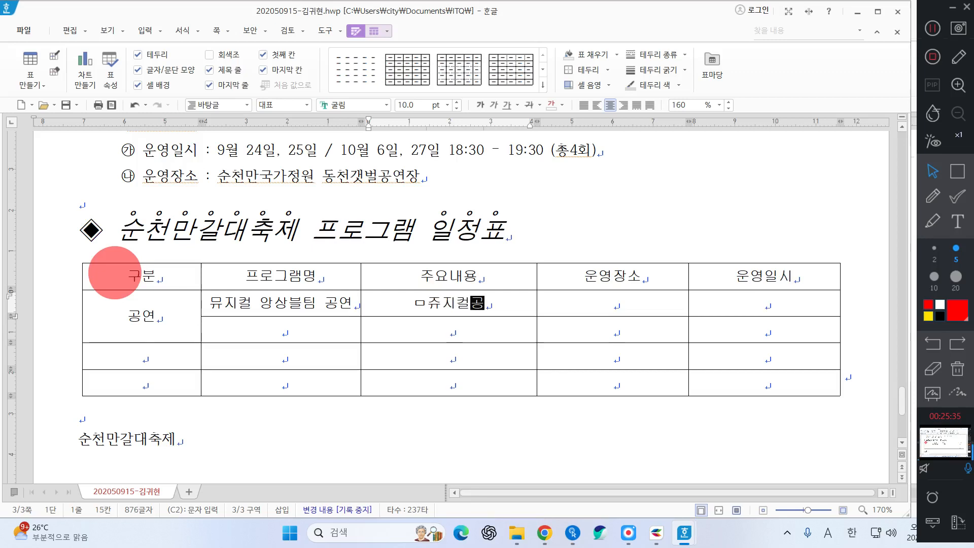
key("BackSpace")
key("BackSpace")
key("BackSpace")
key("BackSpace")
key("BackSpace")
key("BackSpace")
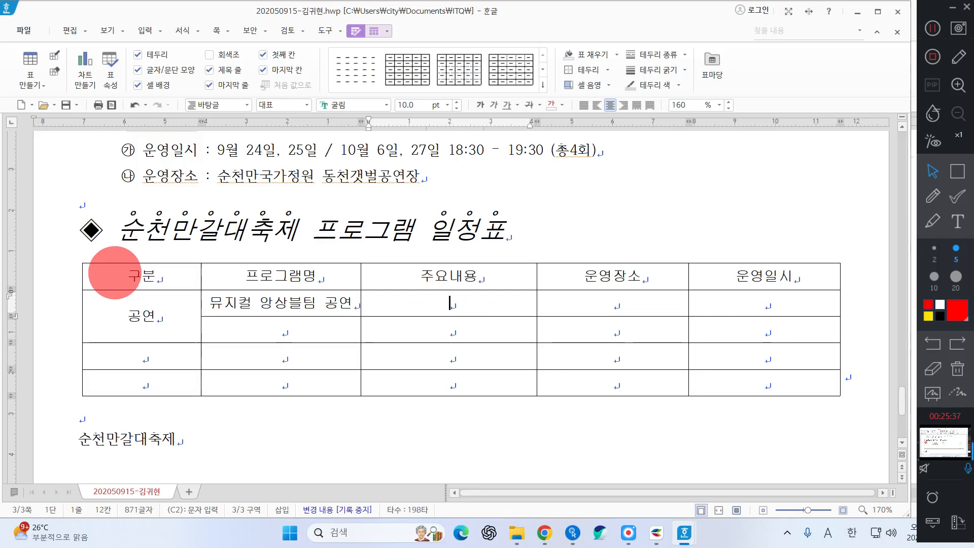
type("뮤")
type("니컬 공ㅇ")
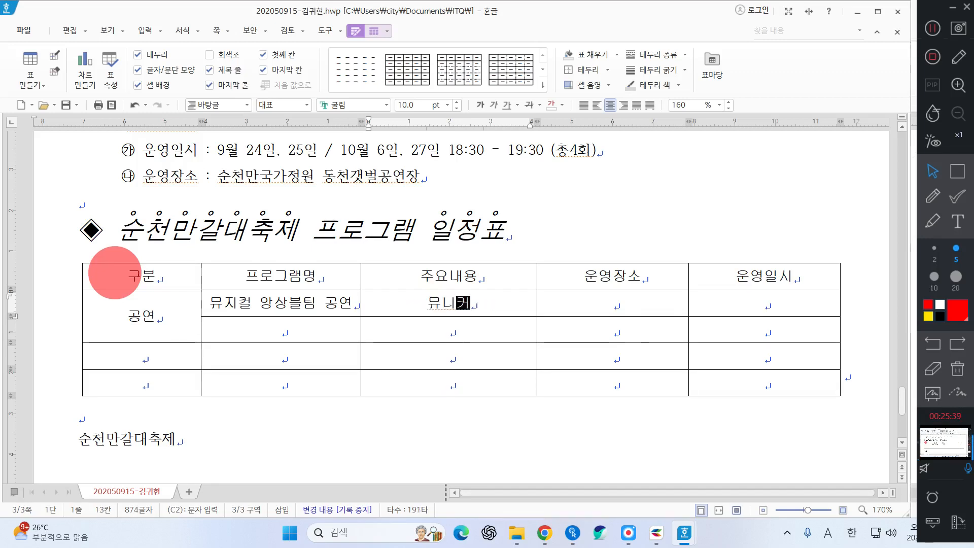
type("연,")
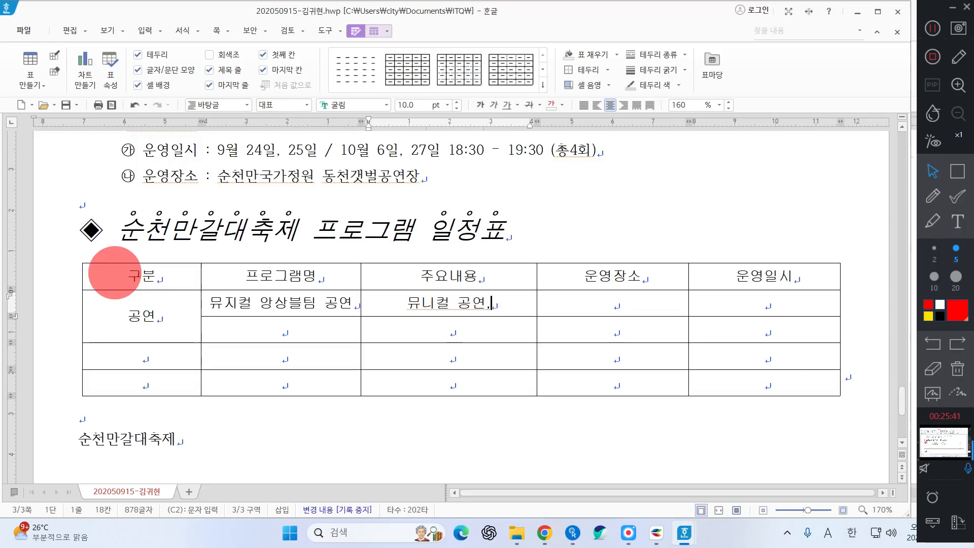
type(" 풍서")
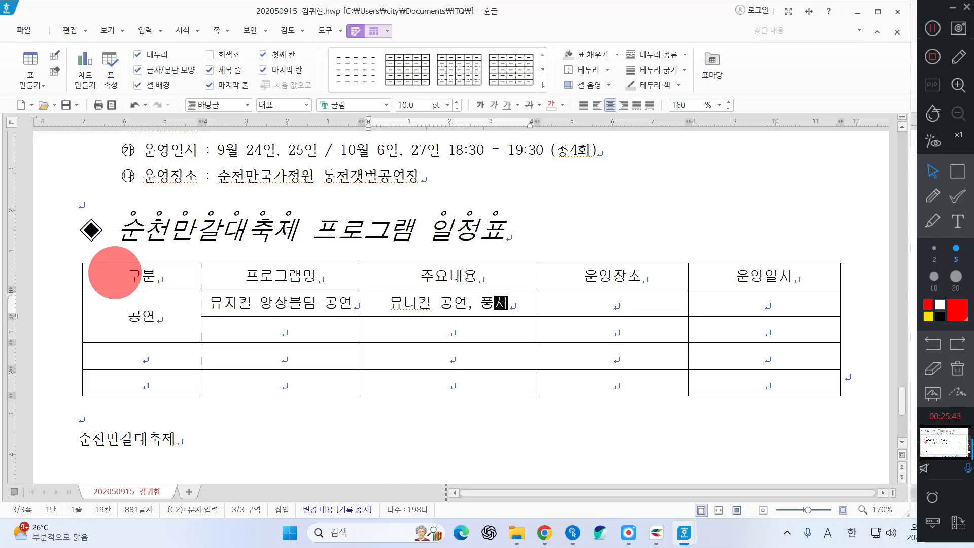
type("&매지")
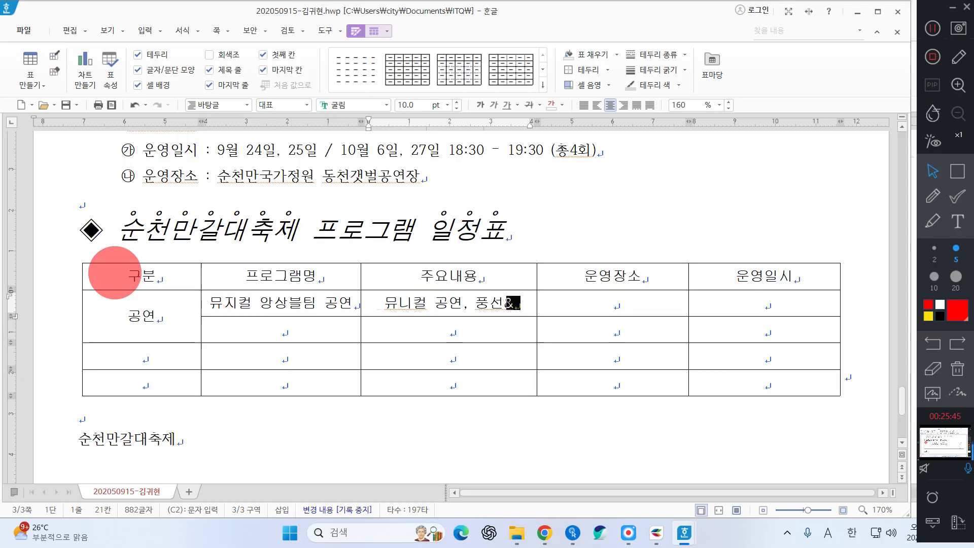
type("쇼")
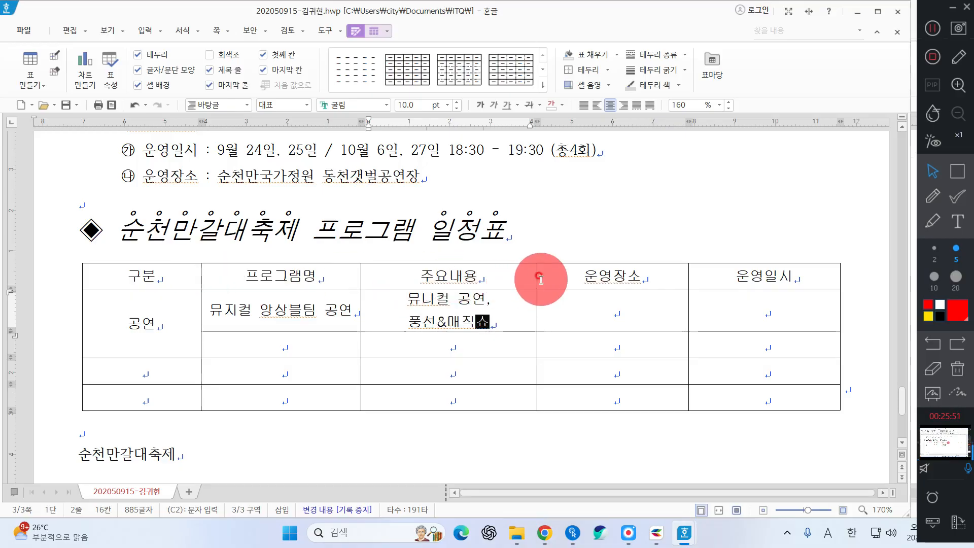
left_click_drag(538, 277, 550, 277)
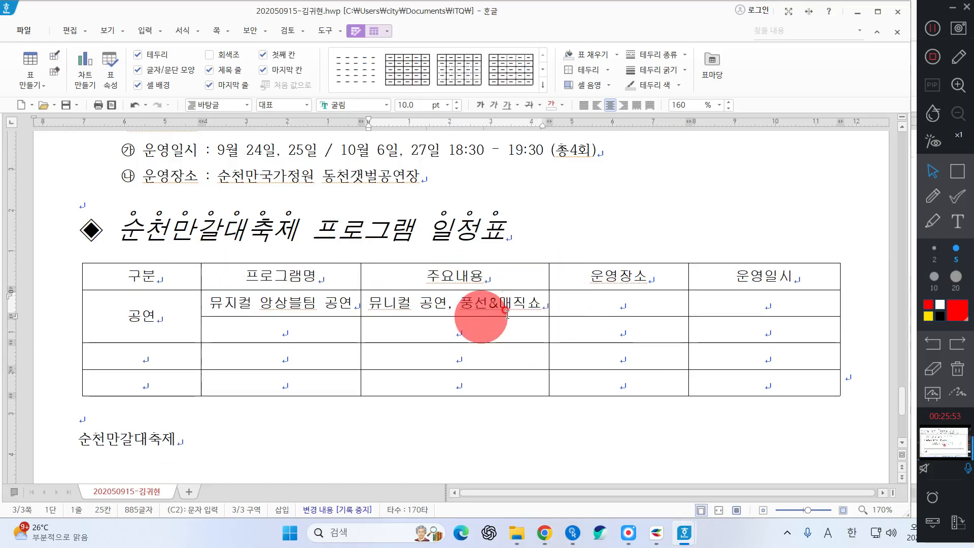
left_click_drag(200, 278, 188, 278)
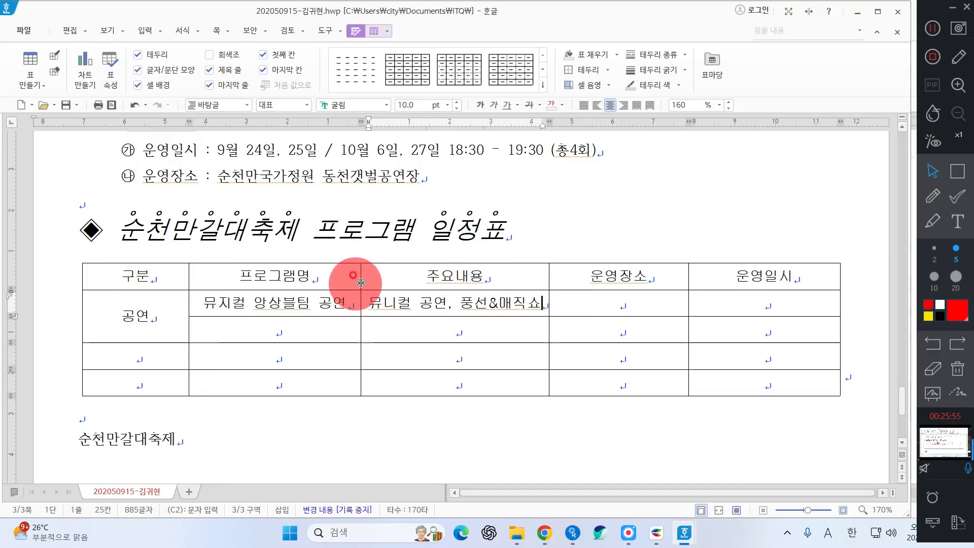
left_click_drag(360, 279, 353, 280)
Label the remaining categories 페스티벌 and 체험 프로그램, widening the 구분 column to fit
left_click(115, 350)
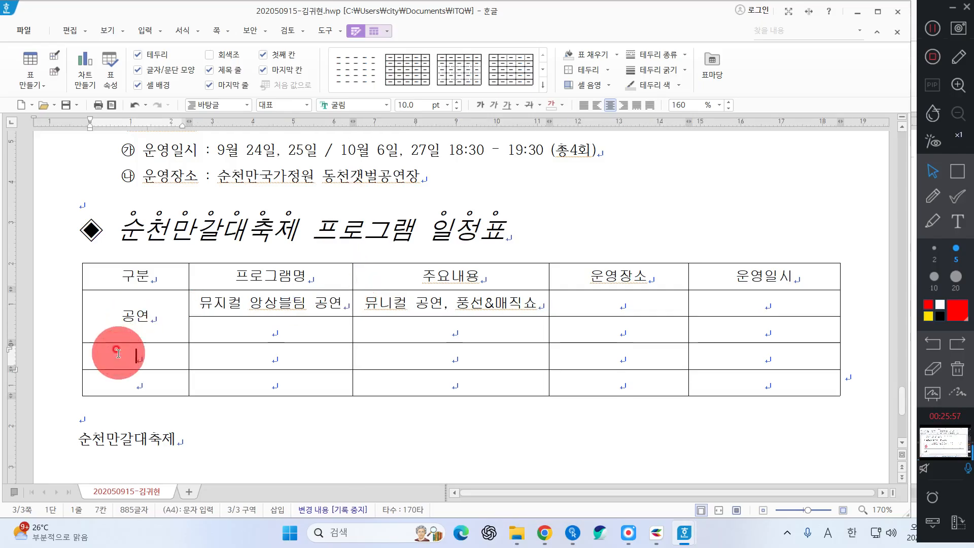
type("페스티벌")
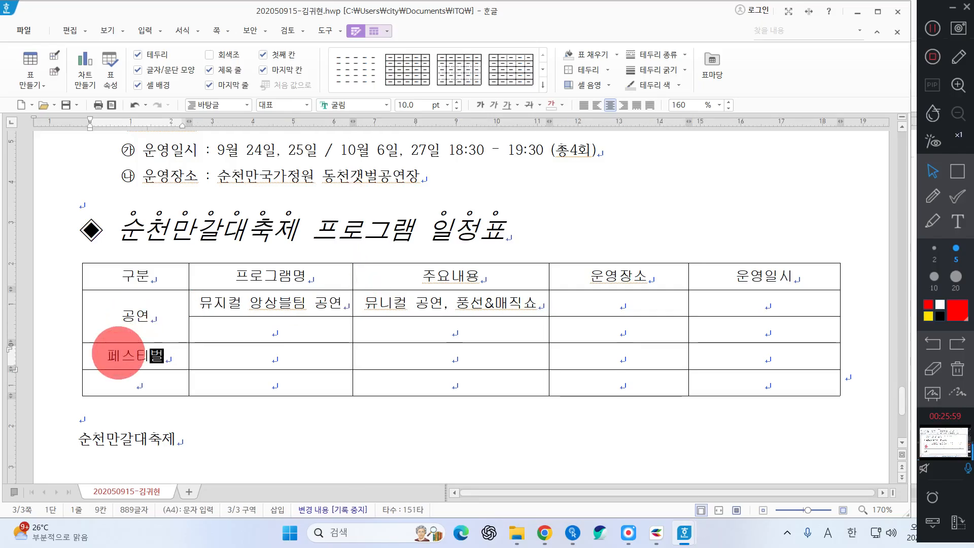
key("Down")
type("ㅊㅔ험 플")
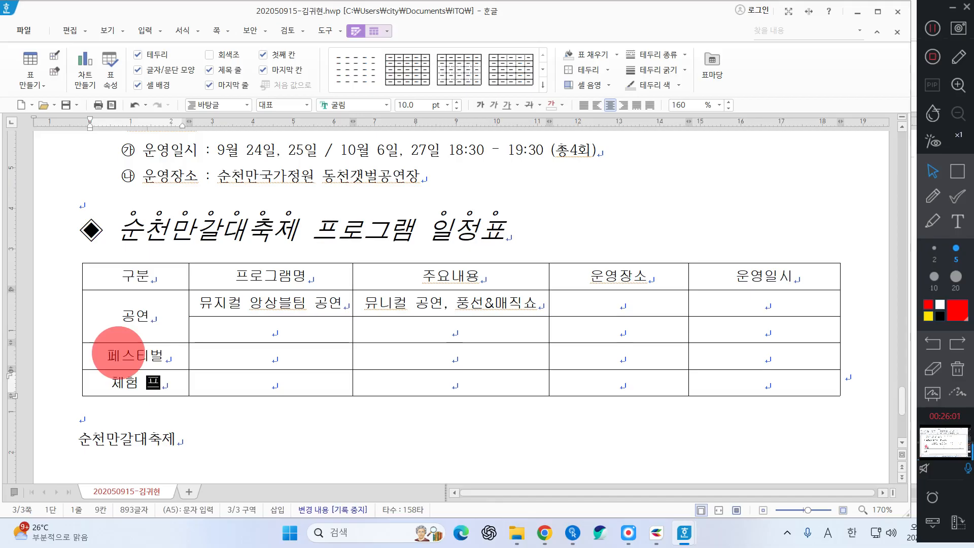
type("로그램")
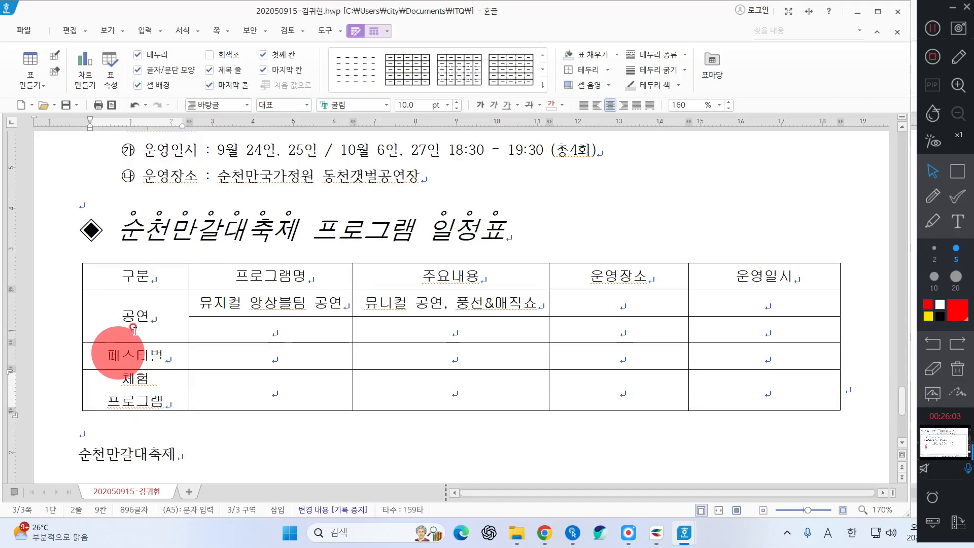
left_click_drag(189, 268, 193, 267)
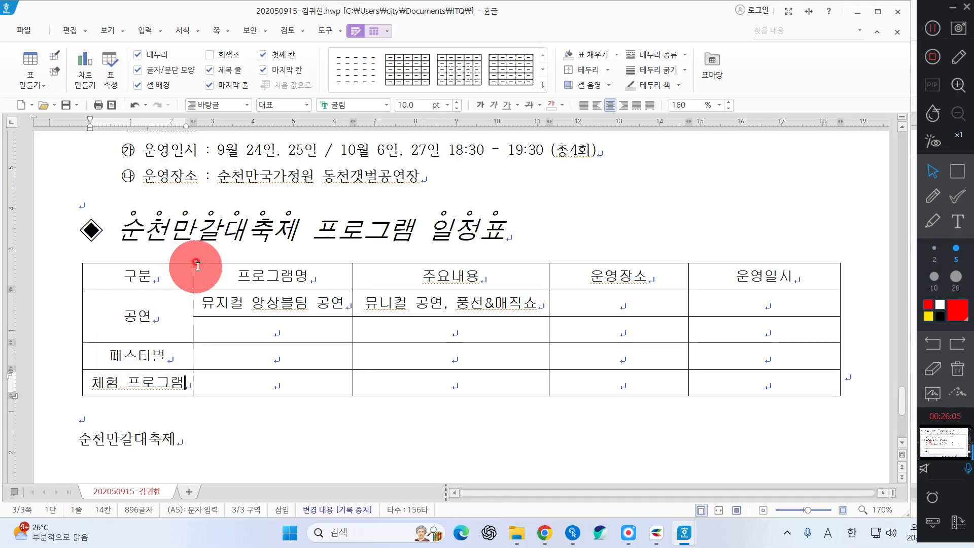
left_click(564, 311)
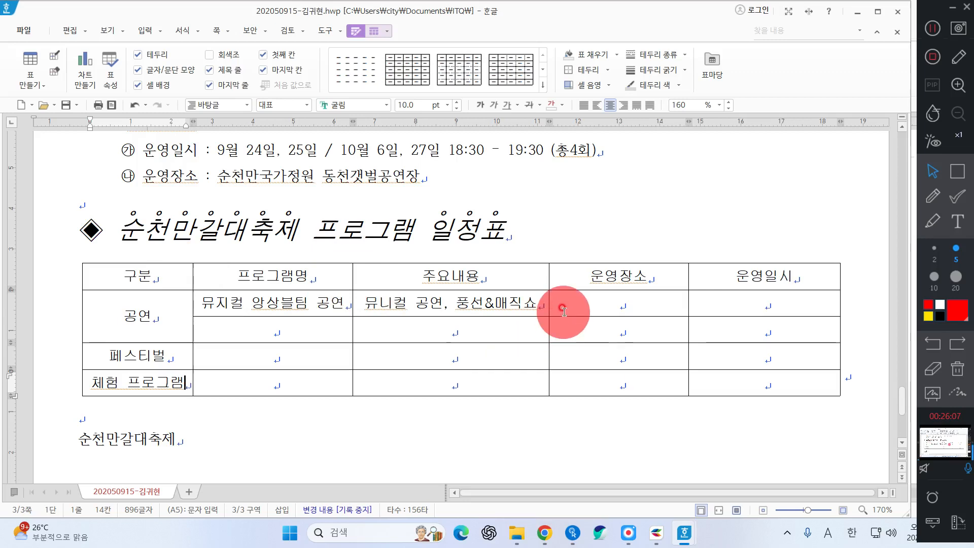
Enter 잔디마당 as the place and 주말&공휴일 / 18:30 - 19:30 as the date in the 공연 row
left_click(589, 304)
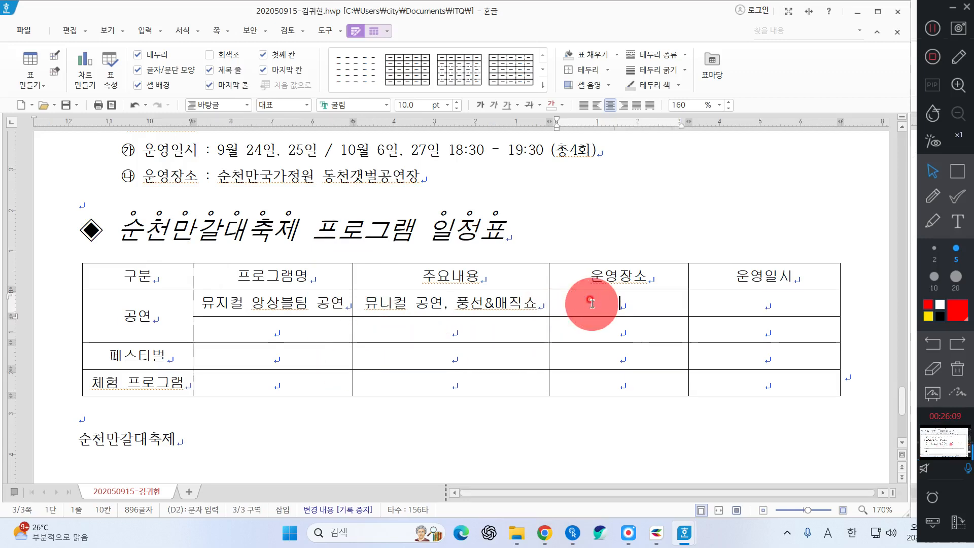
type("잔디마")
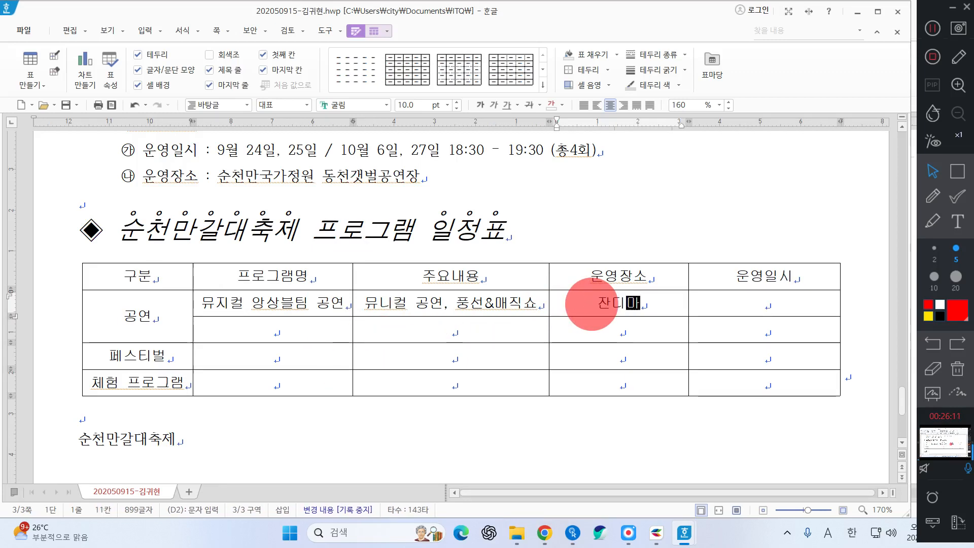
type("당")
key("Tab")
type("주")
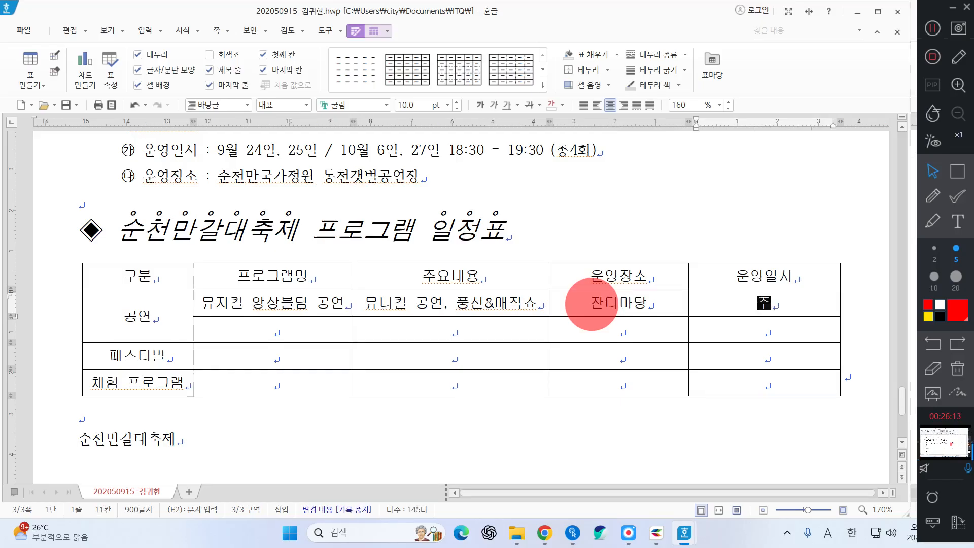
type("말&공ㅇ휴이")
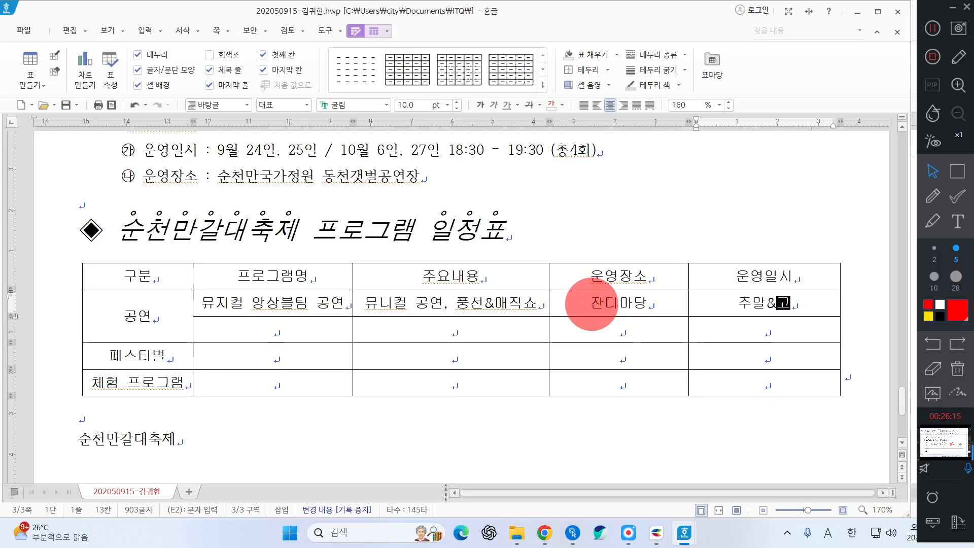
key("BackSpace")
key("BackSpace")
key("BackSpace")
key("BackSpace")
type("휴일")
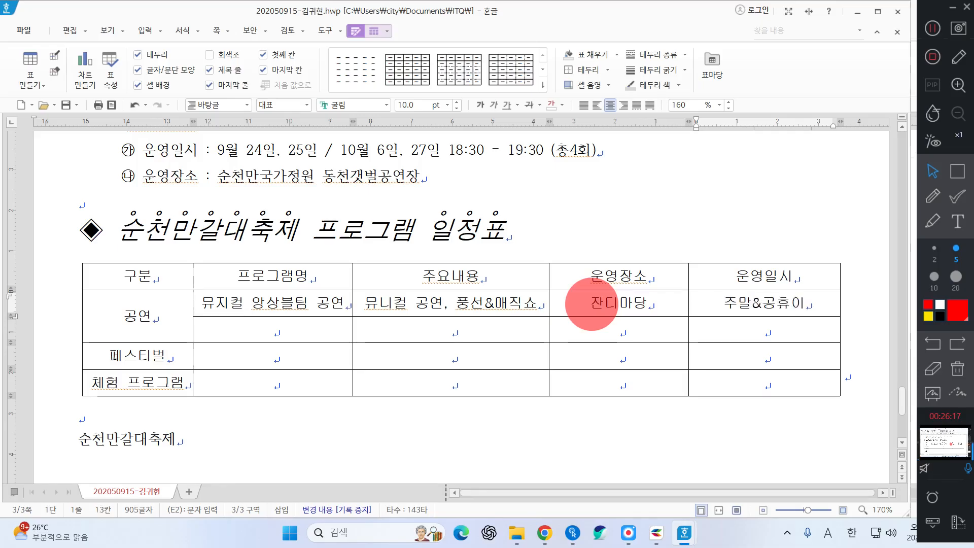
key("Return")
type("18")
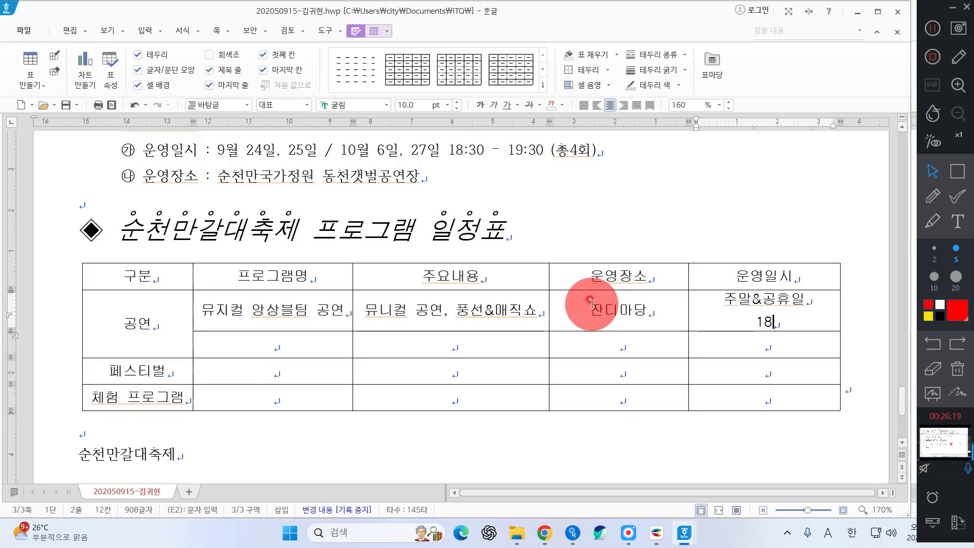
type(":30 - 19")
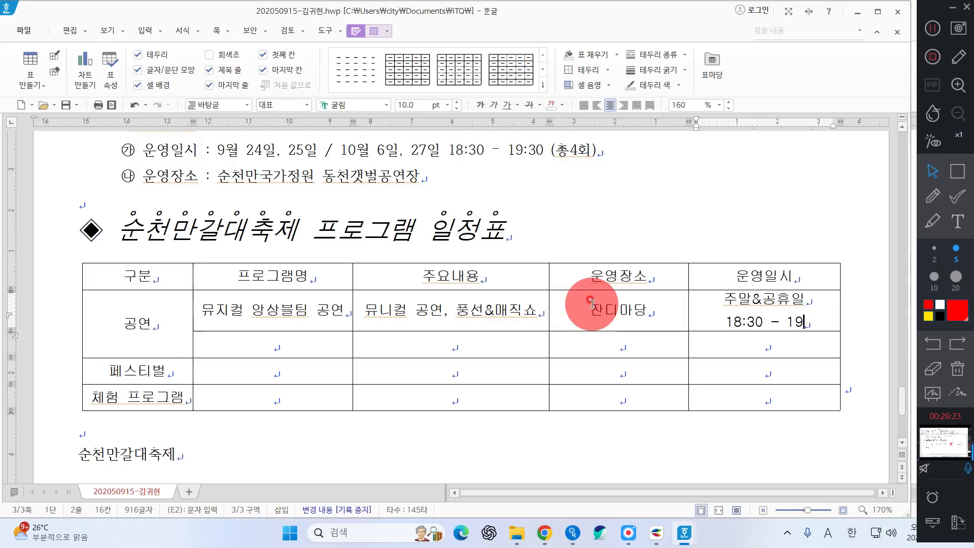
type(":30")
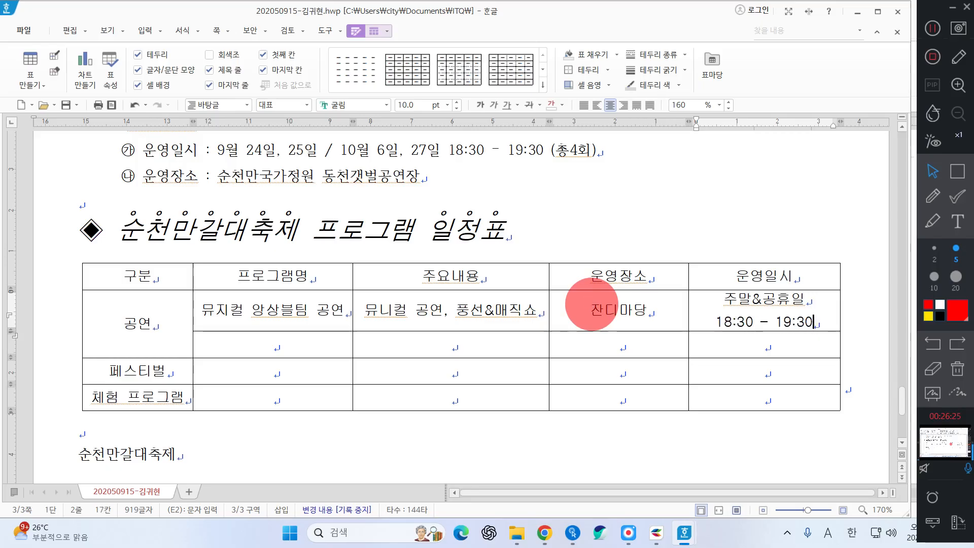
Copy the 주말&공휴일 18:30 - 19:30 text into the 운영일시 cells of the rows below
key("Home")
key("shift+Down")
key("shift+End")
key("ctrl+c")
key("Down")
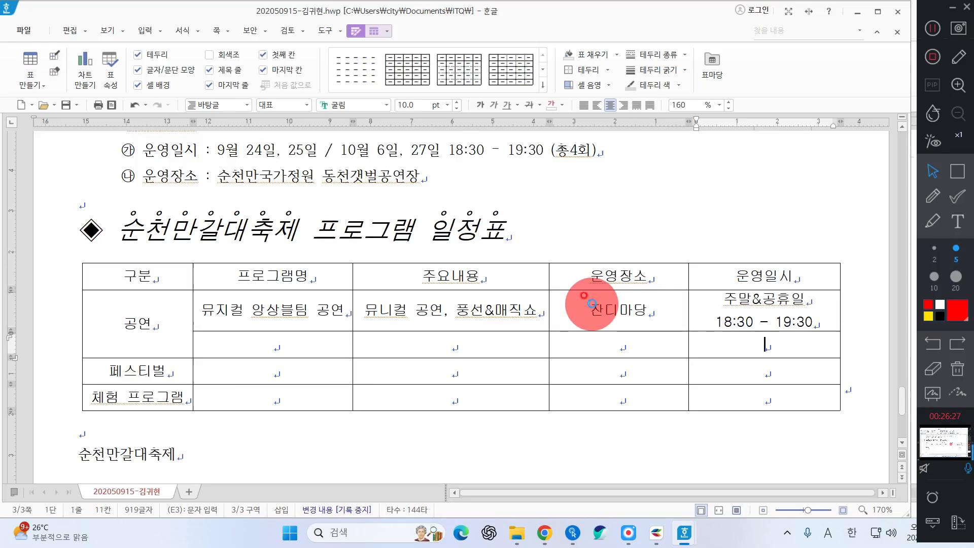
key("ctrl+v")
key("ctrl+v")
key("ctrl+z")
key("Down")
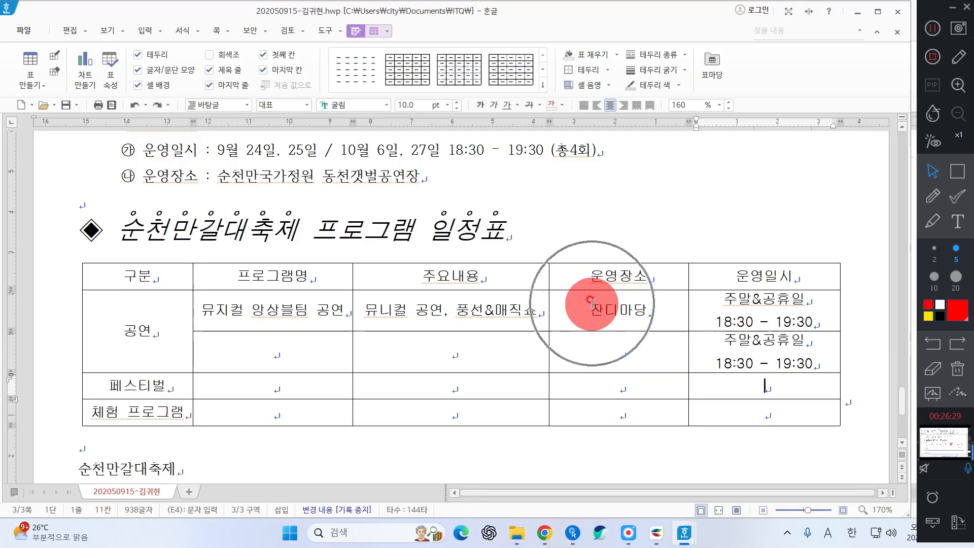
key("ctrl+v")
key("Down")
key("ctrl+v")
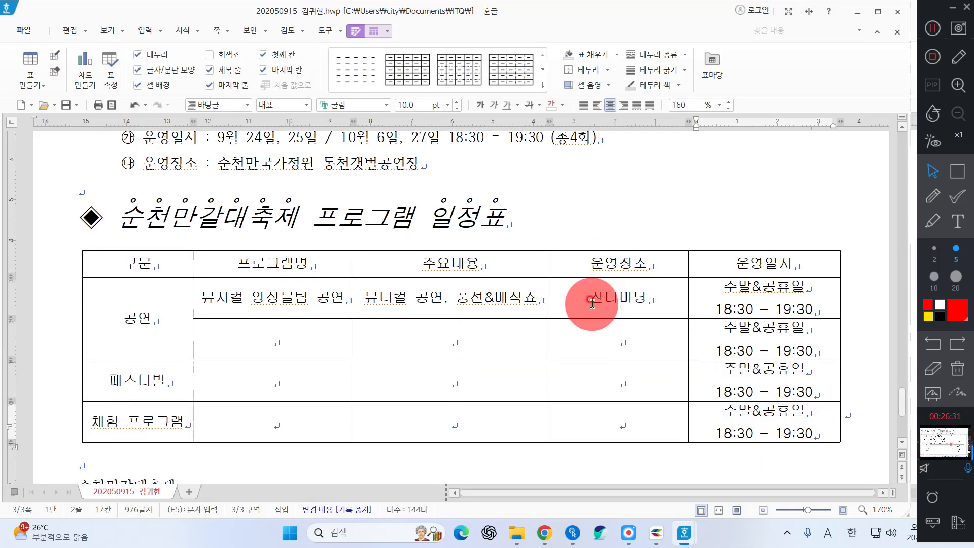
key("Up")
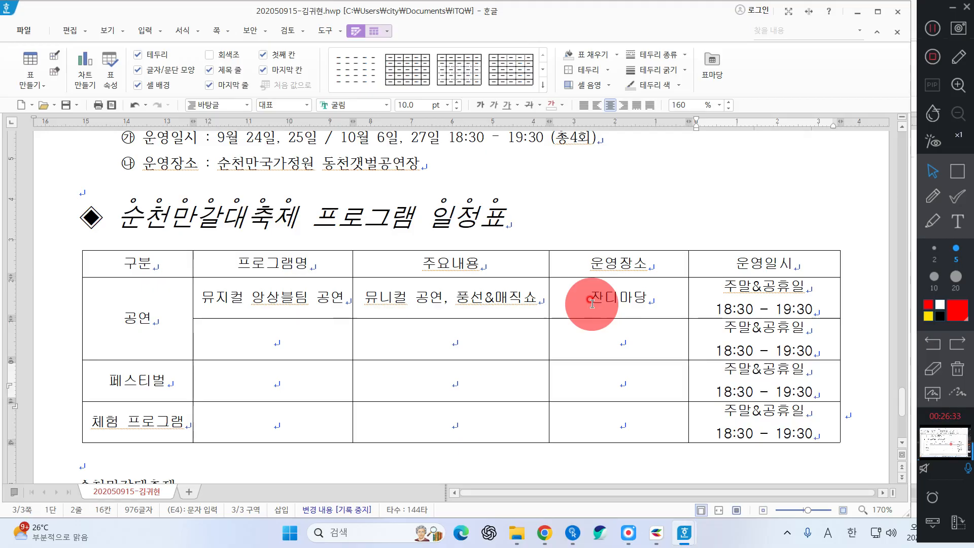
Enter 어린이 대상 부대공연 as the second 공연 row's program name
left_click(272, 342)
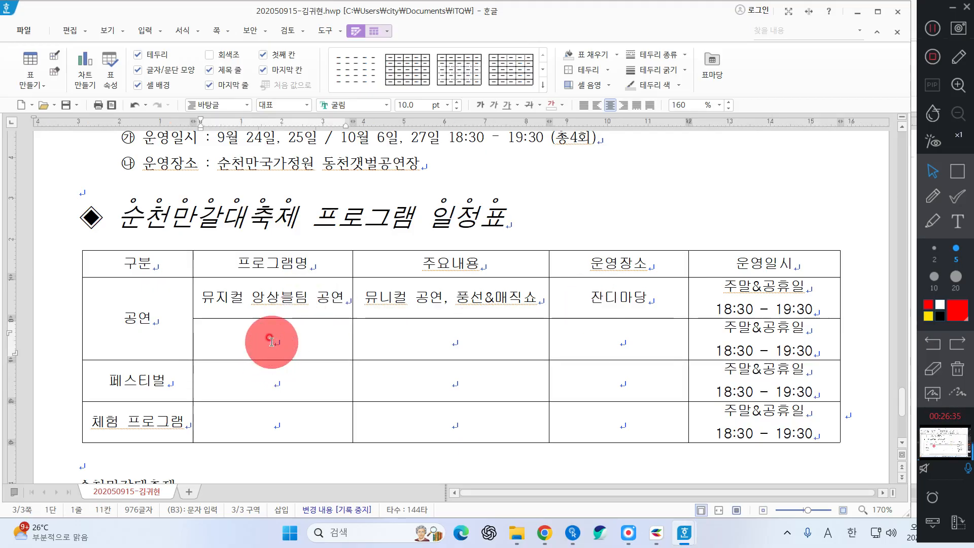
type("ㄹㅓ이브")
key("BackSpace")
key("BackSpace")
key("BackSpace")
key("BackSpace")
type("어린이")
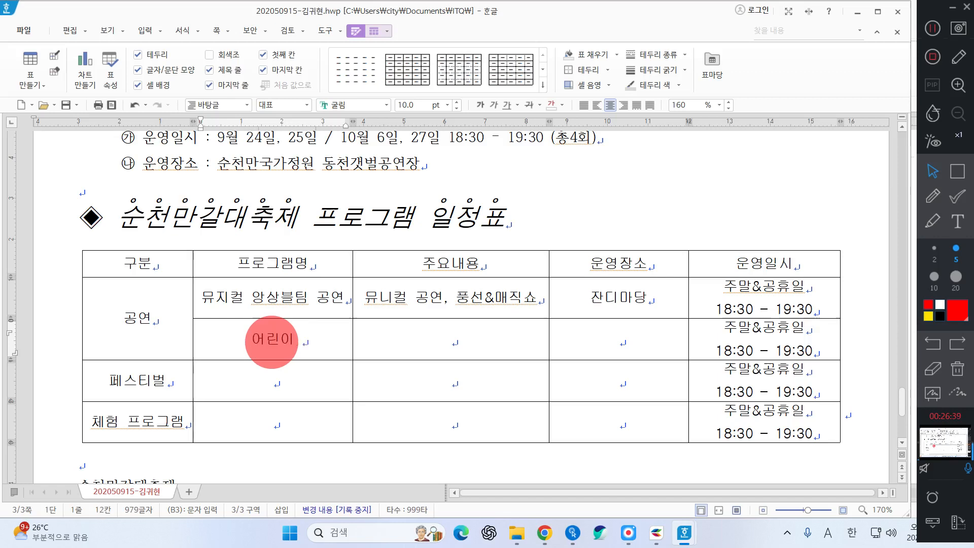
type(" 대상 무대공여")
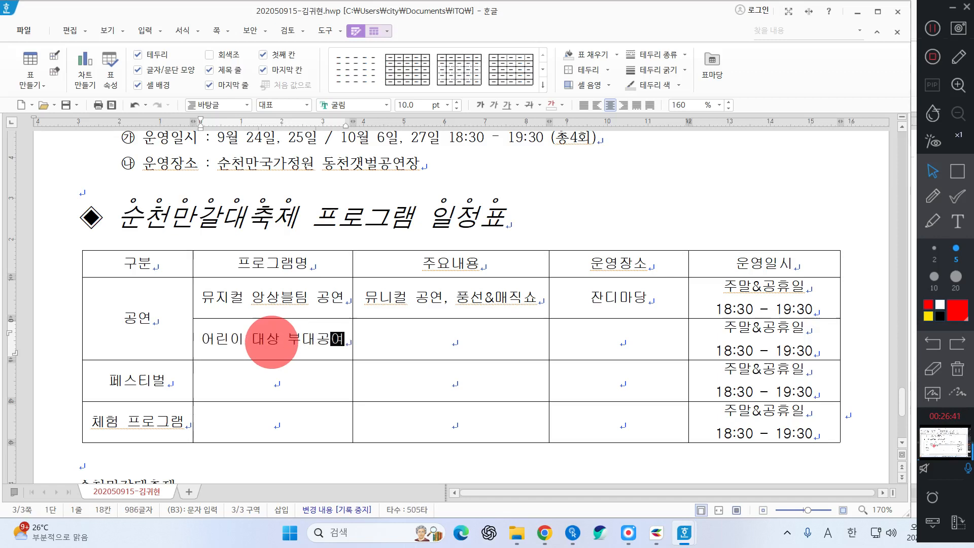
key("Tab")
Type 풍선&매직쇼, 동요노래자랑 등 as its content, correct 뮤니컬 to 뮤지컬, and widen 주요내용
type("풍서")
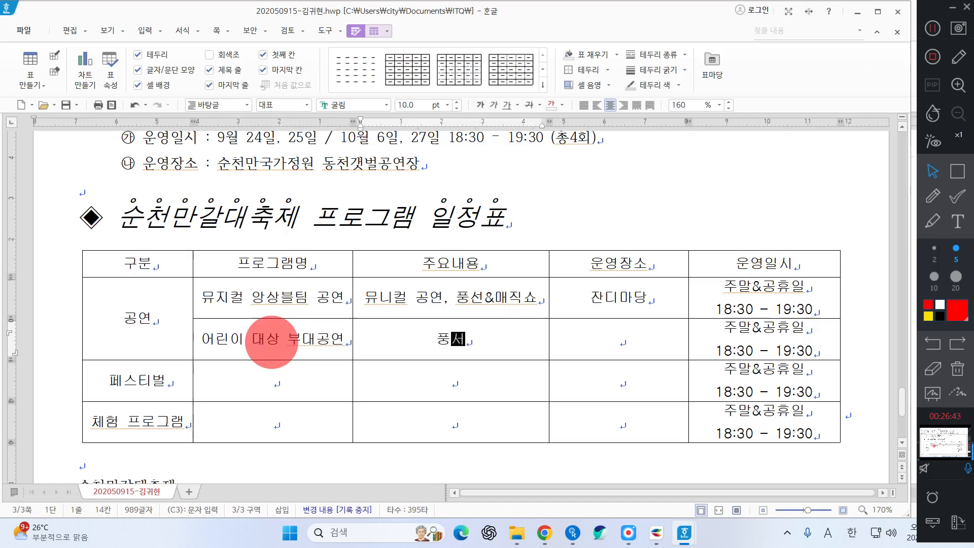
key("Left")
key("Left")
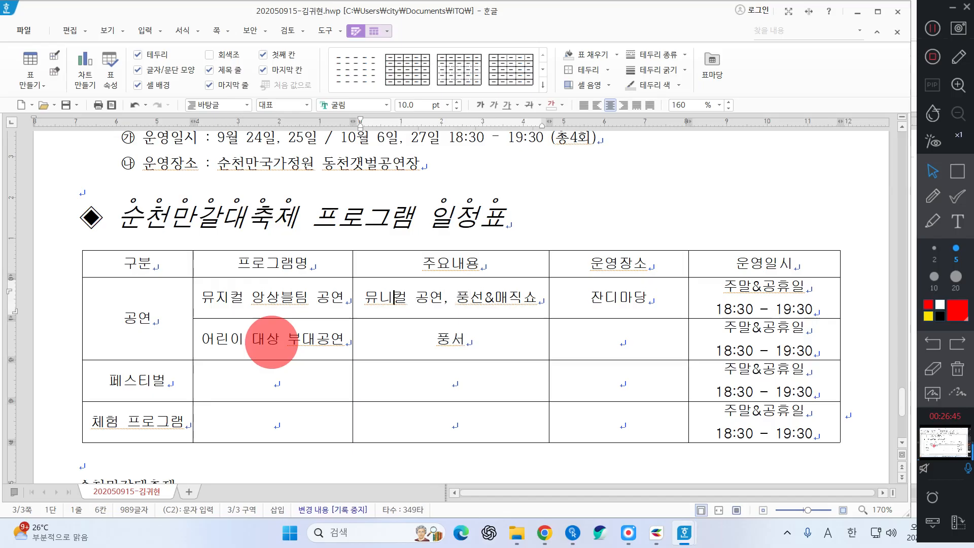
key("BackSpace")
type("지")
key("Down")
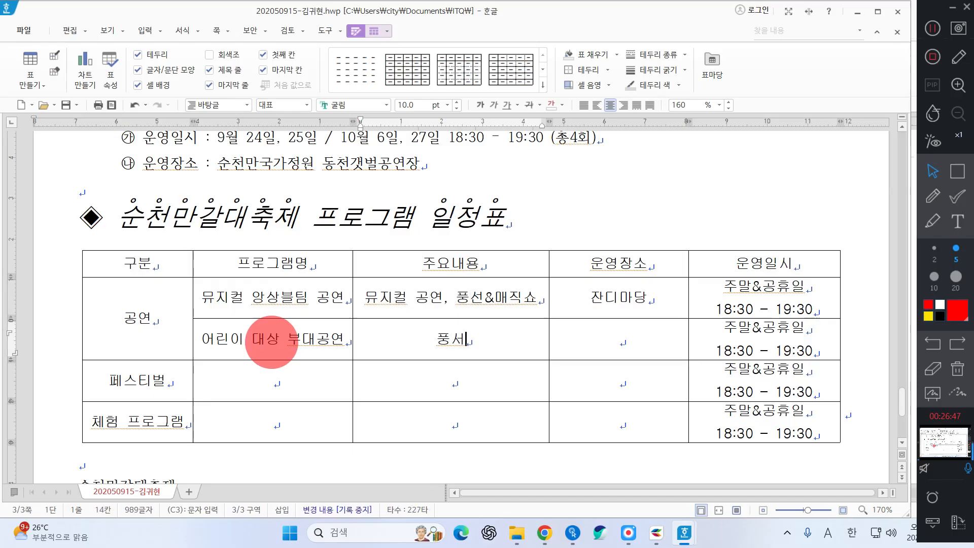
key("BackSpace")
type("선")
type("&")
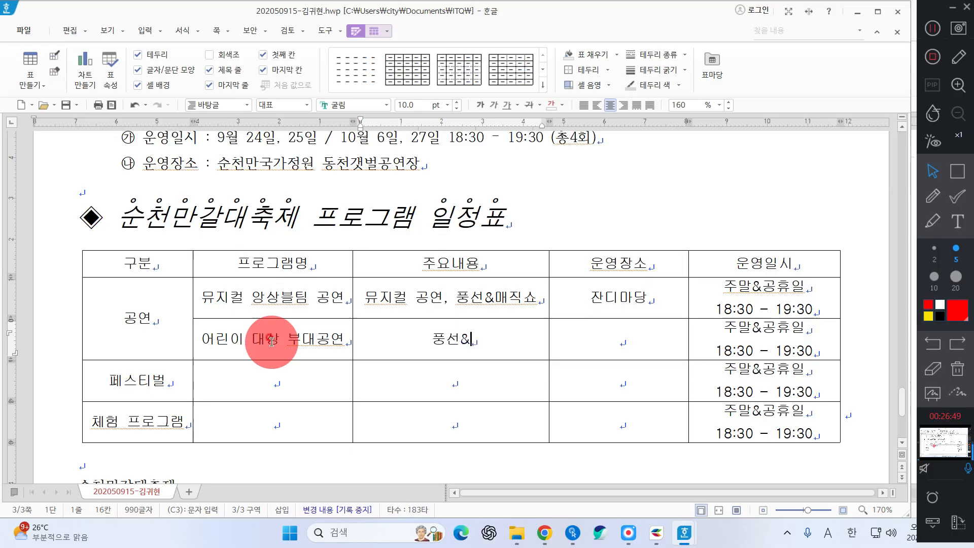
type("매직쇼, 동요노래잘")
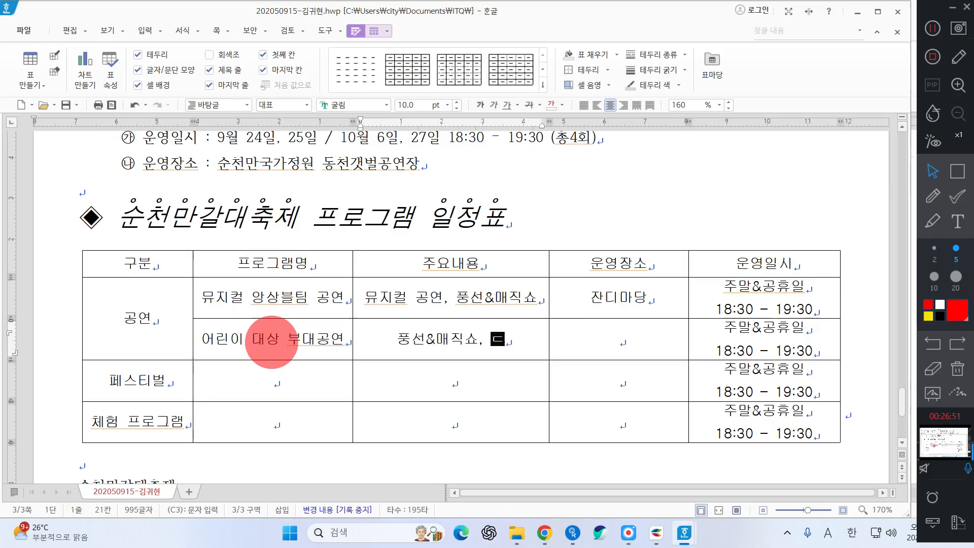
type("랑ㄷ")
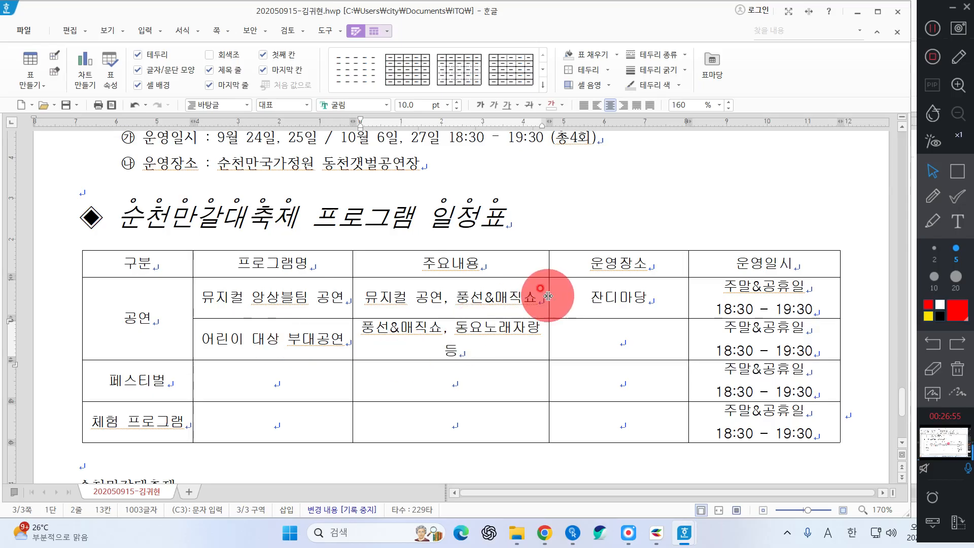
left_click_drag(550, 296, 566, 297)
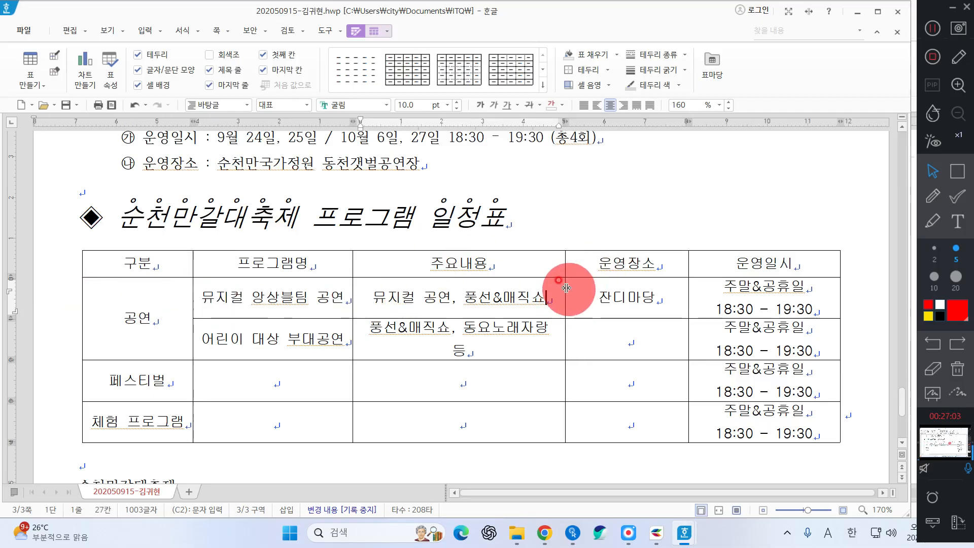
Widen the 주요내용 and 운영장소 columns
left_click_drag(564, 288, 568, 287)
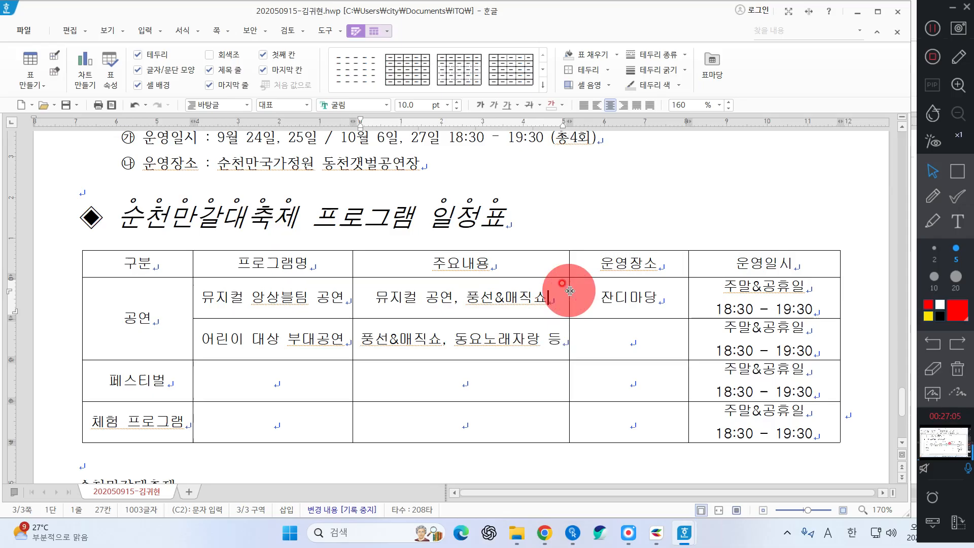
left_click(599, 345)
left_click_drag(689, 292, 709, 294)
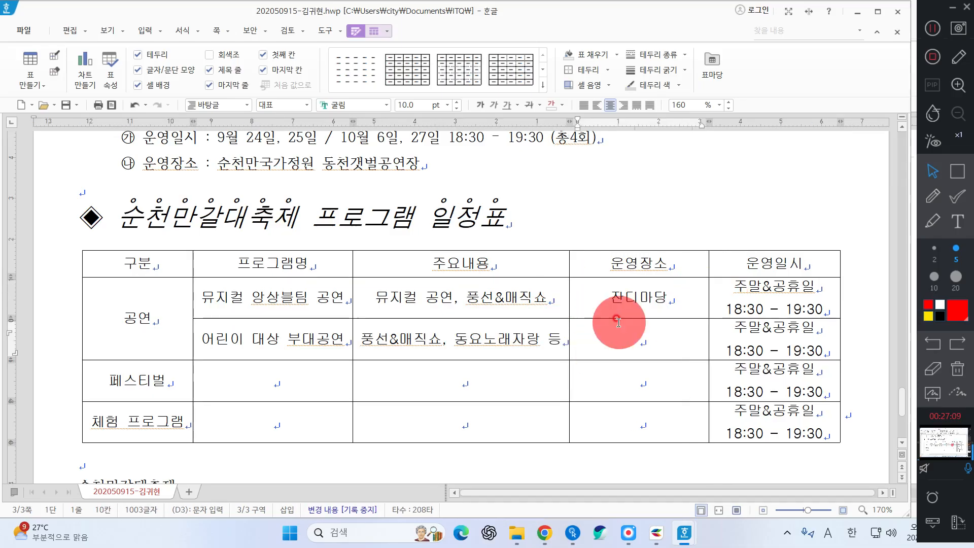
left_click_drag(569, 300, 578, 299)
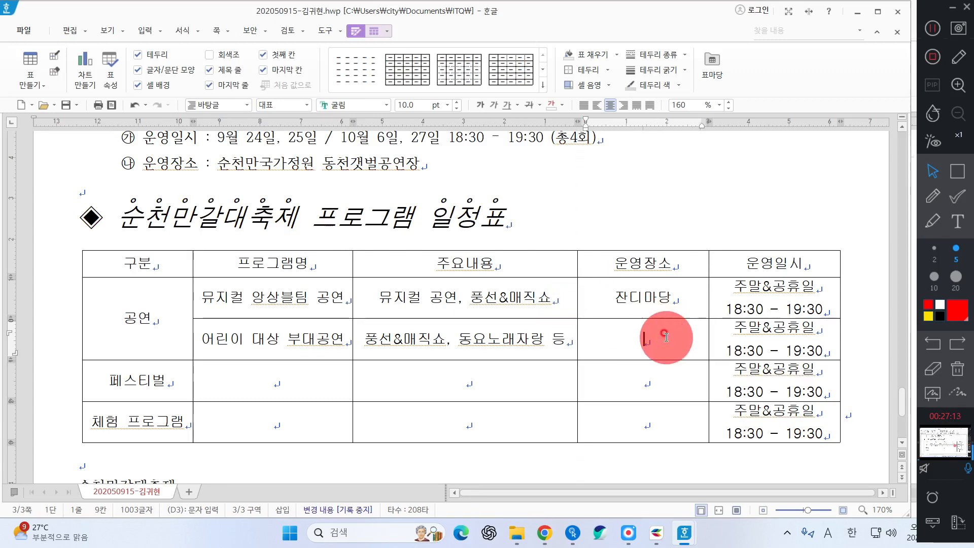
Fill the 운영장소 cells with 물새놀이터, 참여정원 일원 and 동물체험장
type("물새놀이텅")
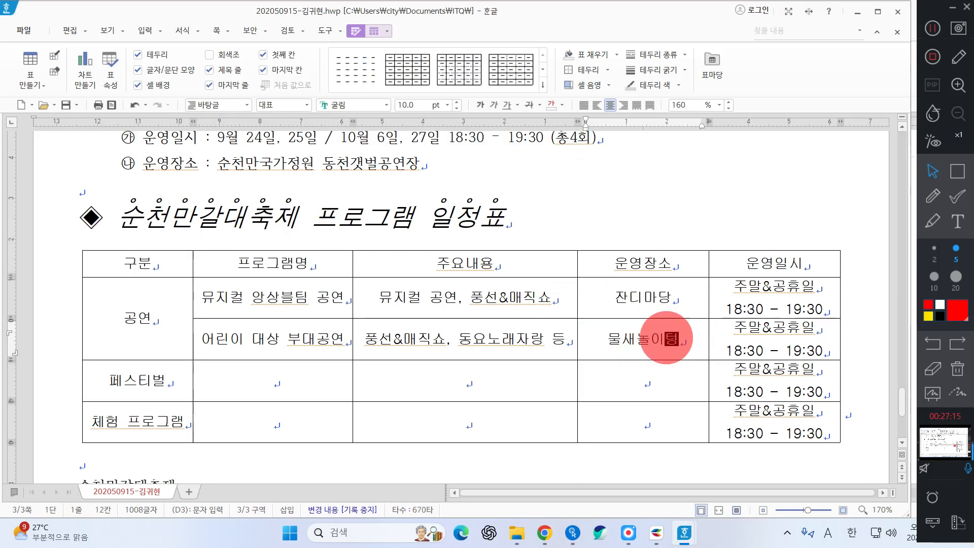
key("BackSpace")
type("여")
key("Down")
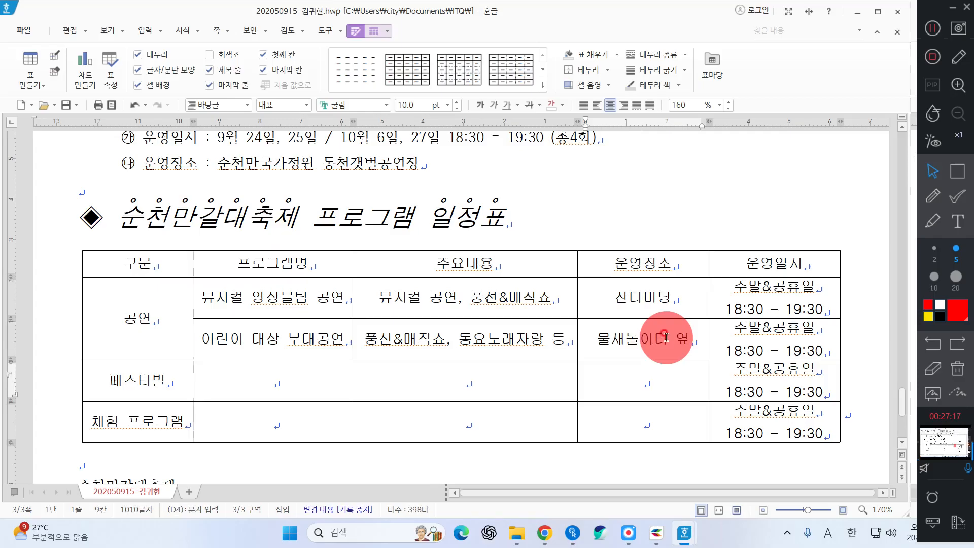
type("참여정원 일우")
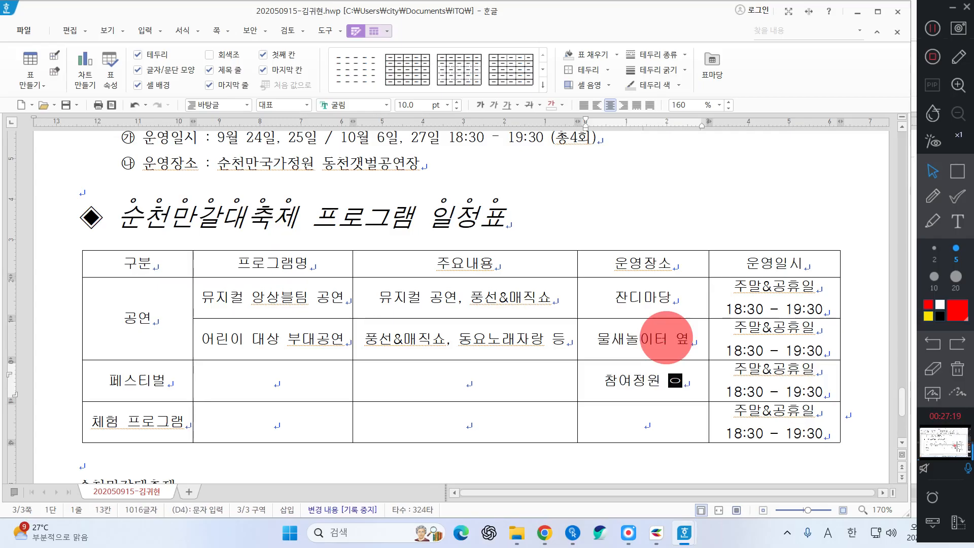
key("Down")
type("덩믈ㅈ")
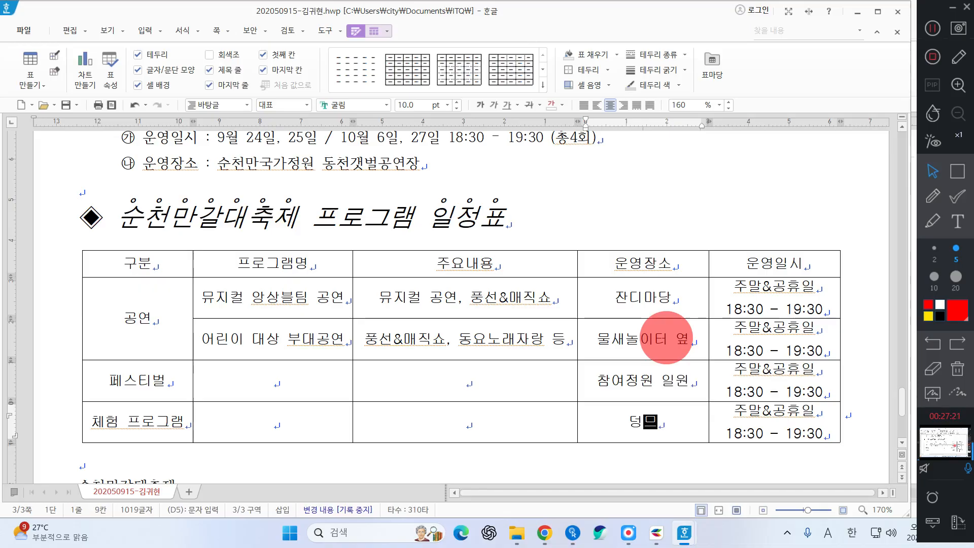
key("BackSpace")
key("BackSpace")
key("BackSpace")
type("동물체험장")
key("Up")
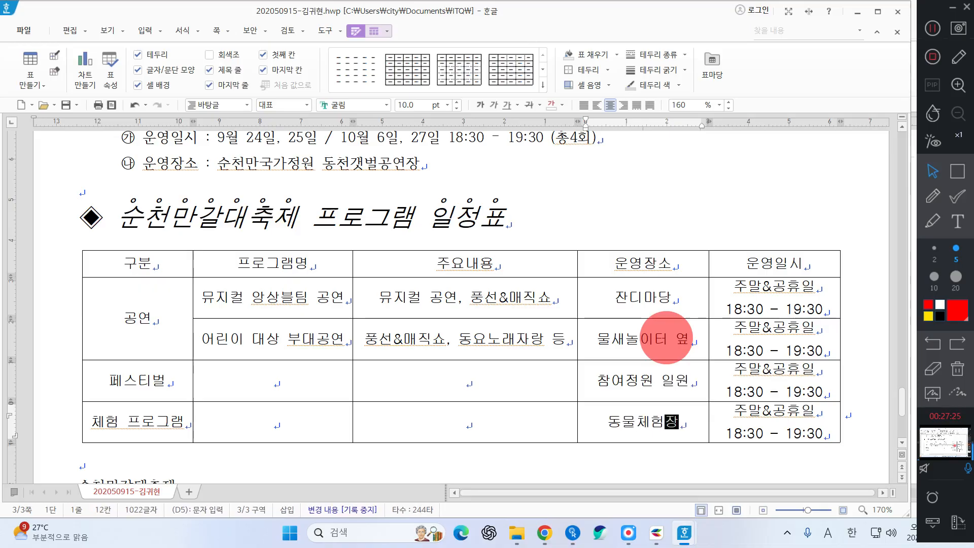
Enter program names 한평정원 페스티벌 and 동물원 체험 프로그램
key("Left")
key("Left")
key("Left")
key("Left")
key("Left")
key("Left")
key("Left")
key("Left")
key("Left")
key("Left")
key("Right")
key("Right")
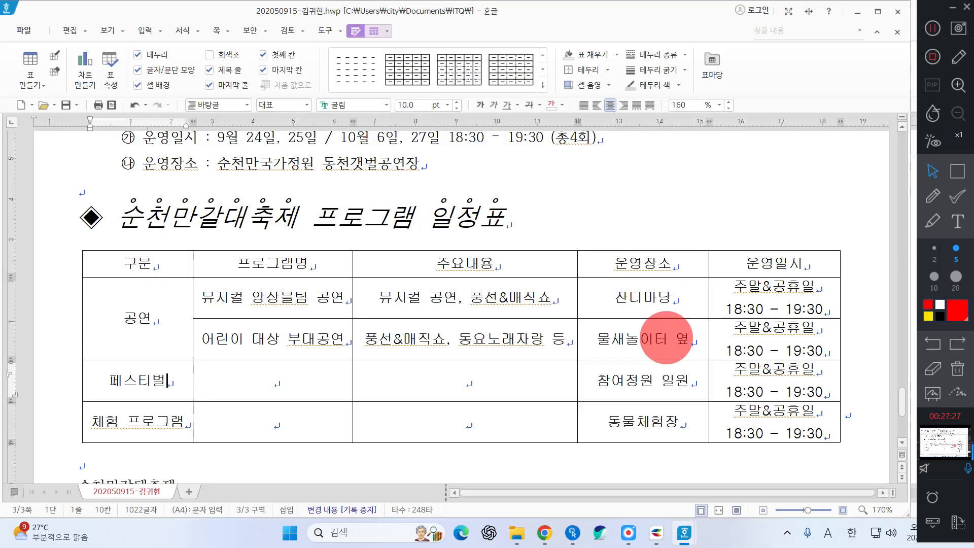
type("한평")
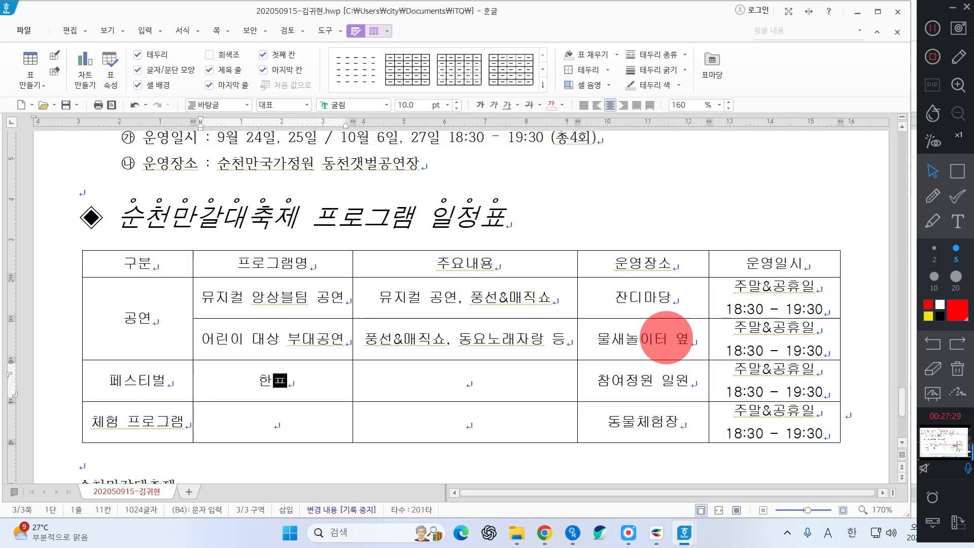
type("정원 ")
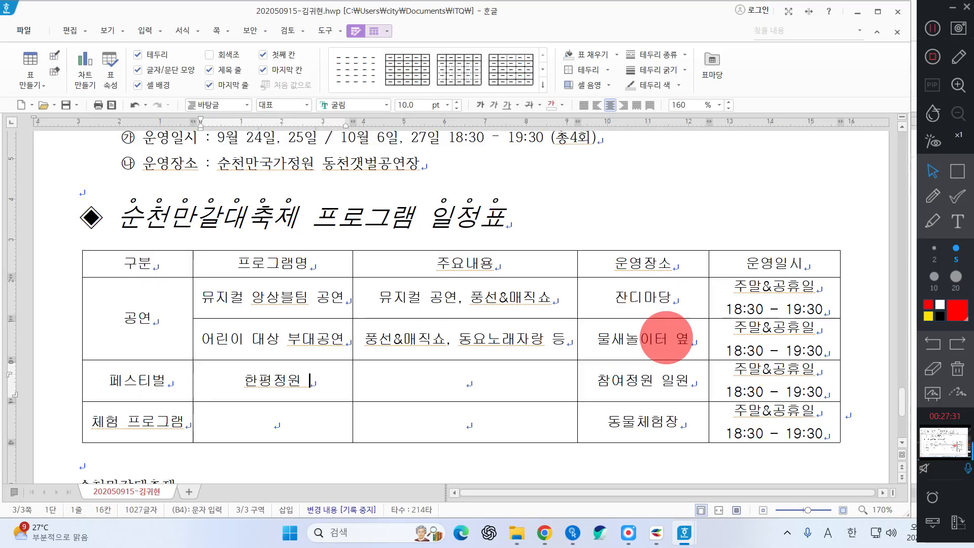
type("페스티벌")
key("Down")
type("동물")
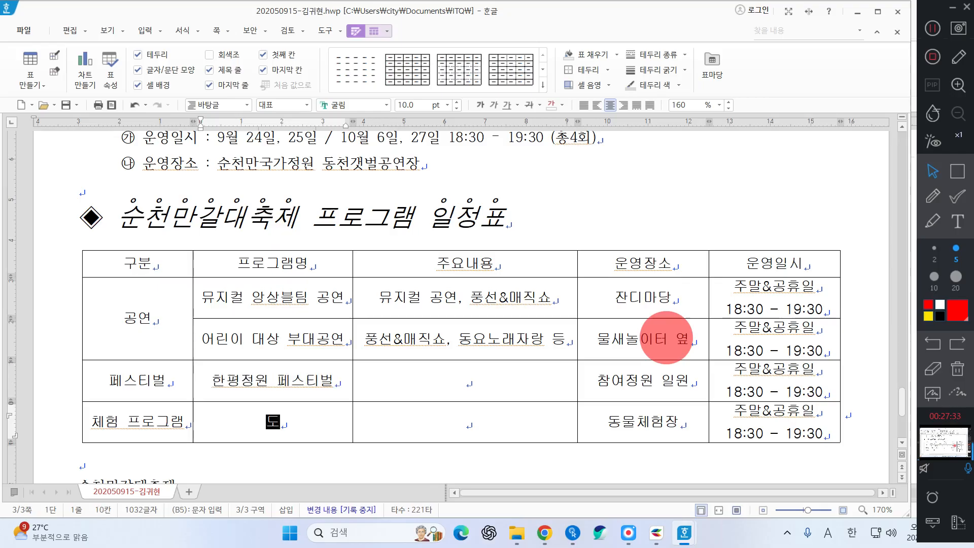
type("원 처험 ㅍ")
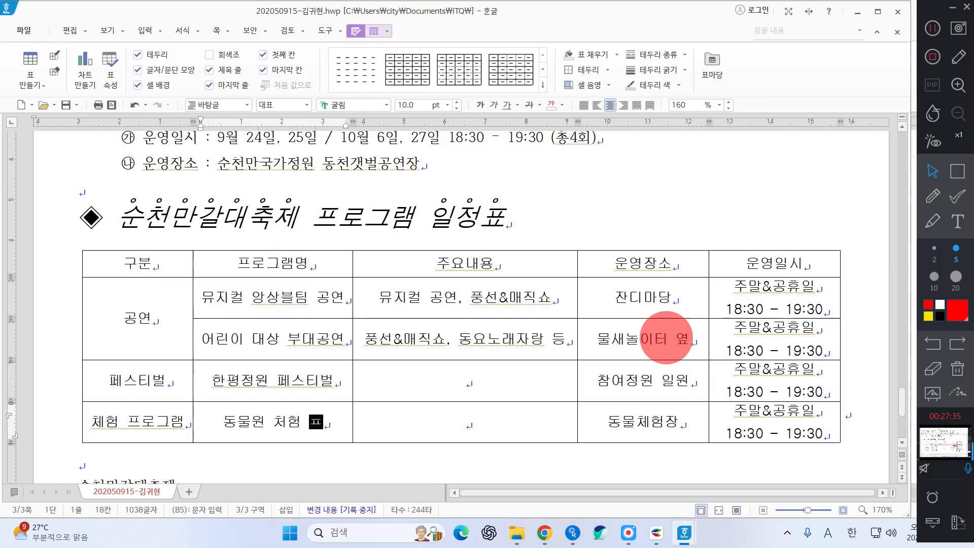
key("BackSpace")
key("BackSpace")
key("BackSpace")
key("BackSpace")
type("체험 프로그램")
Enter contents 가을꽃 전시 및 정원박람회 등 and 양서류&파충류 기획전시
key("Right")
key("Up")
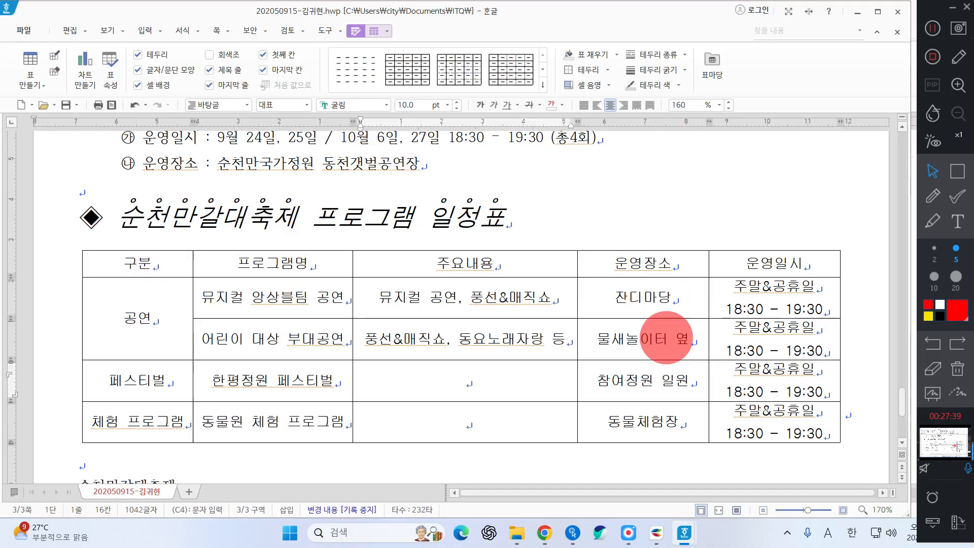
type("가을꽃 ㅈ")
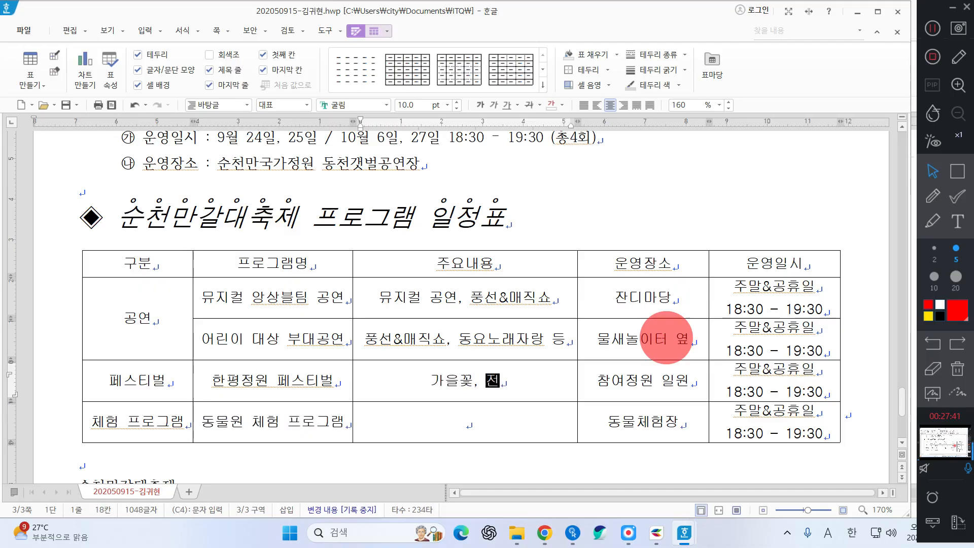
type("전시 ㅁ")
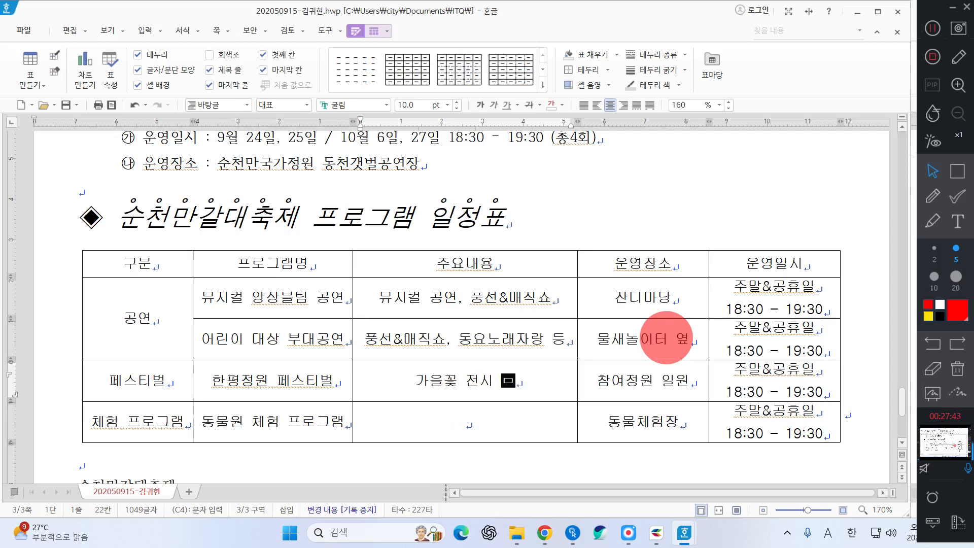
type("및  정원박람회 ")
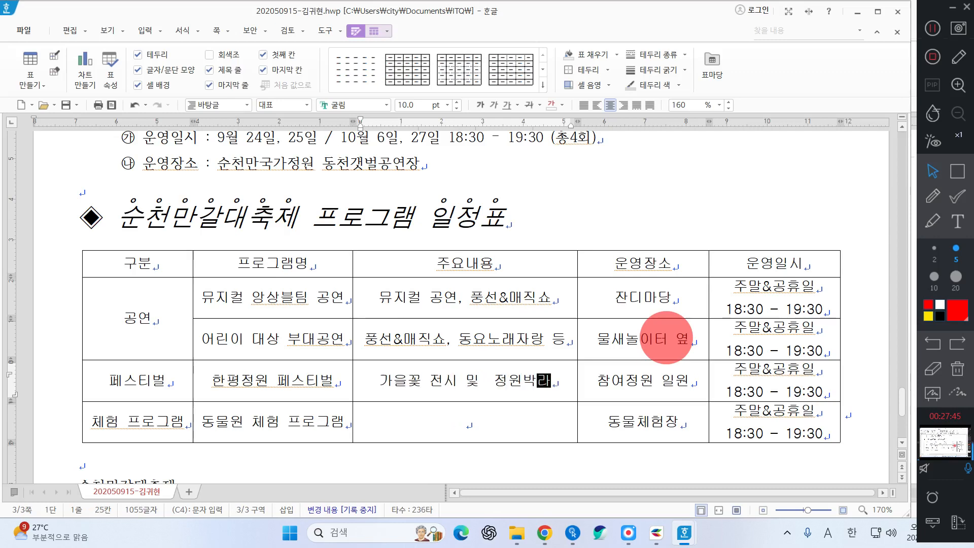
type("등")
key("Down")
type("양서류")
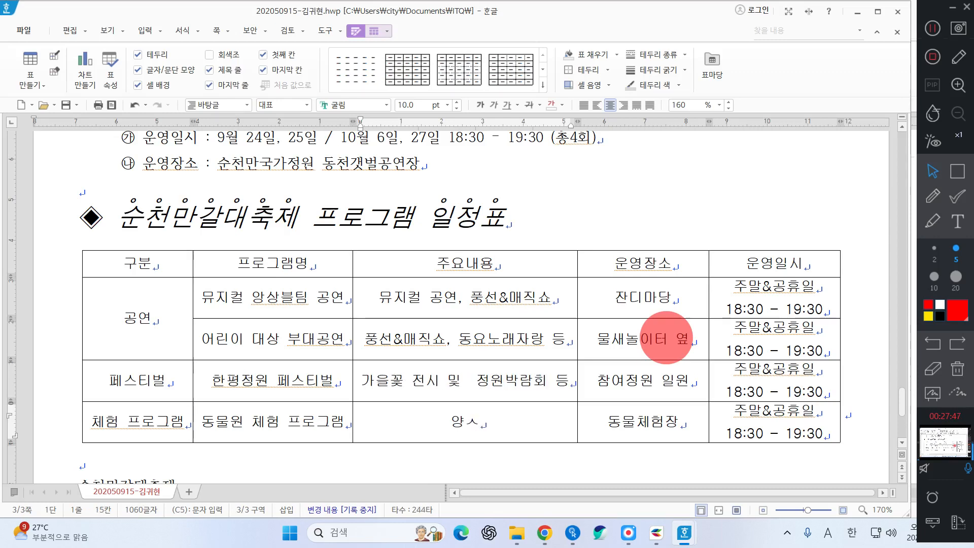
type("&파출유")
key("BackSpace")
key("BackSpace")
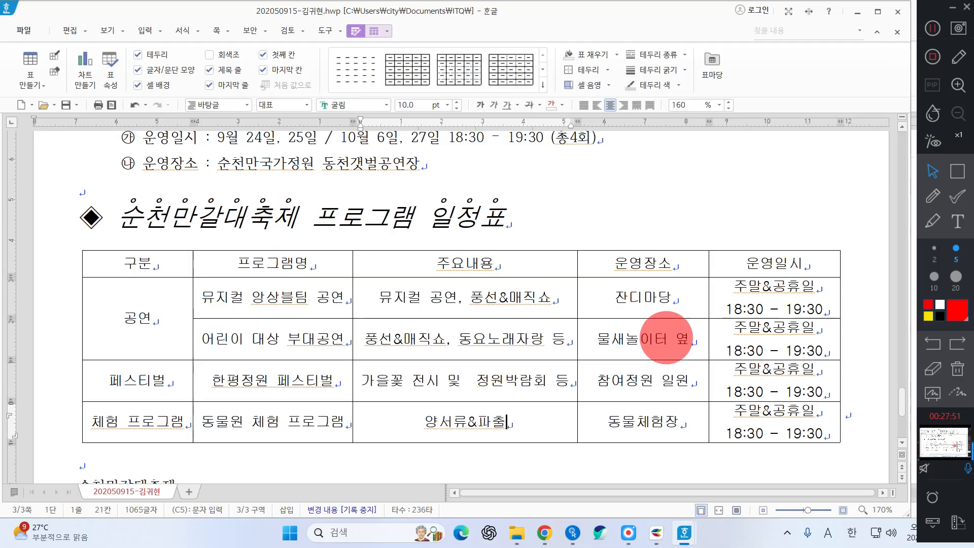
type("충류 기호획전시")
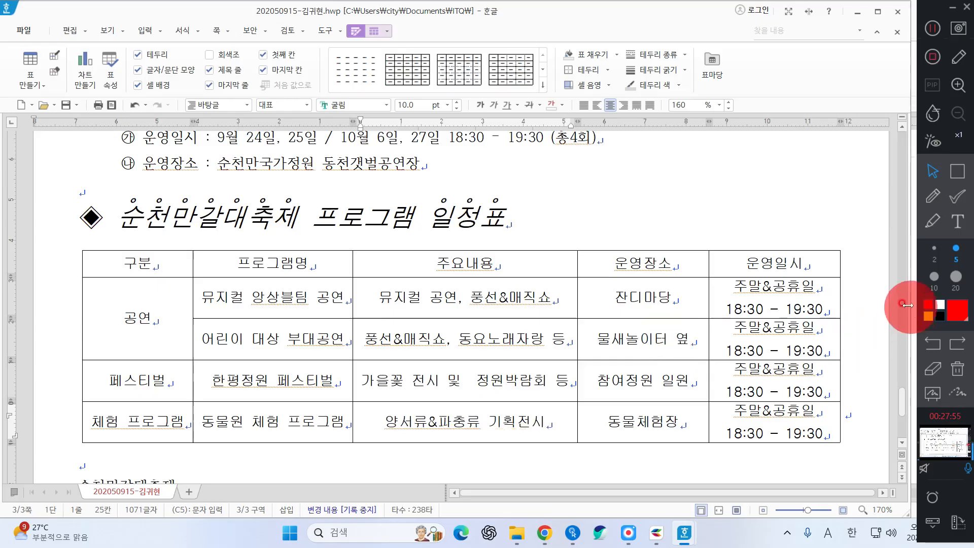
Change the children's show time from 18:30 - 19:30 to 14:00 - 15:00
left_click(937, 28)
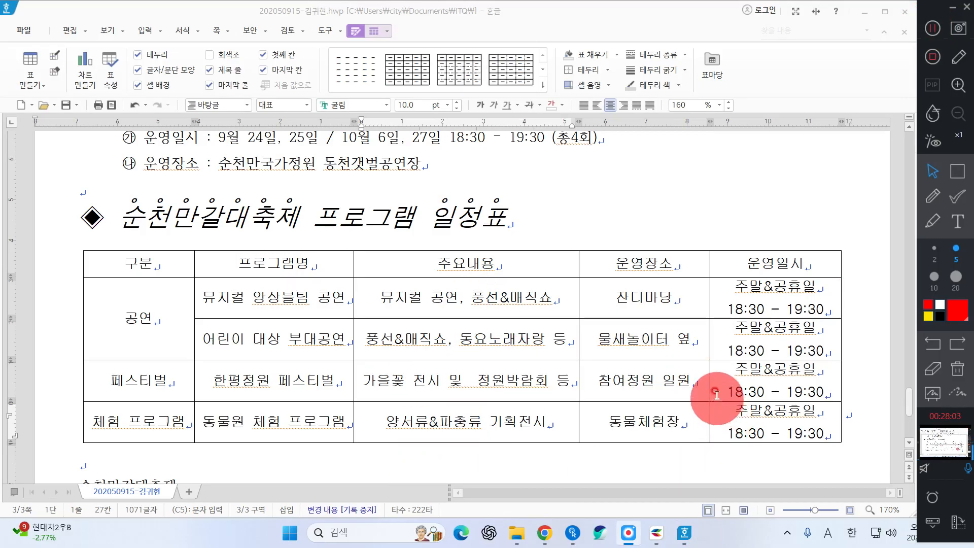
left_click(773, 350)
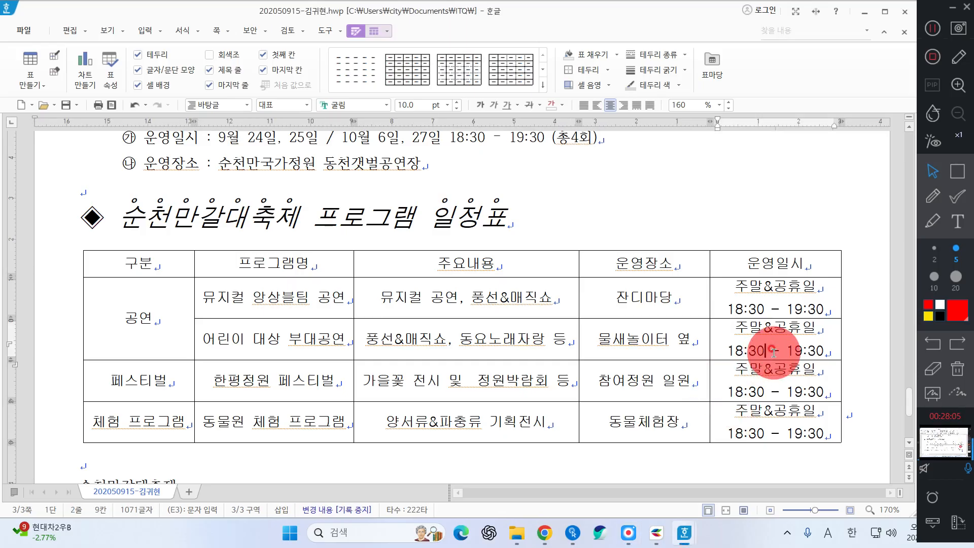
key("BackSpace")
type("4")
key("Right")
key("Delete")
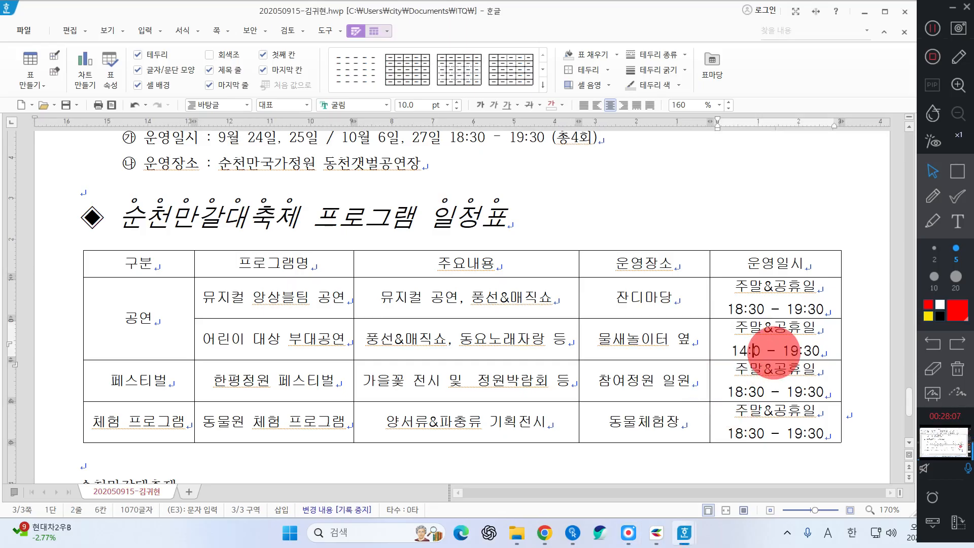
type("0")
key("Right")
key("Right")
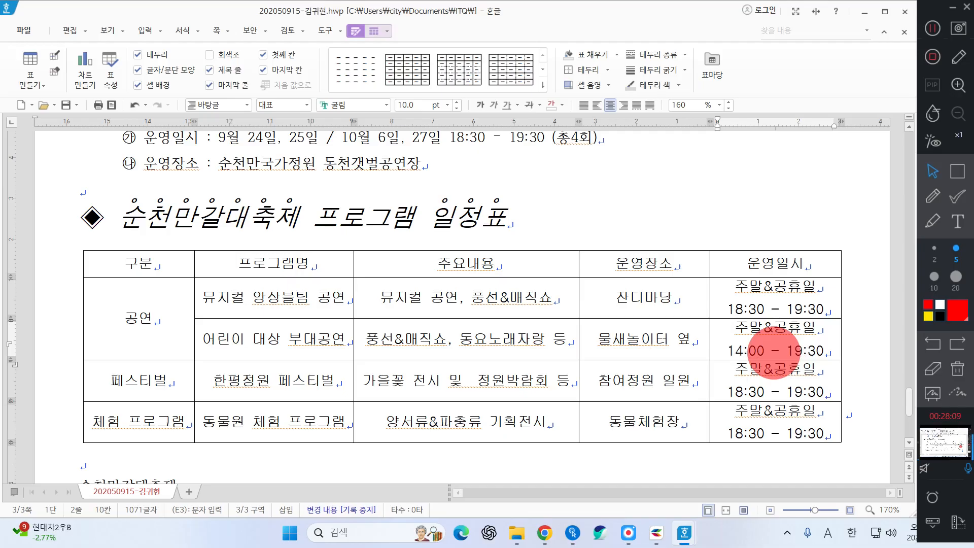
key("Right")
key("Delete")
type("5")
key("Delete")
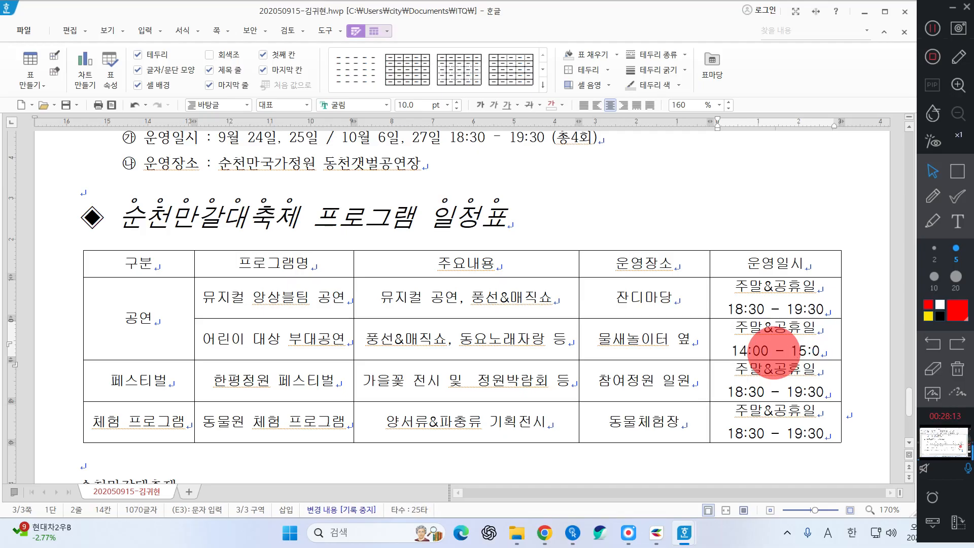
type("0")
Replace the festival's time cell with 9.14 - 10.13 and a second line (30일간)
key("Down")
key("Left")
key("Left")
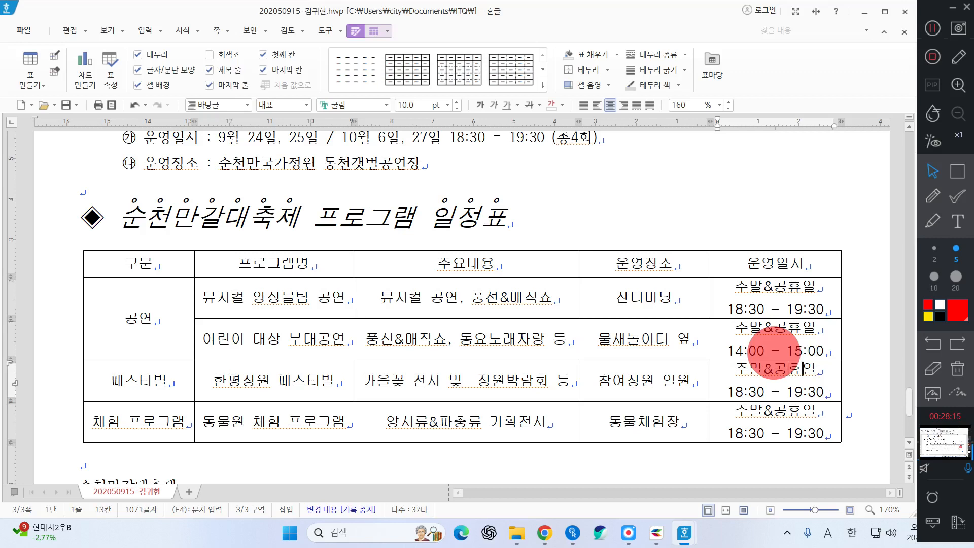
key("ctrl+a")
key("Delete")
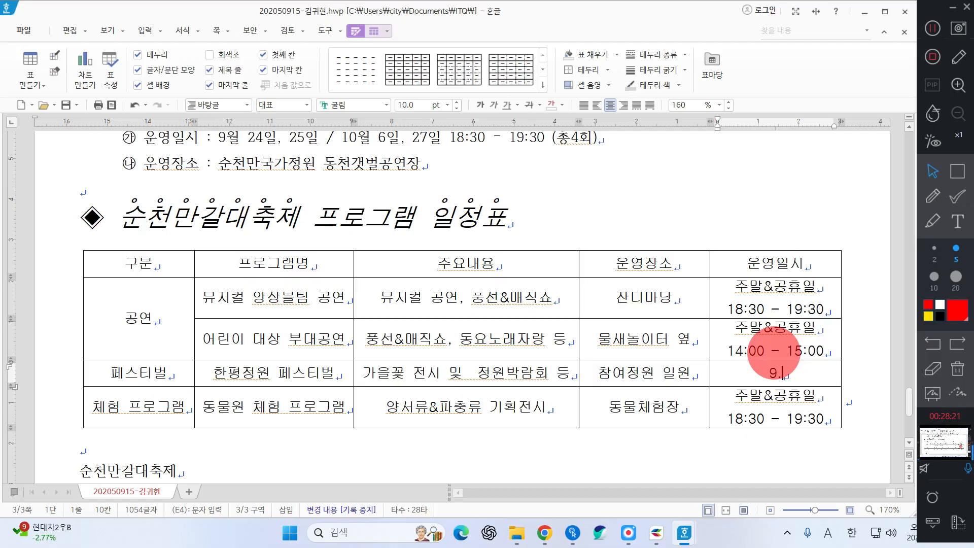
type("9.14 - 10.13")
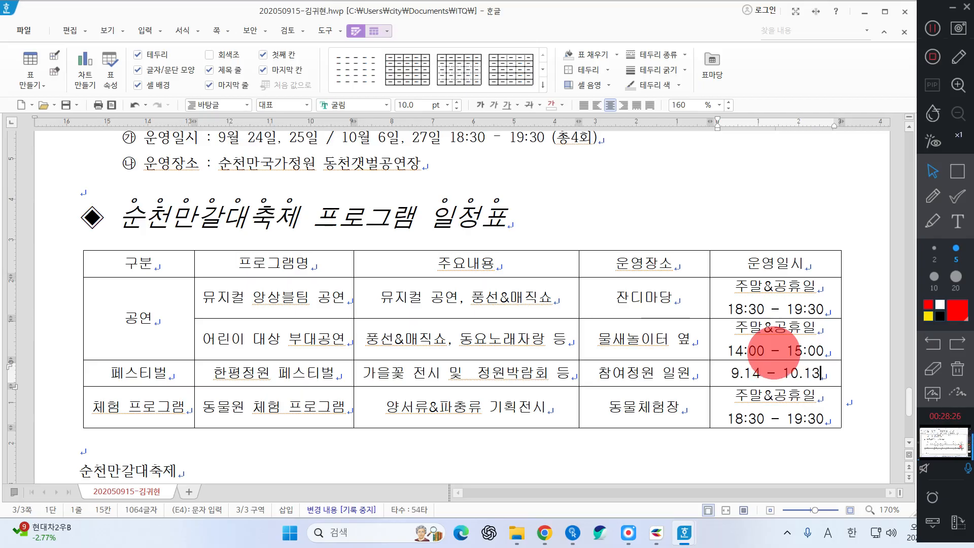
key("Return")
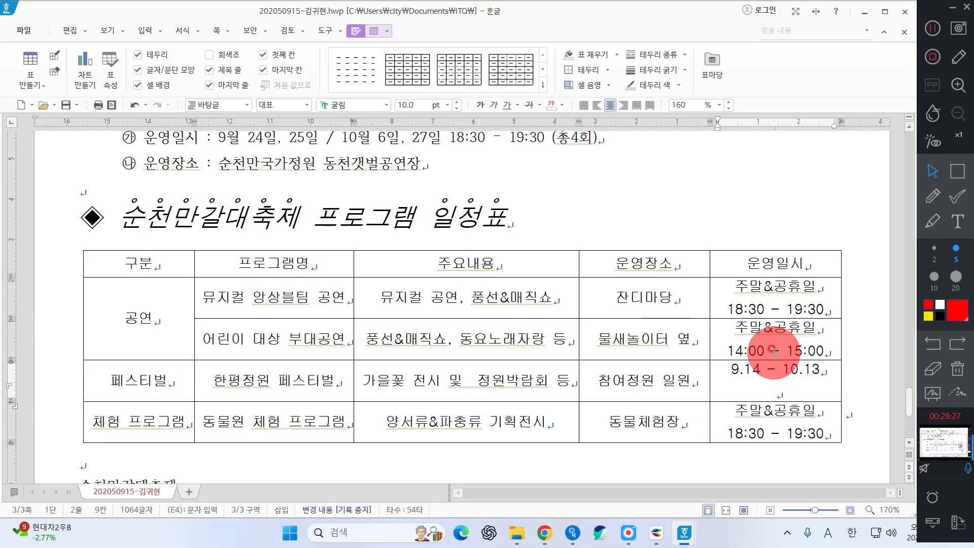
type("(30")
type("일간)")
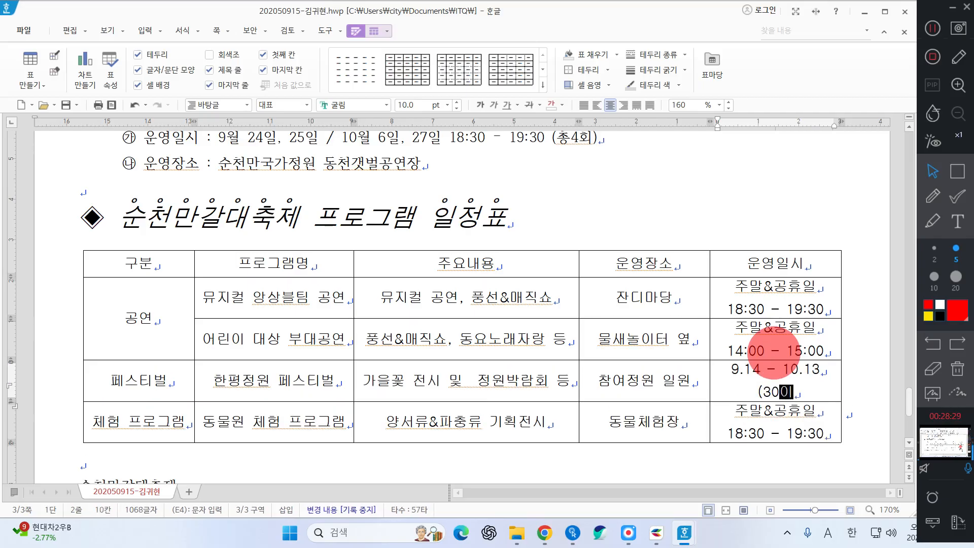
Change the experience program's time to 11:00, 15:00
key("Down")
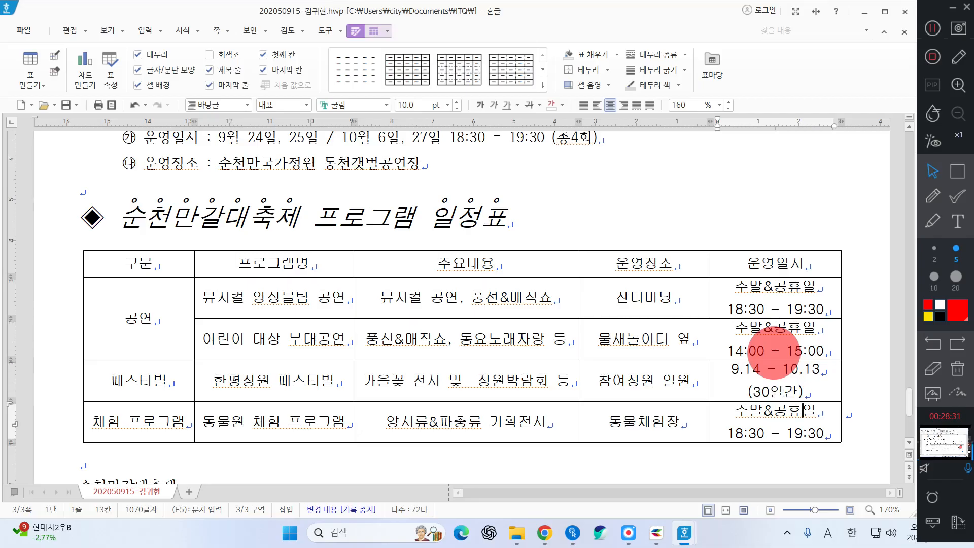
key("Left")
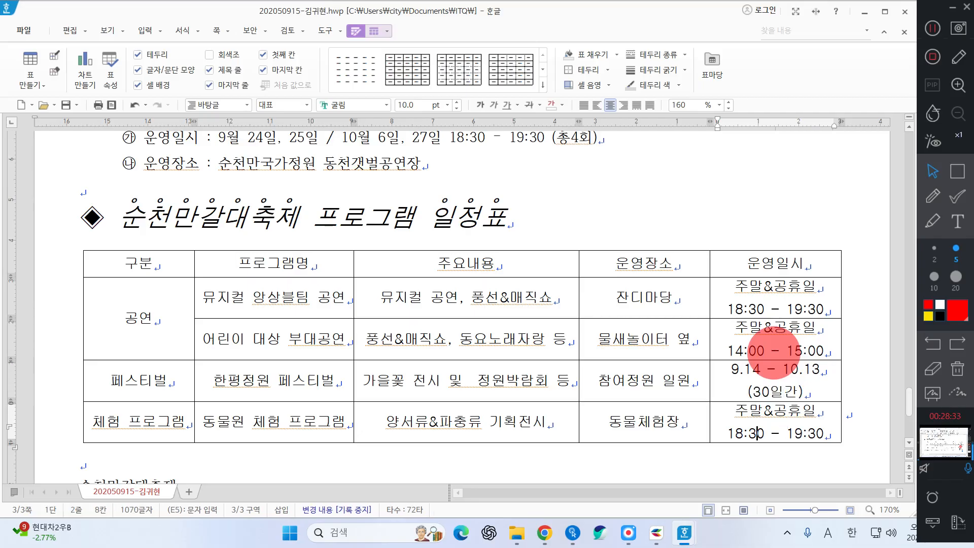
key("BackSpace")
type("1")
key("Delete")
type("0")
key("Right")
key("Right")
key("Right")
key("Right")
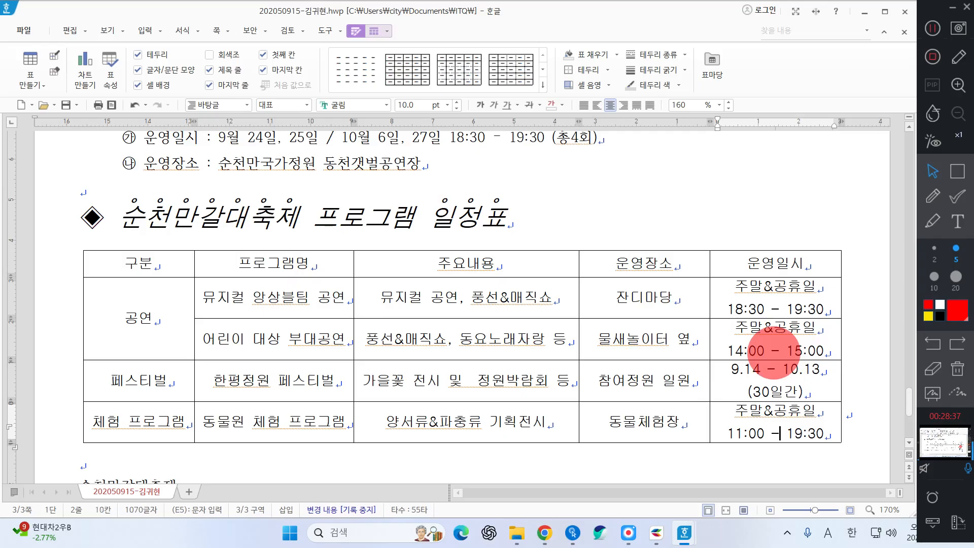
key("BackSpace")
key("BackSpace")
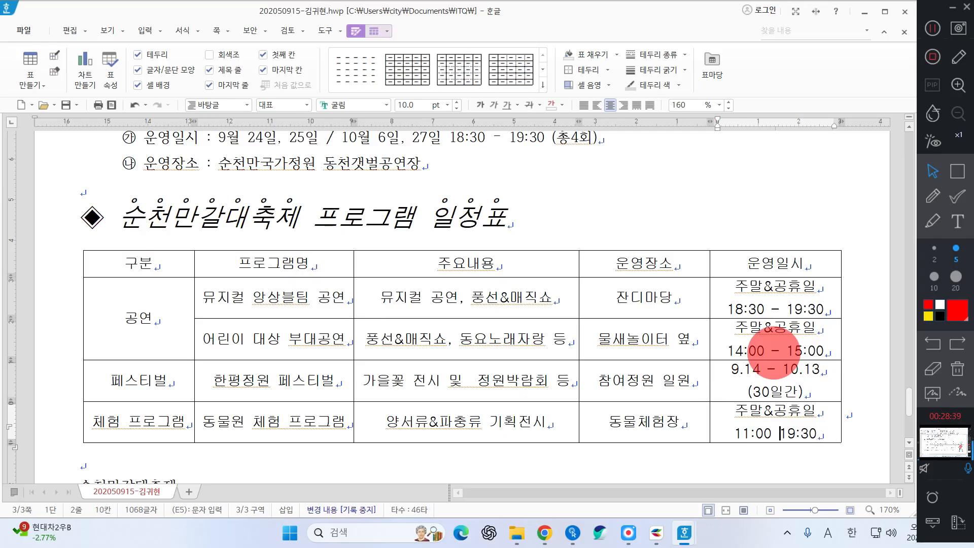
key("Delete")
type(",")
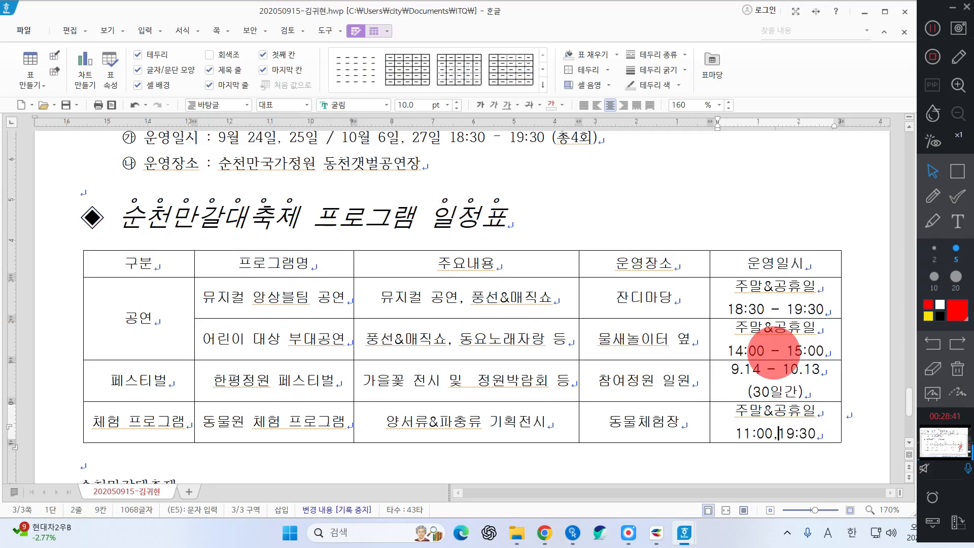
key("BackSpace")
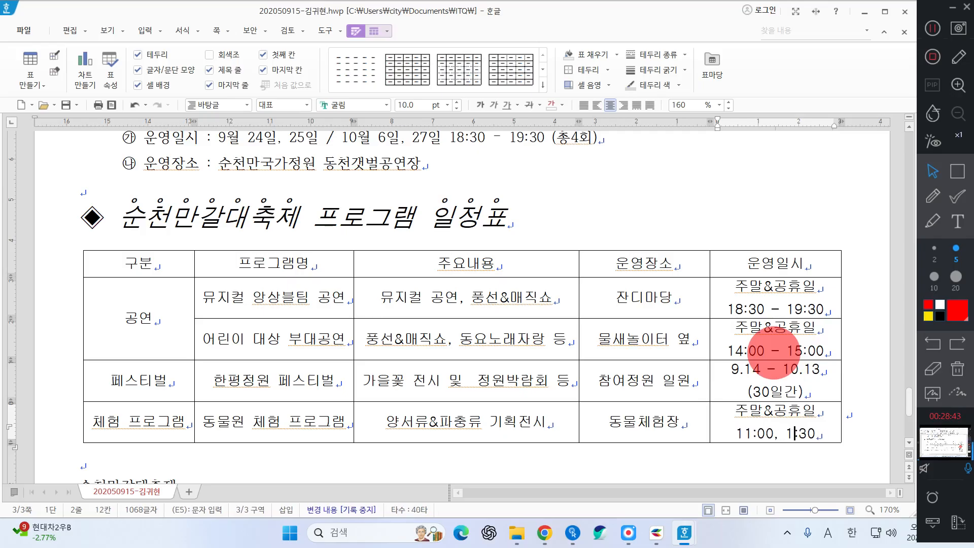
type("5")
key("Delete")
type("0")
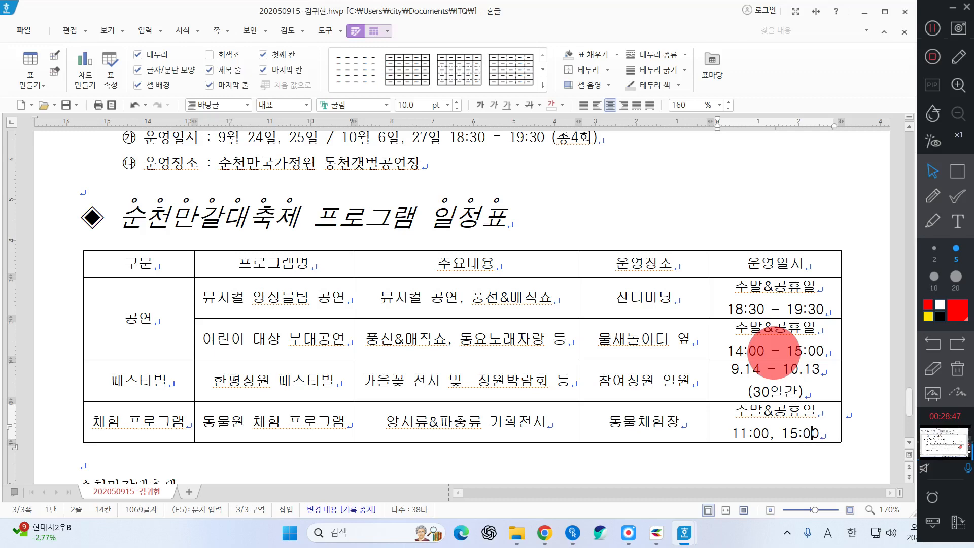
left_click(826, 369)
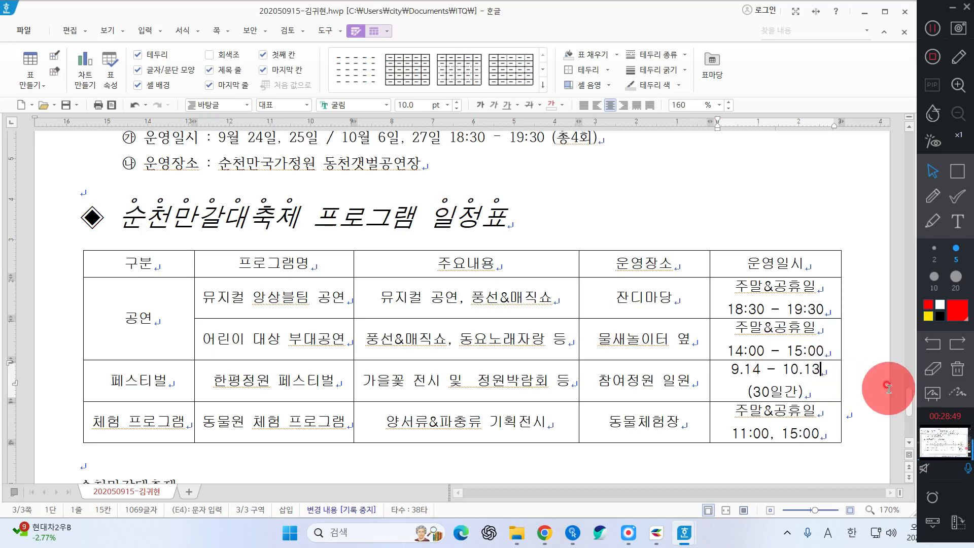
Select every cell of the schedule table and open Cell Border/Background (각 셀마다 적용)
type(".")
left_click_drag(167, 268, 866, 533)
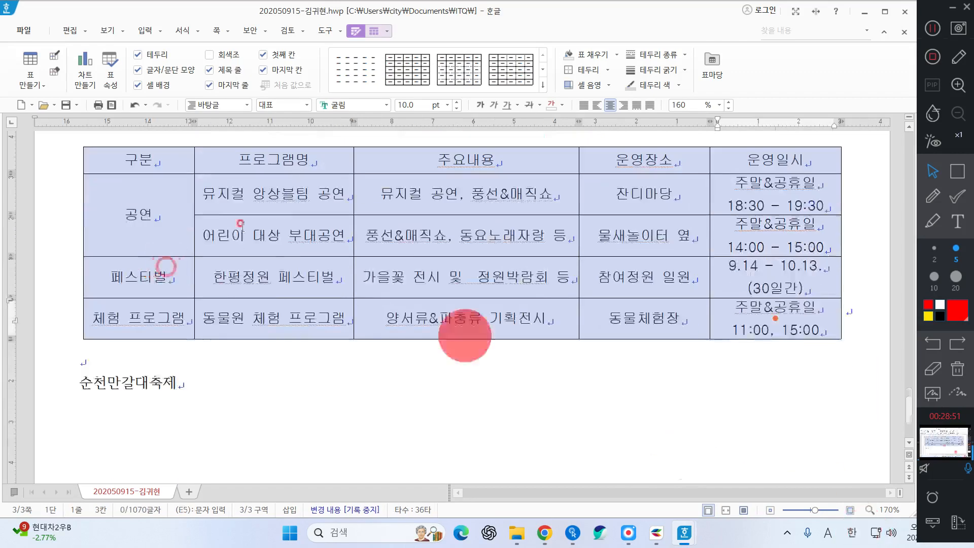
scroll(553, 341, "up", 1)
scroll(731, 348, "up", 1)
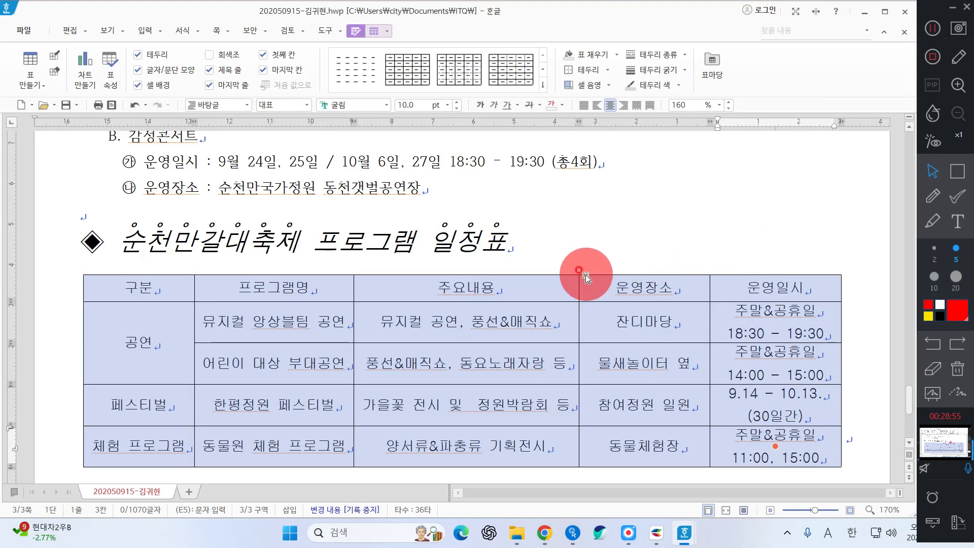
right_click(563, 206)
mouse_move(616, 314)
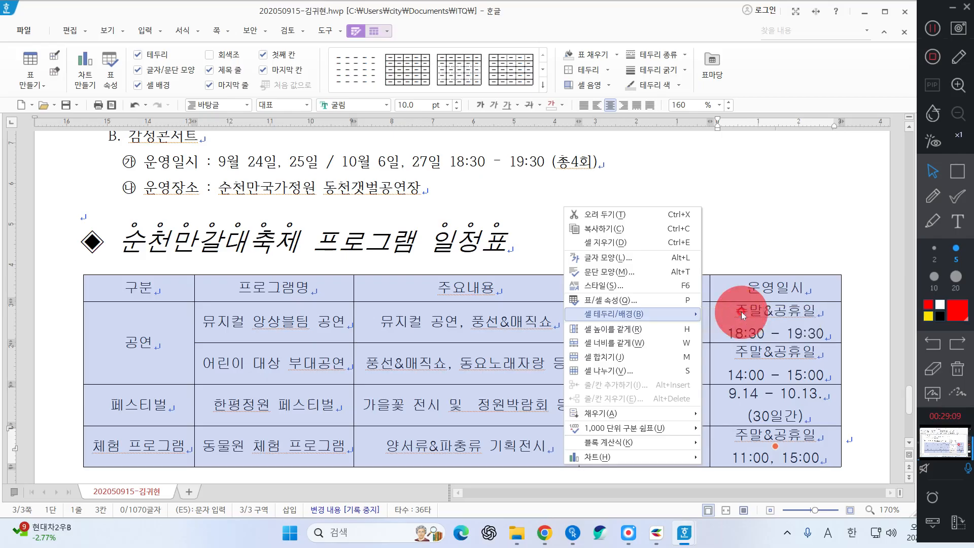
left_click(742, 315)
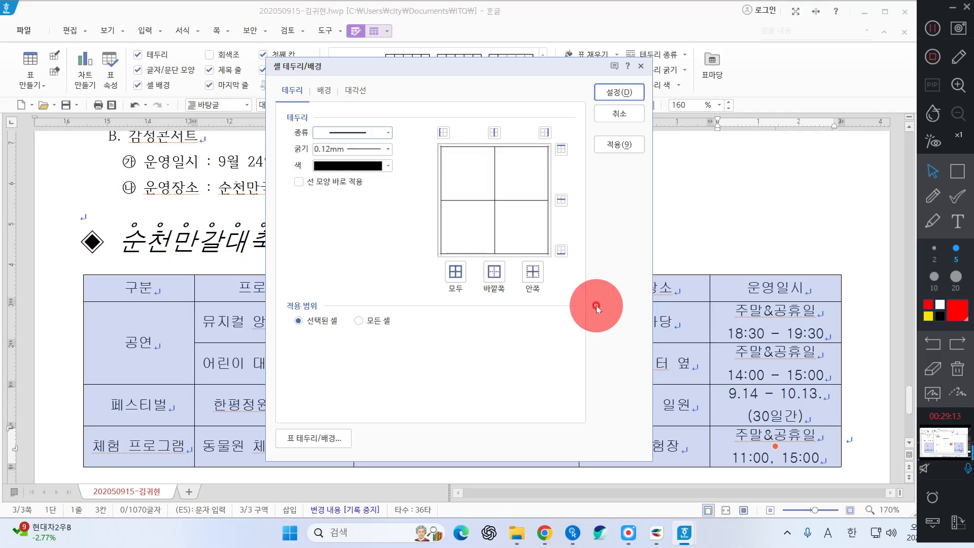
Apply a double-line border to the table's top and bottom edges
left_click(337, 132)
left_click(347, 235)
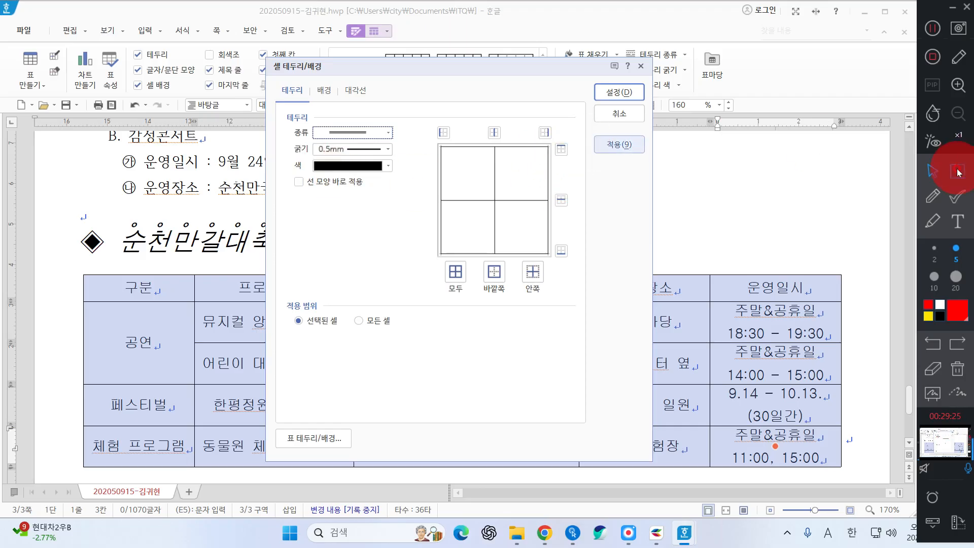
left_click(959, 173)
left_click_drag(551, 139, 574, 163)
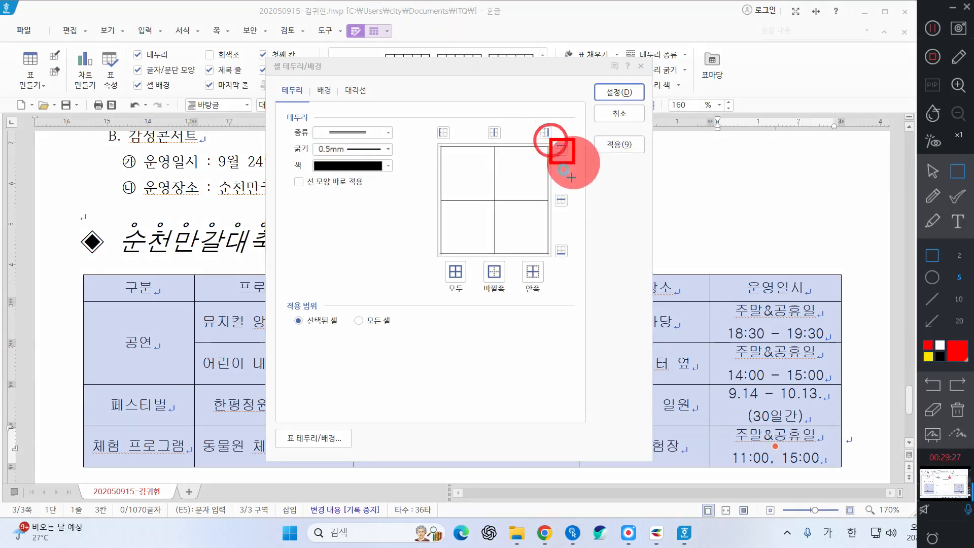
mouse_move(555, 240)
left_mouse_down()
mouse_move(629, 282)
mouse_move(603, 284)
left_mouse_up()
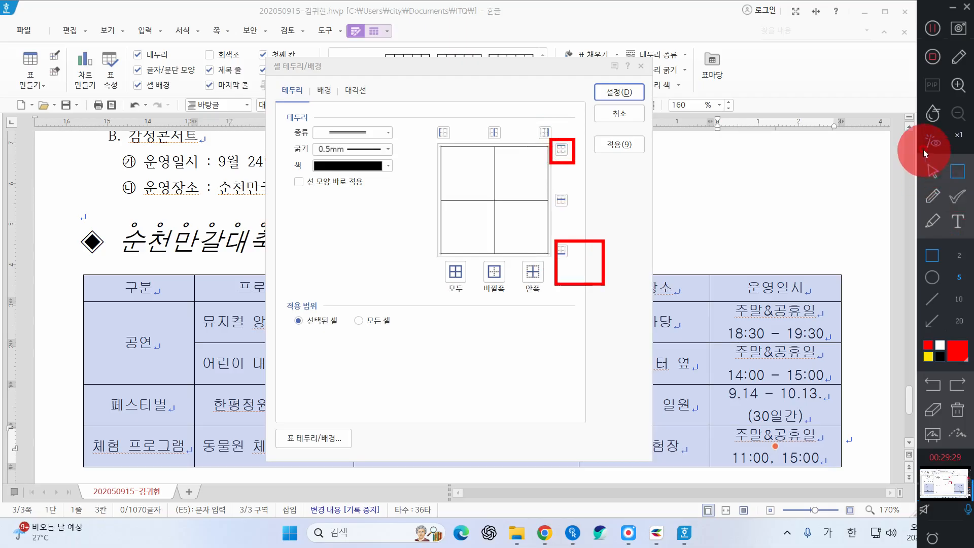
left_click(933, 171)
left_click(561, 149)
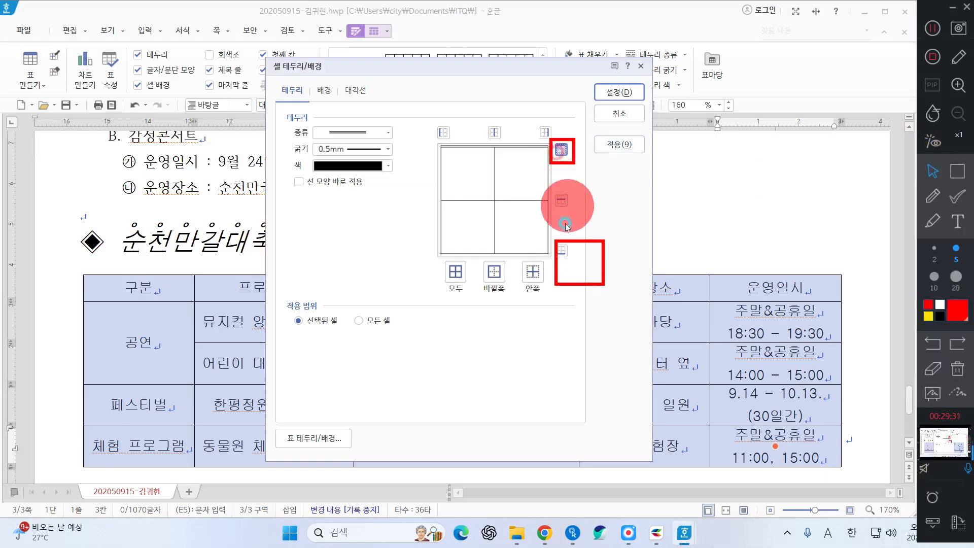
left_click(562, 251)
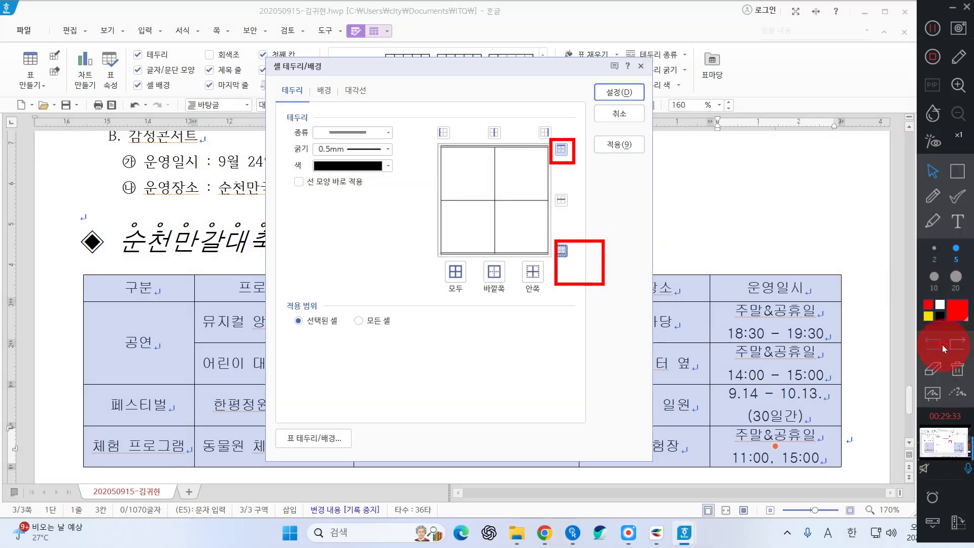
Set no line on the left and right outer borders, confirm, and select the header row
left_click(957, 392)
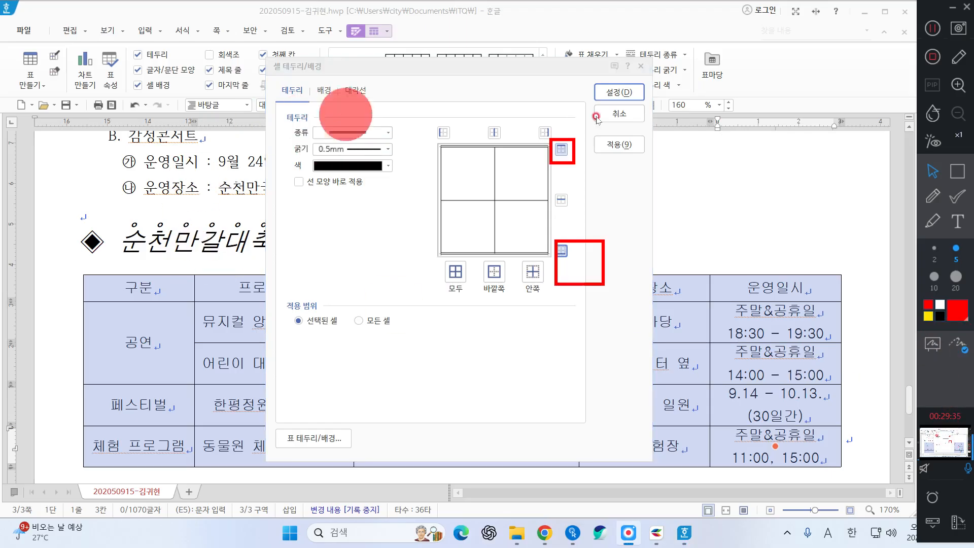
left_click(958, 343)
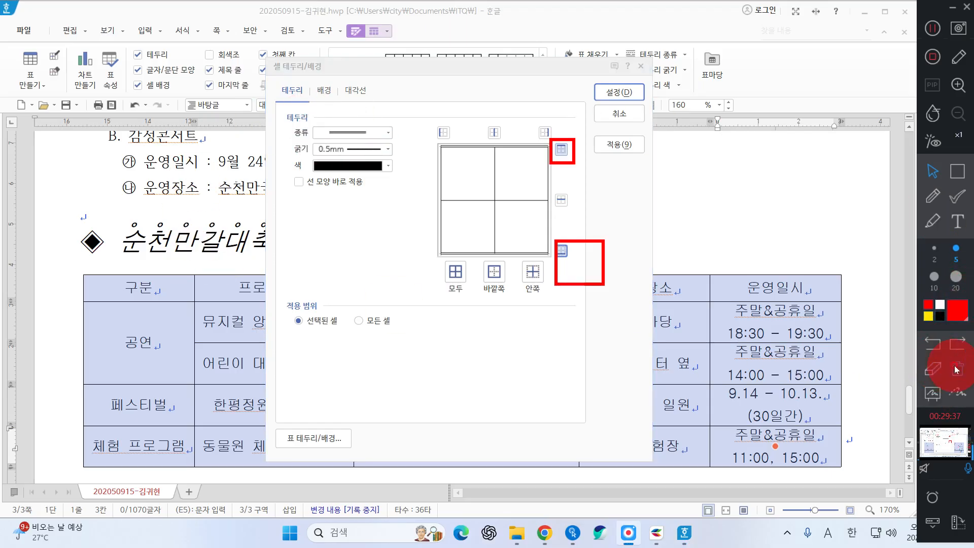
left_click(957, 369)
left_click(336, 132)
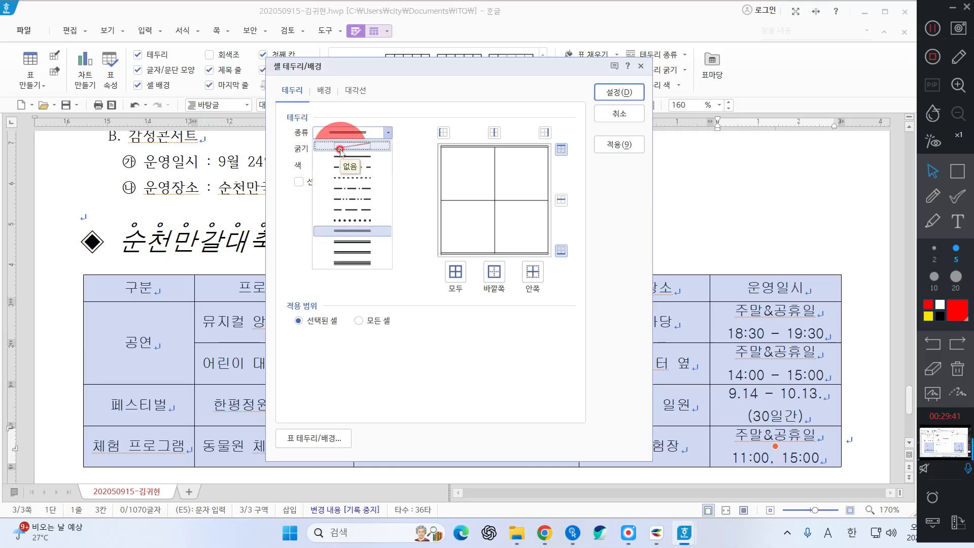
left_click(340, 148)
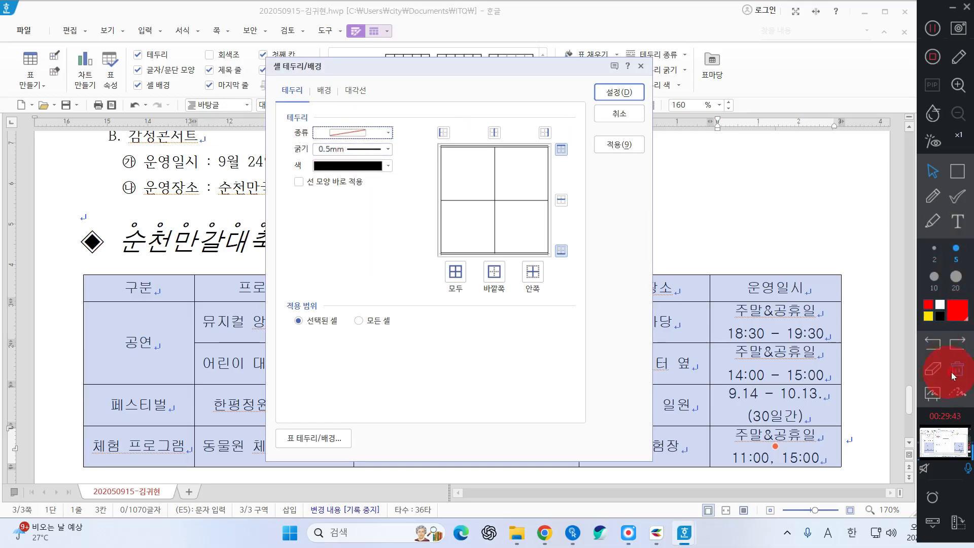
left_click(915, 345)
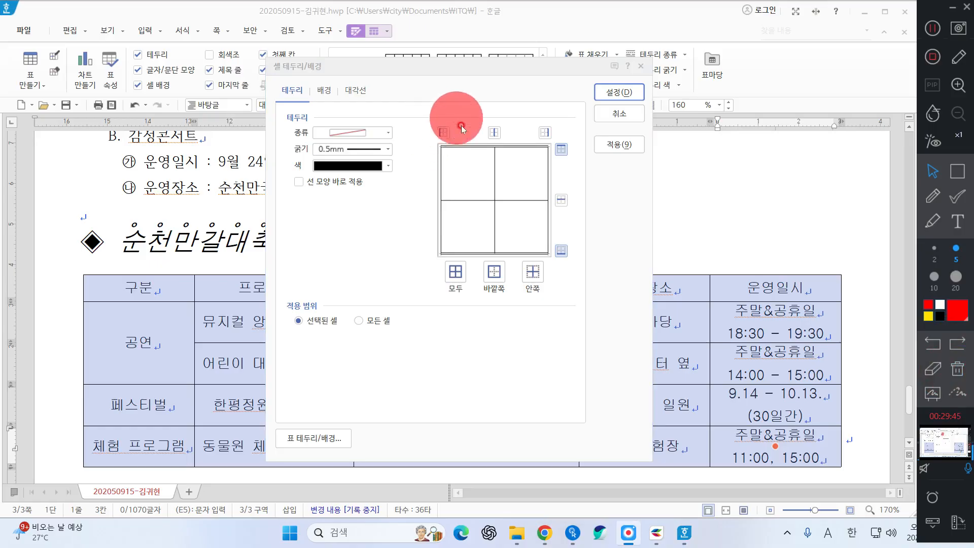
left_click(443, 133)
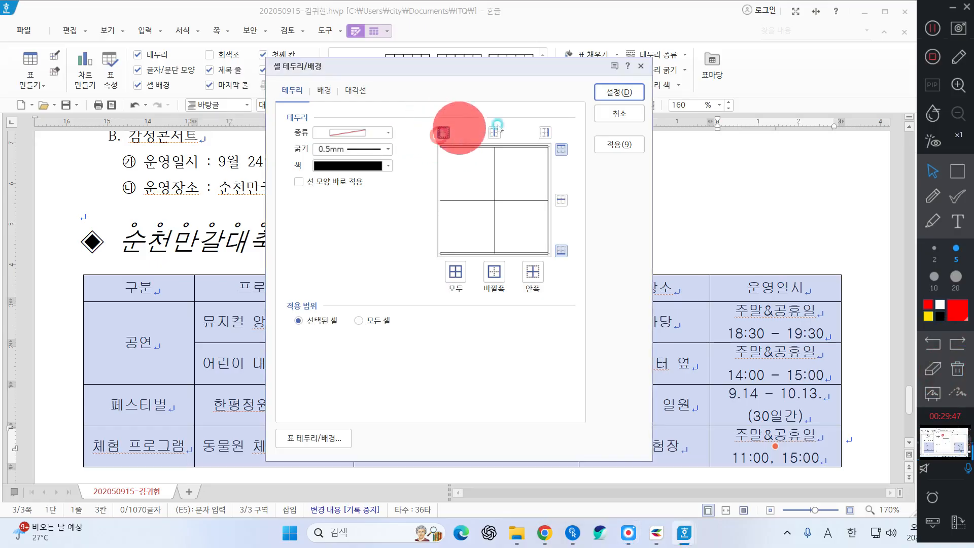
left_click(548, 133)
left_click(547, 133)
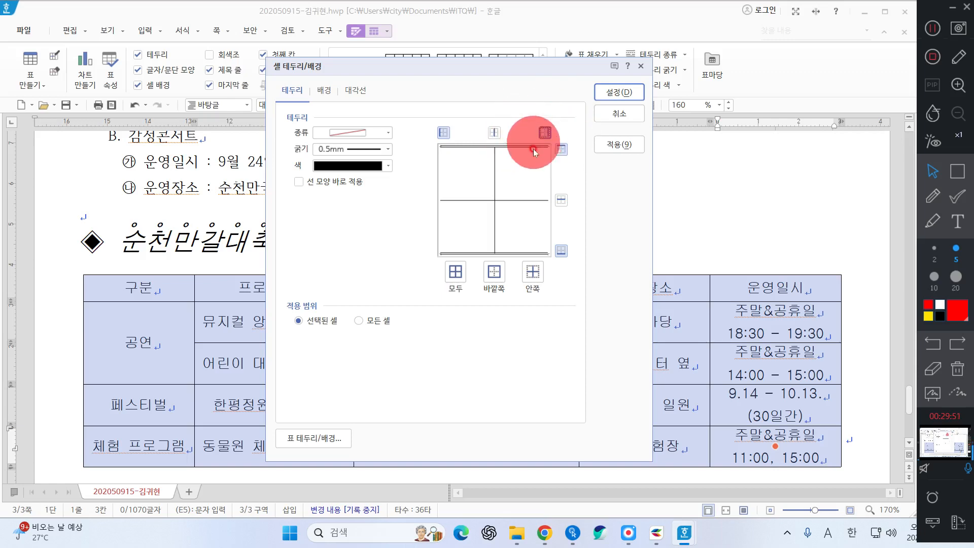
left_click(619, 92)
left_click_drag(133, 287, 754, 288)
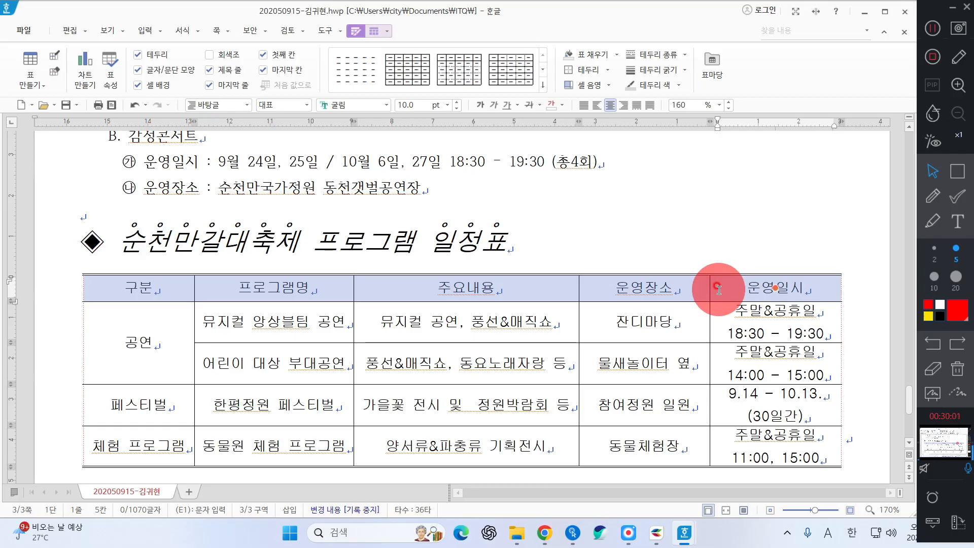
Give the header row cells a double-line bottom border
right_click(571, 225)
mouse_move(669, 335)
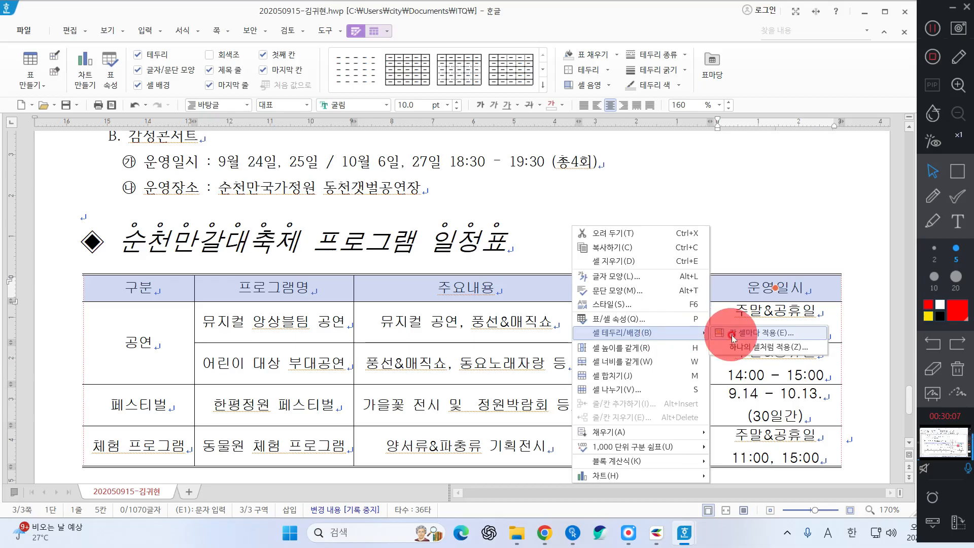
left_click(732, 335)
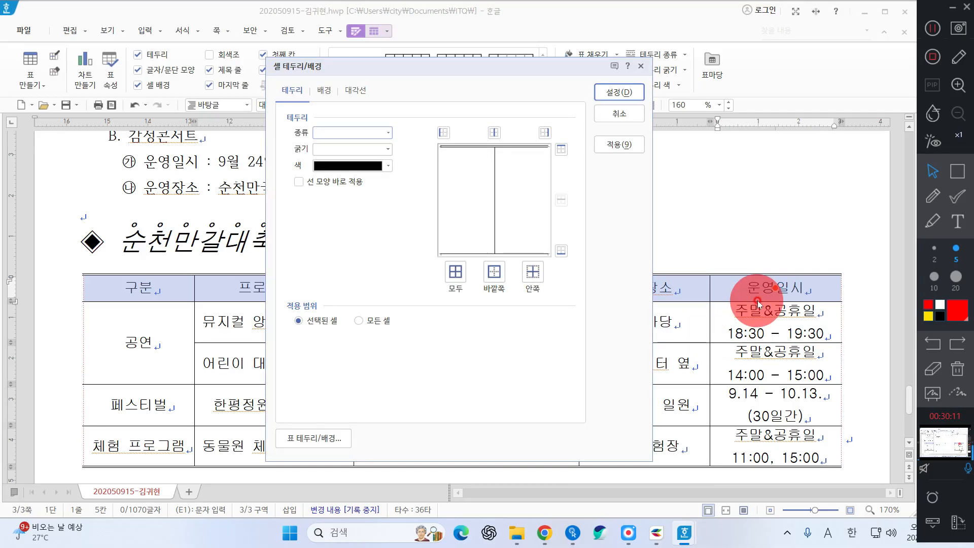
left_click(373, 137)
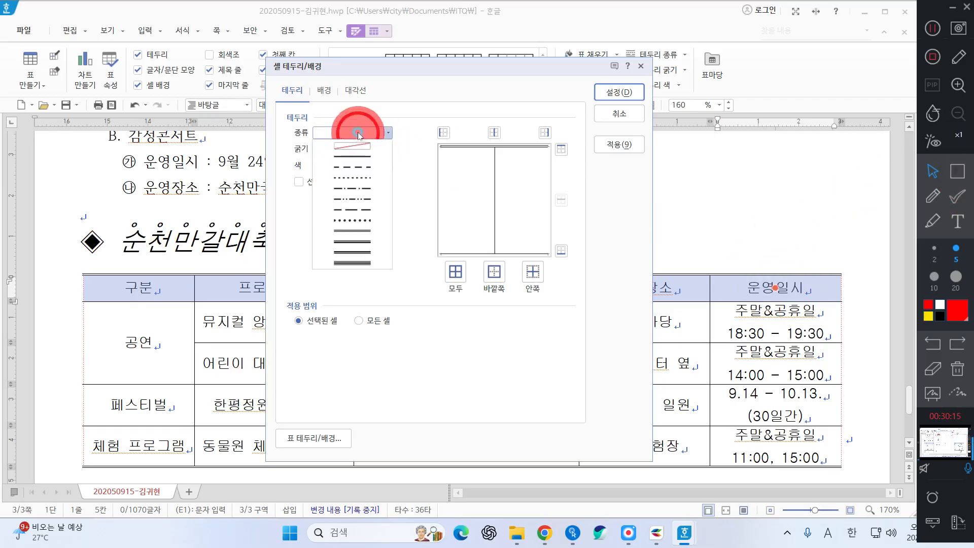
left_click(357, 232)
left_click(561, 251)
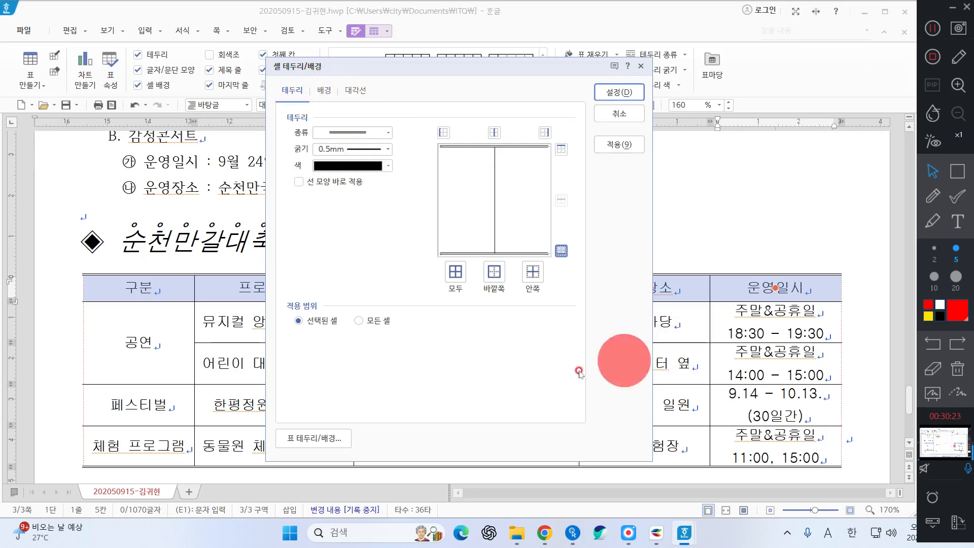
Fill the header row with a gradient ending in yellow and confirm
left_click(320, 89)
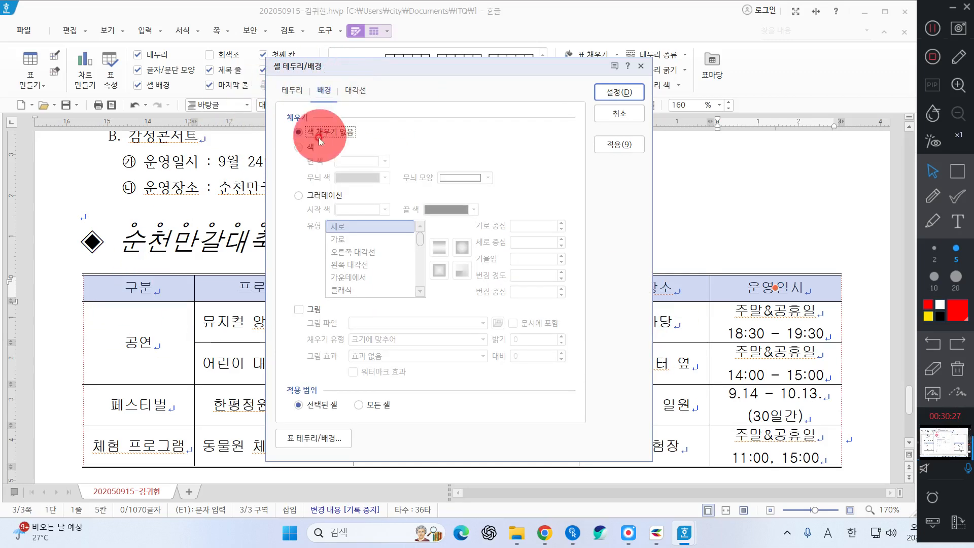
left_click(317, 201)
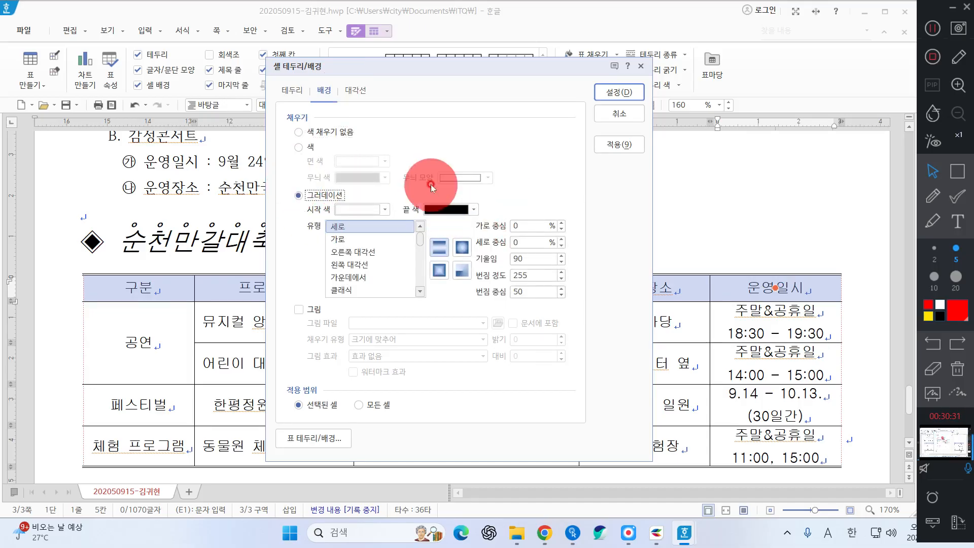
left_click(436, 210)
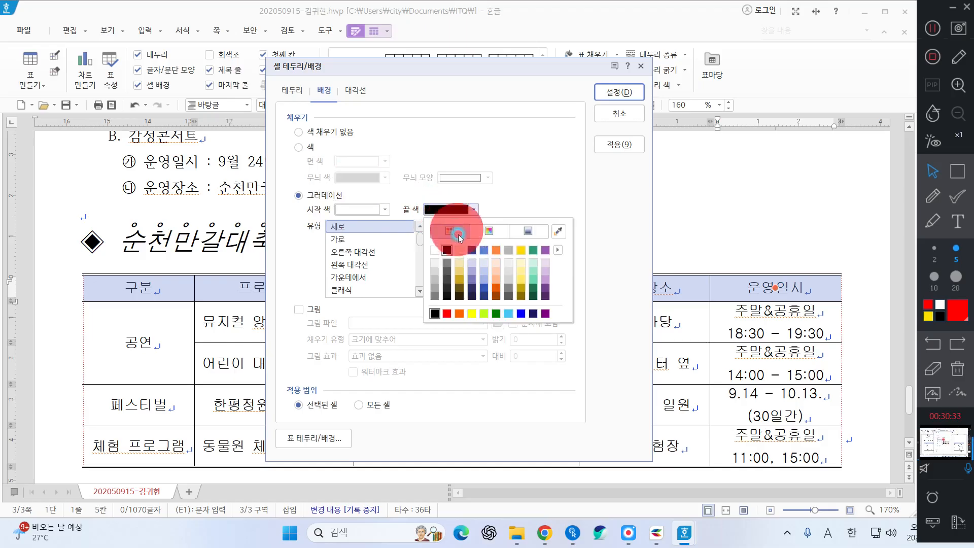
left_click(473, 313)
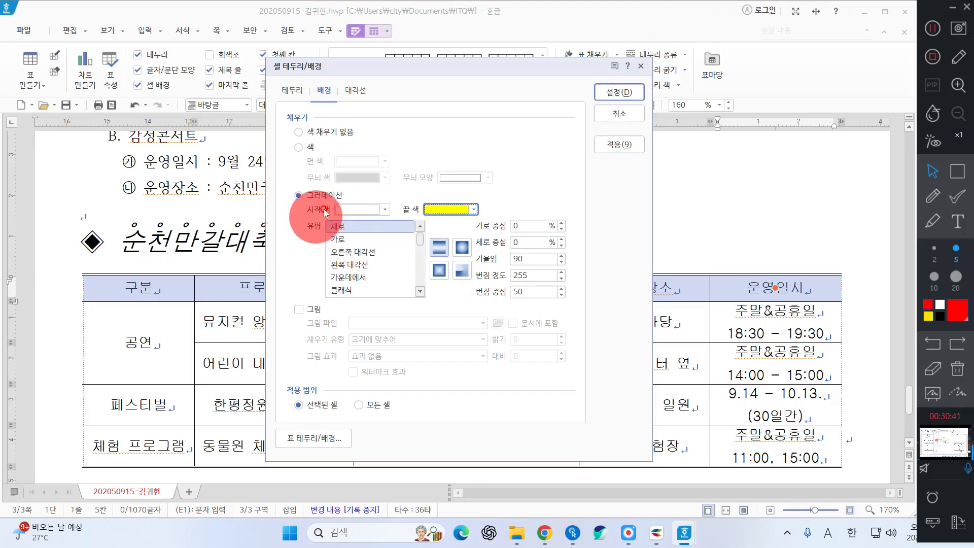
left_click(638, 98)
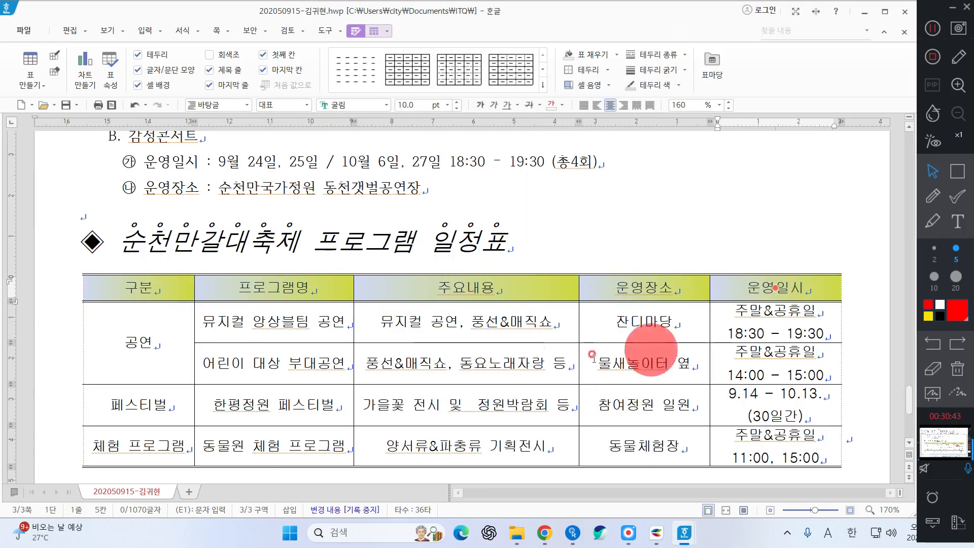
Deselect the table and select the 순천만갈대축제 line below it
left_click(669, 218)
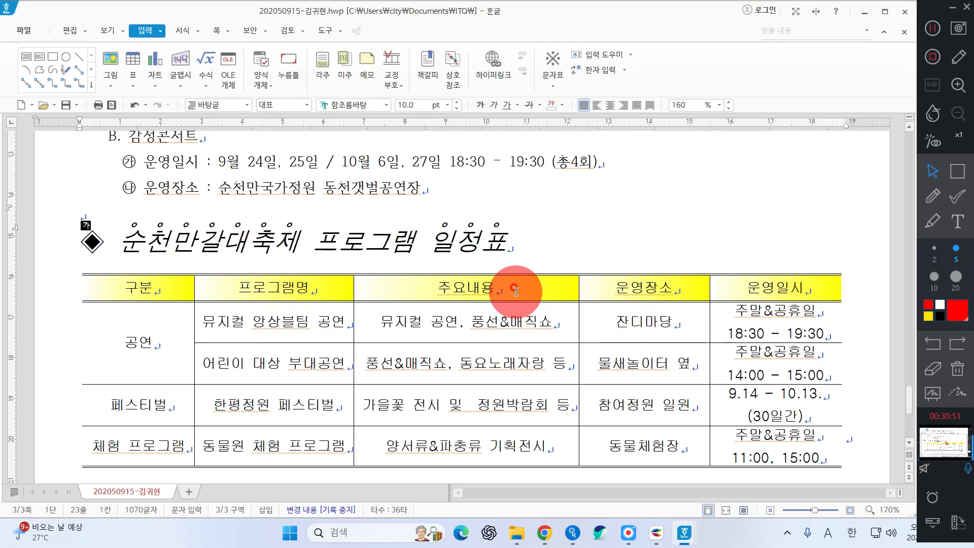
scroll(516, 291, "down", 3)
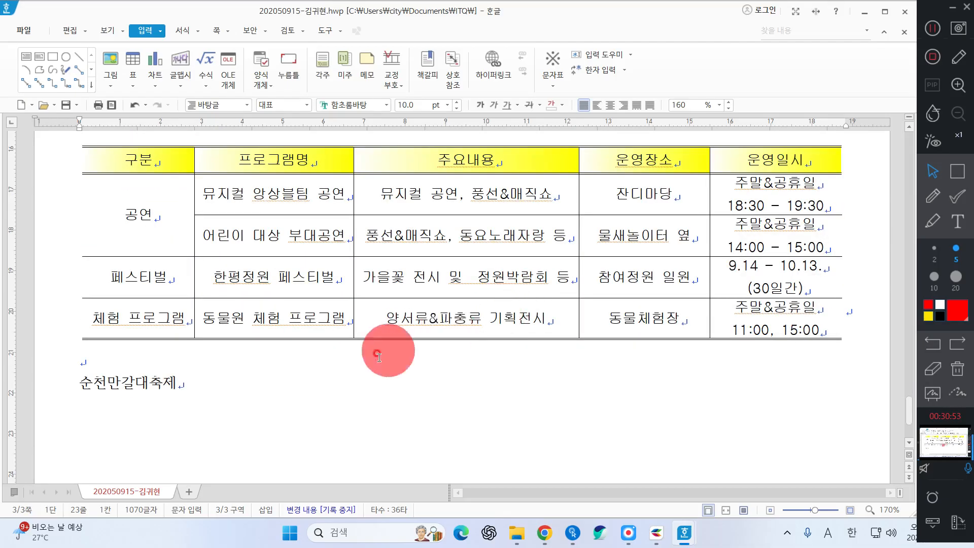
left_click(26, 368)
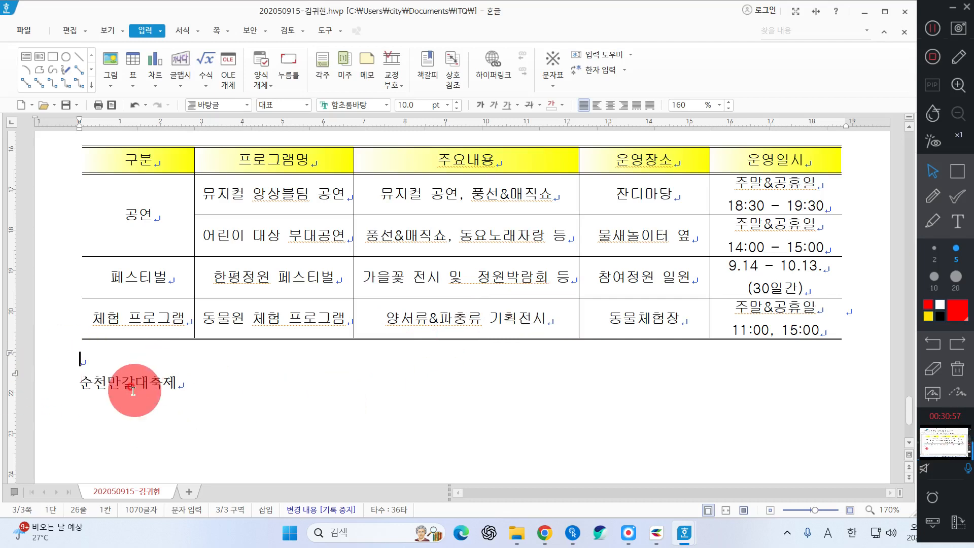
left_click_drag(46, 381, 185, 391)
left_click(185, 383)
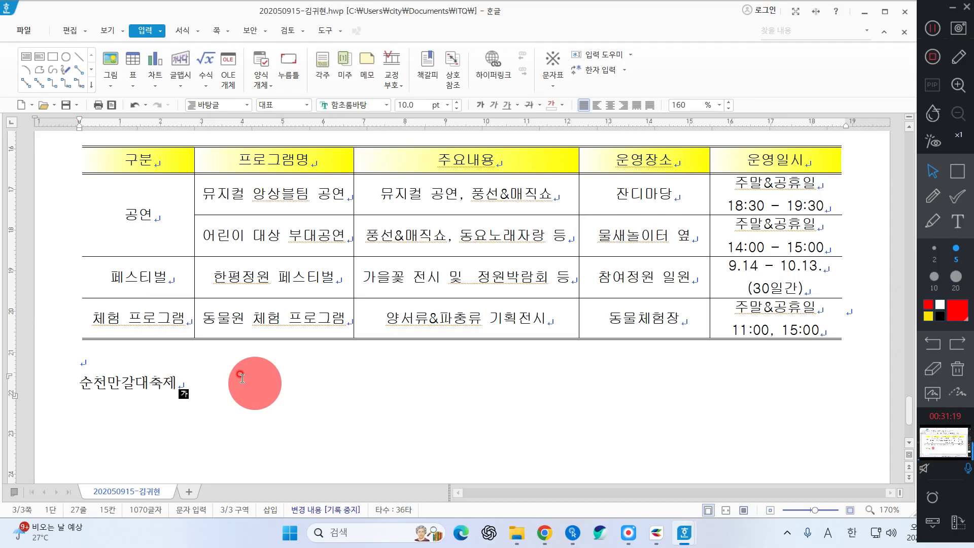
left_click_drag(78, 387, 201, 374)
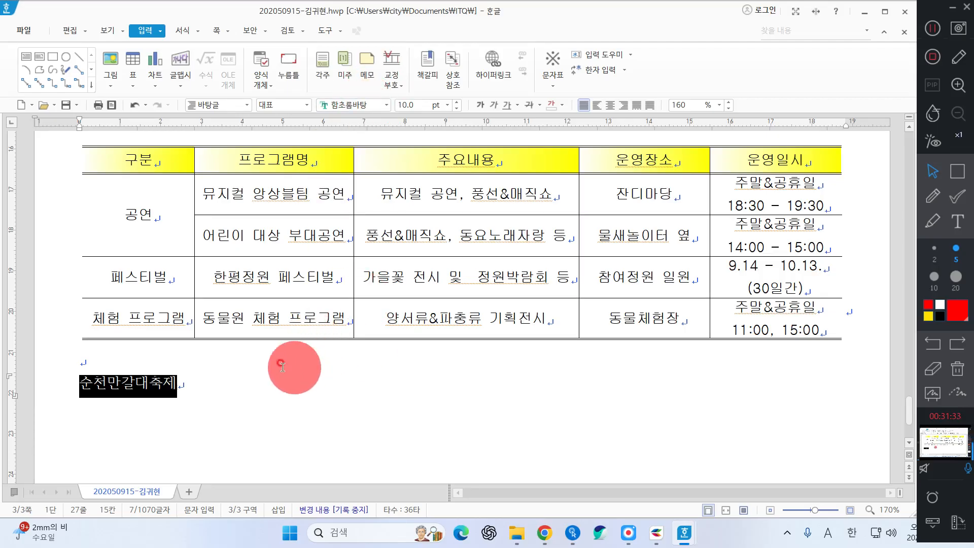
key("ctrl")
key("ctrl")
Format the title as 24 pt bold 궁서 with 105% character width
right_click(172, 392)
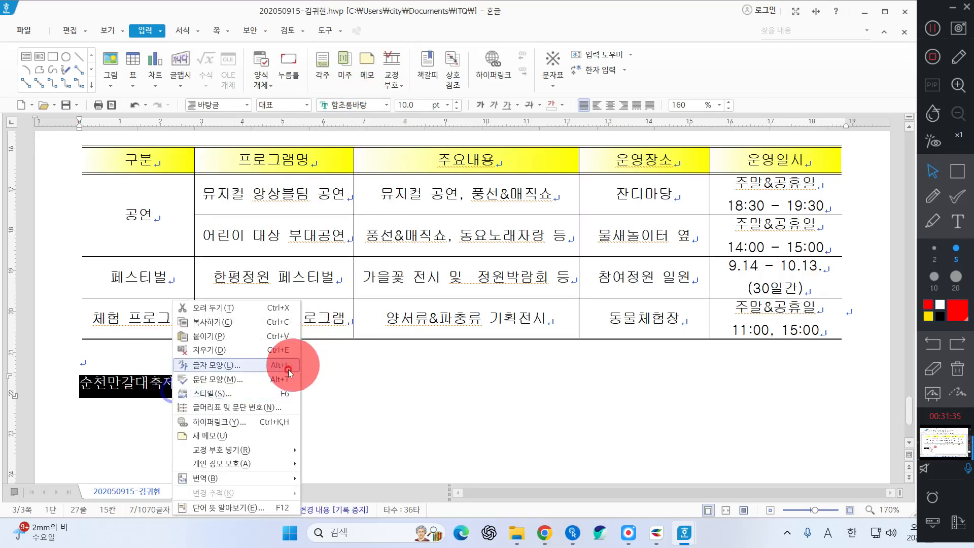
left_click(219, 365)
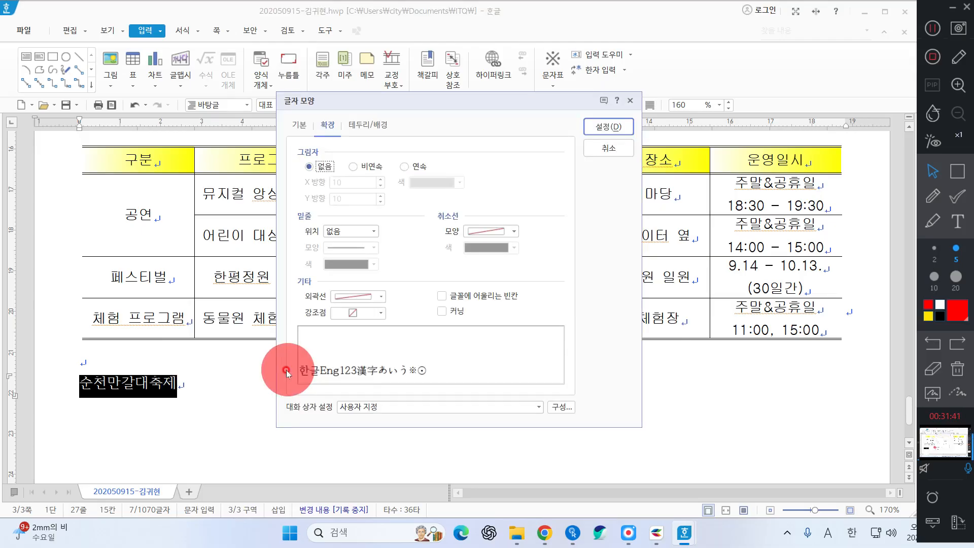
left_click(304, 133)
left_click(356, 152)
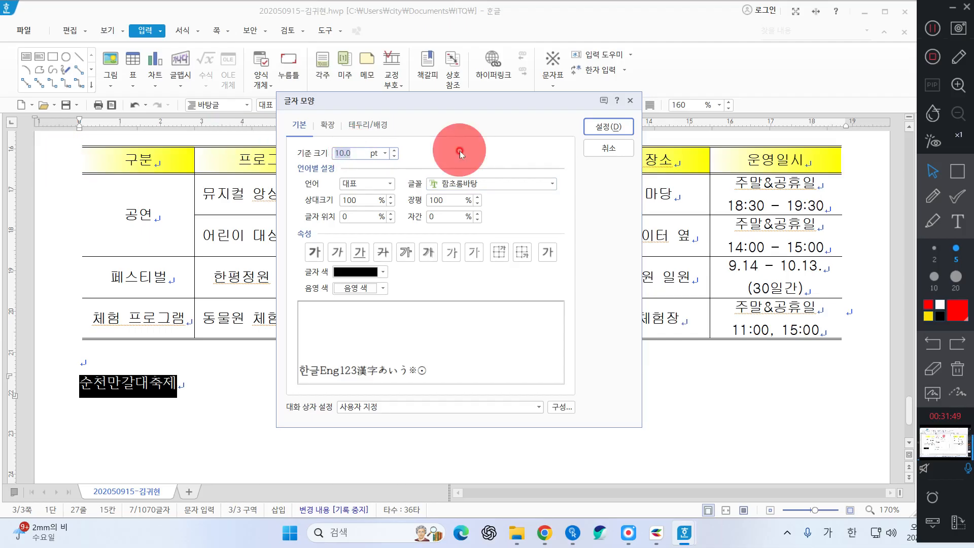
type("24")
left_click(495, 185)
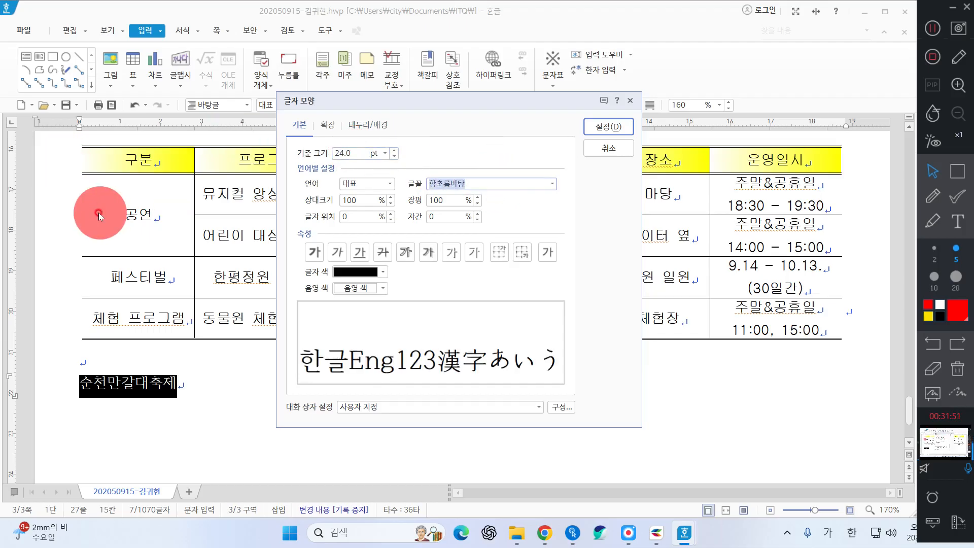
type("궁세")
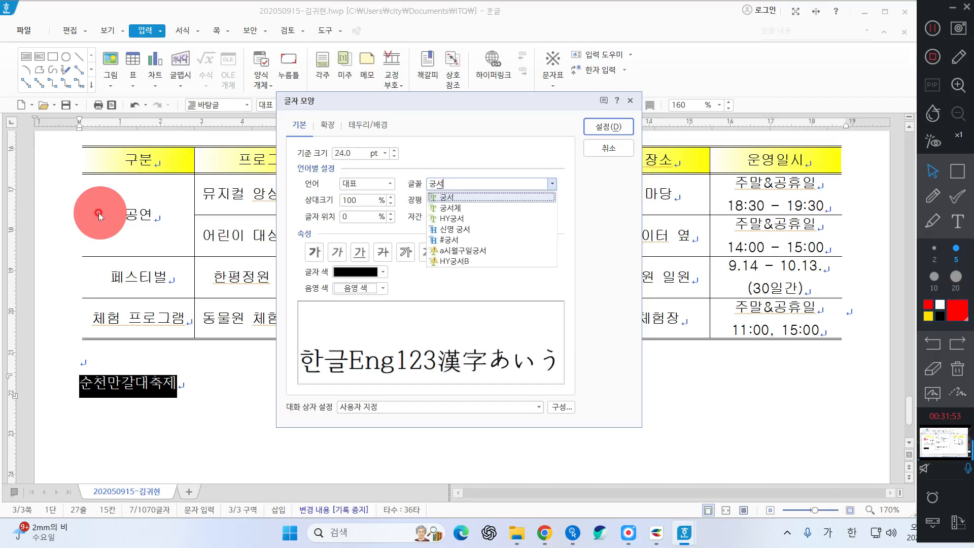
key("Return")
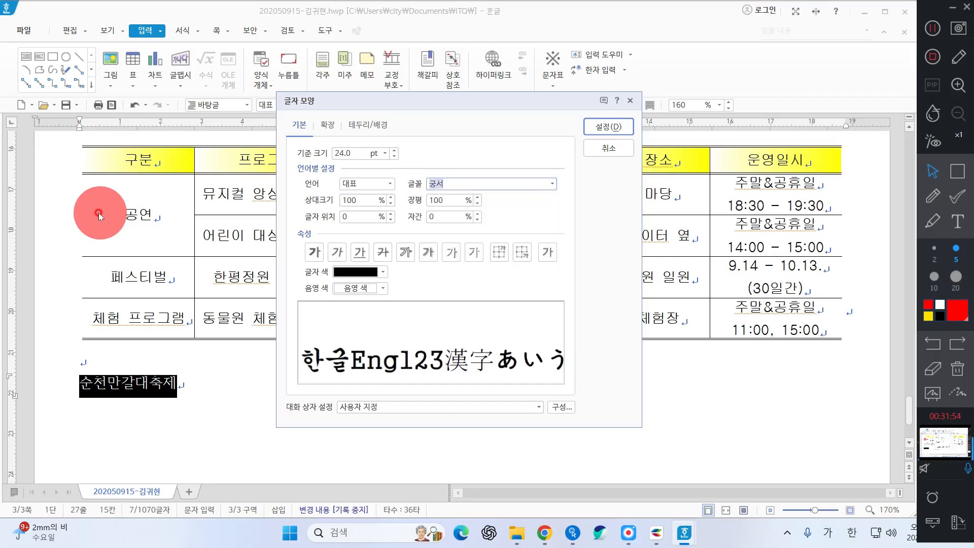
left_click(447, 200)
type("105")
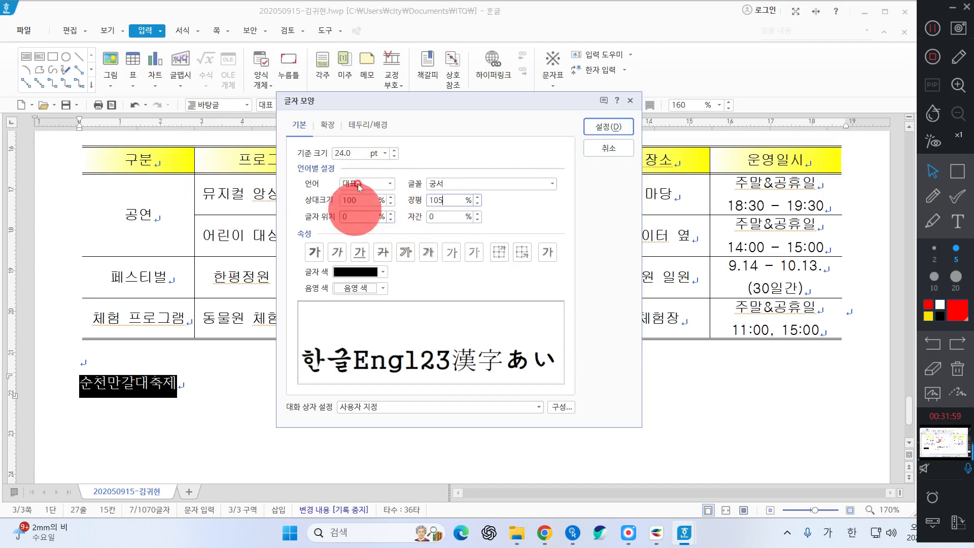
left_click(323, 250)
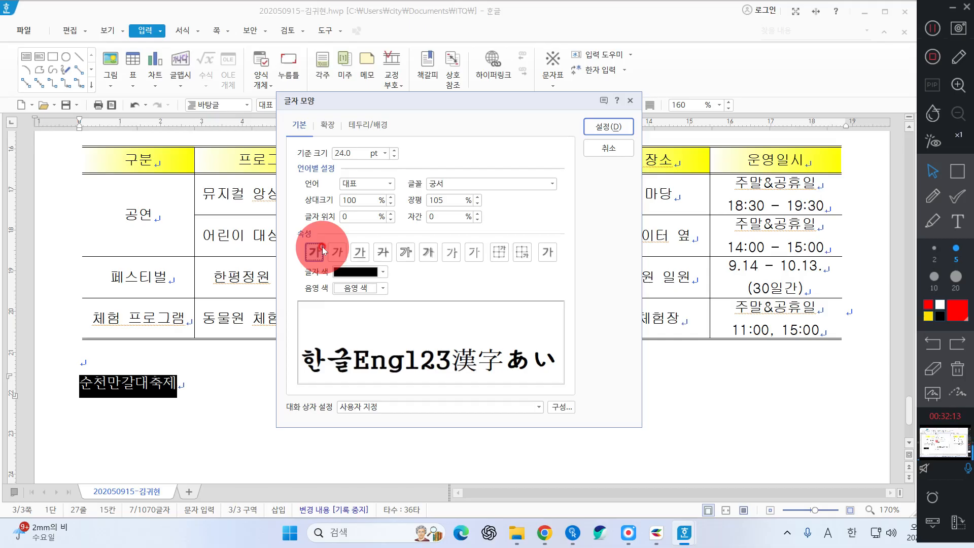
left_click(605, 127)
Right-align the 순천만갈대축제 title
left_click(623, 107)
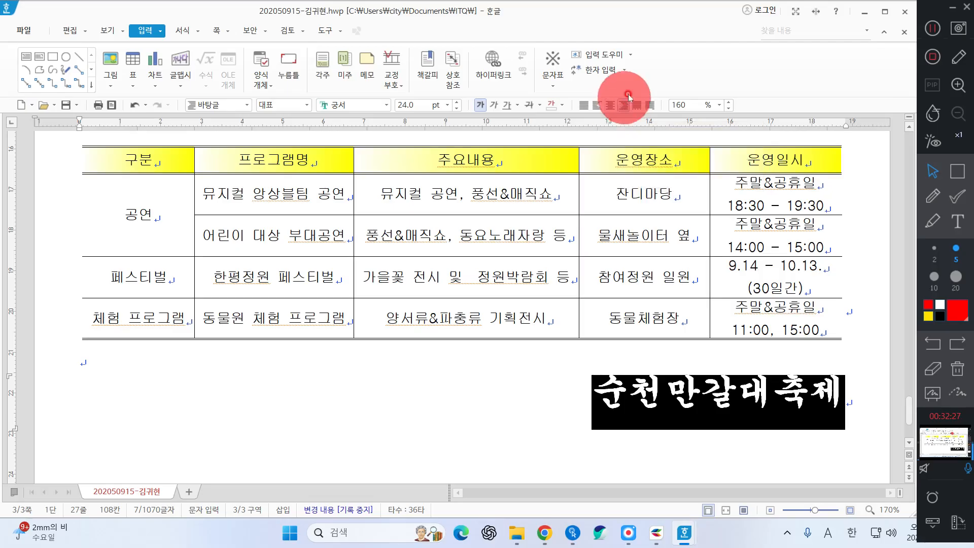
left_click(654, 381)
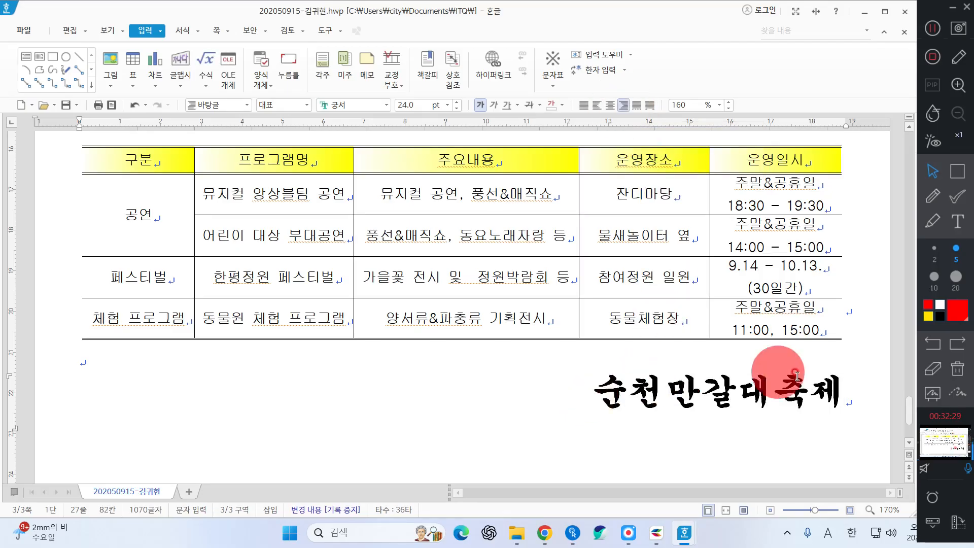
left_click(854, 393)
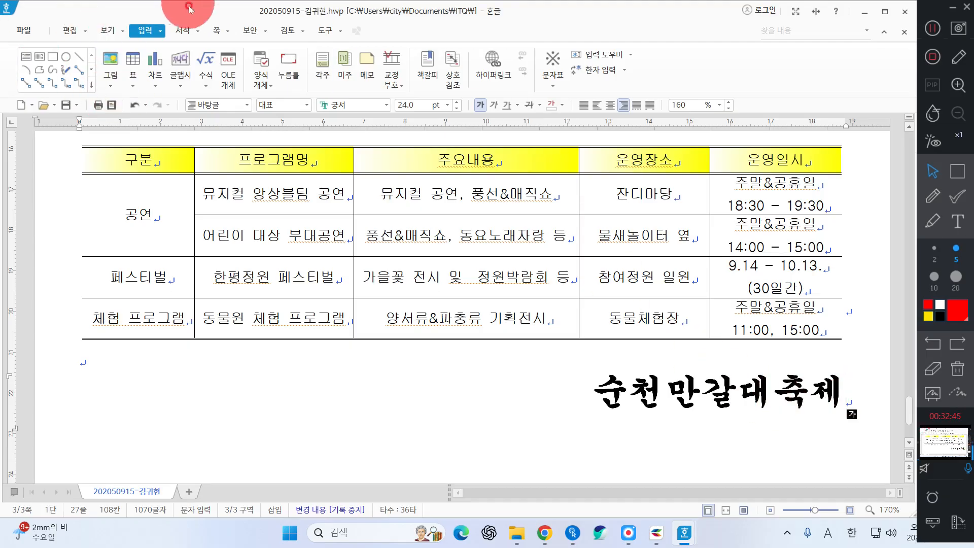
Insert bottom-right page numbers in ①,②,③ style without dashes, starting at 5
left_click(206, 30)
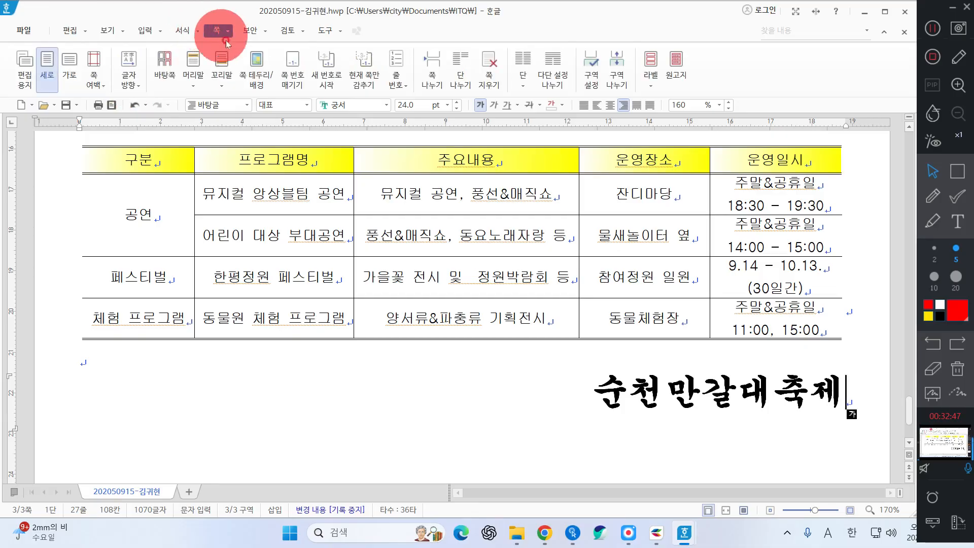
left_click(293, 64)
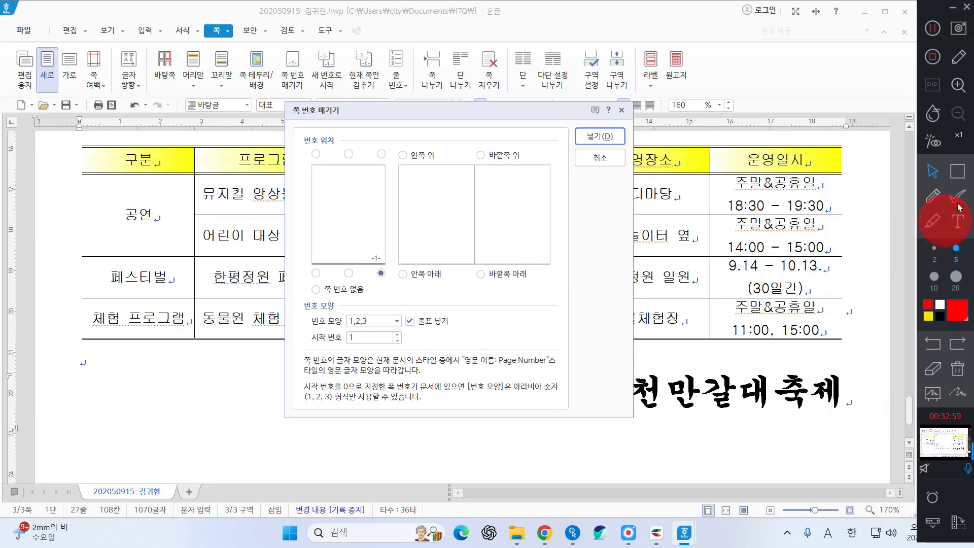
left_click(374, 265)
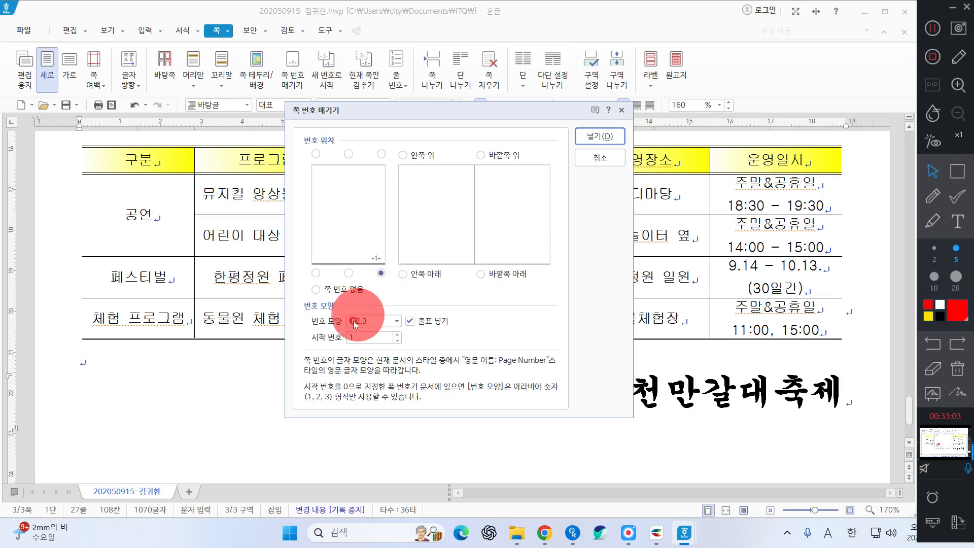
left_click(370, 321)
left_click(366, 345)
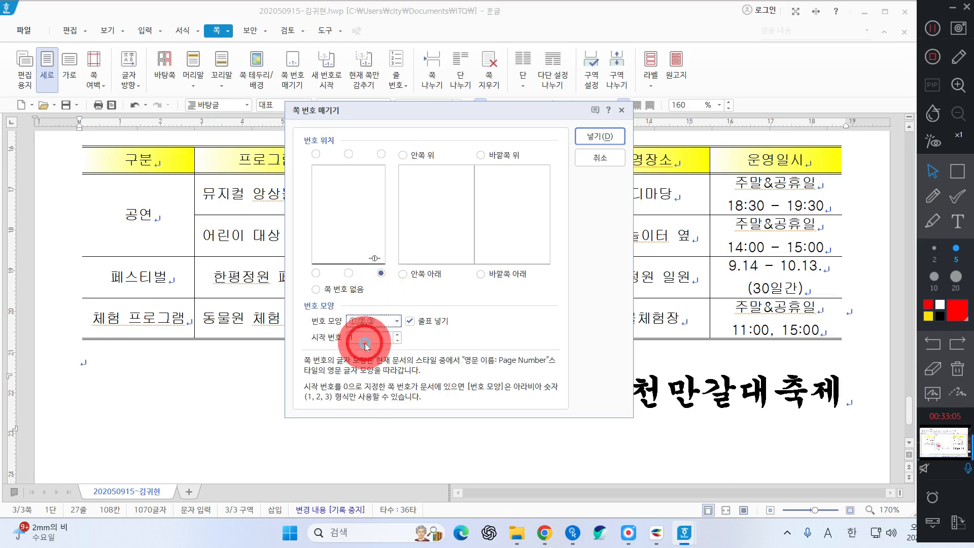
left_click(425, 322)
left_click(358, 334)
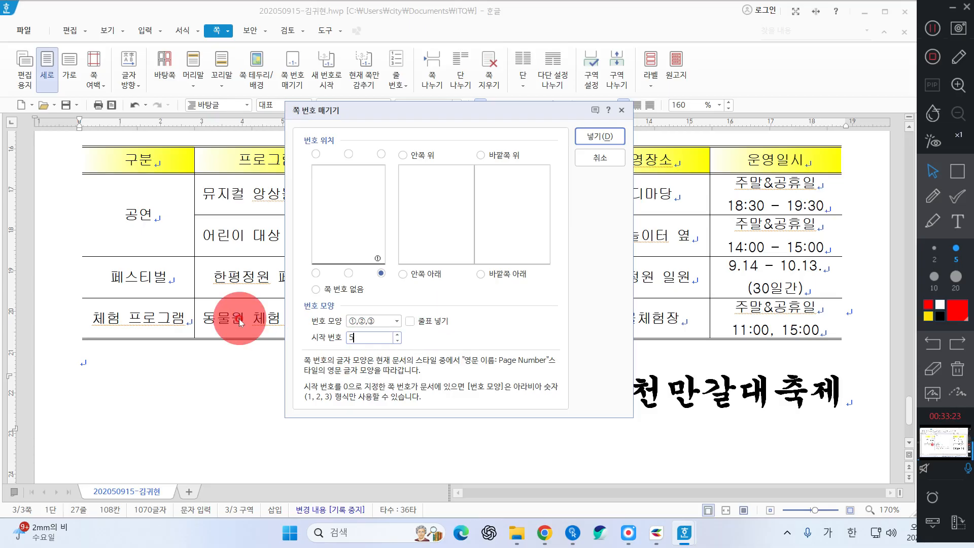
left_click(594, 136)
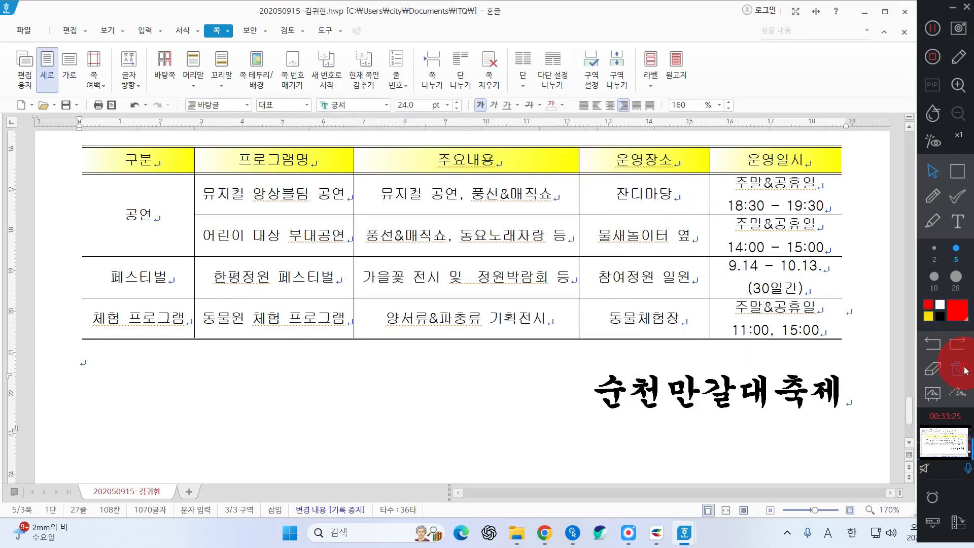
scroll(761, 413, "down", 3)
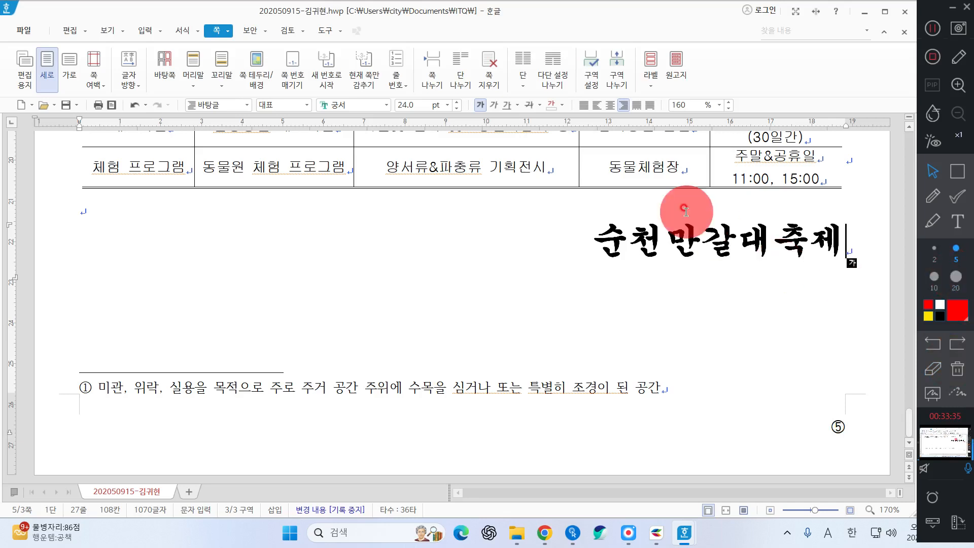
left_click(933, 62)
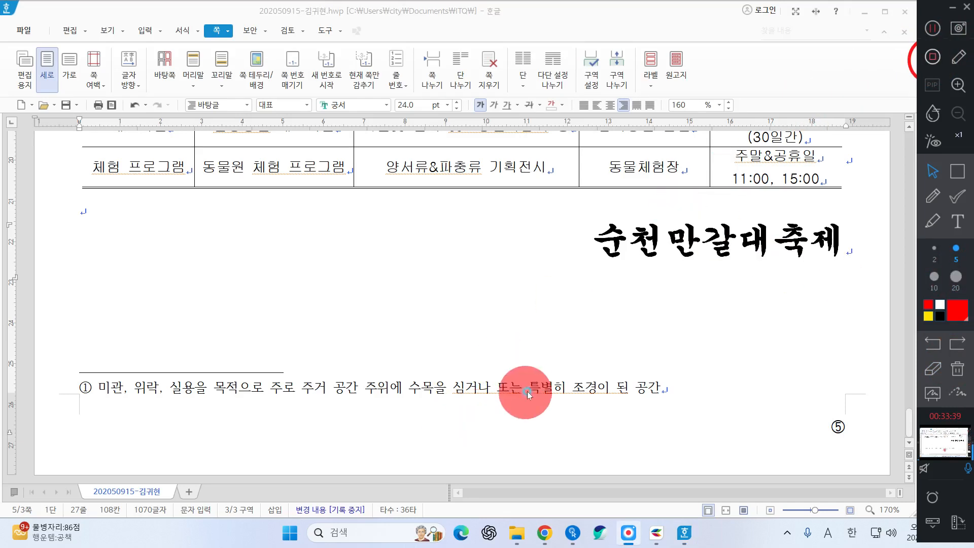
scroll(616, 263, "up", 2)
scroll(618, 262, "up", 12)
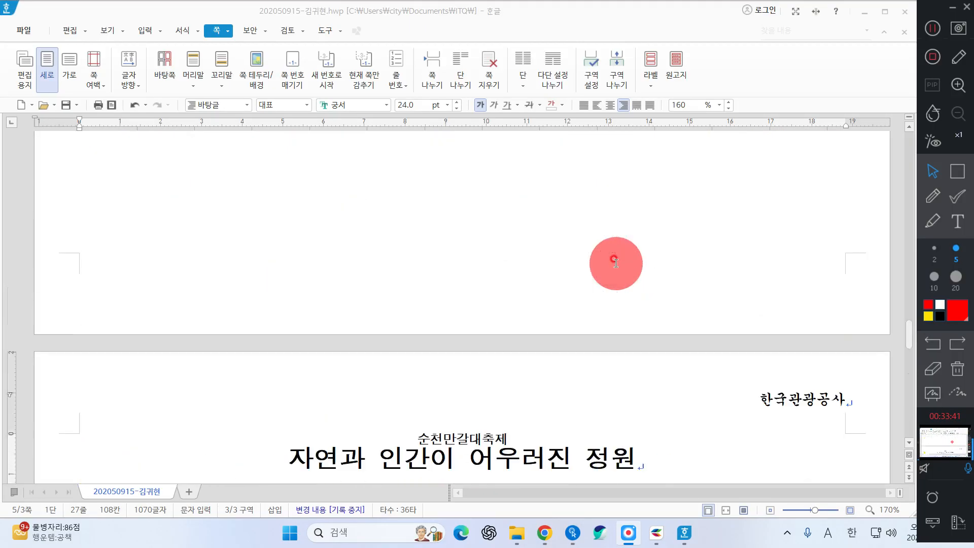